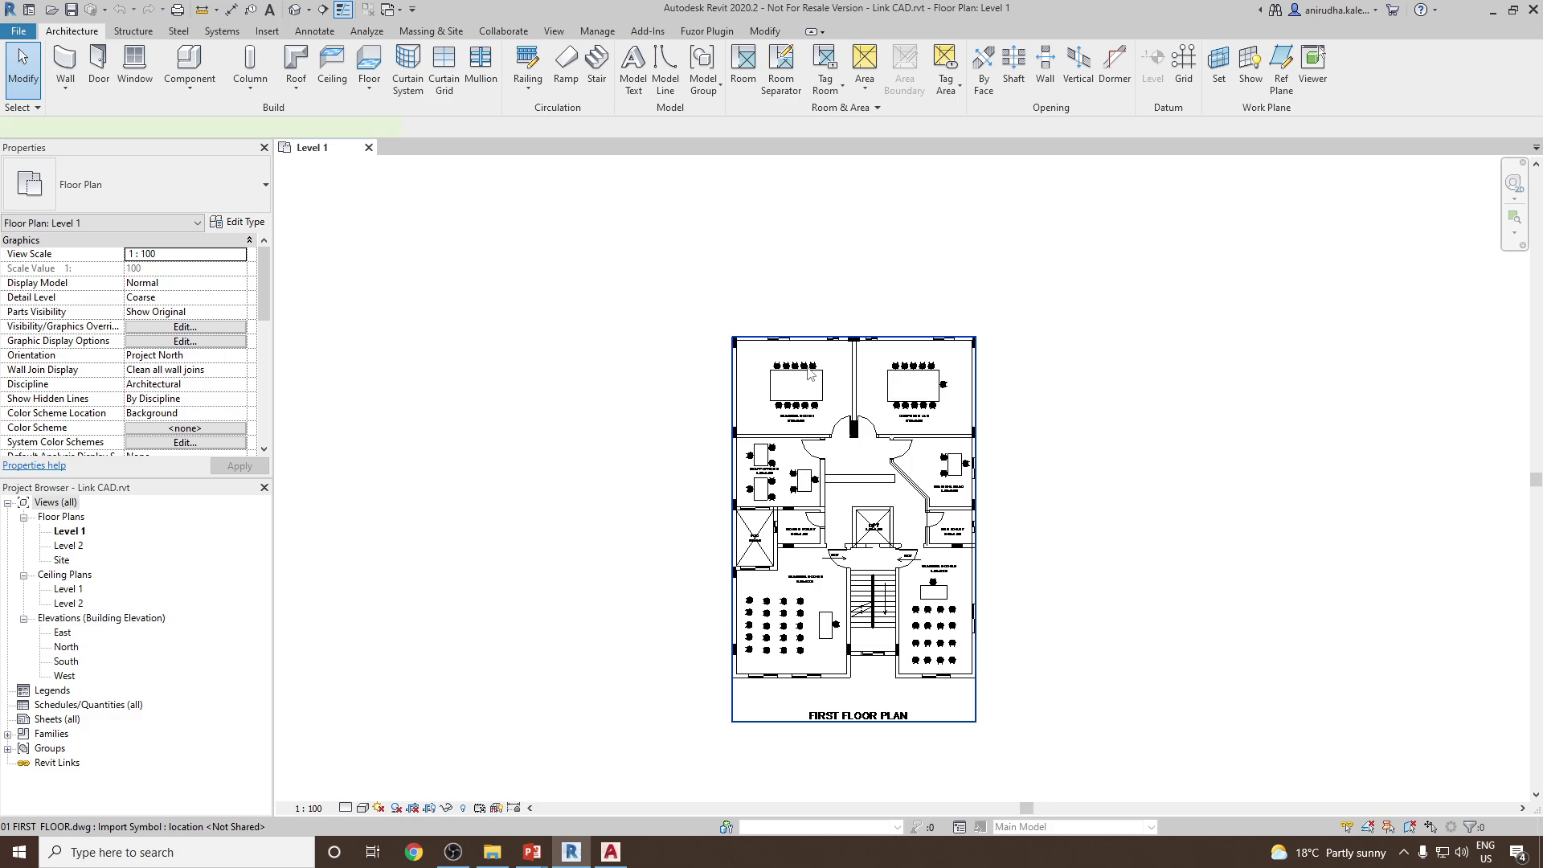
- Select the 01 FIRST FLOOR.dwg drawing in the Level 1 plan, examine its overall layout, and deselect it
{"action": "left_click", "coordinate": [808, 371]}
{"action": "middle_click_drag", "start_coordinate": [853, 361], "coordinate": [828, 289]}
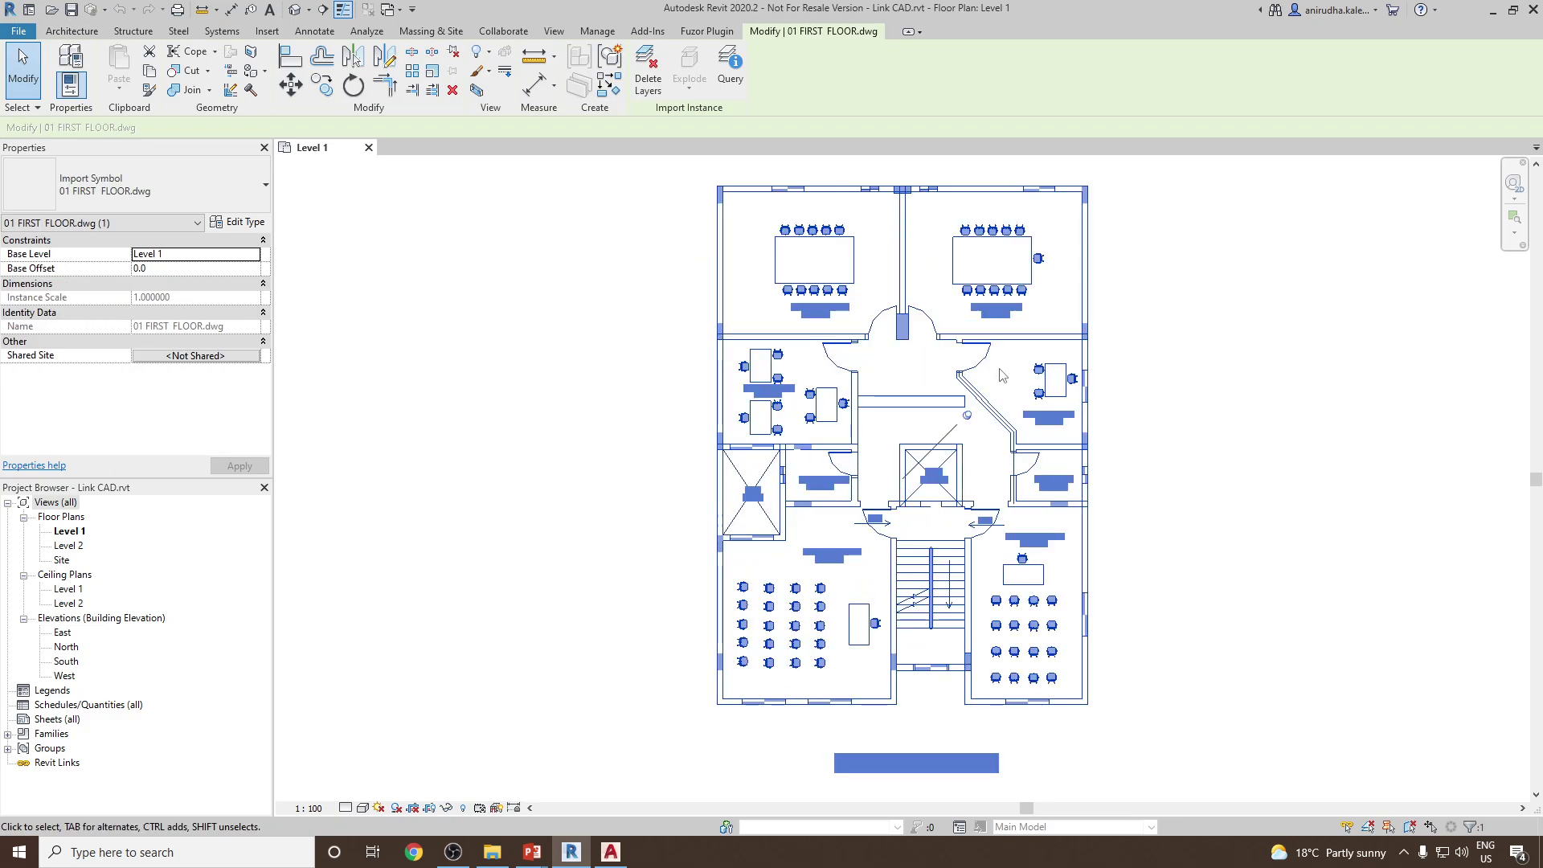
{"action": "scroll", "coordinate": [1000, 376], "scroll_direction": "up", "scroll_amount": 2}
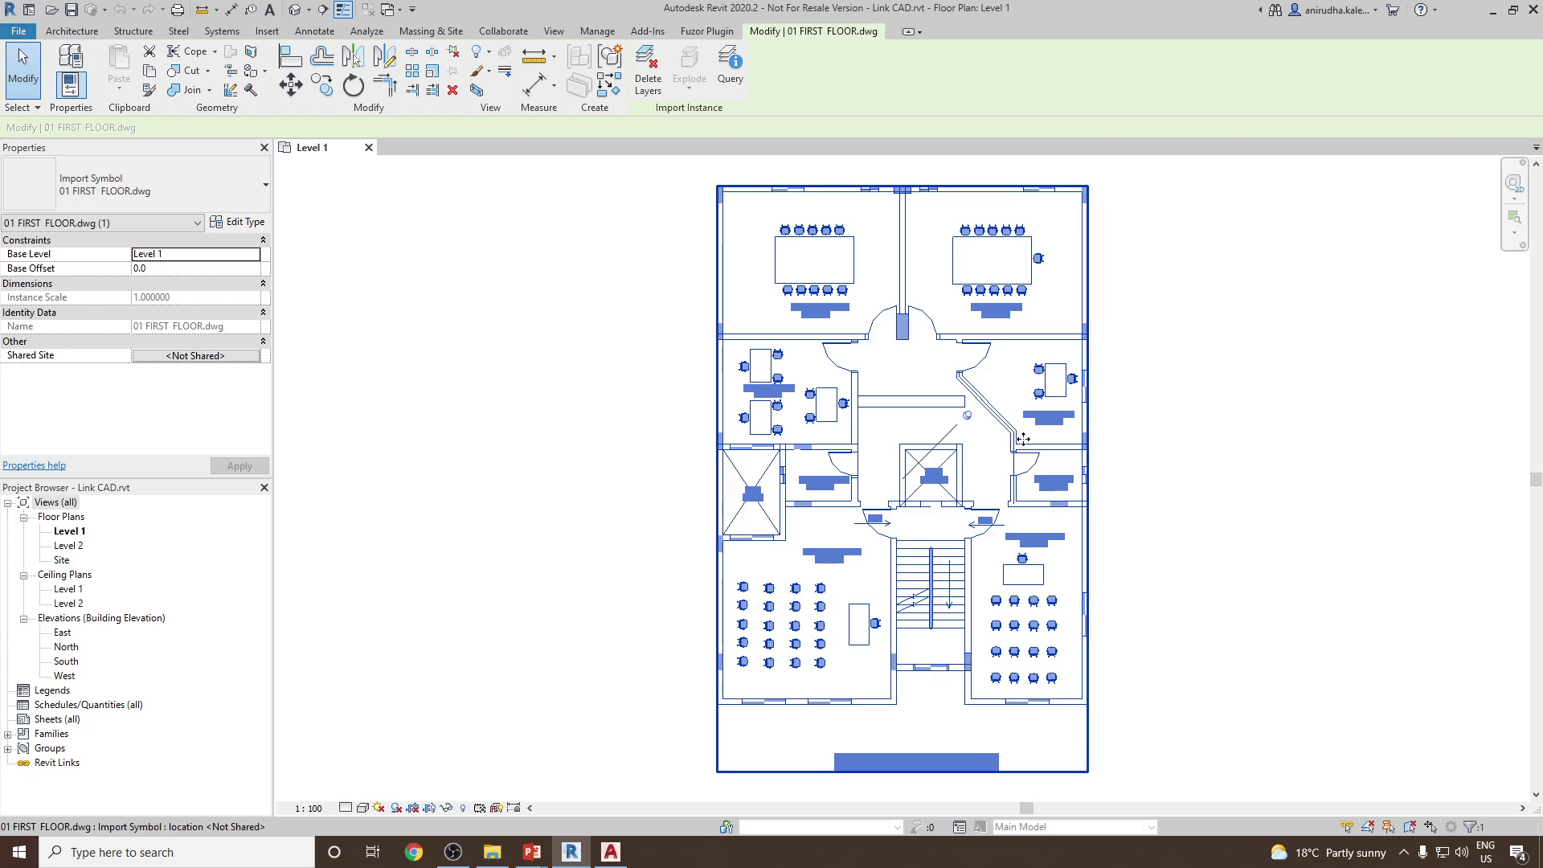
{"action": "mouse_move", "coordinate": [1014, 434]}
{"action": "left_mouse_down"}
{"action": "mouse_move", "coordinate": [978, 454]}
{"action": "mouse_move", "coordinate": [1009, 441]}
{"action": "left_mouse_up"}
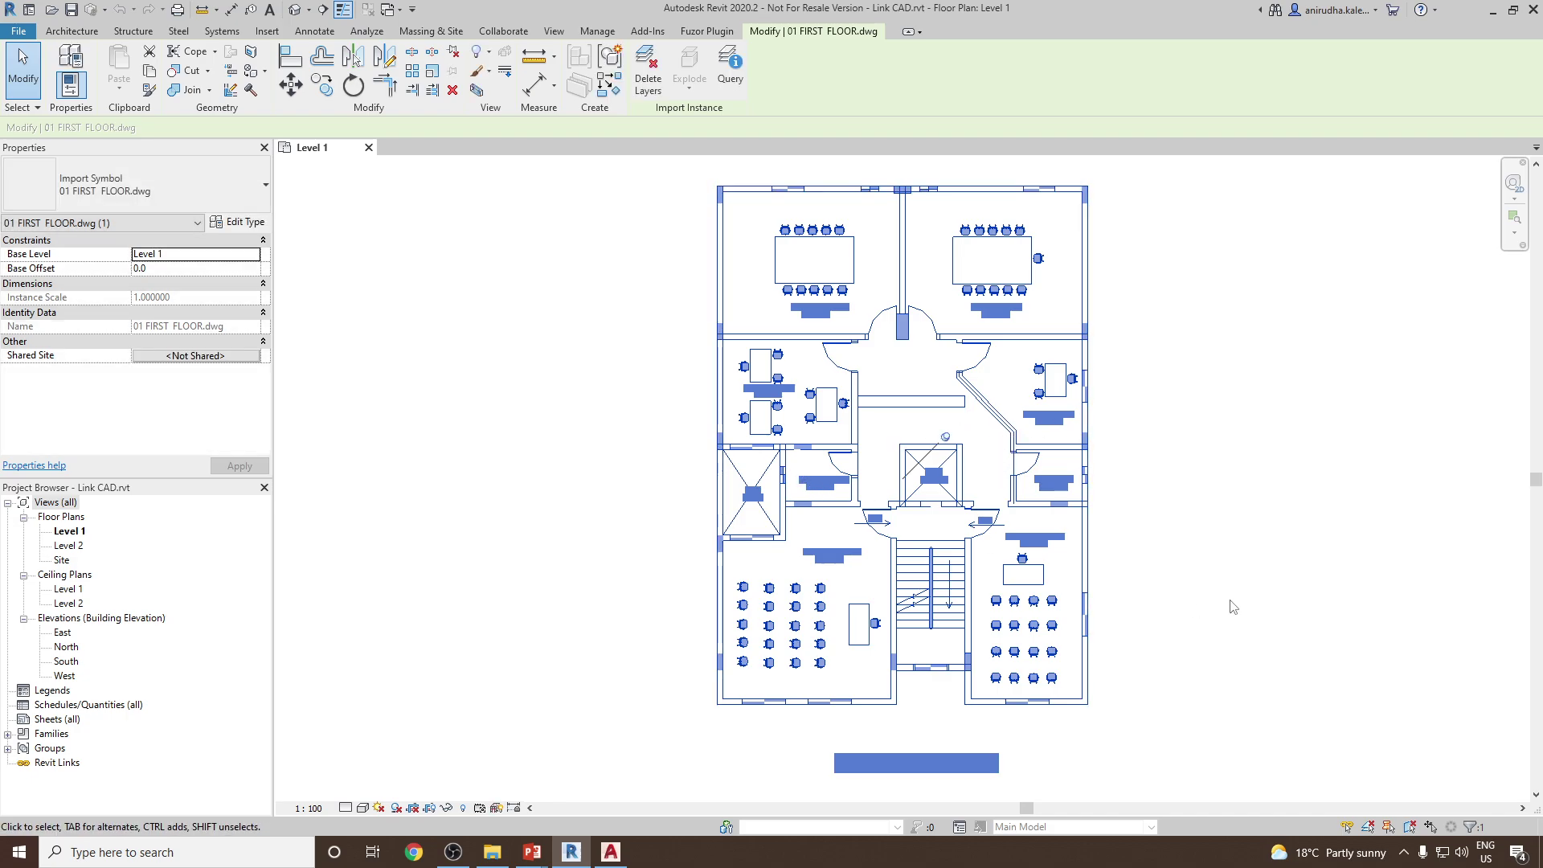
{"action": "key", "text": "Escape"}
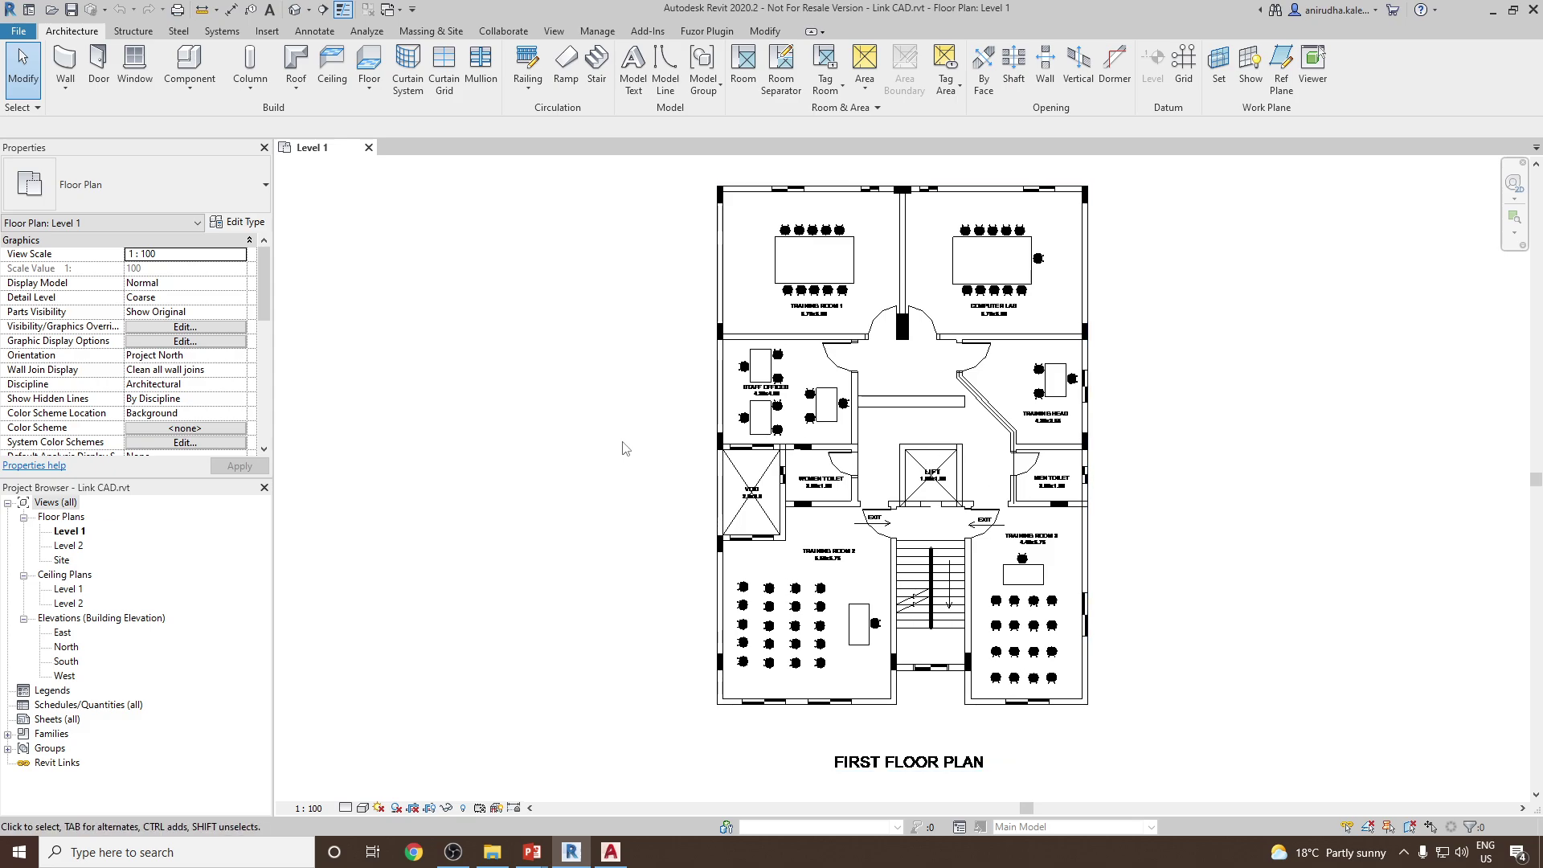
{"action": "middle_click_drag", "start_coordinate": [598, 448], "coordinate": [544, 406]}
{"action": "middle_click_drag", "start_coordinate": [563, 459], "coordinate": [595, 457]}
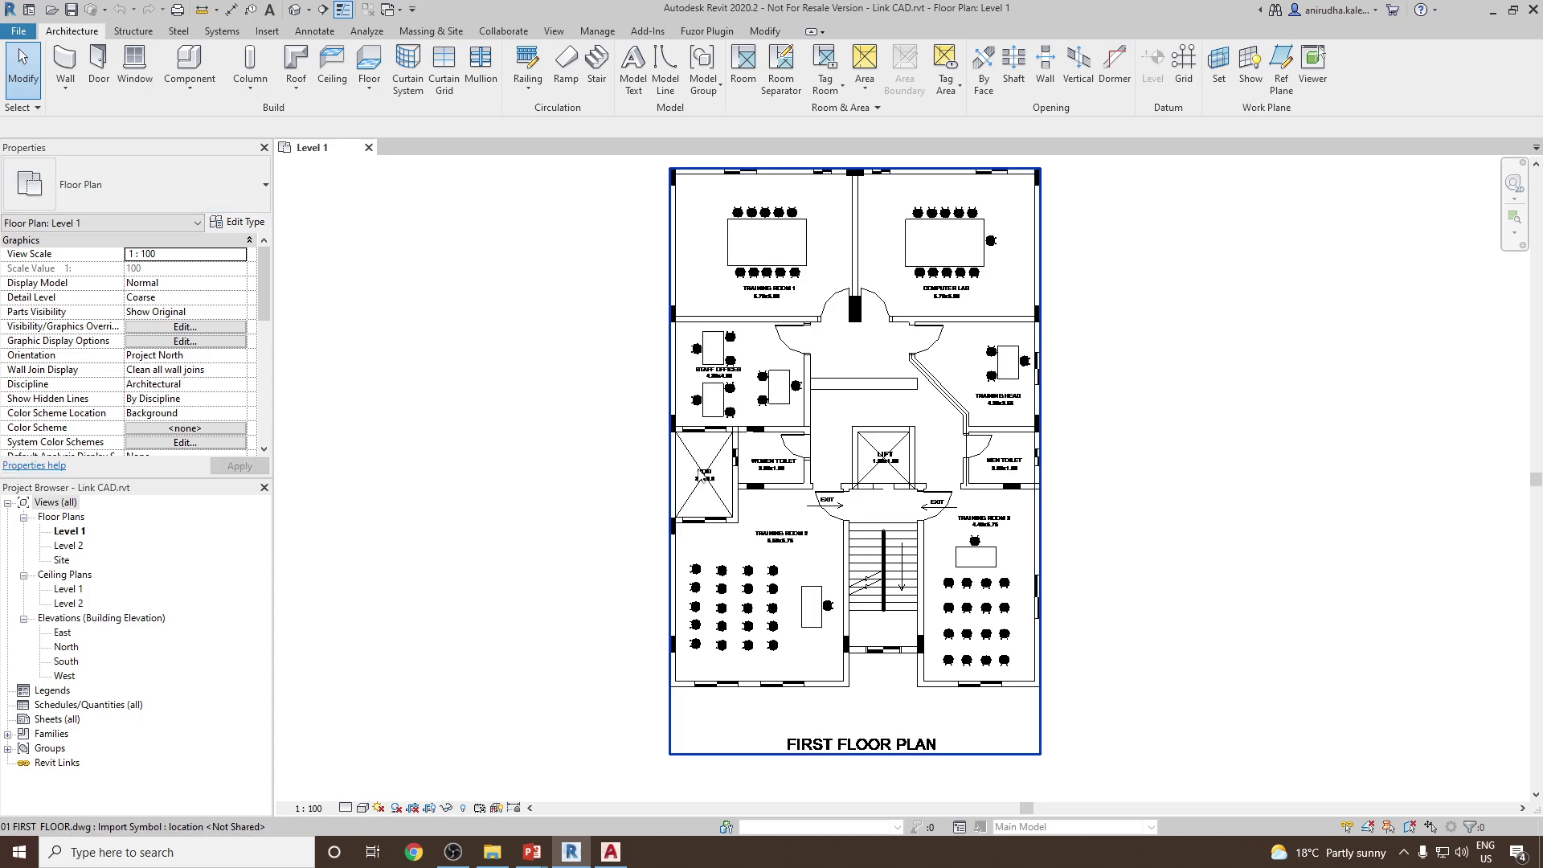
{"action": "scroll", "coordinate": [550, 519], "scroll_direction": "down", "scroll_amount": 1}
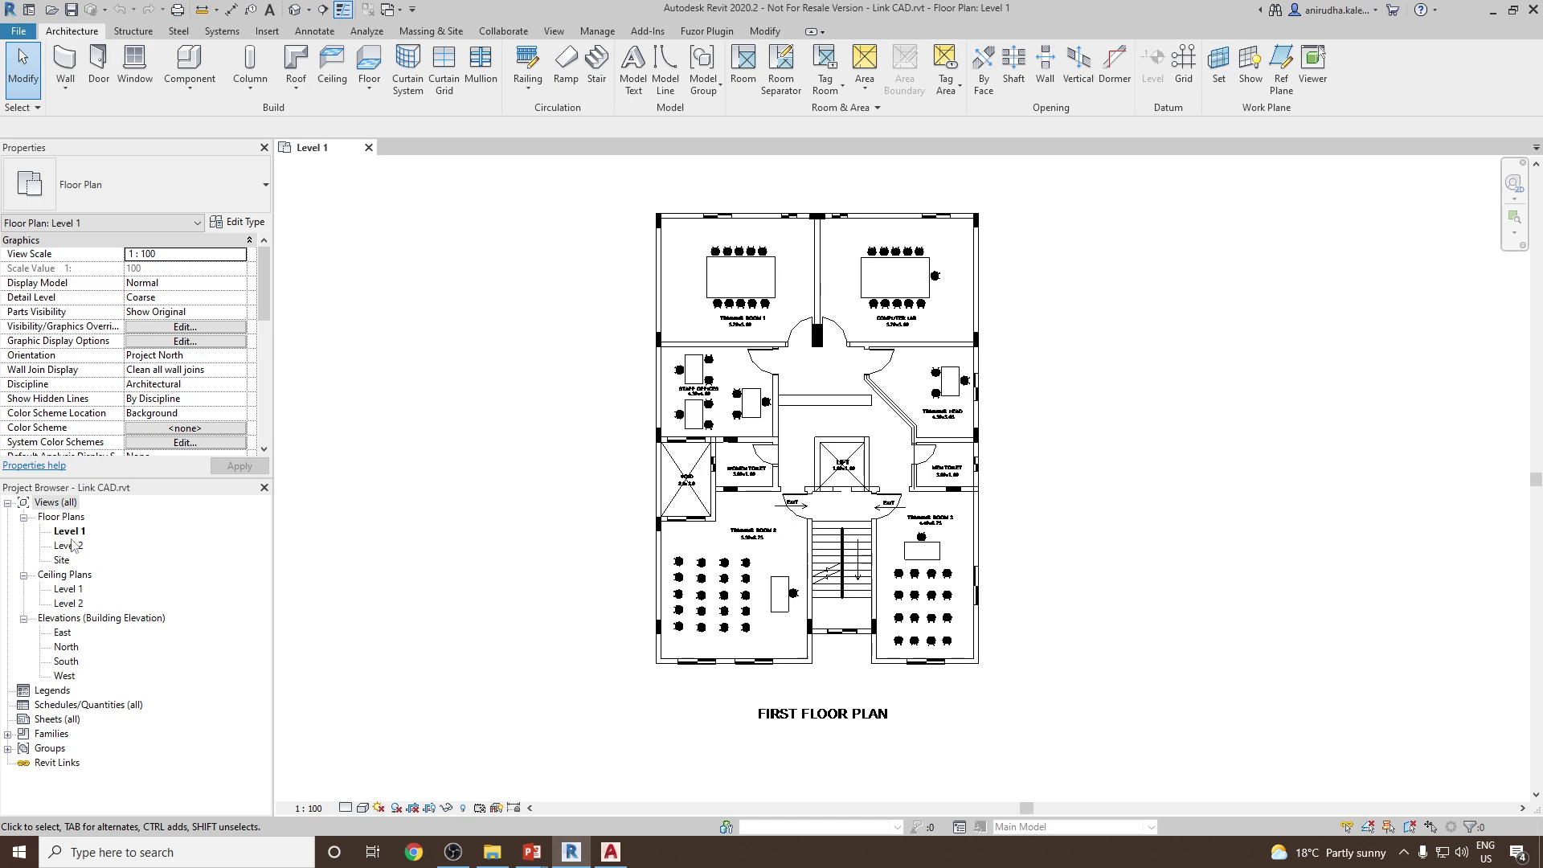
{"action": "scroll", "coordinate": [747, 507], "scroll_direction": "up", "scroll_amount": 1}
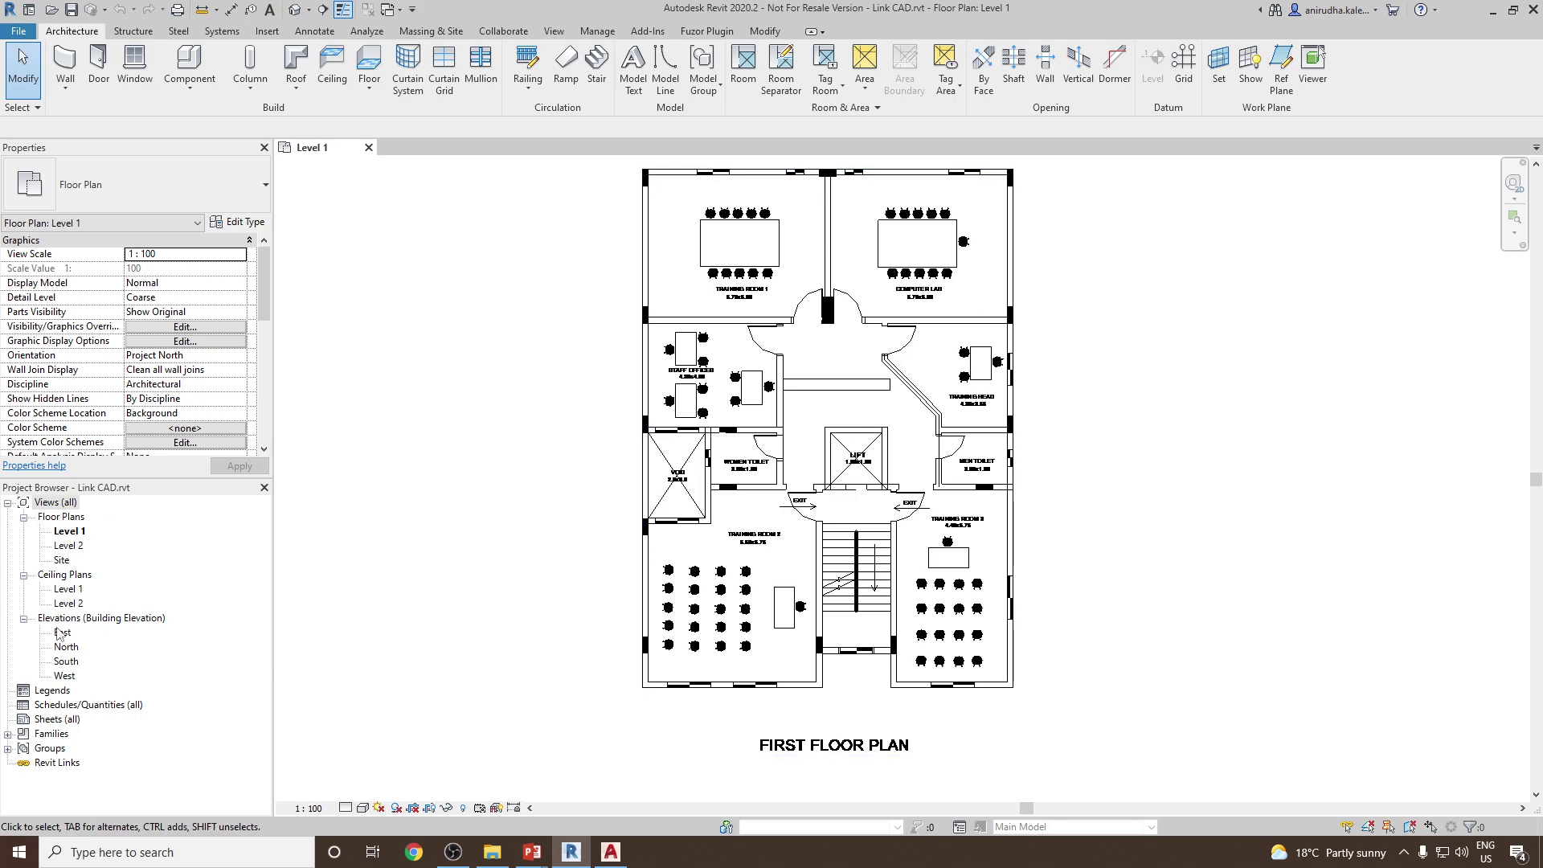
- Open the South elevation and bring the Level 1 and Level 2 lines into view
{"action": "double_click", "coordinate": [66, 662]}
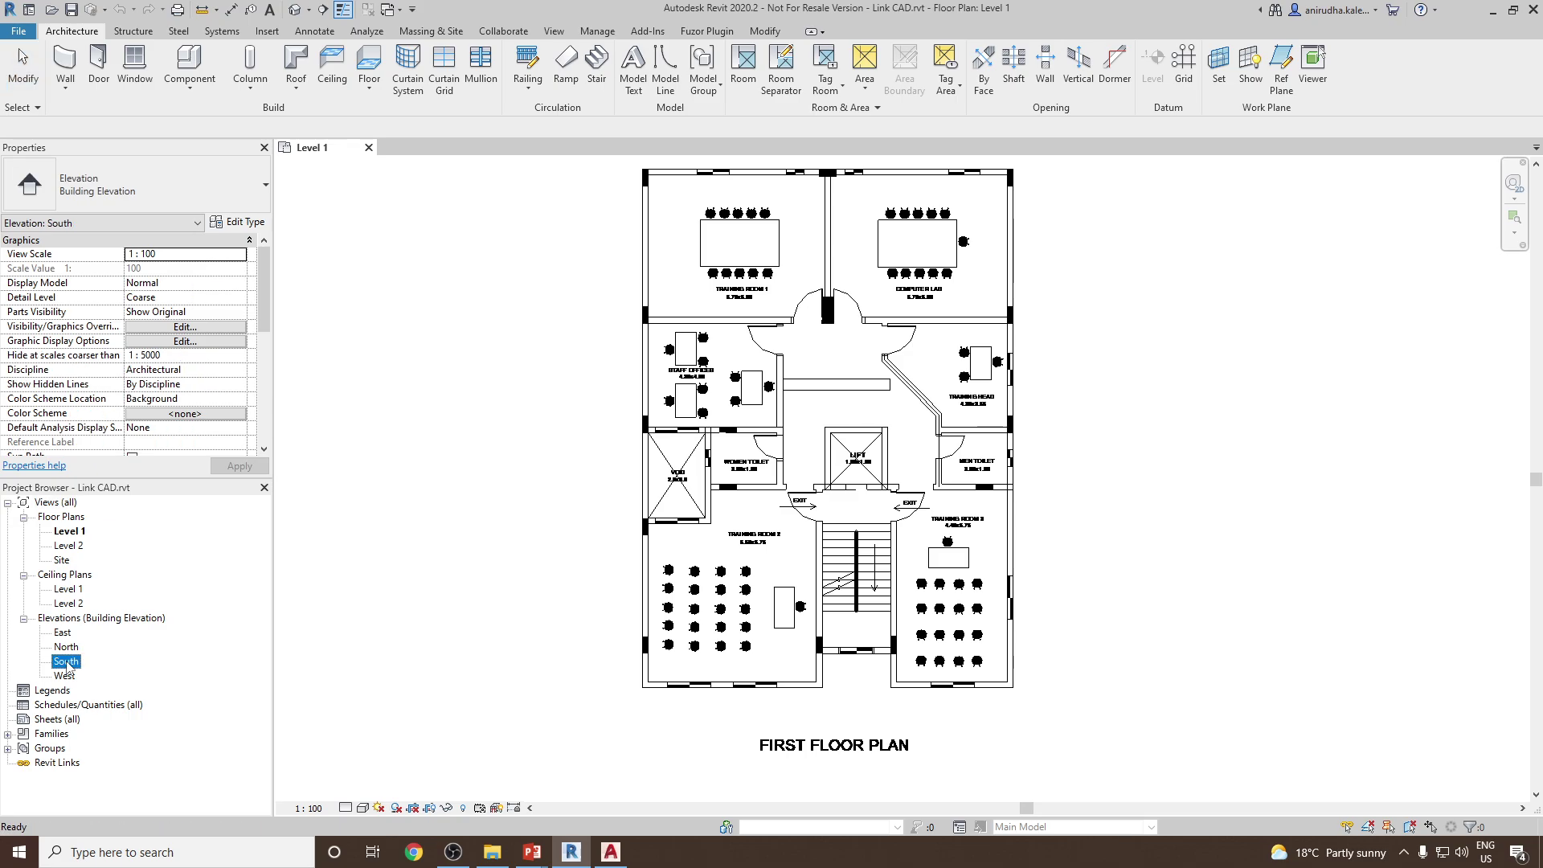
{"action": "scroll", "coordinate": [916, 515], "scroll_direction": "down", "scroll_amount": 2}
{"action": "scroll", "coordinate": [902, 499], "scroll_direction": "up", "scroll_amount": 2}
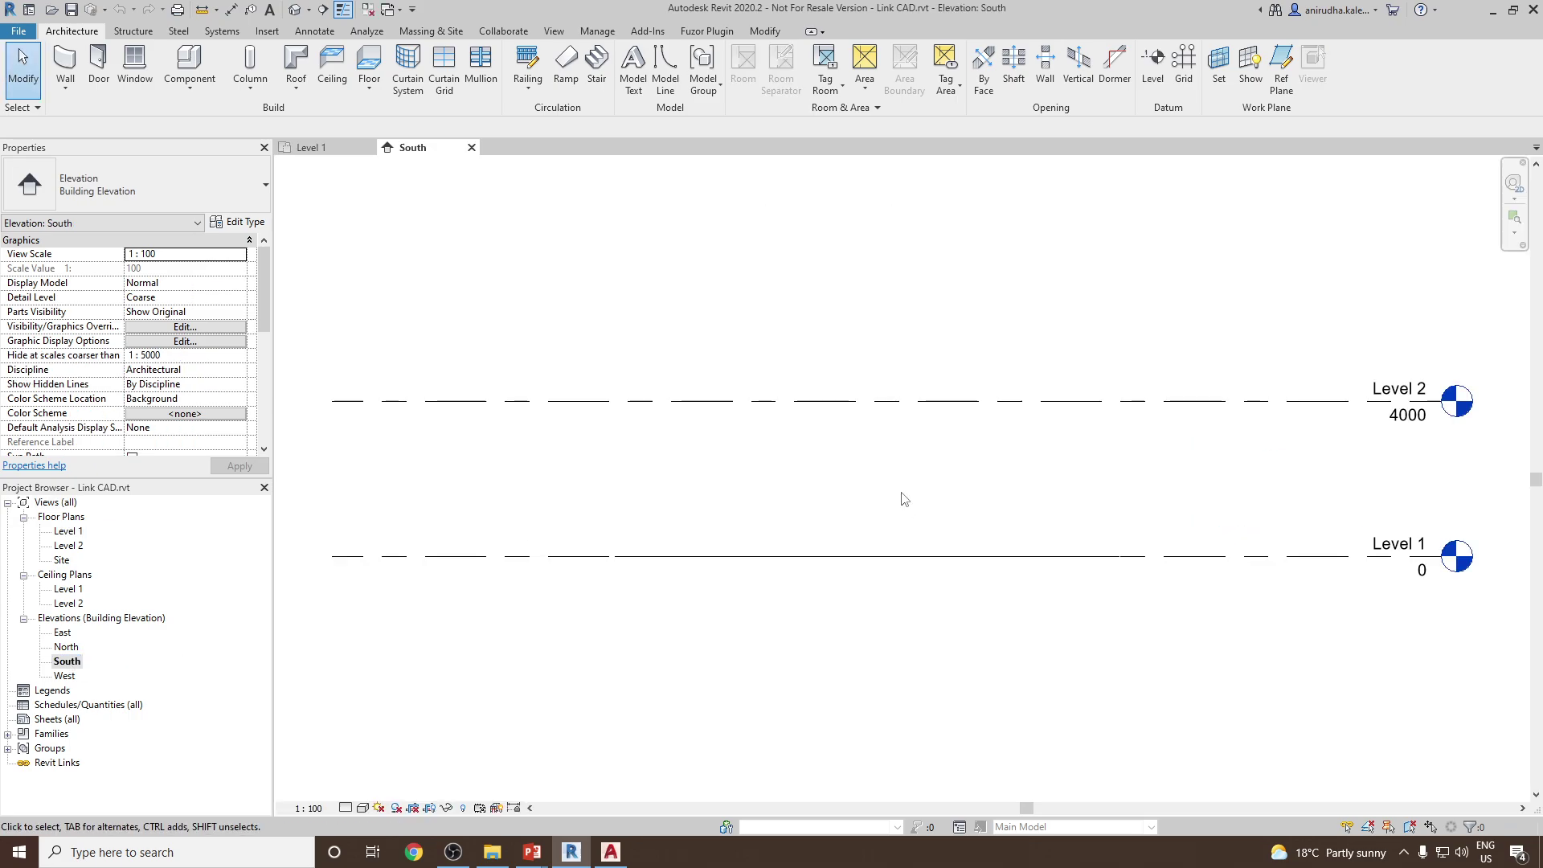
{"action": "scroll", "coordinate": [913, 474], "scroll_direction": "down", "scroll_amount": 4}
{"action": "scroll", "coordinate": [987, 464], "scroll_direction": "down", "scroll_amount": 2}
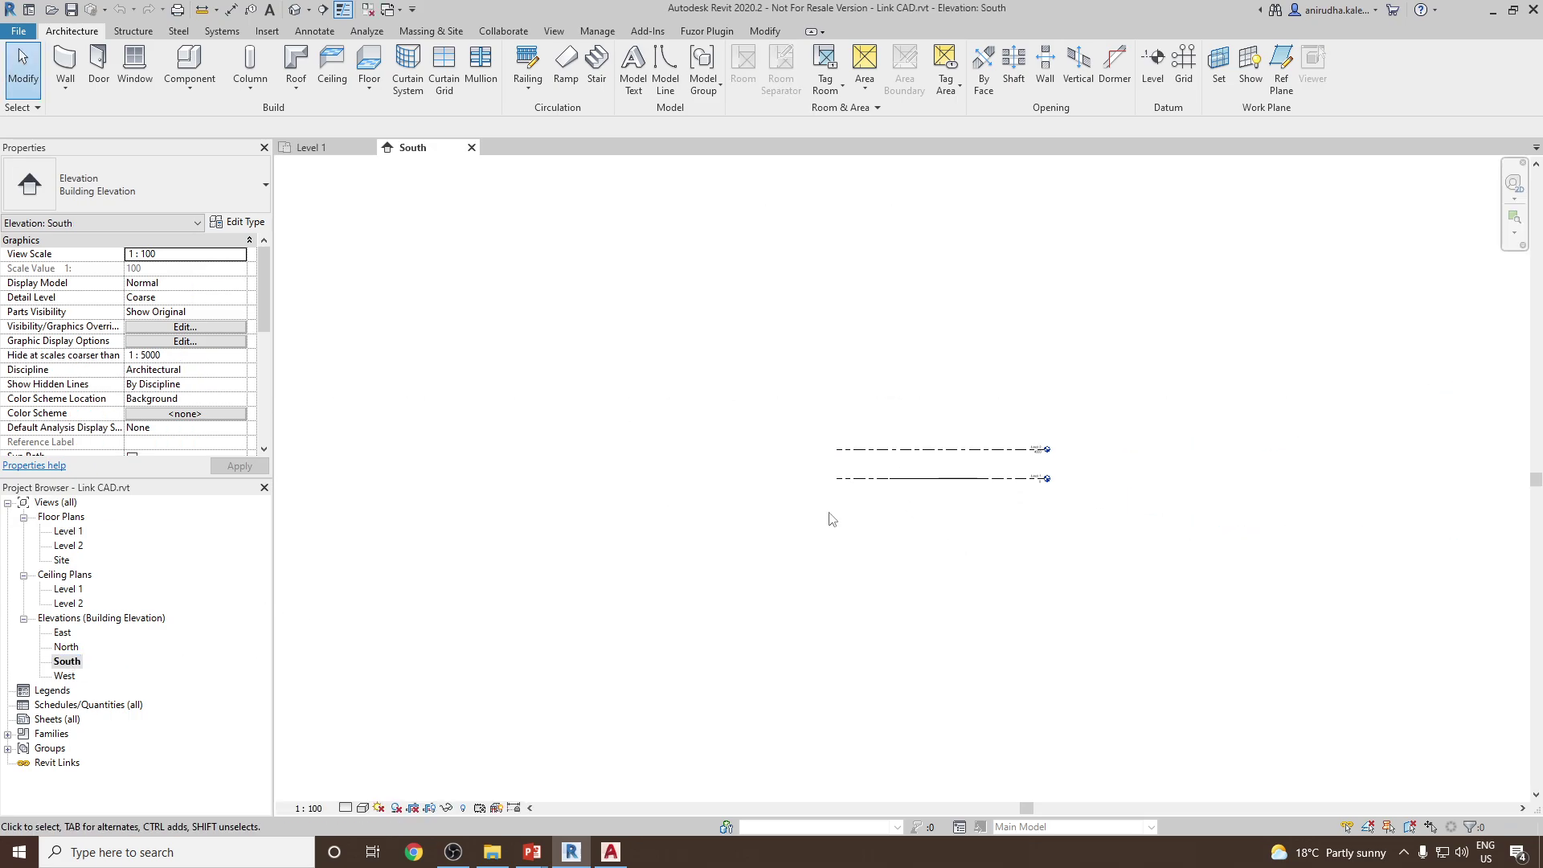
{"action": "scroll", "coordinate": [932, 482], "scroll_direction": "up", "scroll_amount": 5}
- Select the Level 1 line and the CAD drawing lying along it to check the drawing's base level
{"action": "left_click", "coordinate": [956, 483]}
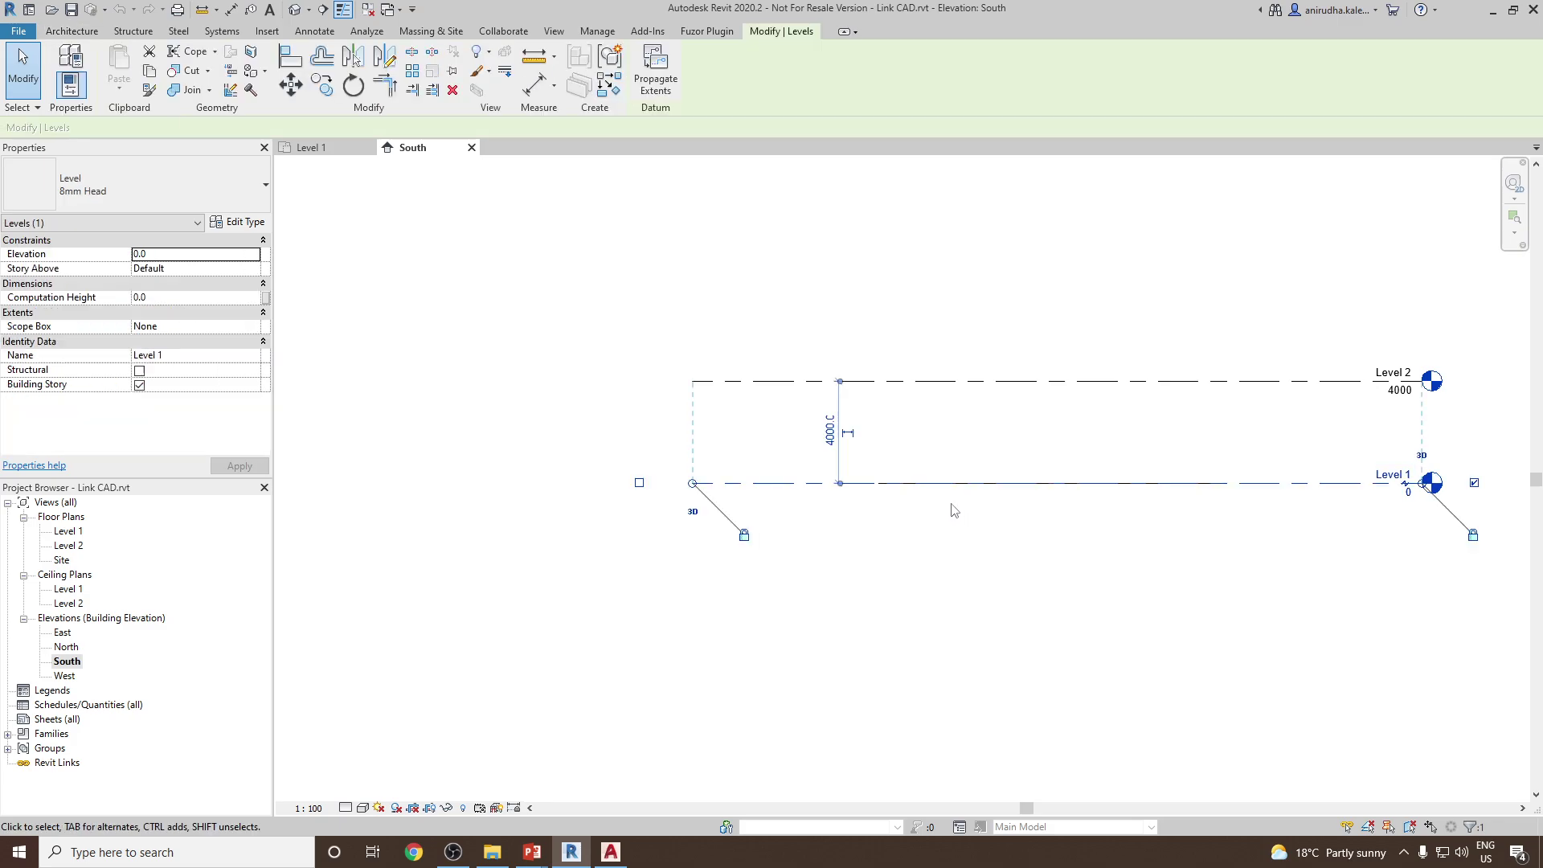
{"action": "left_click", "coordinate": [876, 466]}
{"action": "left_click_drag", "start_coordinate": [812, 436], "coordinate": [1309, 577]}
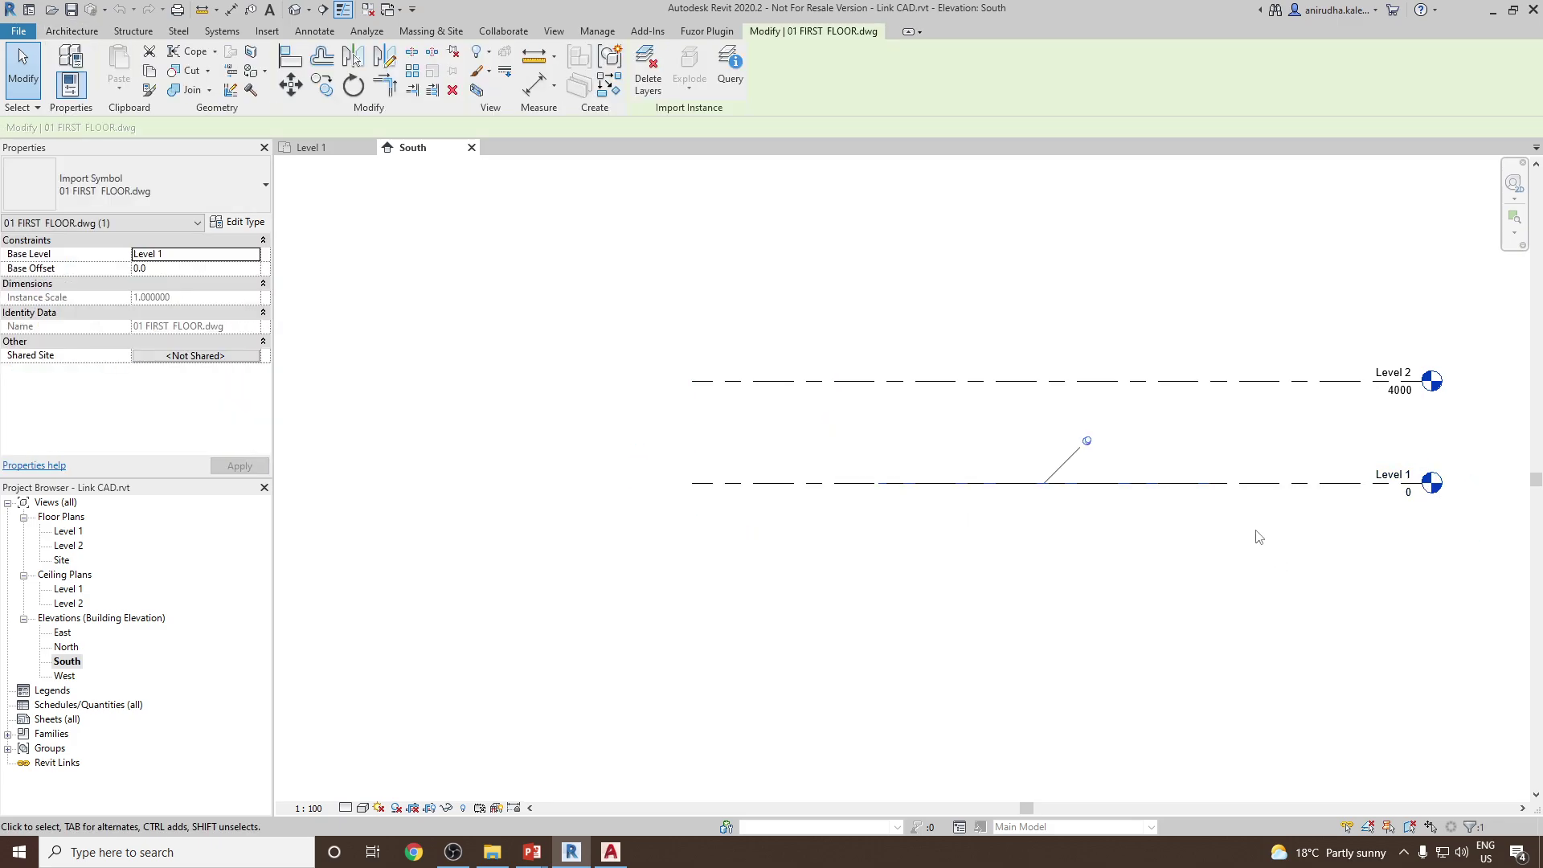
{"action": "left_click", "coordinate": [1258, 537]}
- Rename Level 2 as Roof and rename its corresponding views as well
{"action": "left_click", "coordinate": [1261, 382]}
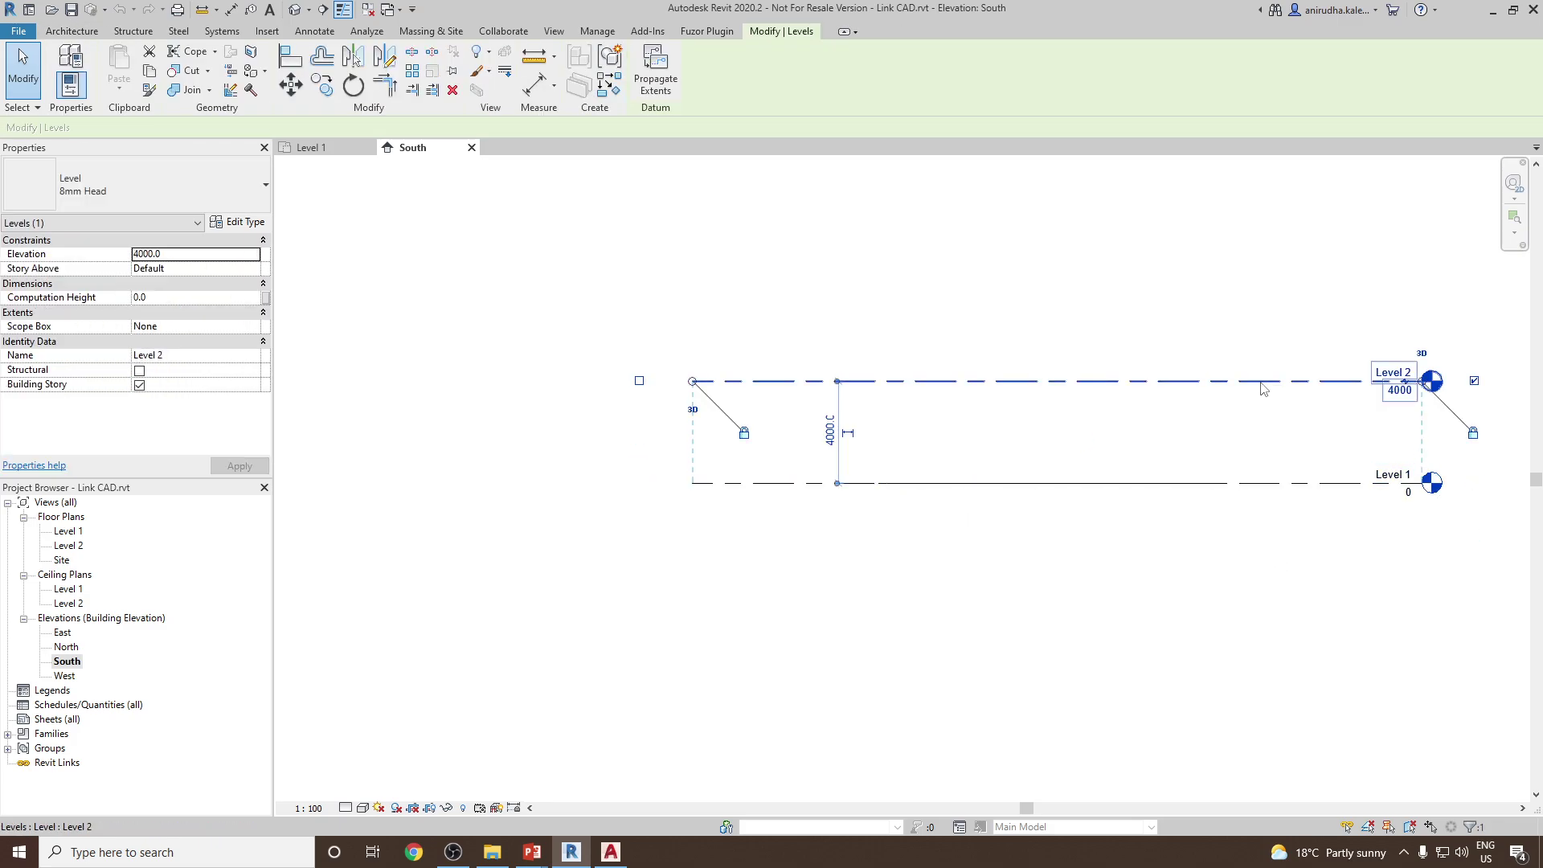
{"action": "left_click", "coordinate": [1393, 372]}
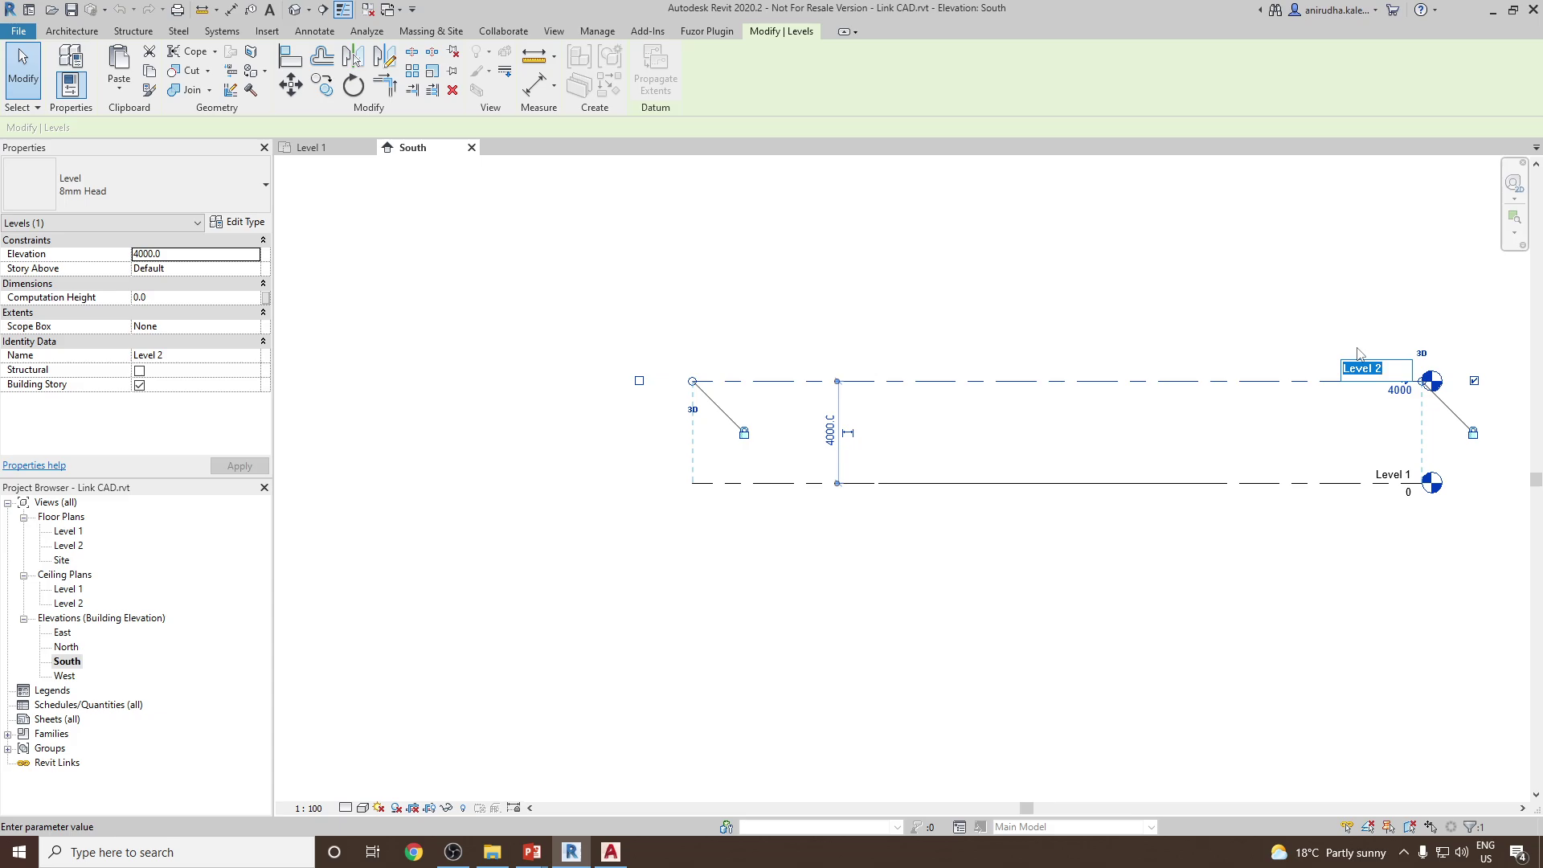
{"action": "type", "text": "Roof"}
{"action": "key", "text": "Return"}
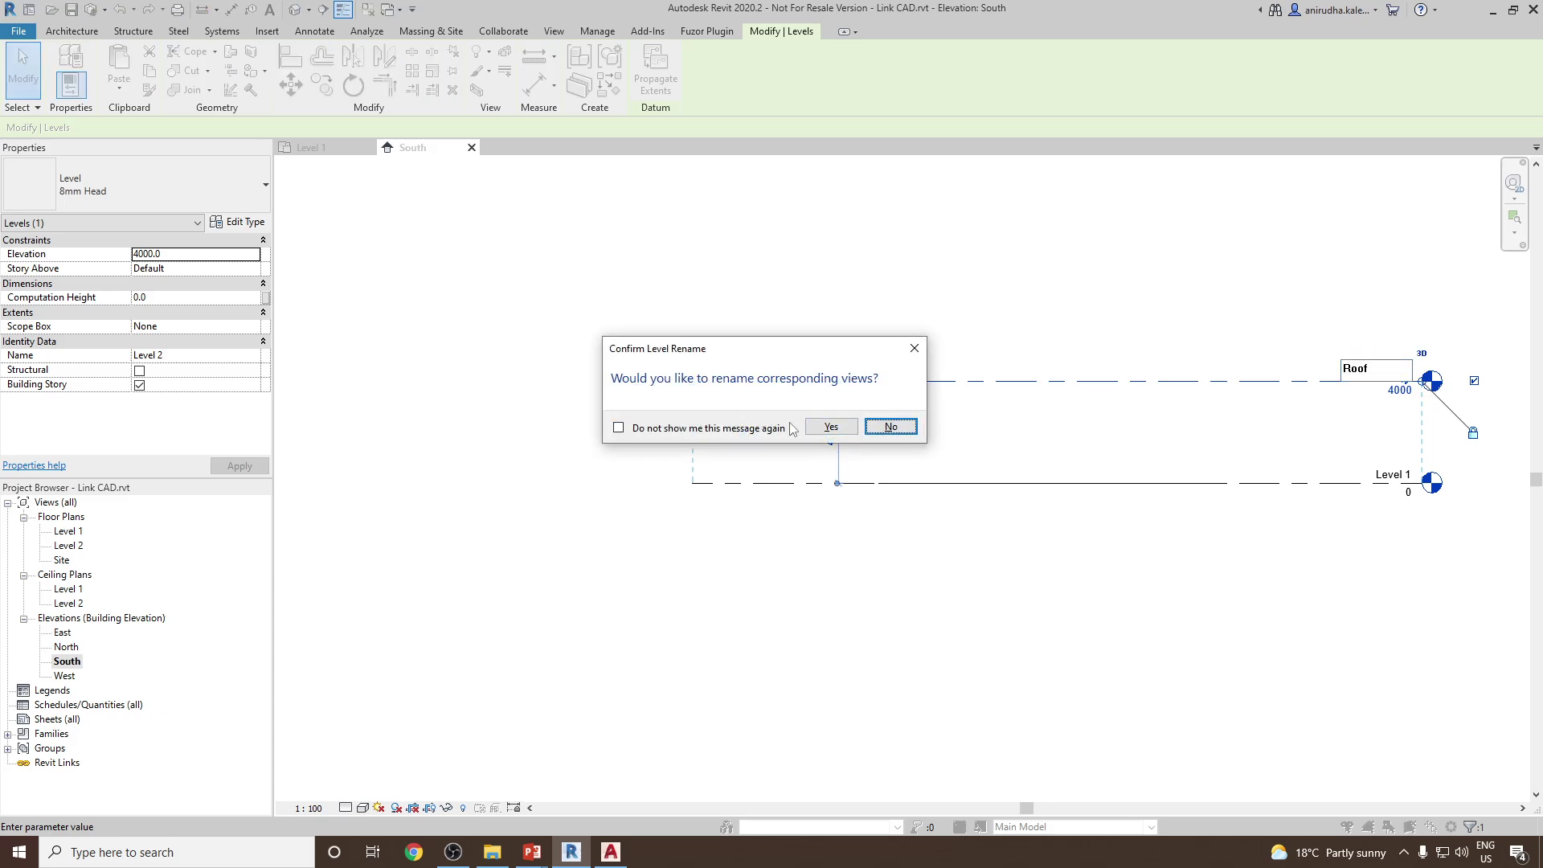
{"action": "left_click", "coordinate": [831, 426]}
{"action": "left_click", "coordinate": [553, 615]}
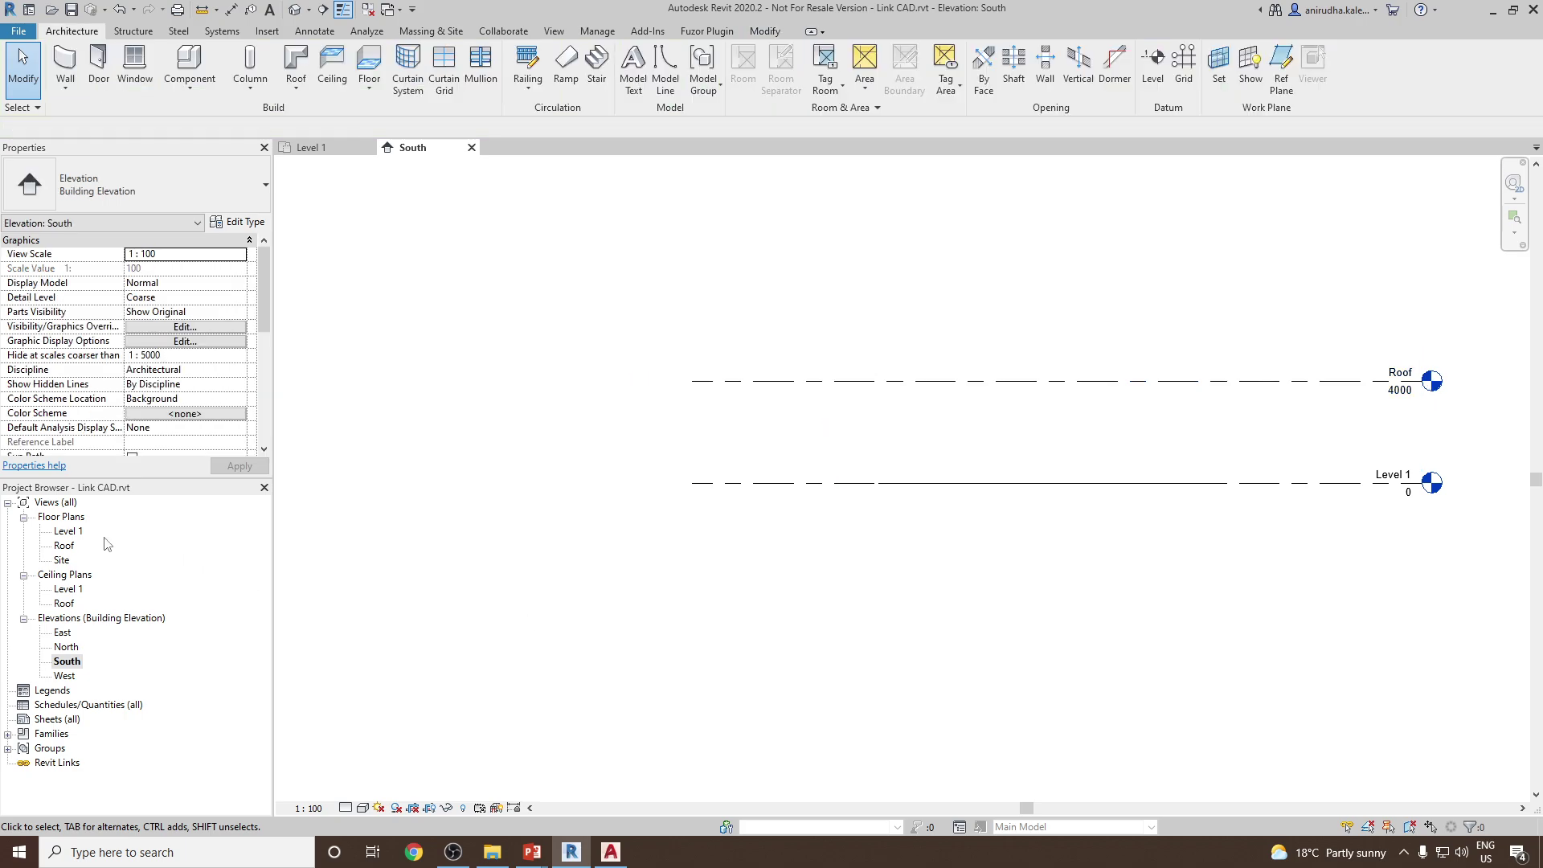
- Rename Level 1 as First Floor, including its corresponding views
{"action": "left_click", "coordinate": [1392, 474]}
{"action": "left_click", "coordinate": [1387, 473]}
{"action": "type", "text": "First Floor"}
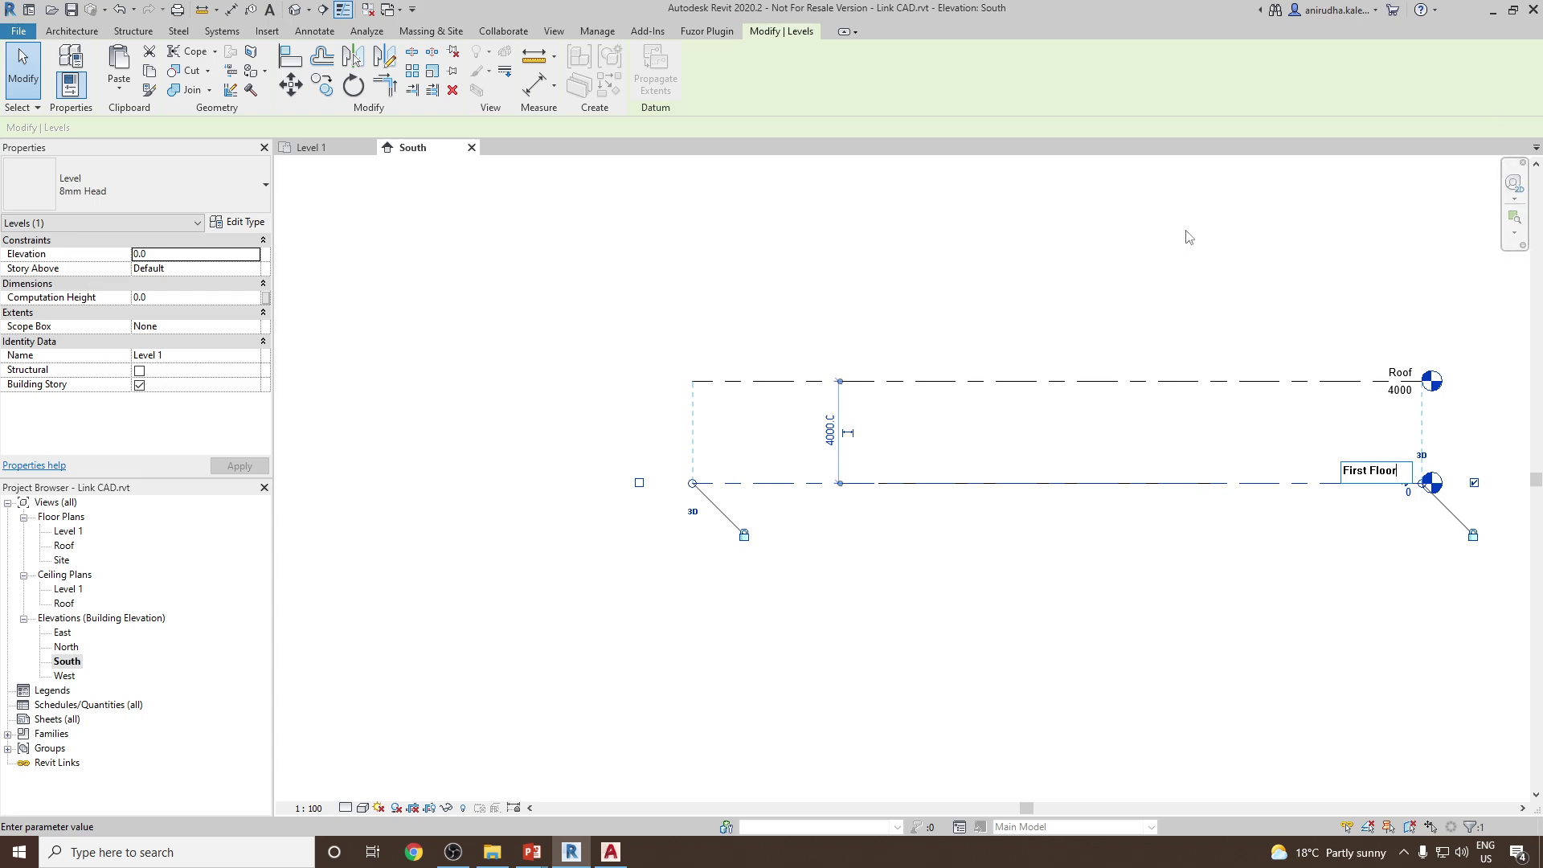
{"action": "key", "text": "Return"}
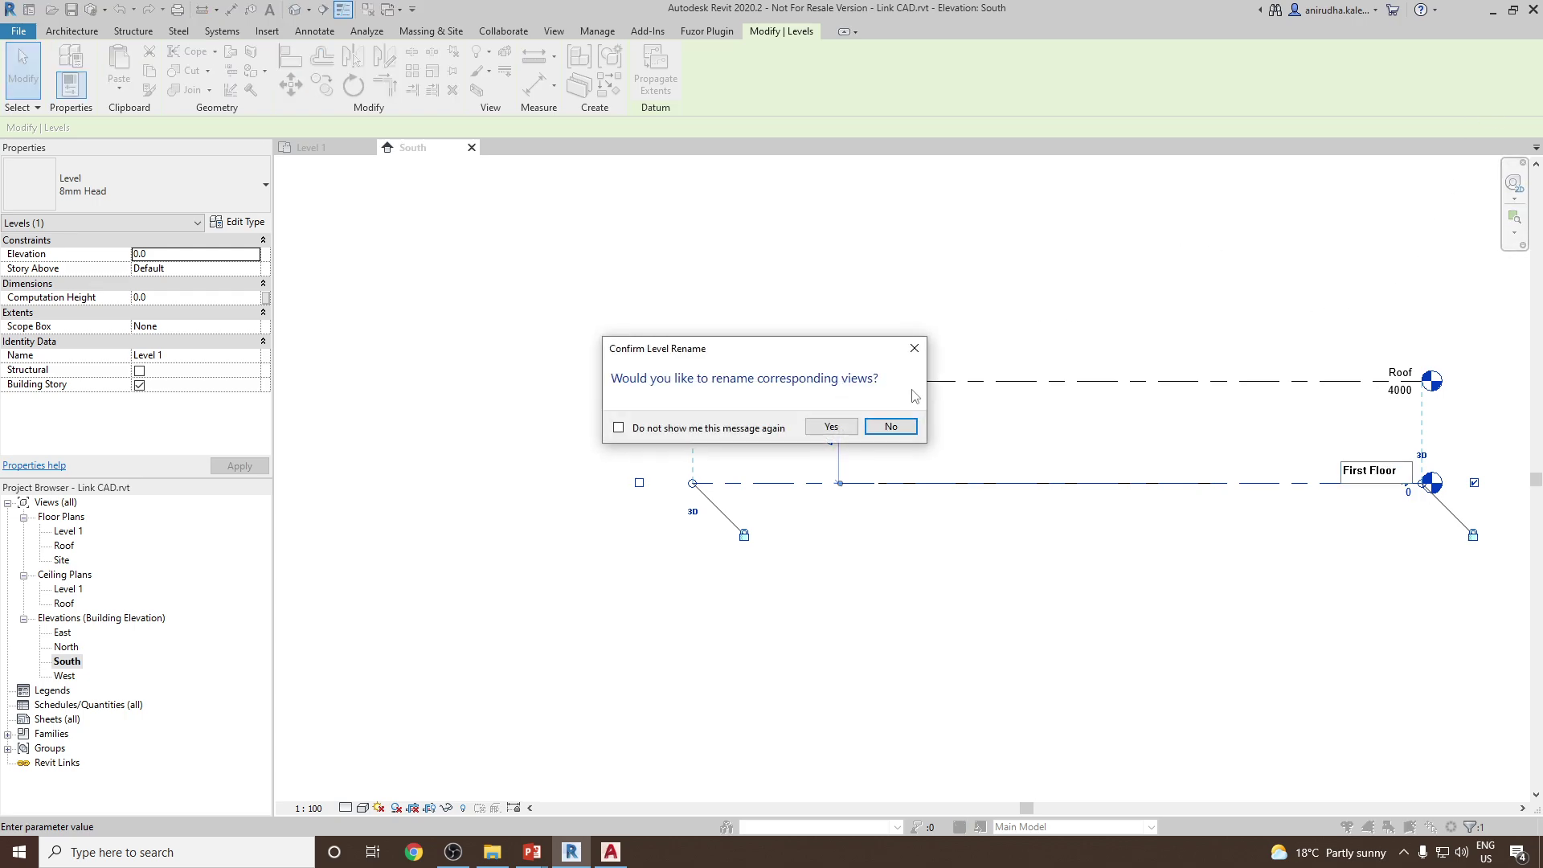
{"action": "left_click", "coordinate": [831, 432]}
{"action": "left_click", "coordinate": [884, 367]}
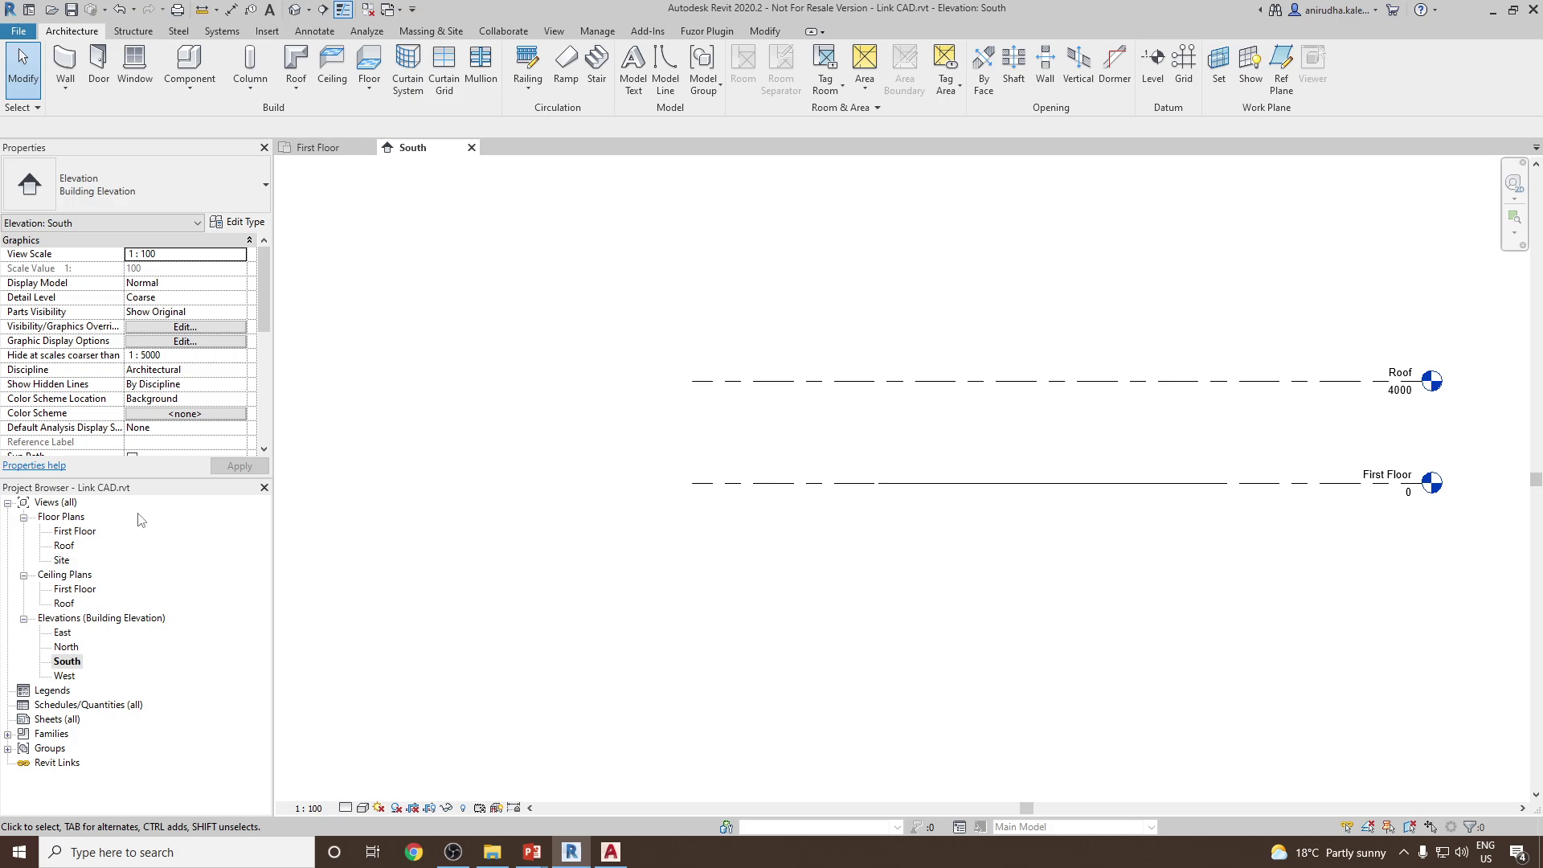
- Open the First Floor plan view and inspect the lower exterior wall of Training Room 2
{"action": "double_click", "coordinate": [74, 531]}
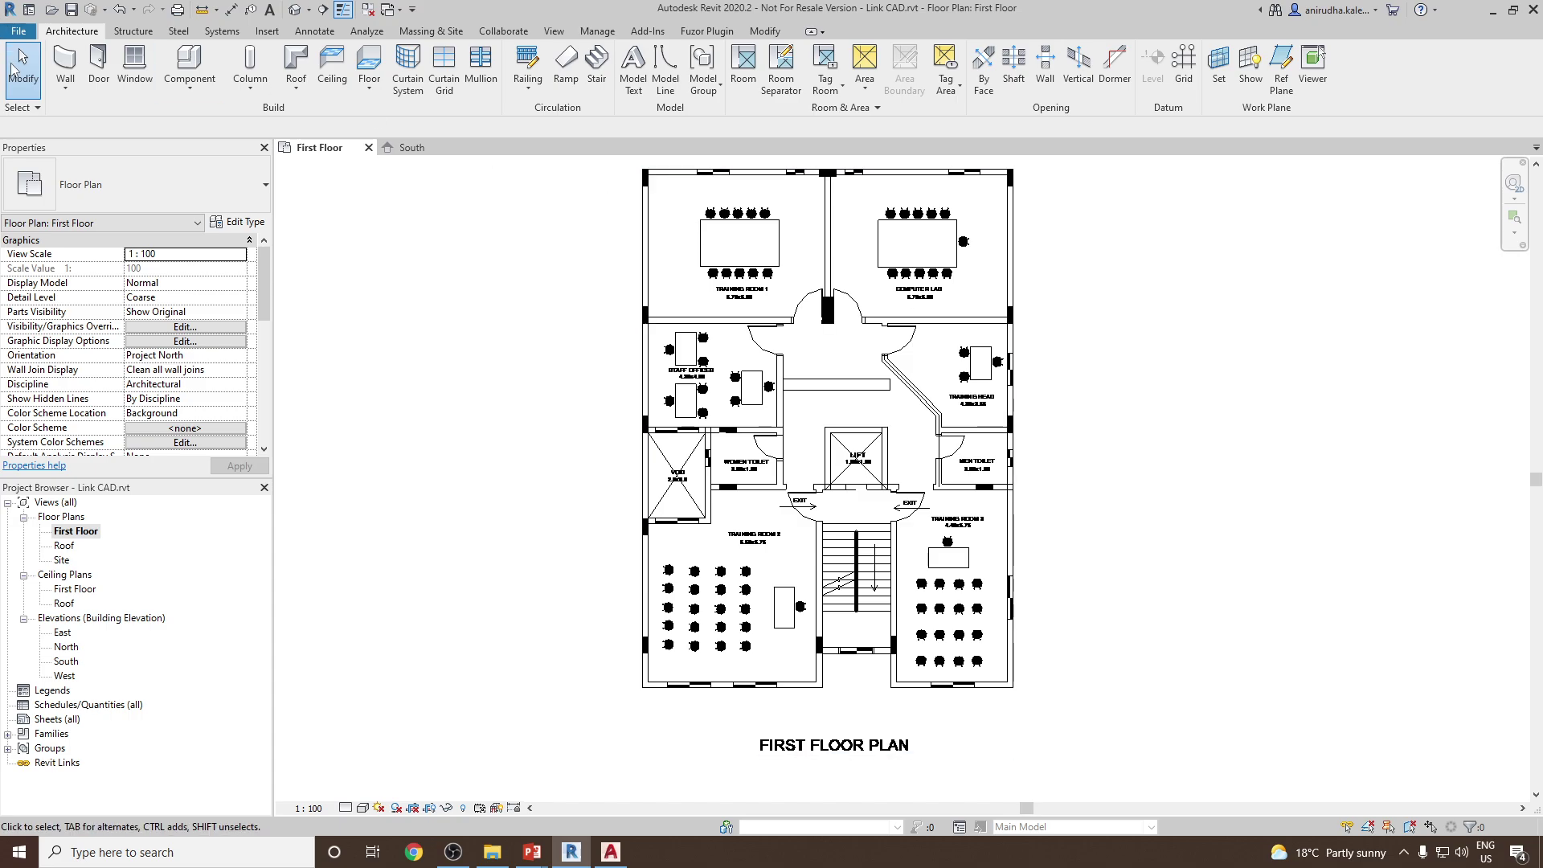
{"action": "scroll", "coordinate": [668, 689], "scroll_direction": "up", "scroll_amount": 3}
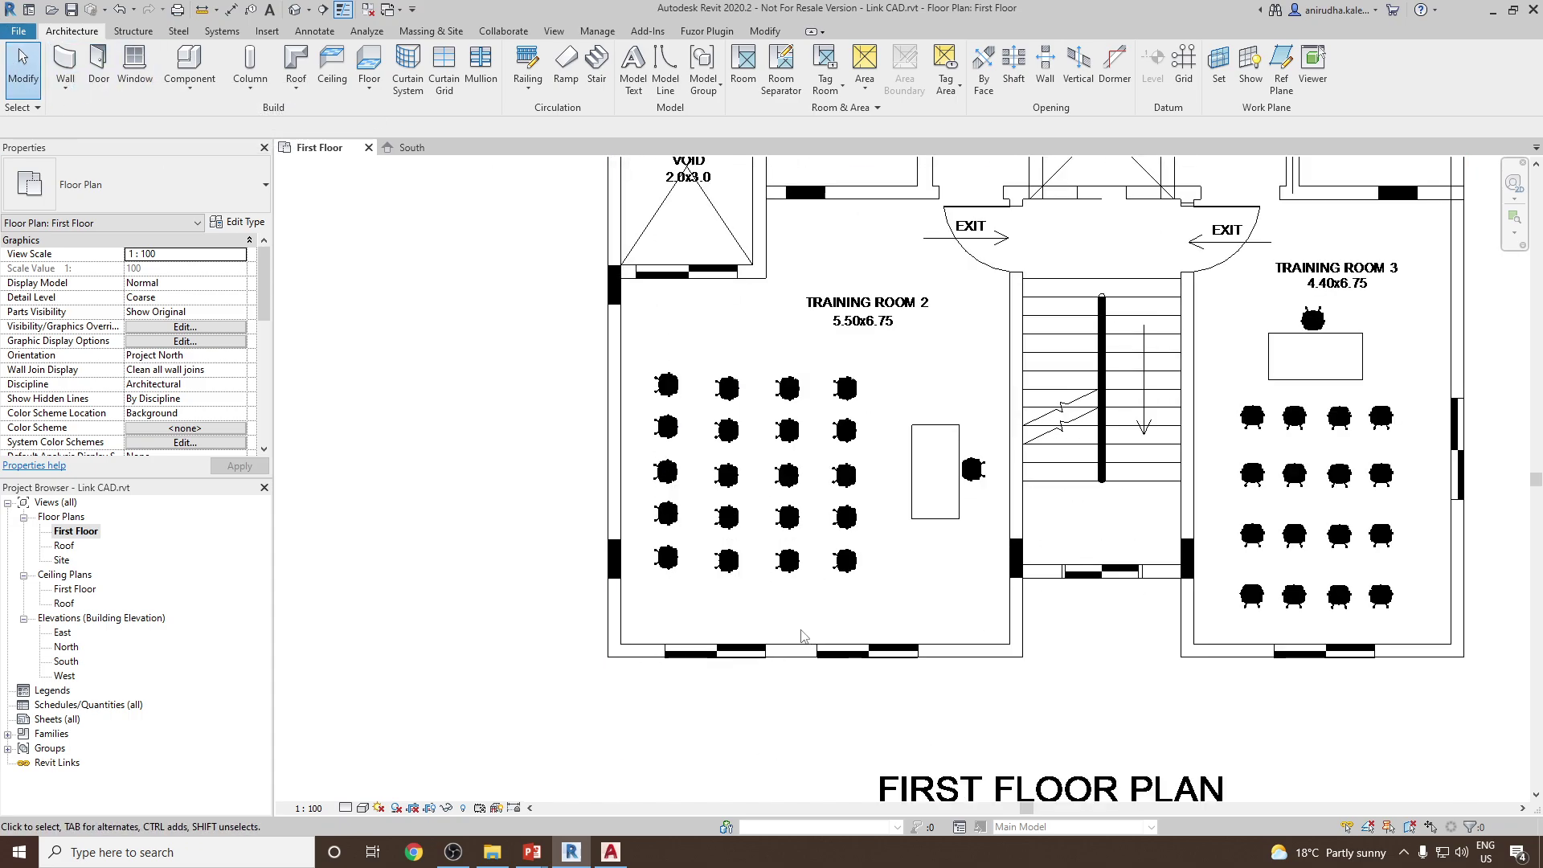
{"action": "scroll", "coordinate": [806, 627], "scroll_direction": "down", "scroll_amount": 2}
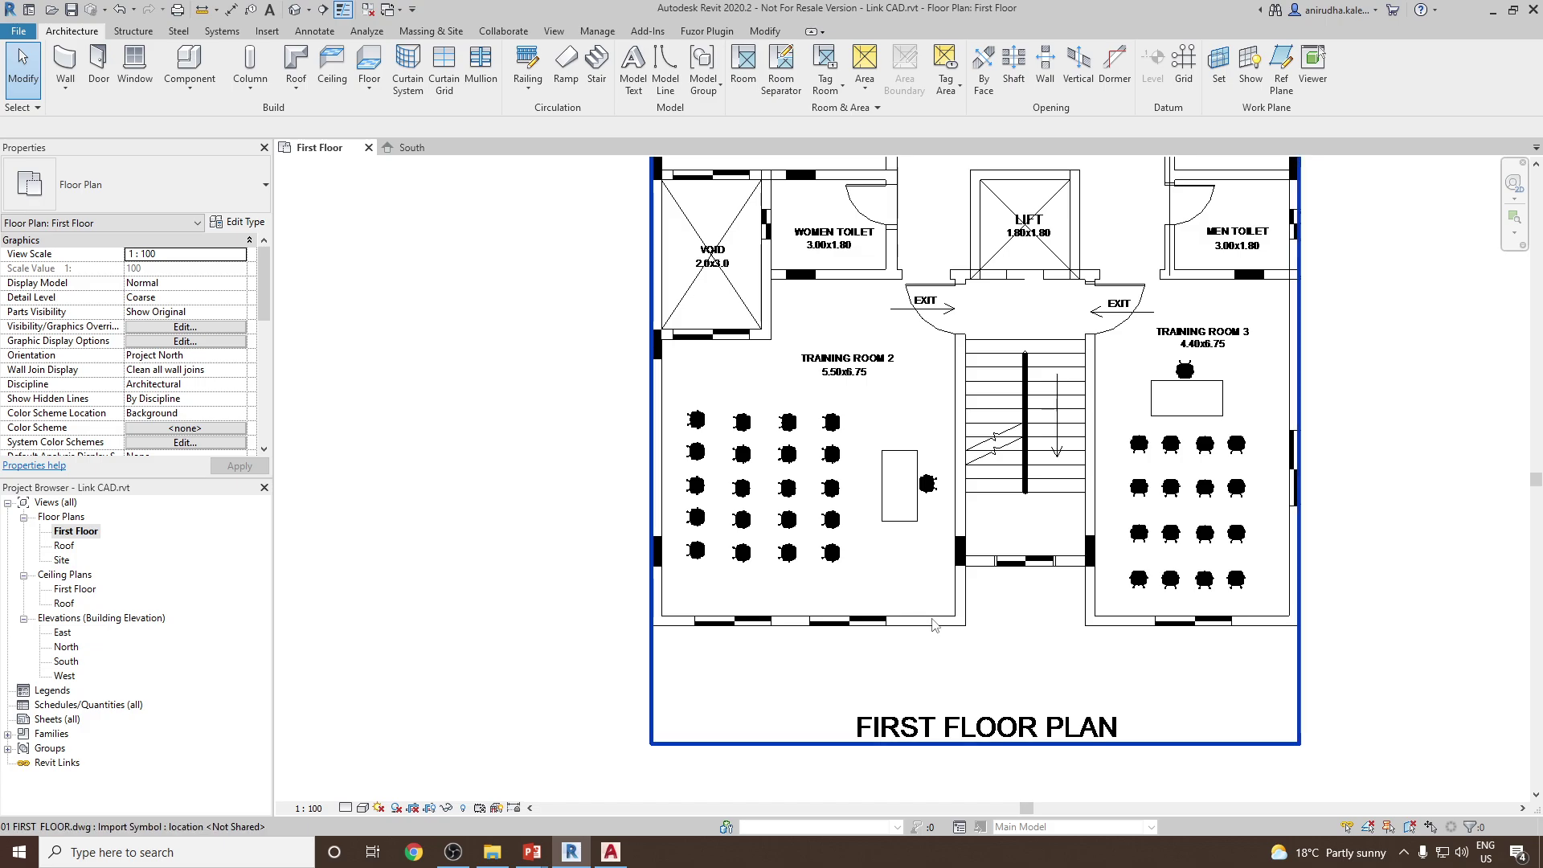
{"action": "scroll", "coordinate": [913, 642], "scroll_direction": "up", "scroll_amount": 2}
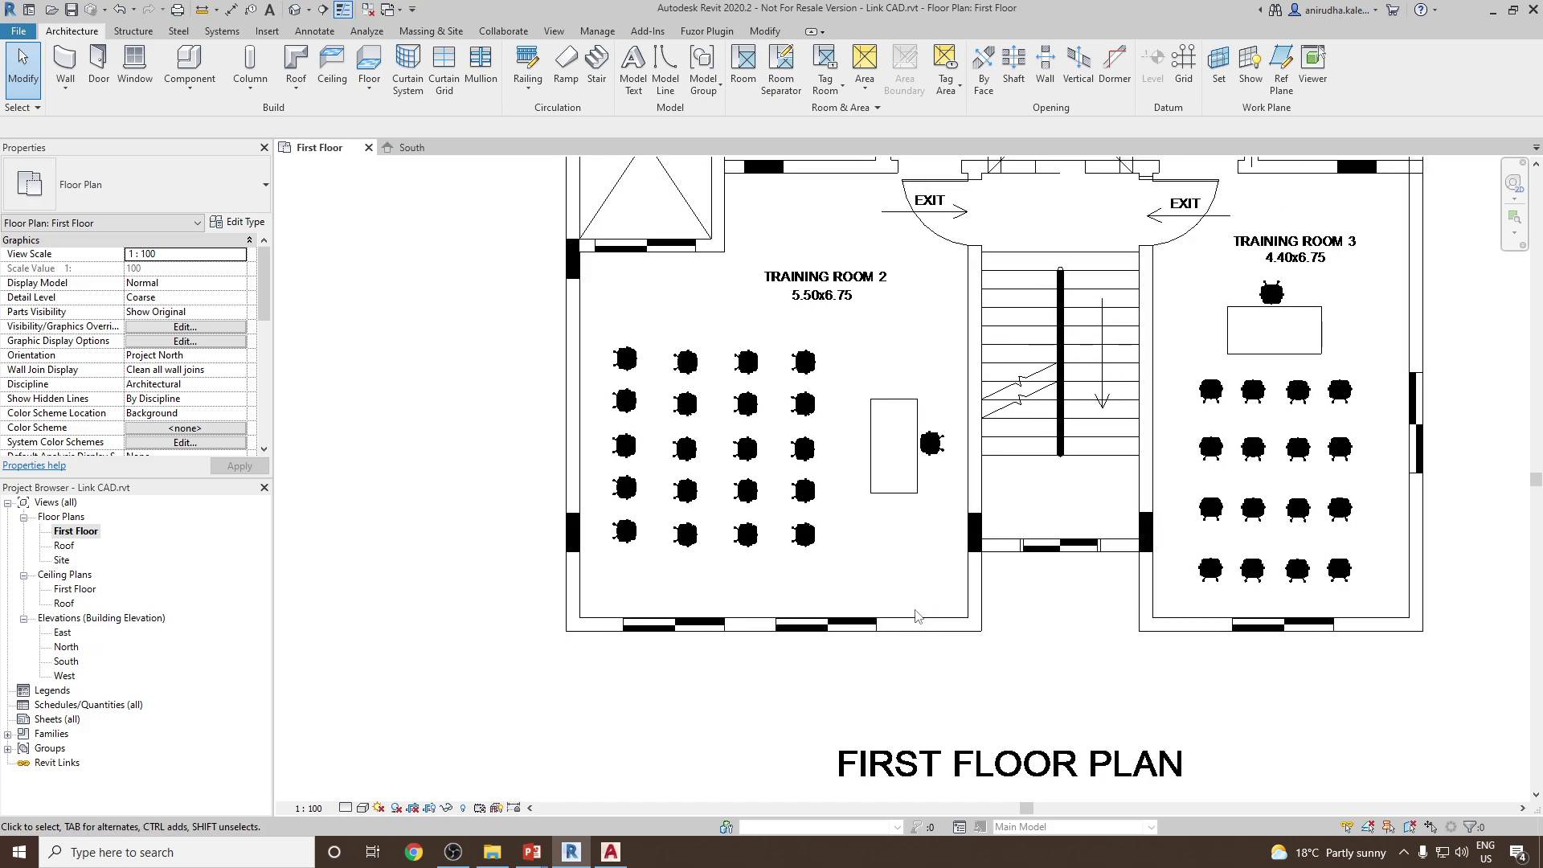
{"action": "scroll", "coordinate": [916, 615], "scroll_direction": "down", "scroll_amount": 1}
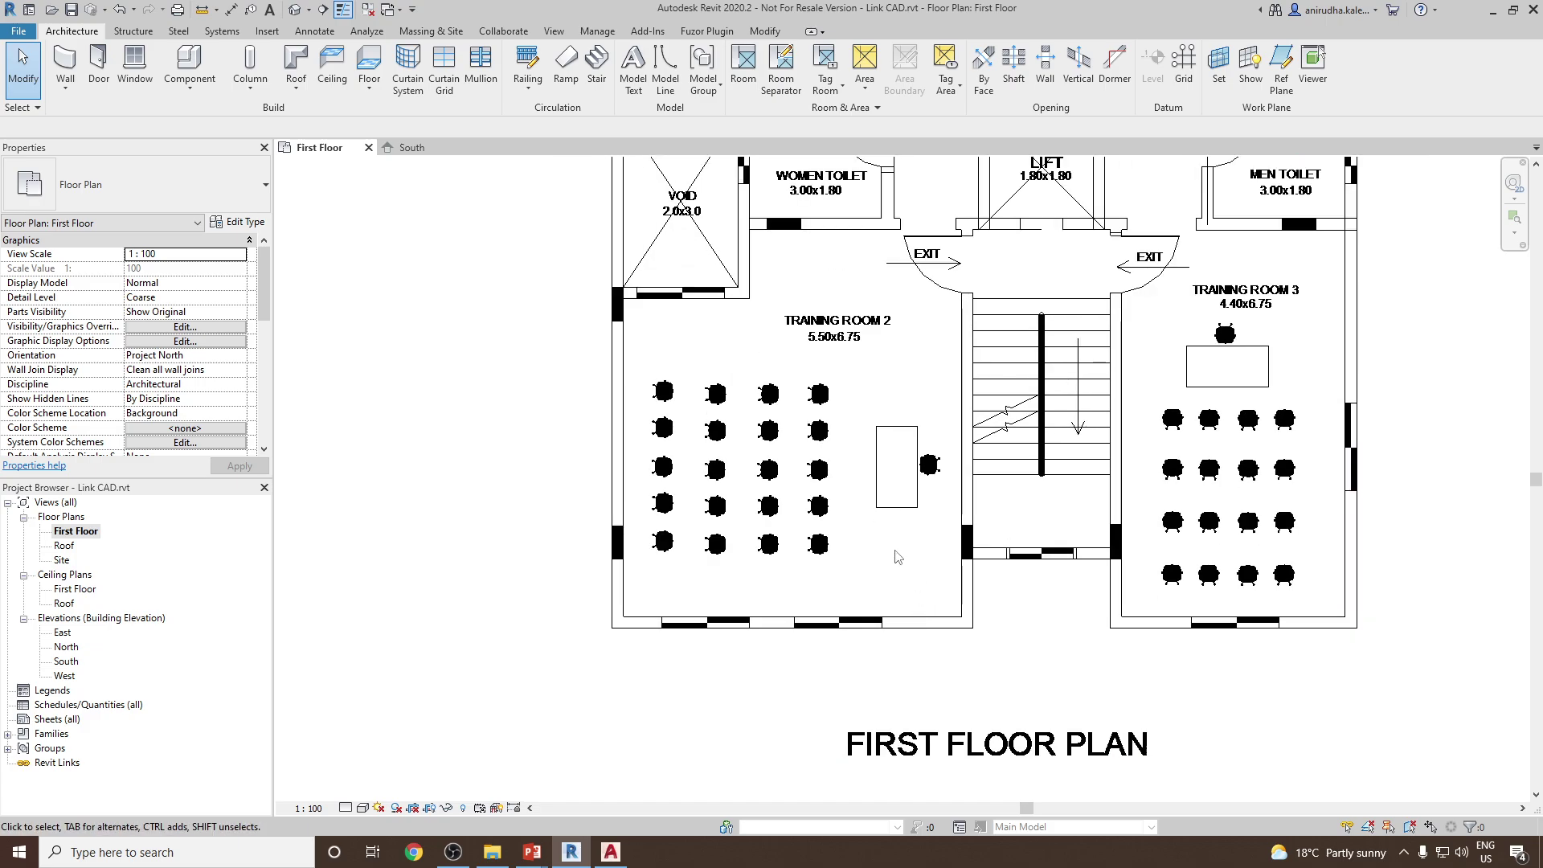
- Review the length format in the project units and close the settings without changing them
{"action": "key", "text": "u"}
{"action": "key", "text": "n"}
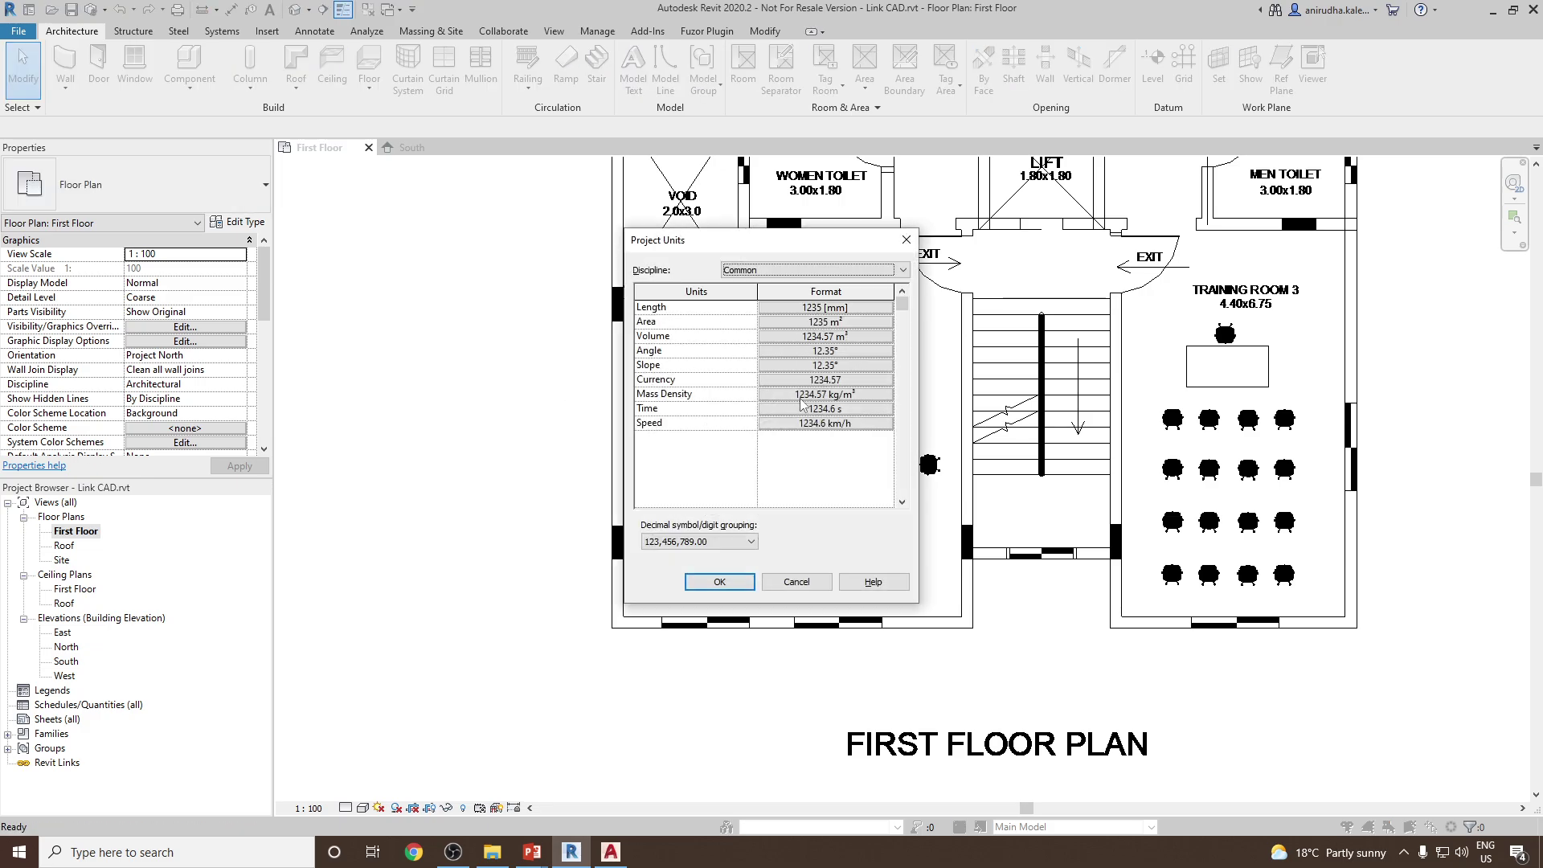
{"action": "left_click", "coordinate": [811, 587]}
{"action": "scroll", "coordinate": [506, 562], "scroll_direction": "down", "scroll_amount": 3}
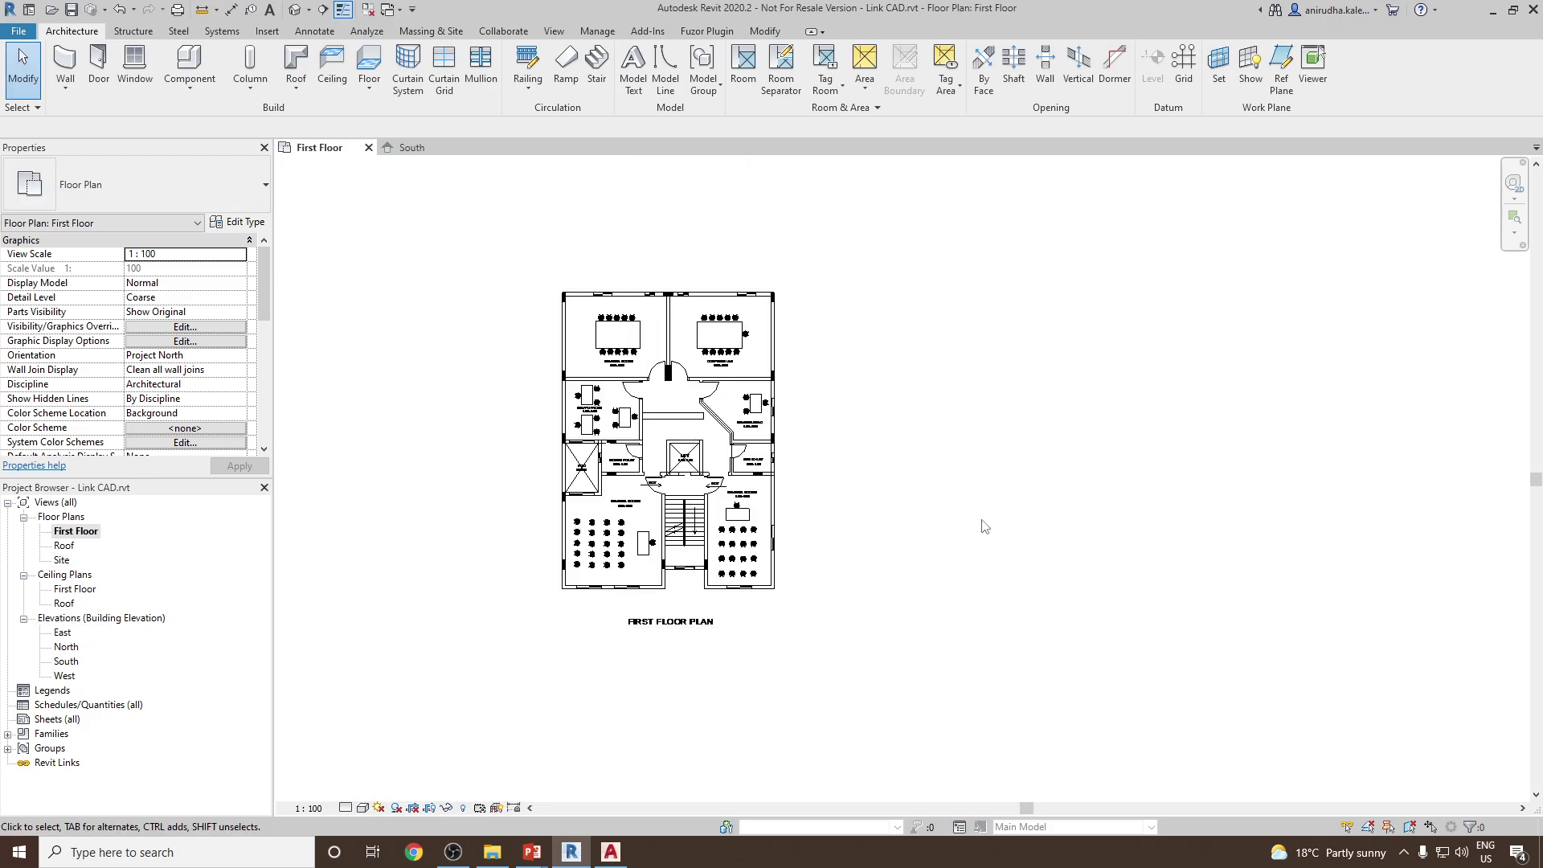
{"action": "middle_click_drag", "start_coordinate": [774, 530], "coordinate": [901, 531]}
{"action": "scroll", "coordinate": [901, 471], "scroll_direction": "up", "scroll_amount": 1}
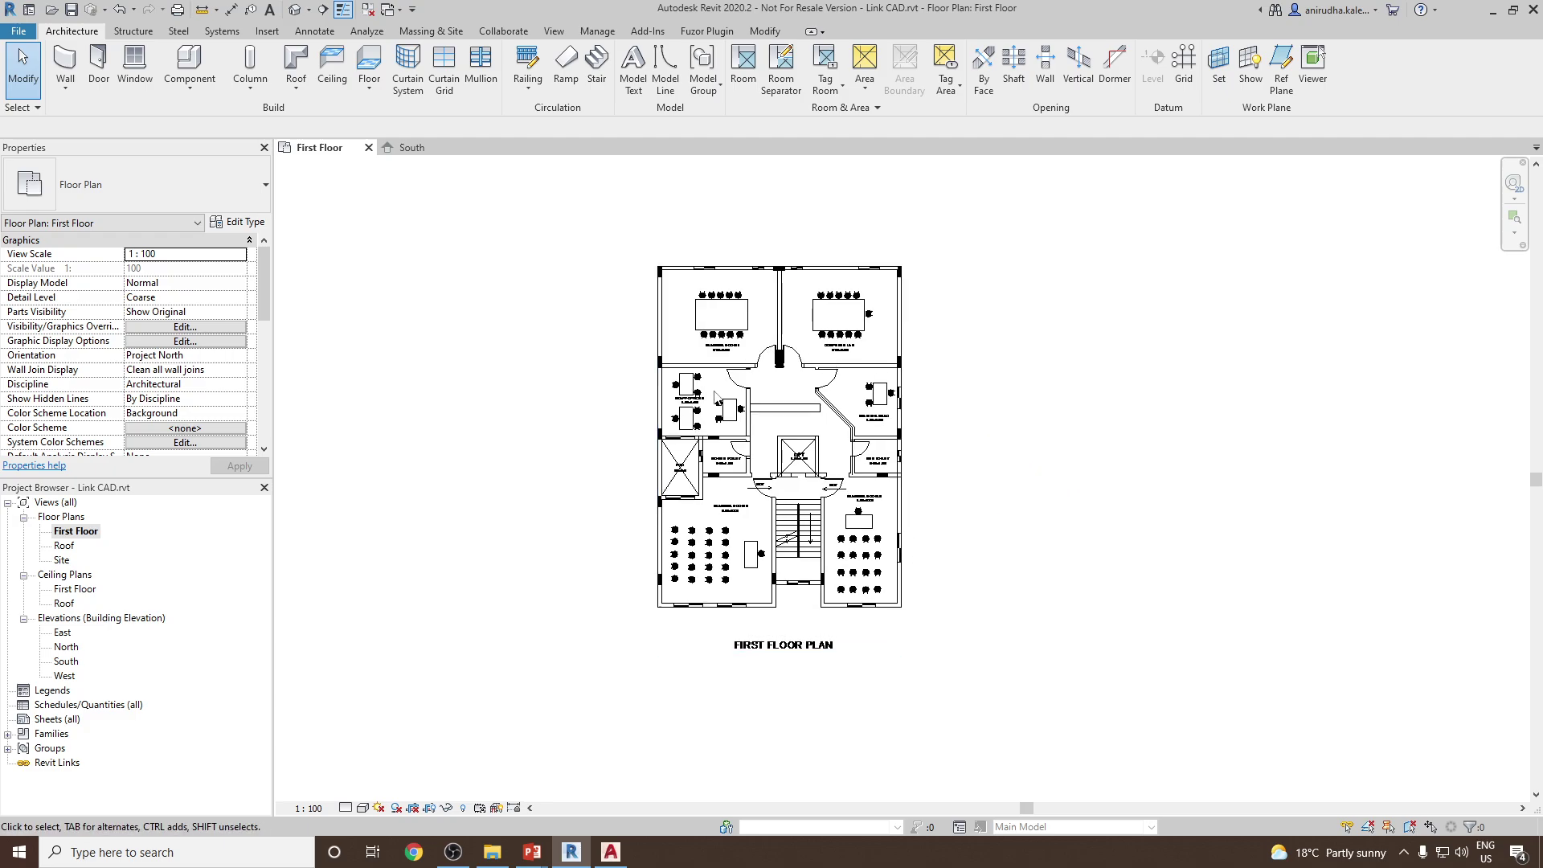
{"action": "scroll", "coordinate": [692, 587], "scroll_direction": "up", "scroll_amount": 1}
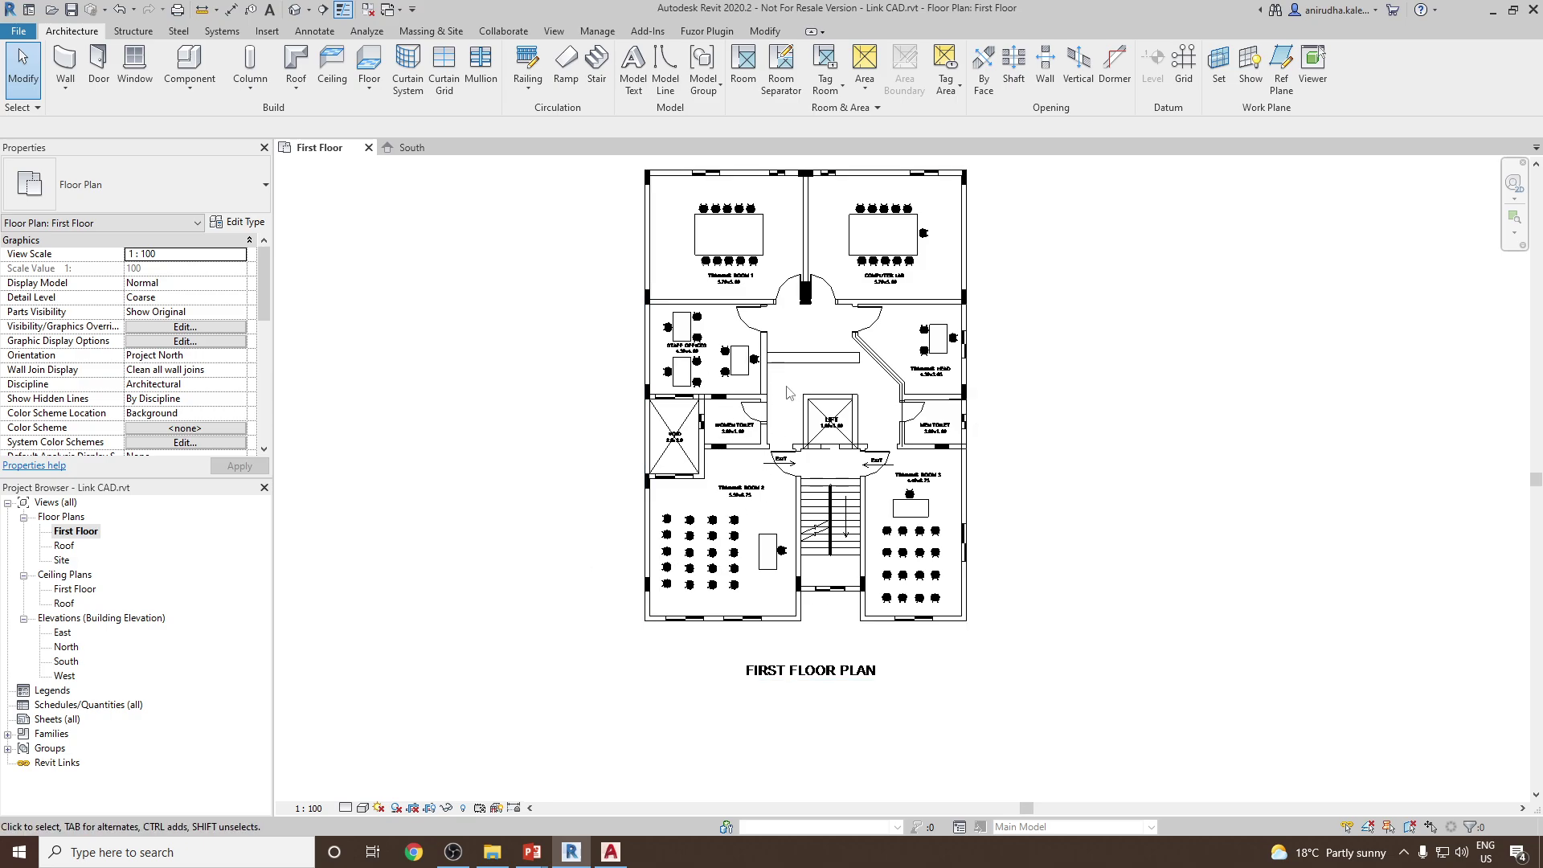
- Place an aligned dimension across the thickness of Training Room 2's lower exterior wall, between its inner and outer face lines
{"action": "left_click", "coordinate": [764, 31]}
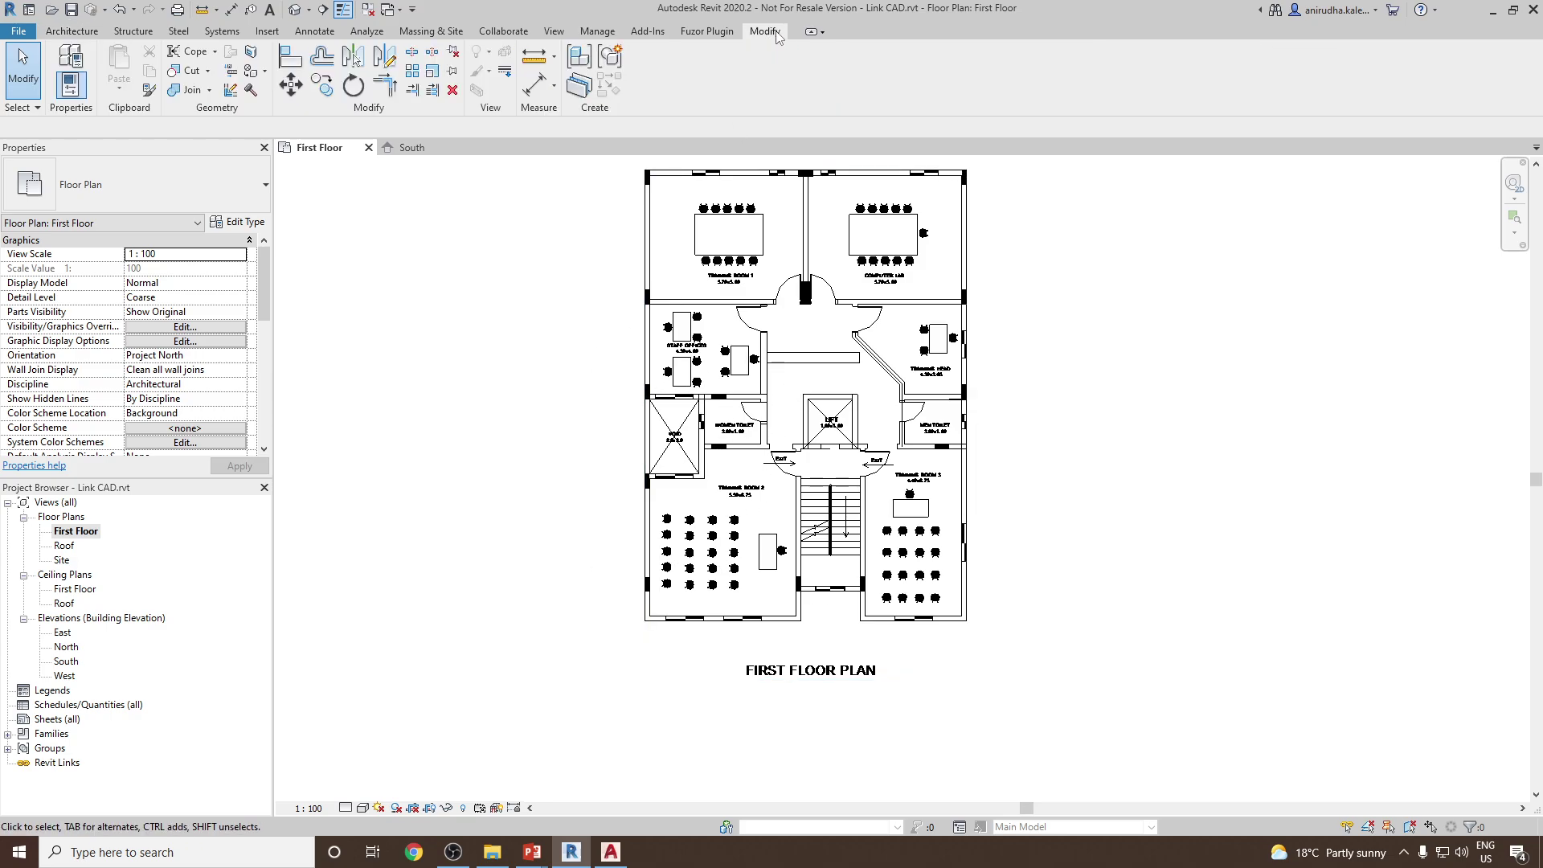
{"action": "left_click", "coordinate": [32, 109]}
{"action": "scroll", "coordinate": [764, 418], "scroll_direction": "up", "scroll_amount": 2}
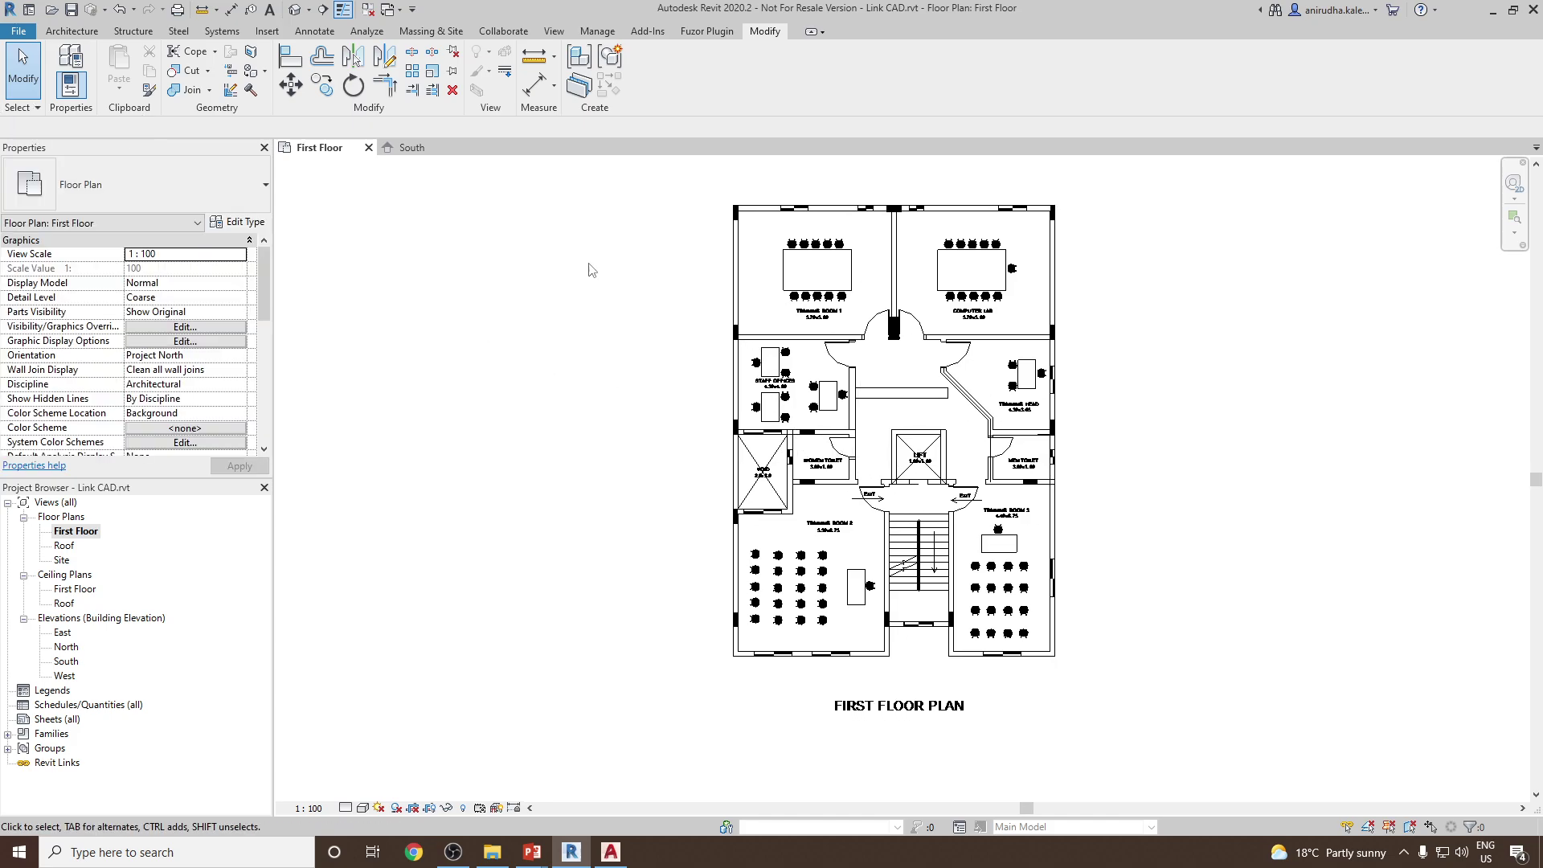
{"action": "scroll", "coordinate": [844, 651], "scroll_direction": "up", "scroll_amount": 4}
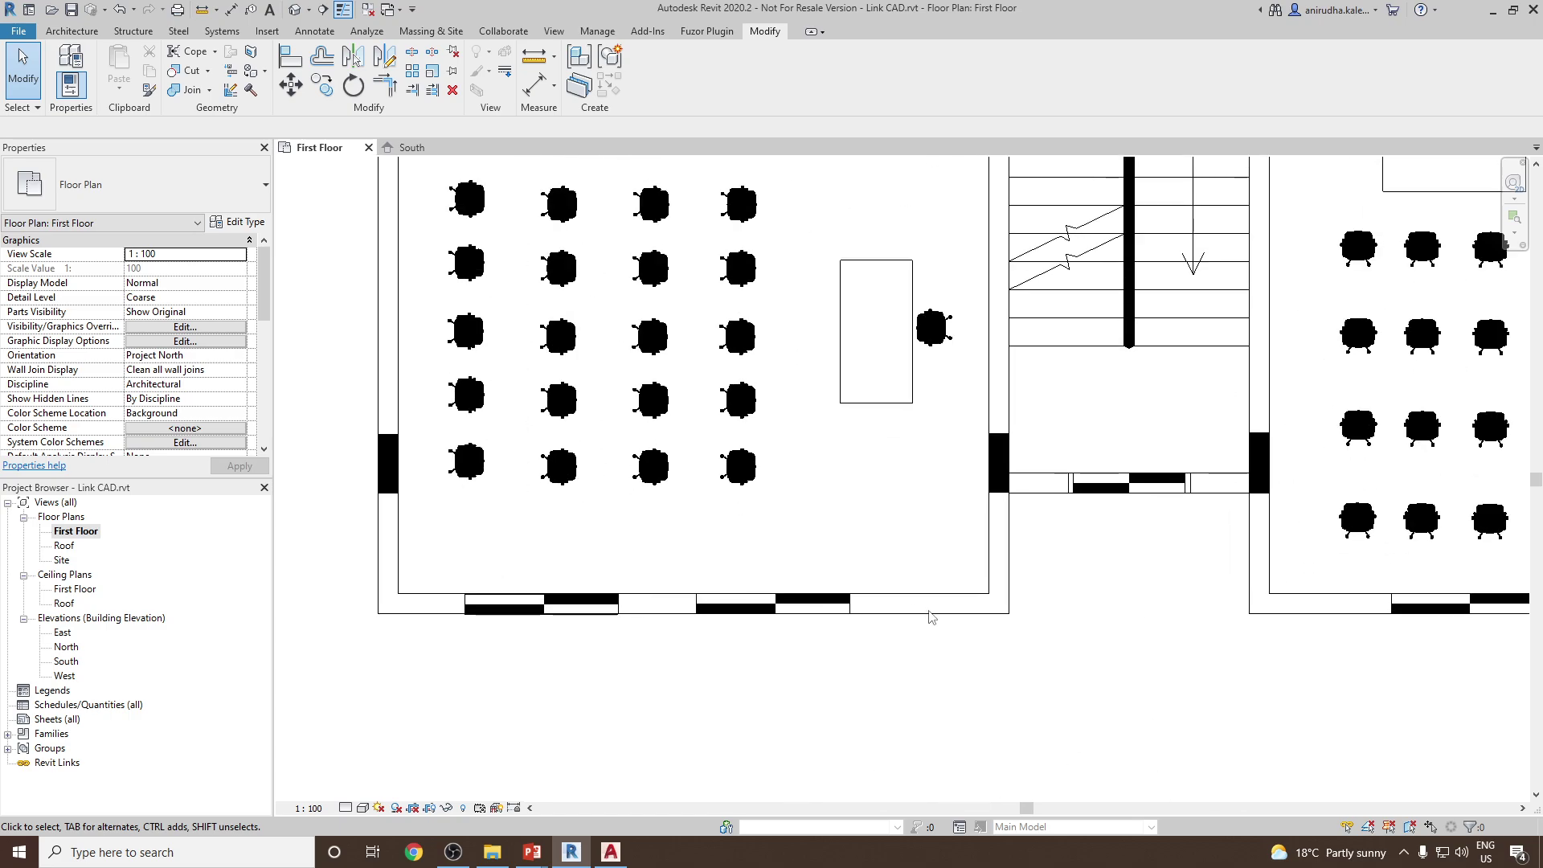
{"action": "middle_click_drag", "start_coordinate": [923, 604], "coordinate": [1007, 603]}
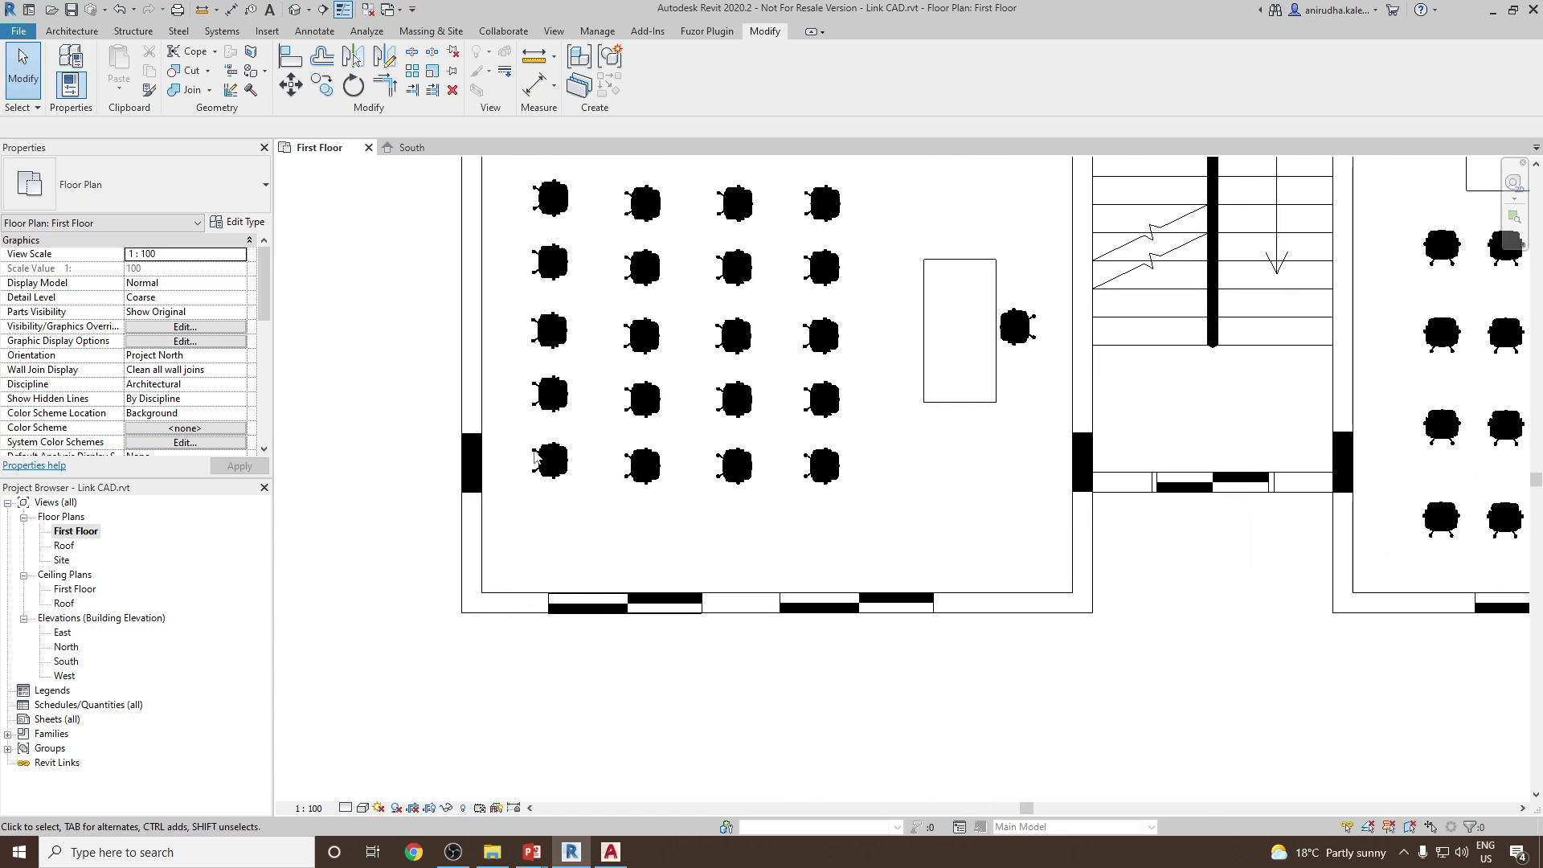
{"action": "left_click", "coordinate": [534, 87]}
{"action": "left_click", "coordinate": [968, 593]}
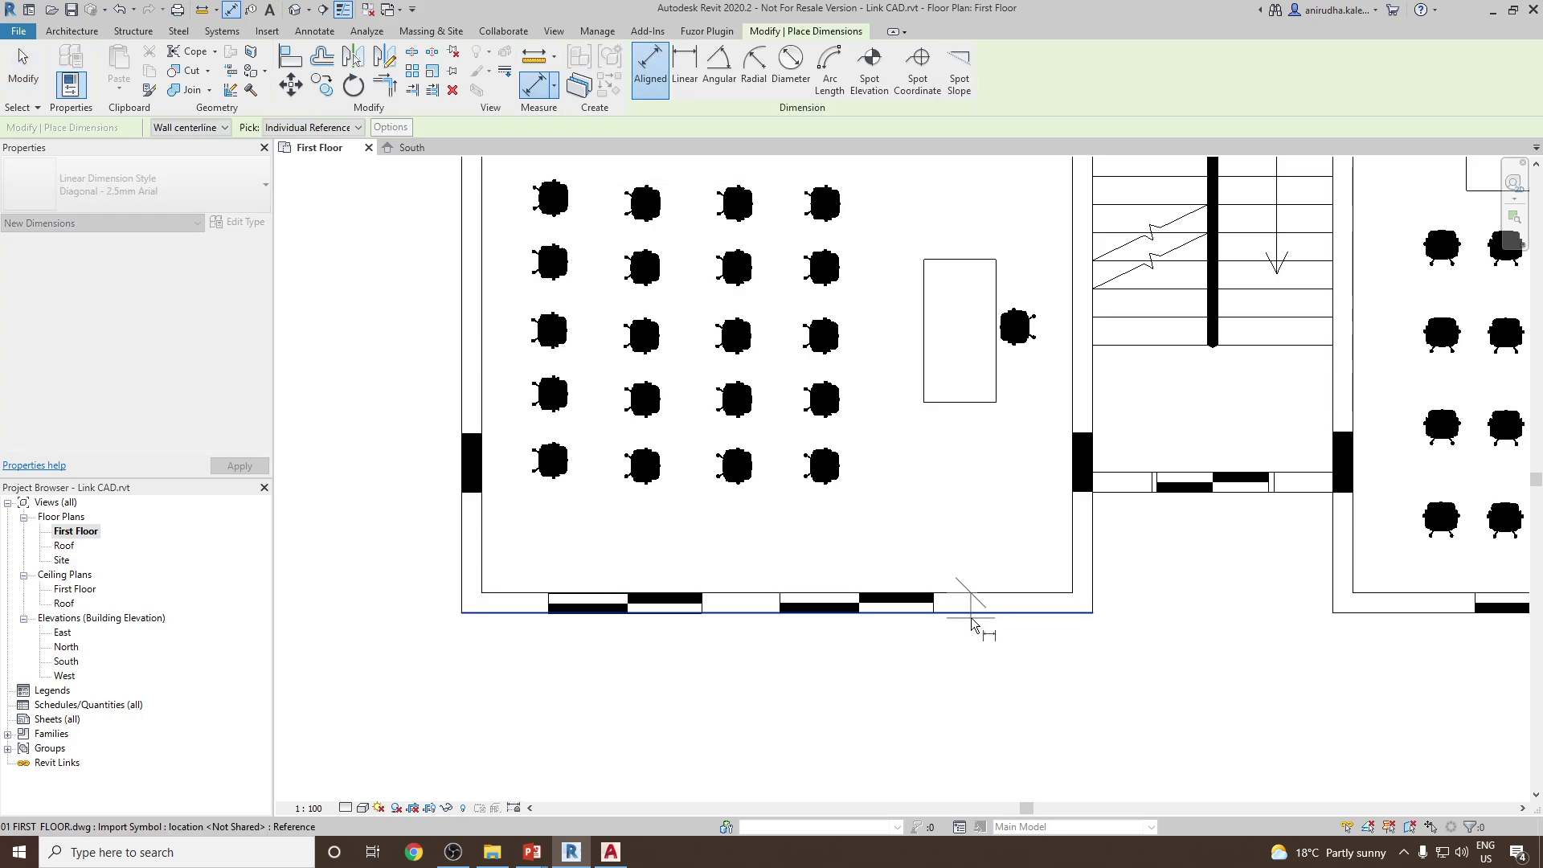
{"action": "left_click", "coordinate": [974, 612]}
{"action": "left_click", "coordinate": [1196, 635]}
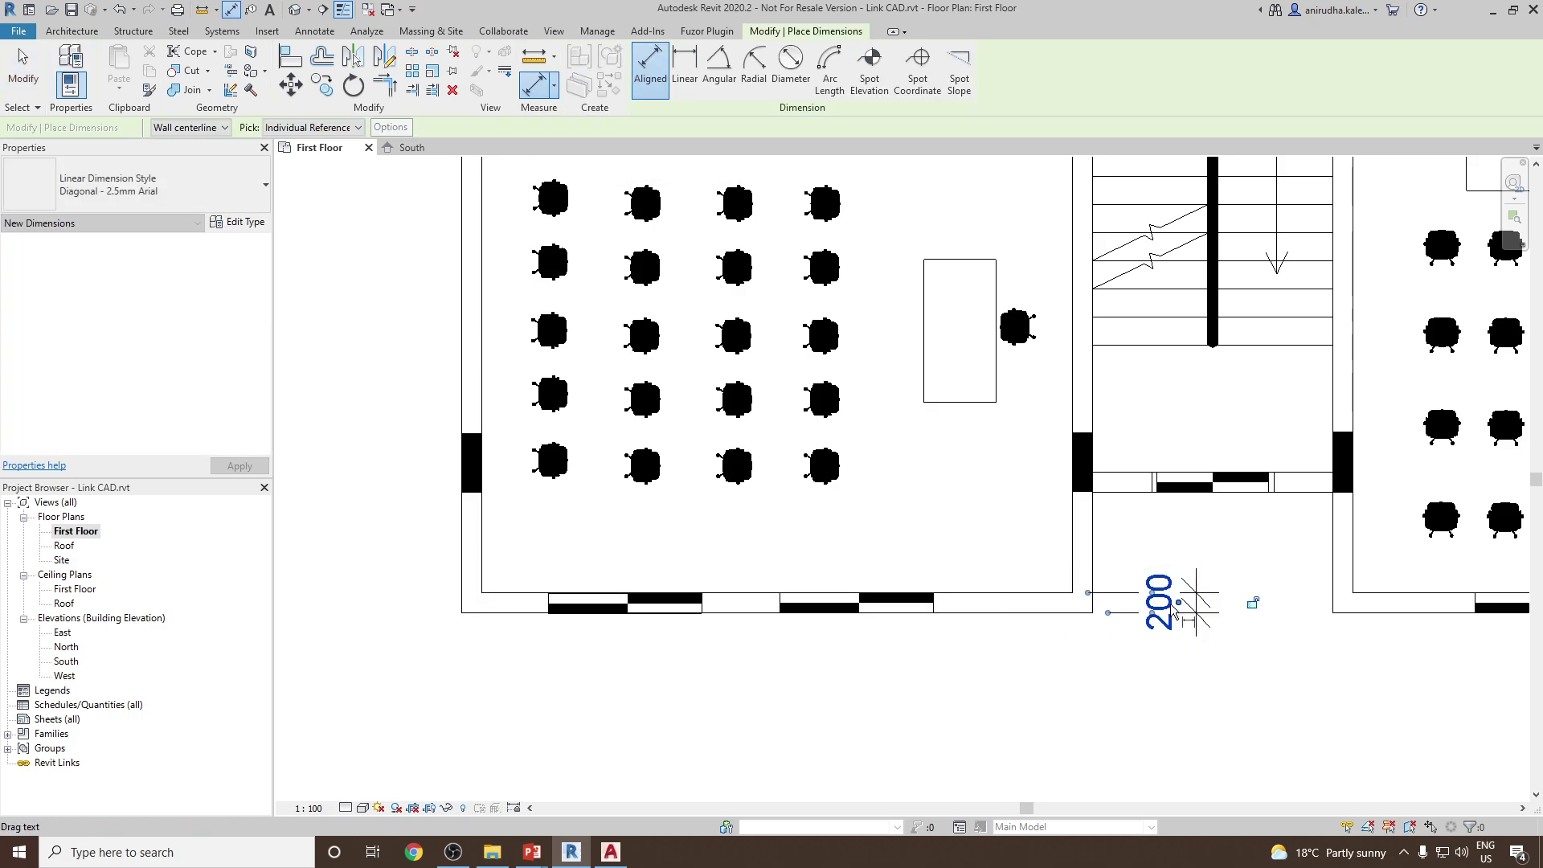
- Undo the aligned dimension placed across Training Room 2's lower exterior wall
{"action": "scroll", "coordinate": [1165, 602], "scroll_direction": "up", "scroll_amount": 3}
{"action": "scroll", "coordinate": [1209, 555], "scroll_direction": "down", "scroll_amount": 2}
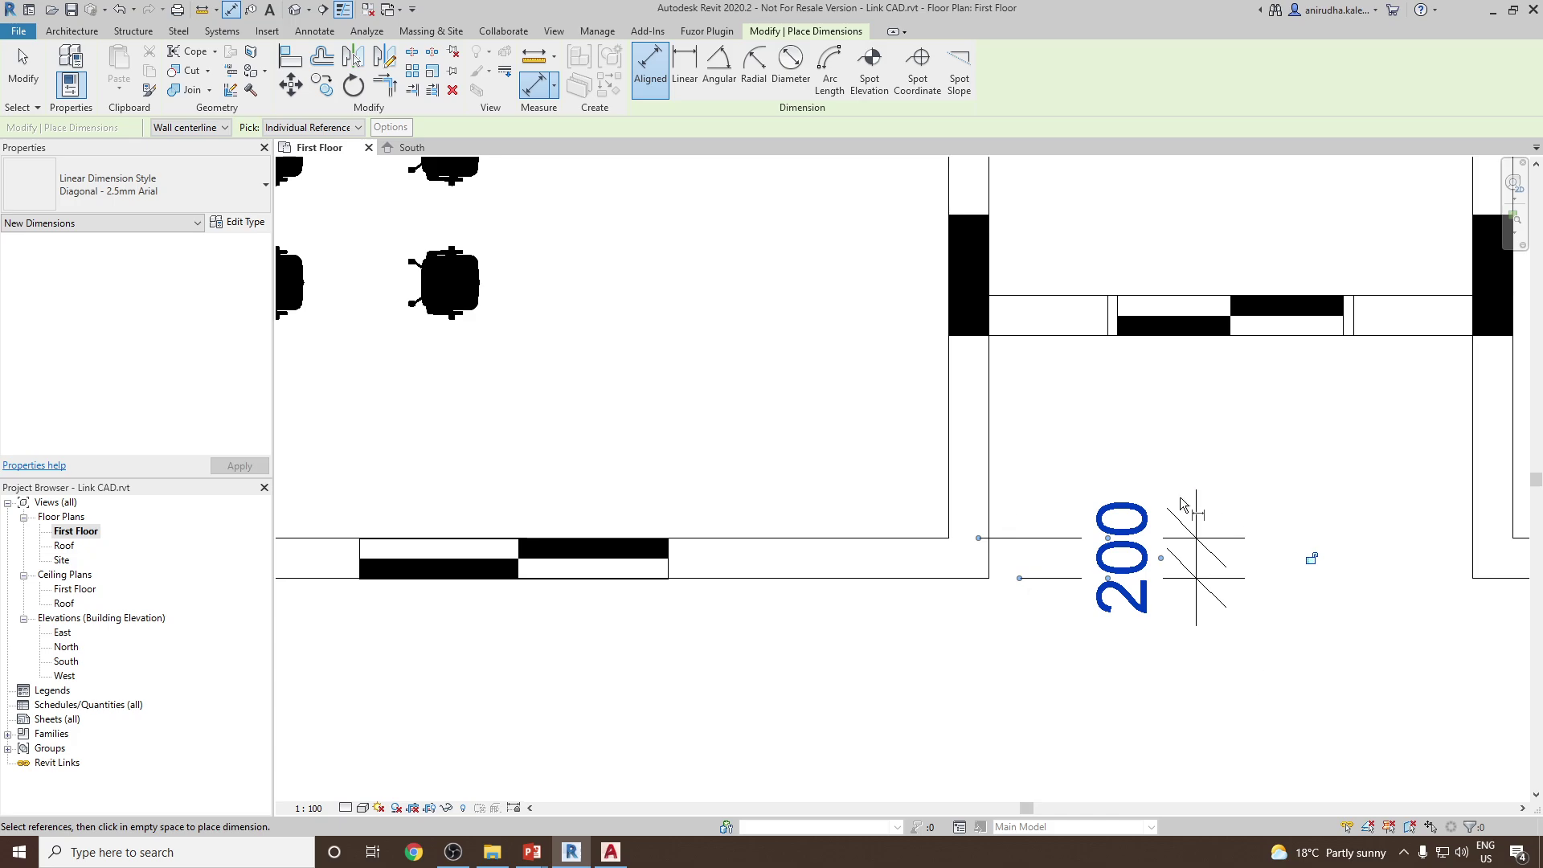
{"action": "scroll", "coordinate": [1079, 522], "scroll_direction": "down", "scroll_amount": 4}
{"action": "key", "text": "ctrl+z"}
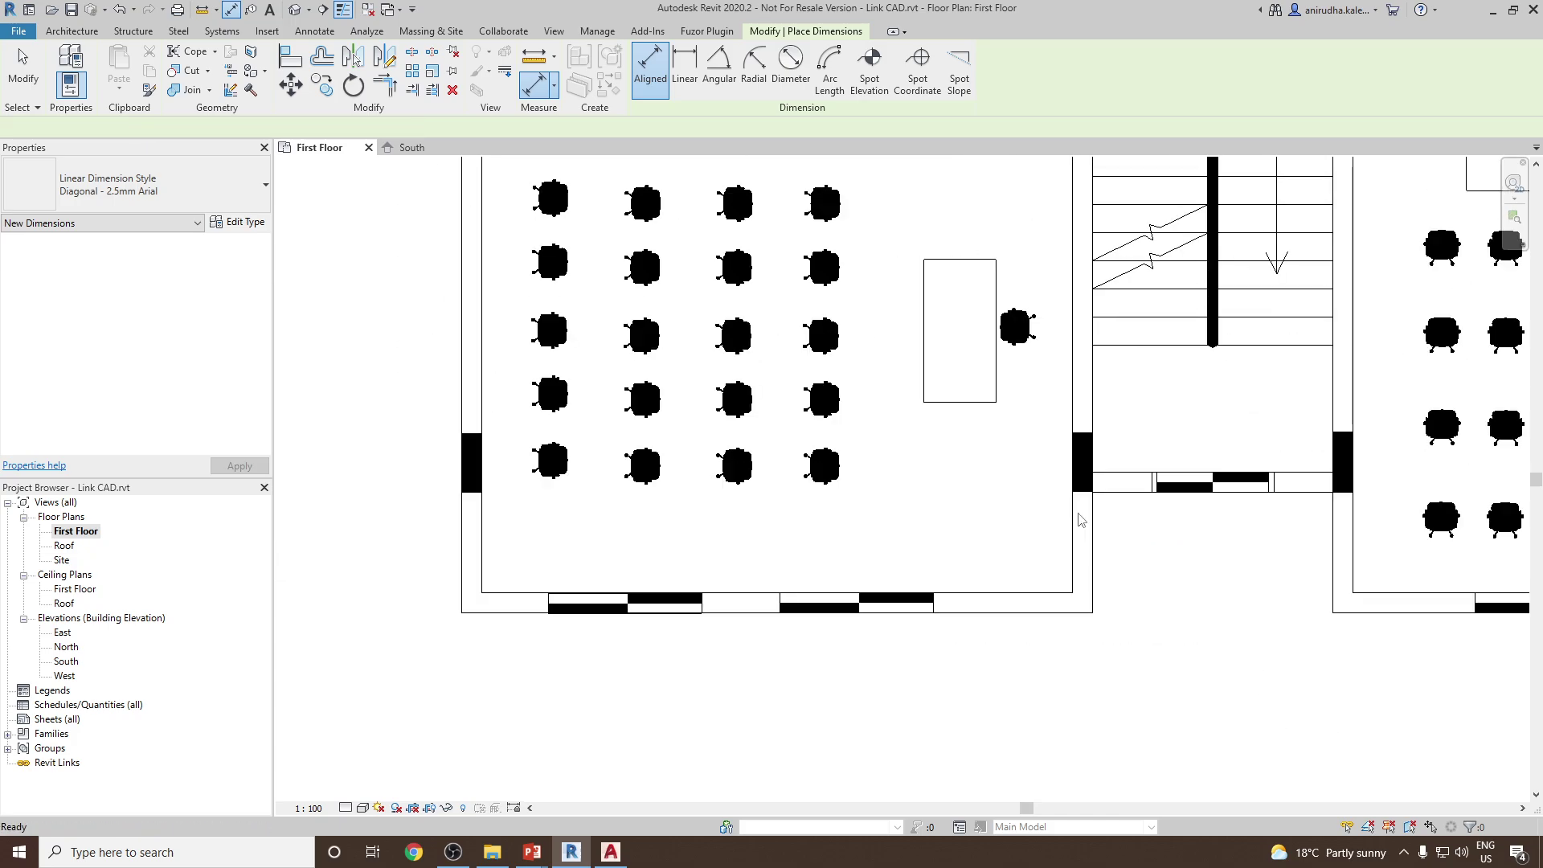
- Check the thickness of the diagonal wall beside Training Head with an aligned dimension, then cancel it without placing it
{"action": "scroll", "coordinate": [1007, 547], "scroll_direction": "down", "scroll_amount": 5}
{"action": "middle_click_drag", "start_coordinate": [1102, 480], "coordinate": [1083, 520]}
{"action": "scroll", "coordinate": [1073, 323], "scroll_direction": "up", "scroll_amount": 3}
{"action": "scroll", "coordinate": [1073, 323], "scroll_direction": "down", "scroll_amount": 3}
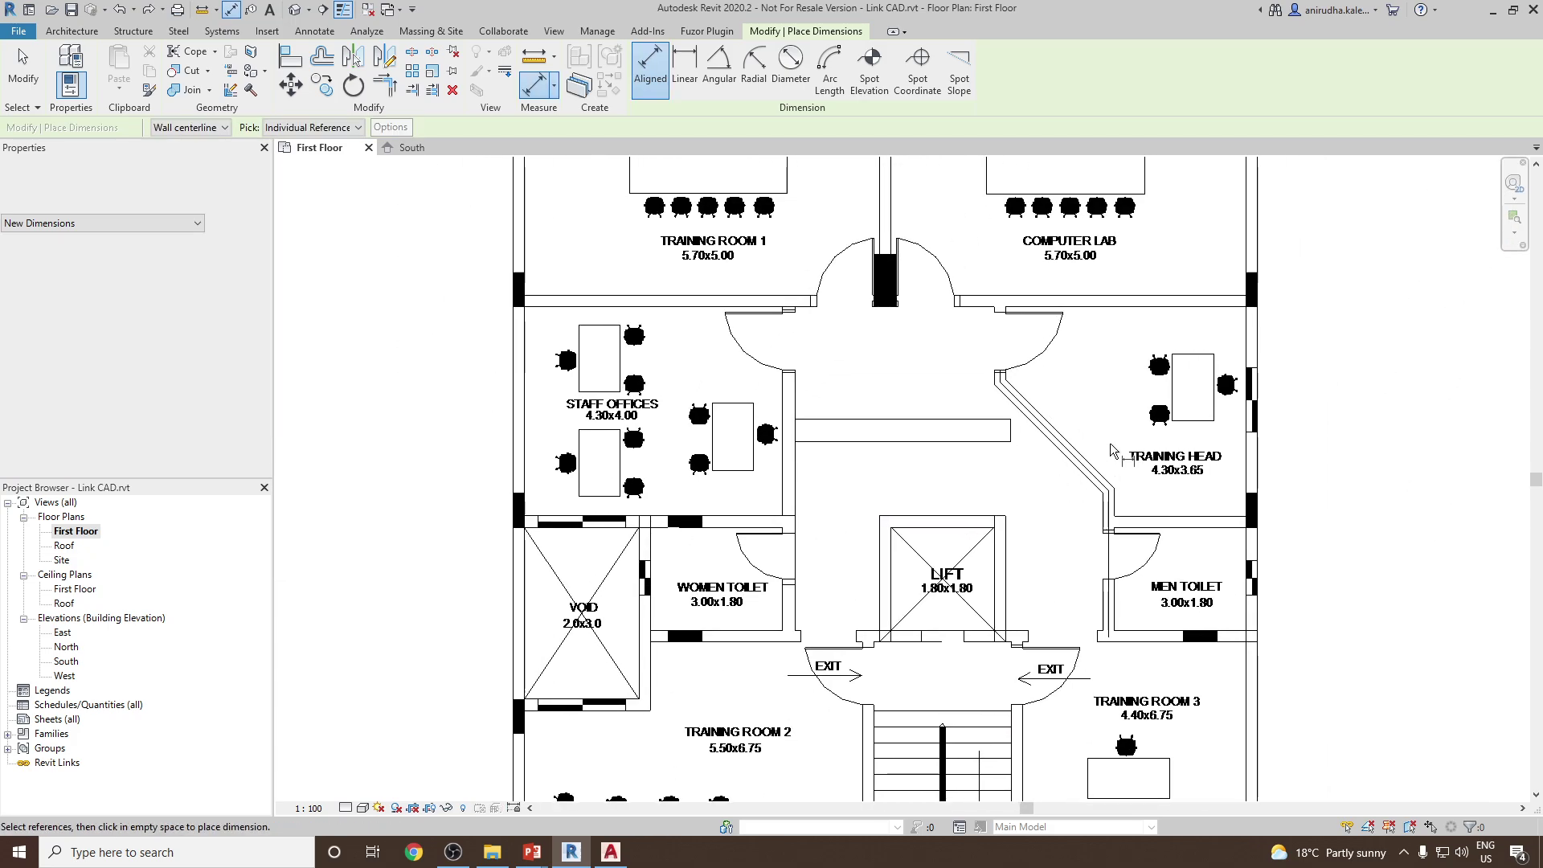
{"action": "scroll", "coordinate": [1063, 437], "scroll_direction": "up", "scroll_amount": 5}
{"action": "left_click", "coordinate": [1032, 480]}
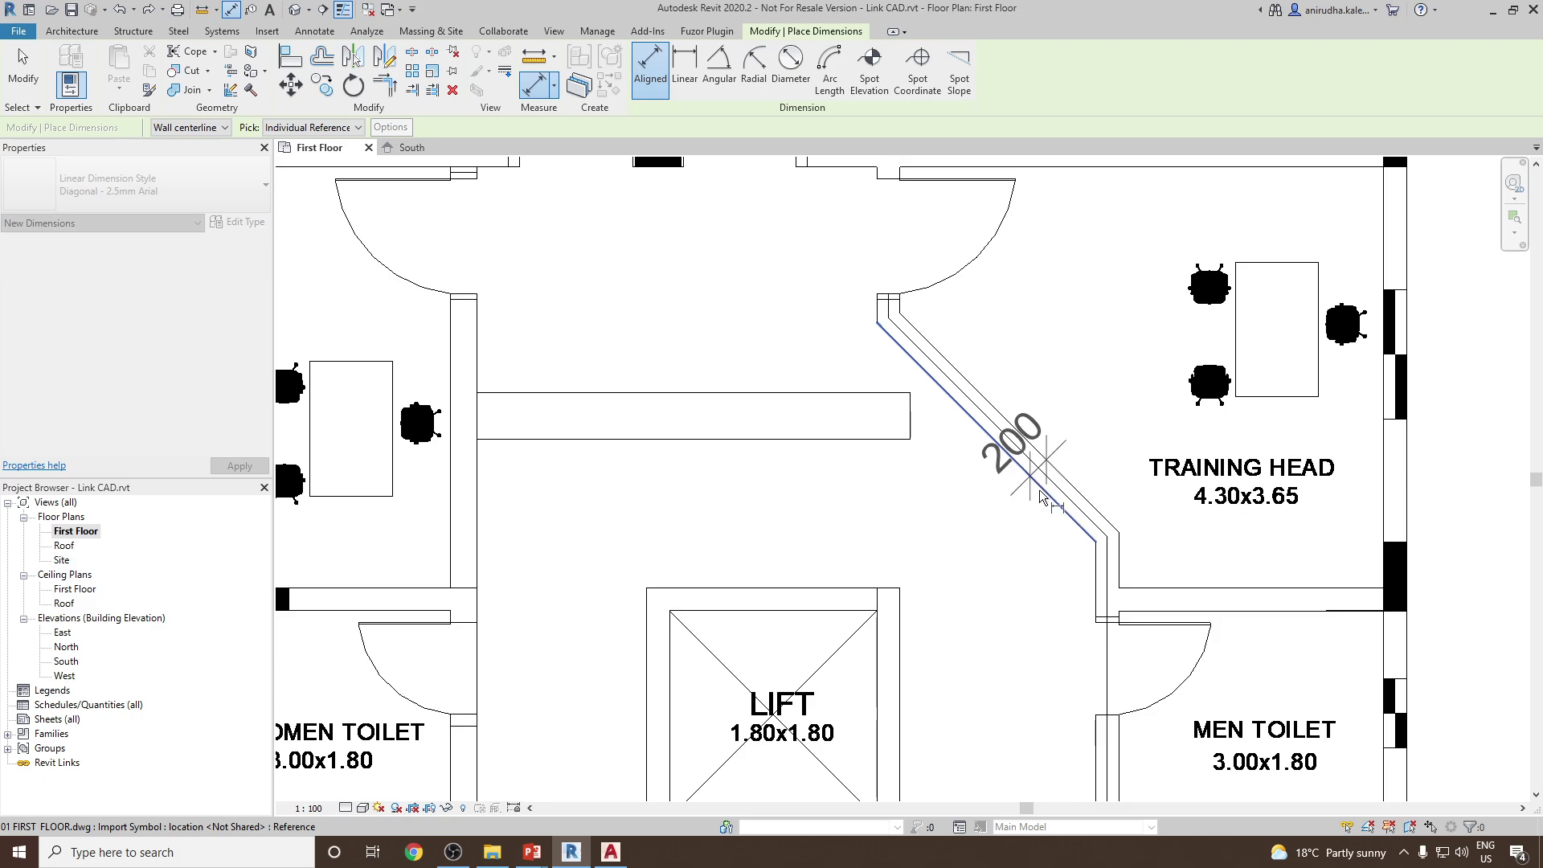
{"action": "key", "text": "Escape"}
{"action": "key", "text": "Escape"}
{"action": "scroll", "coordinate": [1027, 465], "scroll_direction": "down", "scroll_amount": 3}
{"action": "scroll", "coordinate": [1027, 465], "scroll_direction": "down", "scroll_amount": 2}
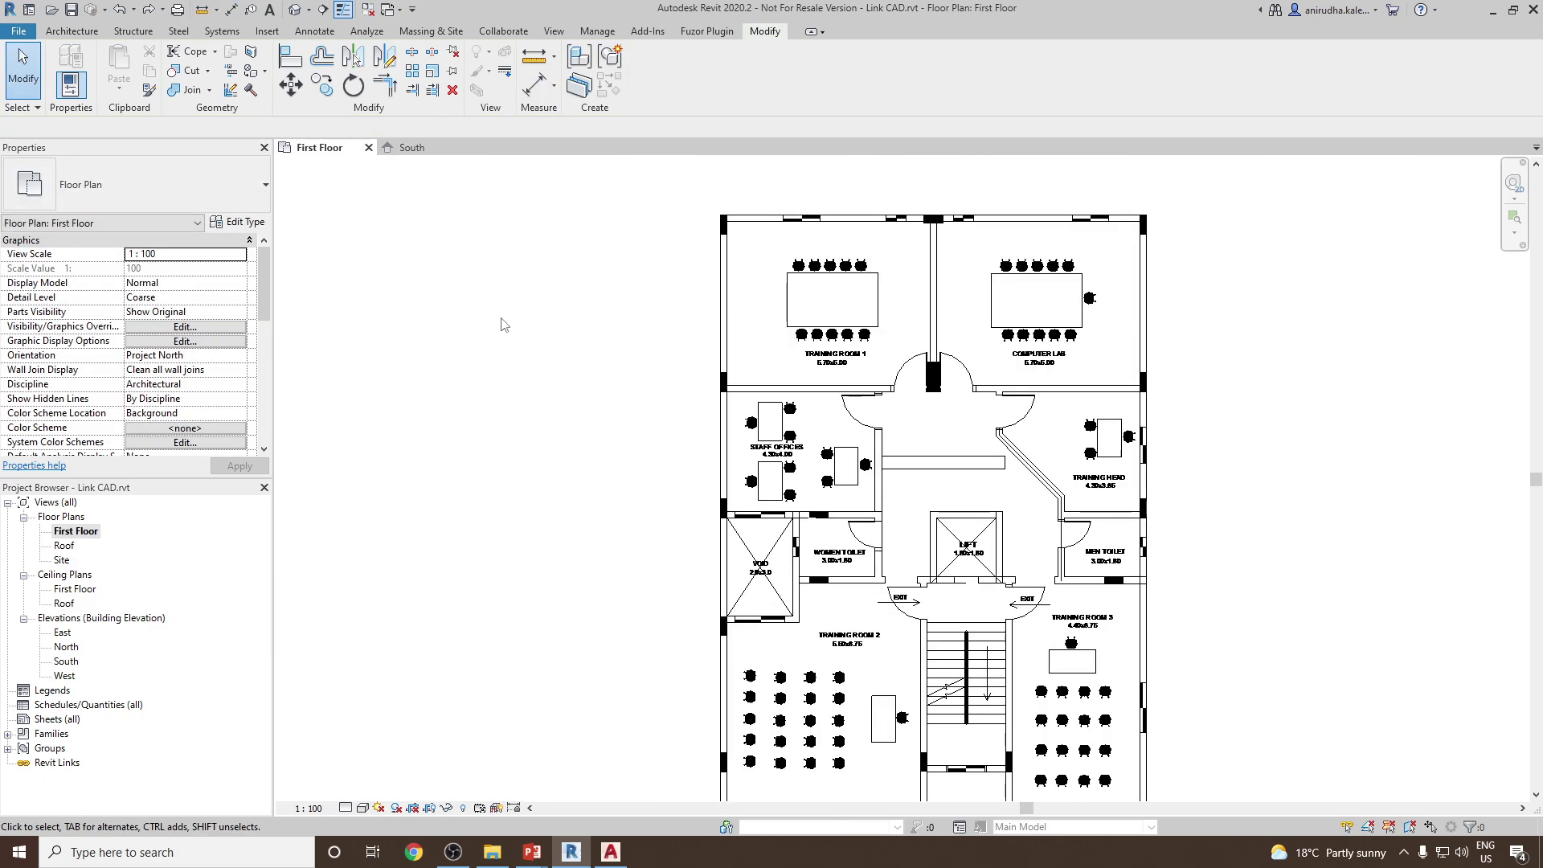
- Start an architectural wall of type Generic - 200mm with its height extending up to the Roof level
{"action": "scroll", "coordinate": [752, 380], "scroll_direction": "up", "scroll_amount": 2}
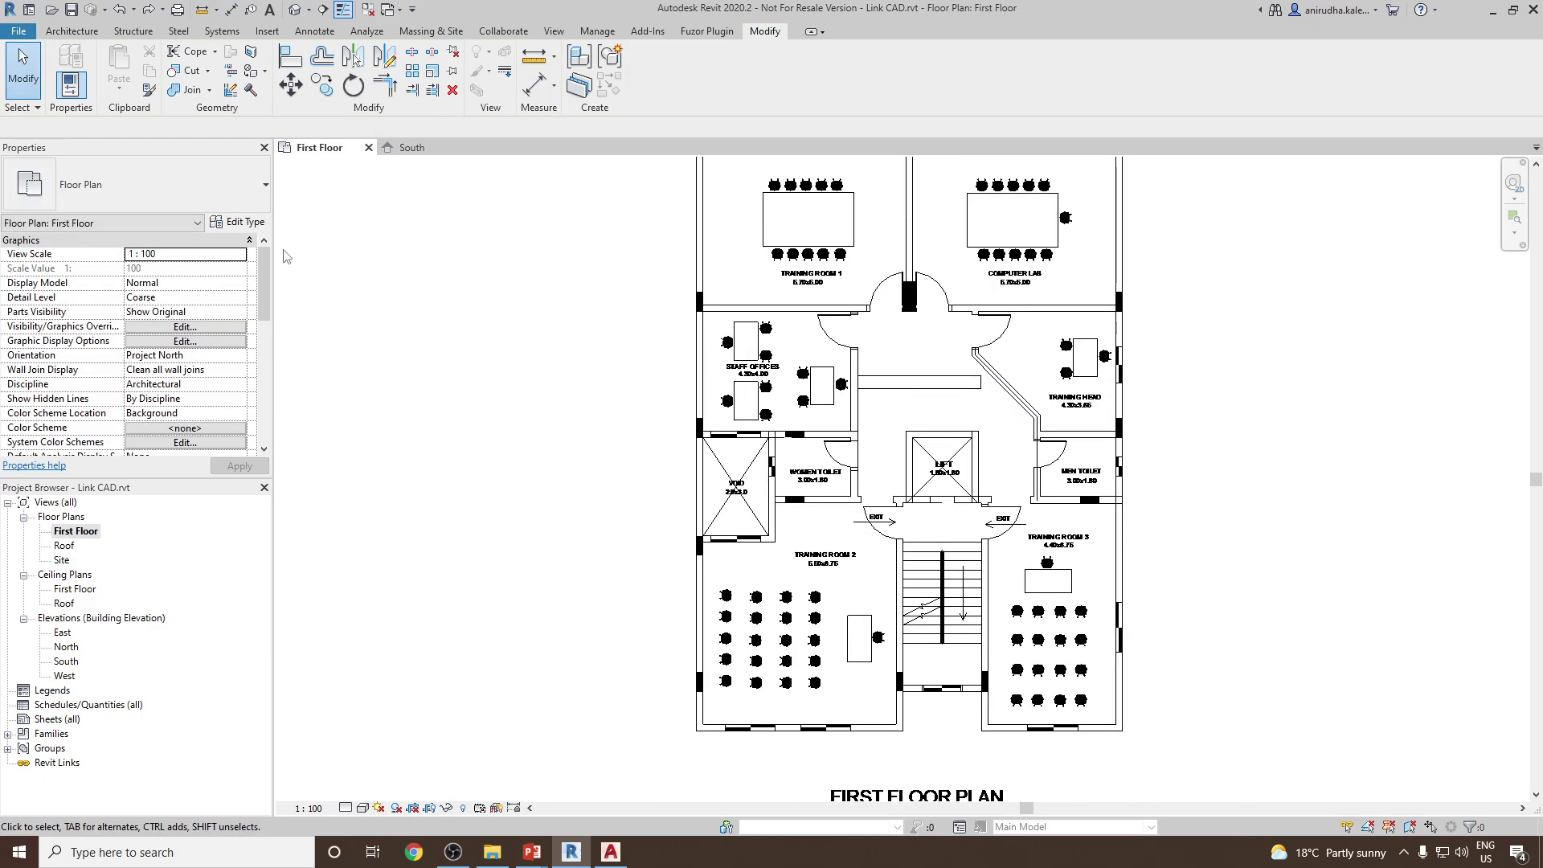
{"action": "middle_click_drag", "start_coordinate": [403, 344], "coordinate": [411, 302]}
{"action": "left_click", "coordinate": [71, 31]}
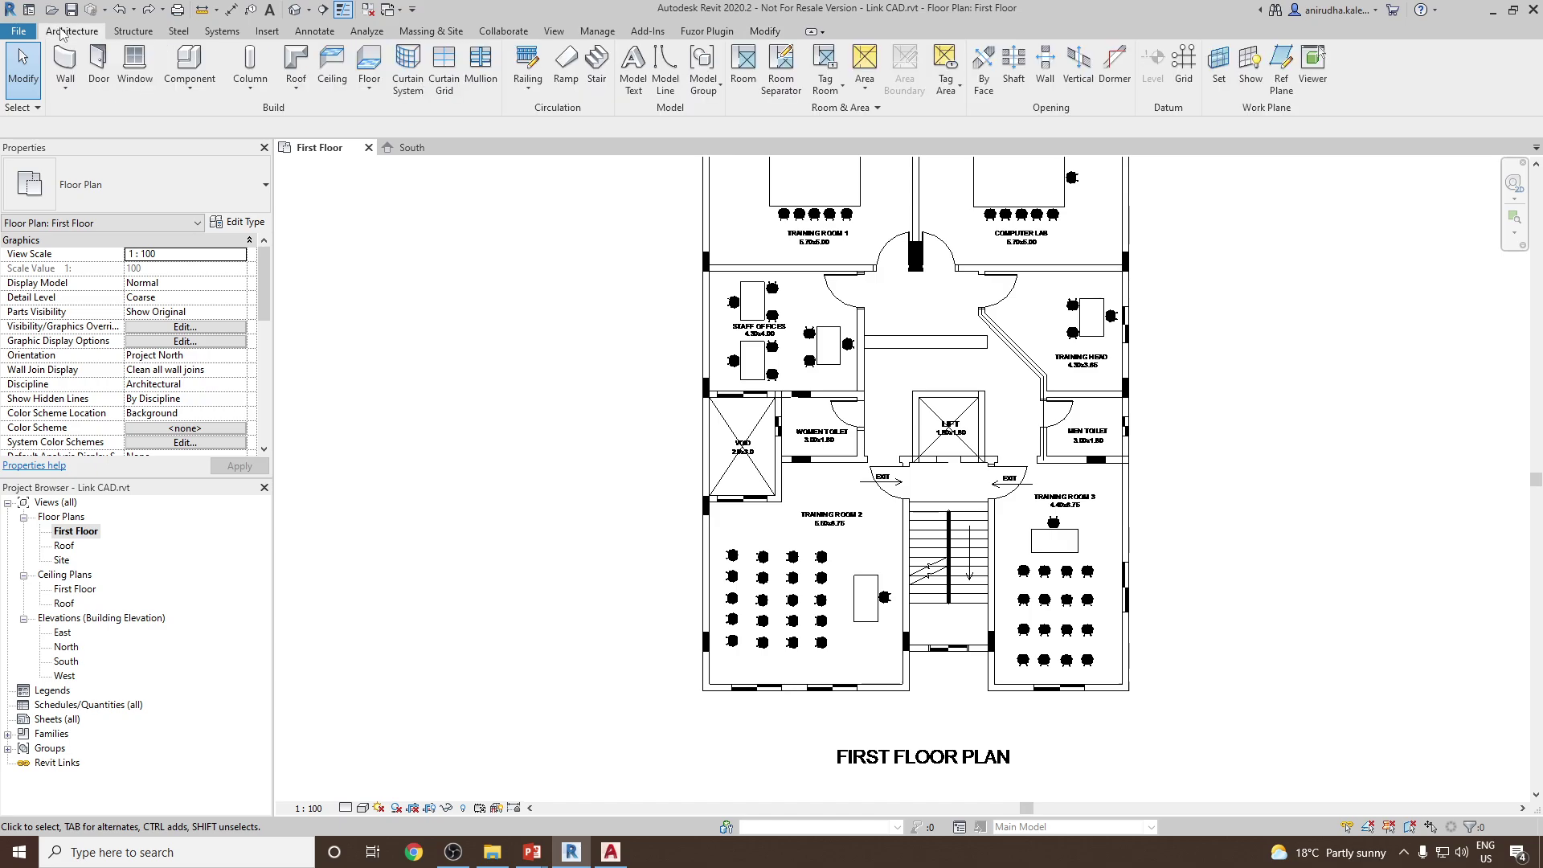
{"action": "left_click", "coordinate": [80, 90]}
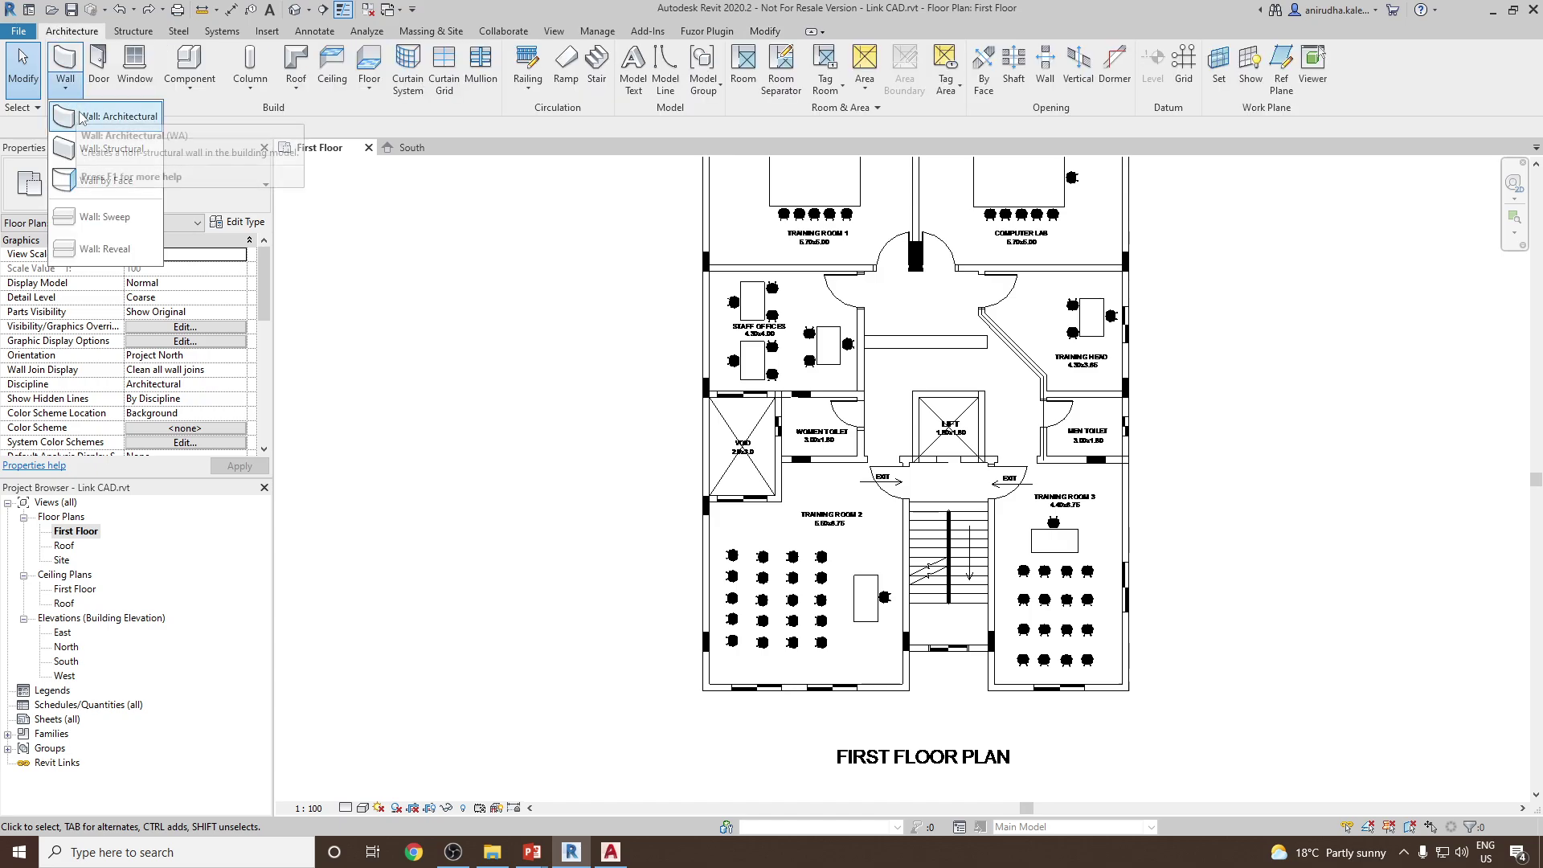
{"action": "left_click", "coordinate": [83, 116]}
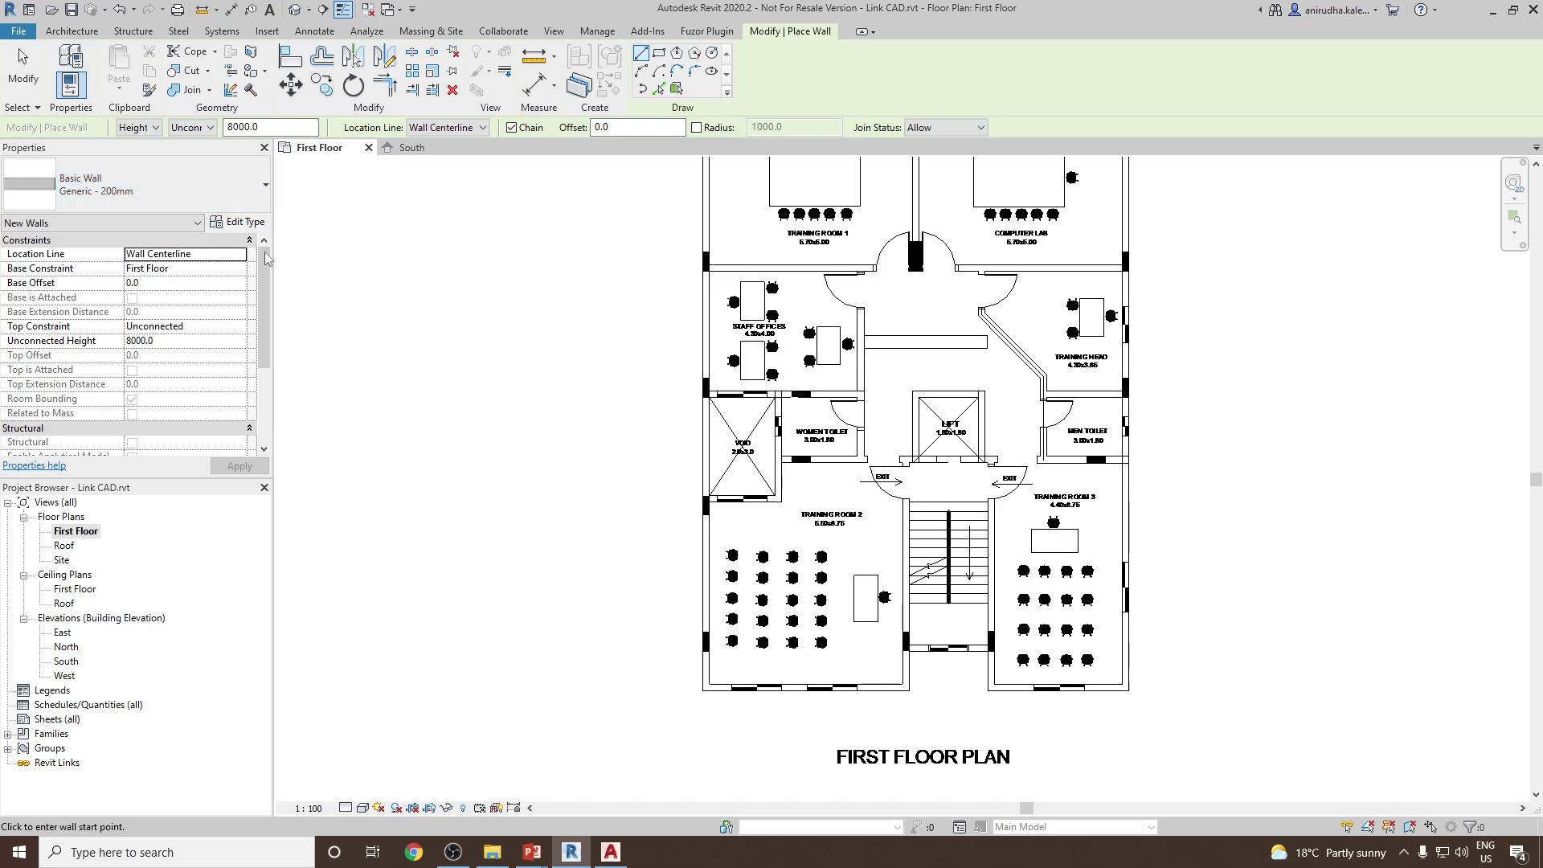
{"action": "left_click", "coordinate": [191, 127]}
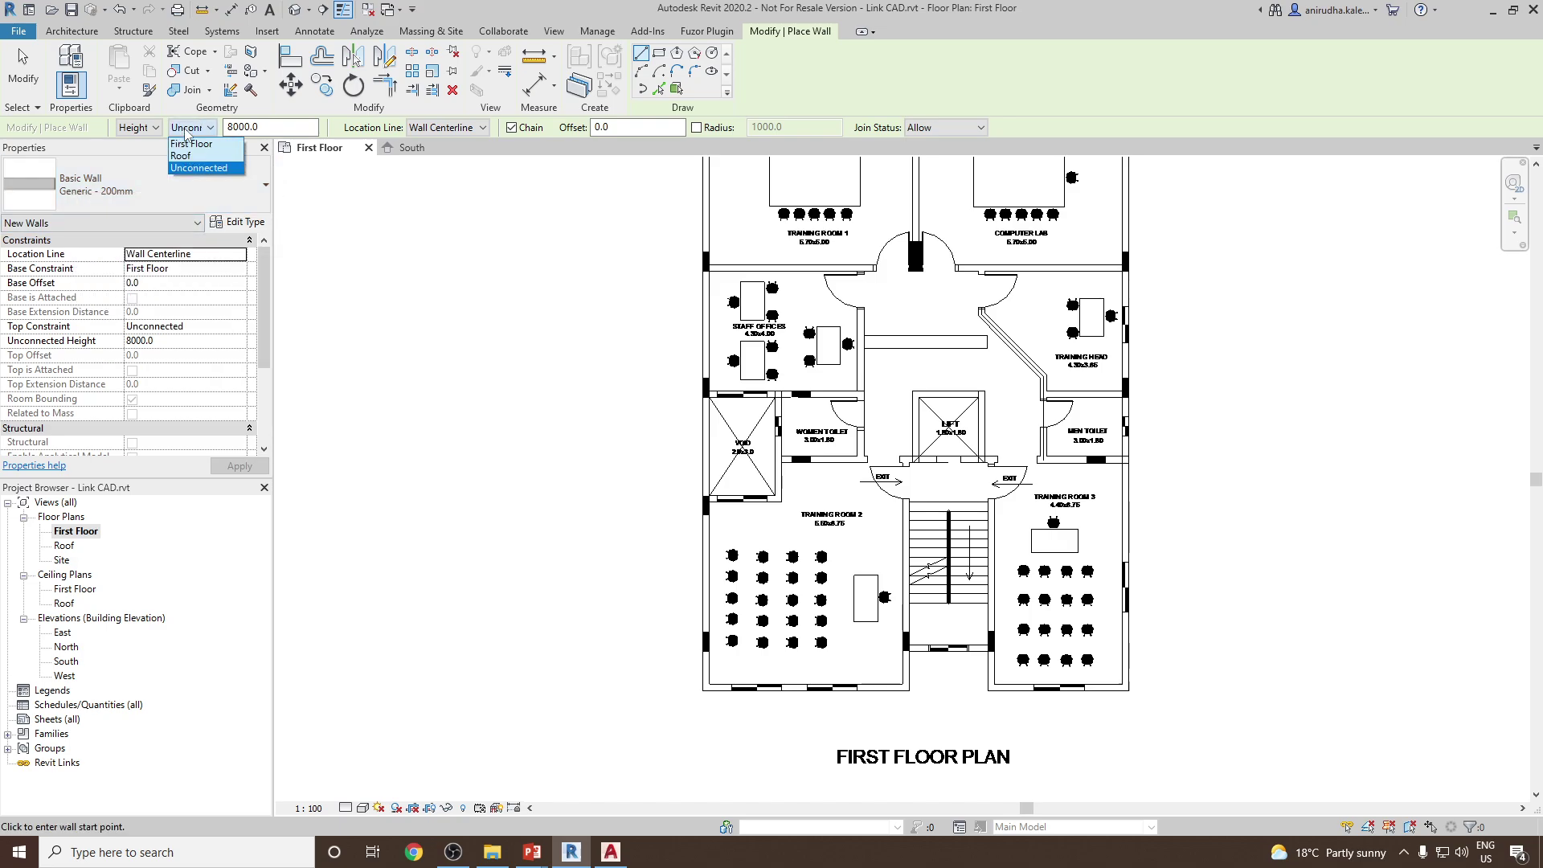
{"action": "left_click", "coordinate": [191, 156]}
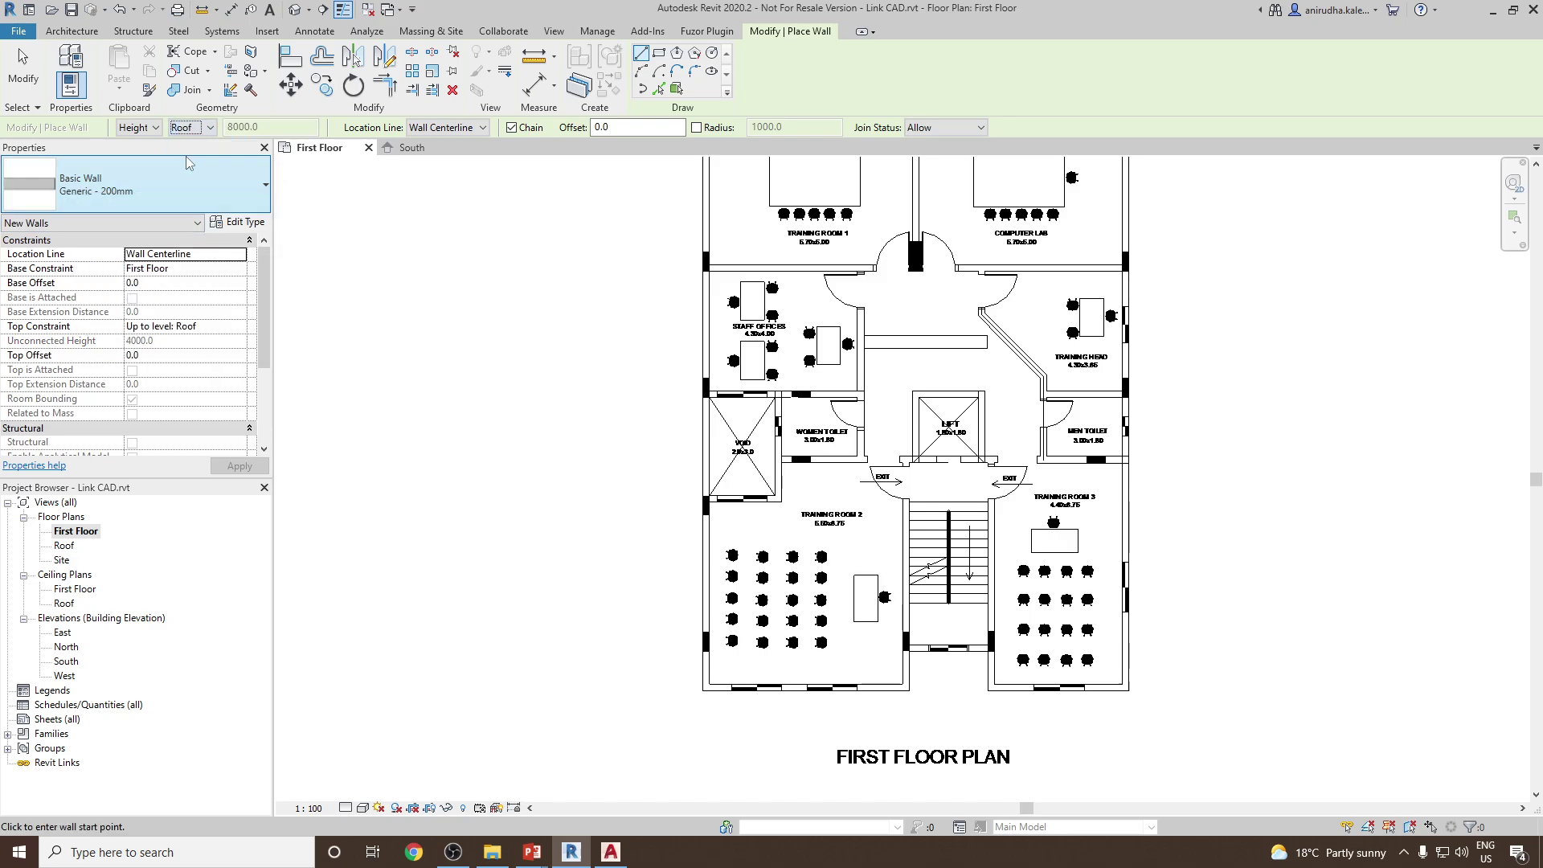
- Draw a wall segment about 4200 mm long by its centerline from Training Room 2's lower-left corner up the left exterior wall
{"action": "scroll", "coordinate": [699, 707], "scroll_direction": "up", "scroll_amount": 3}
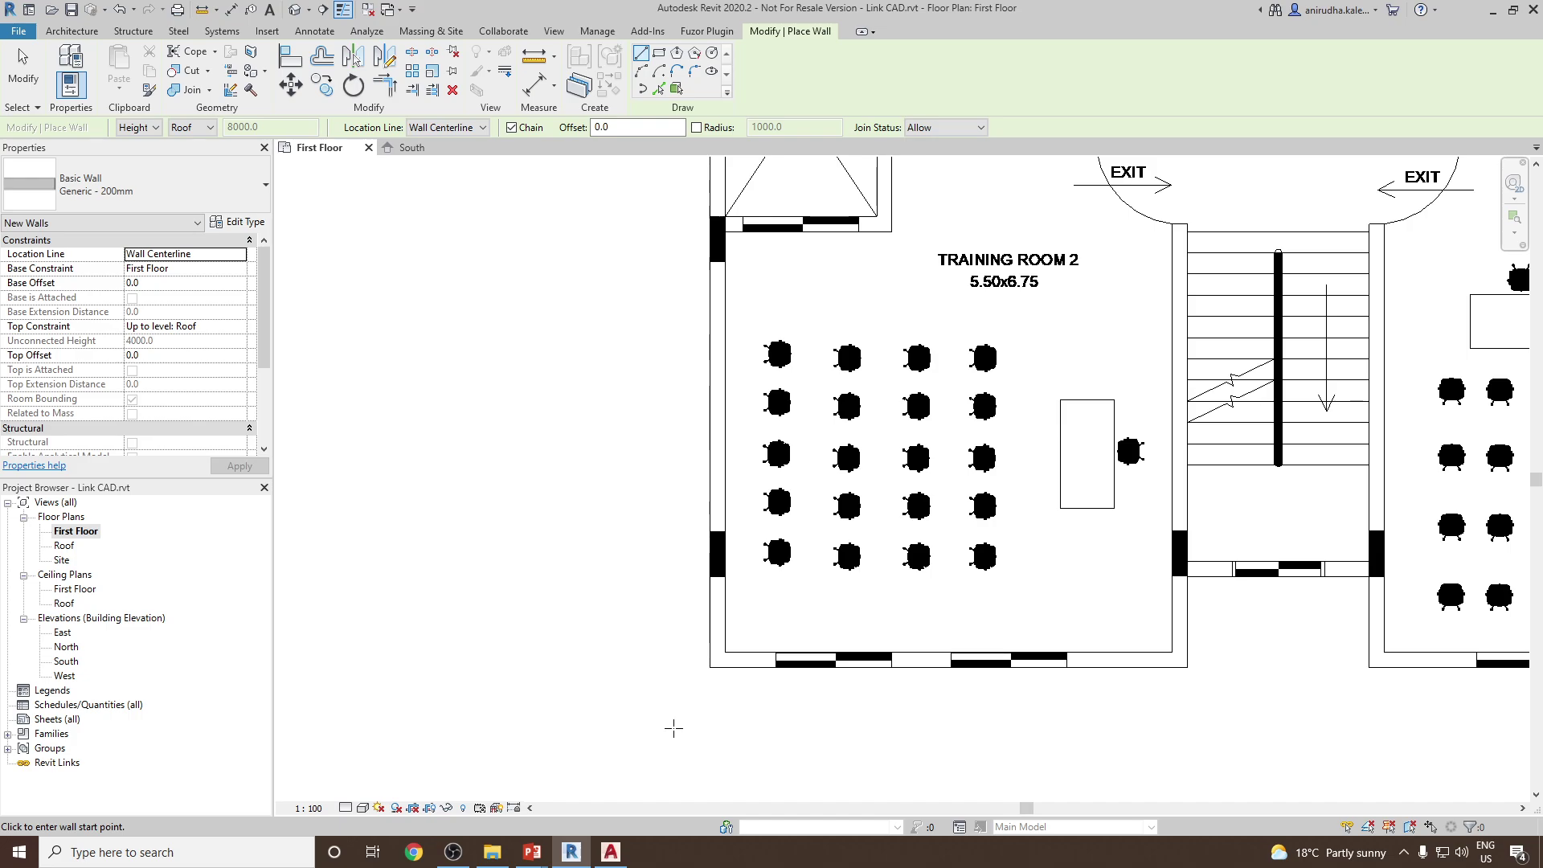
{"action": "scroll", "coordinate": [723, 714], "scroll_direction": "up", "scroll_amount": 3}
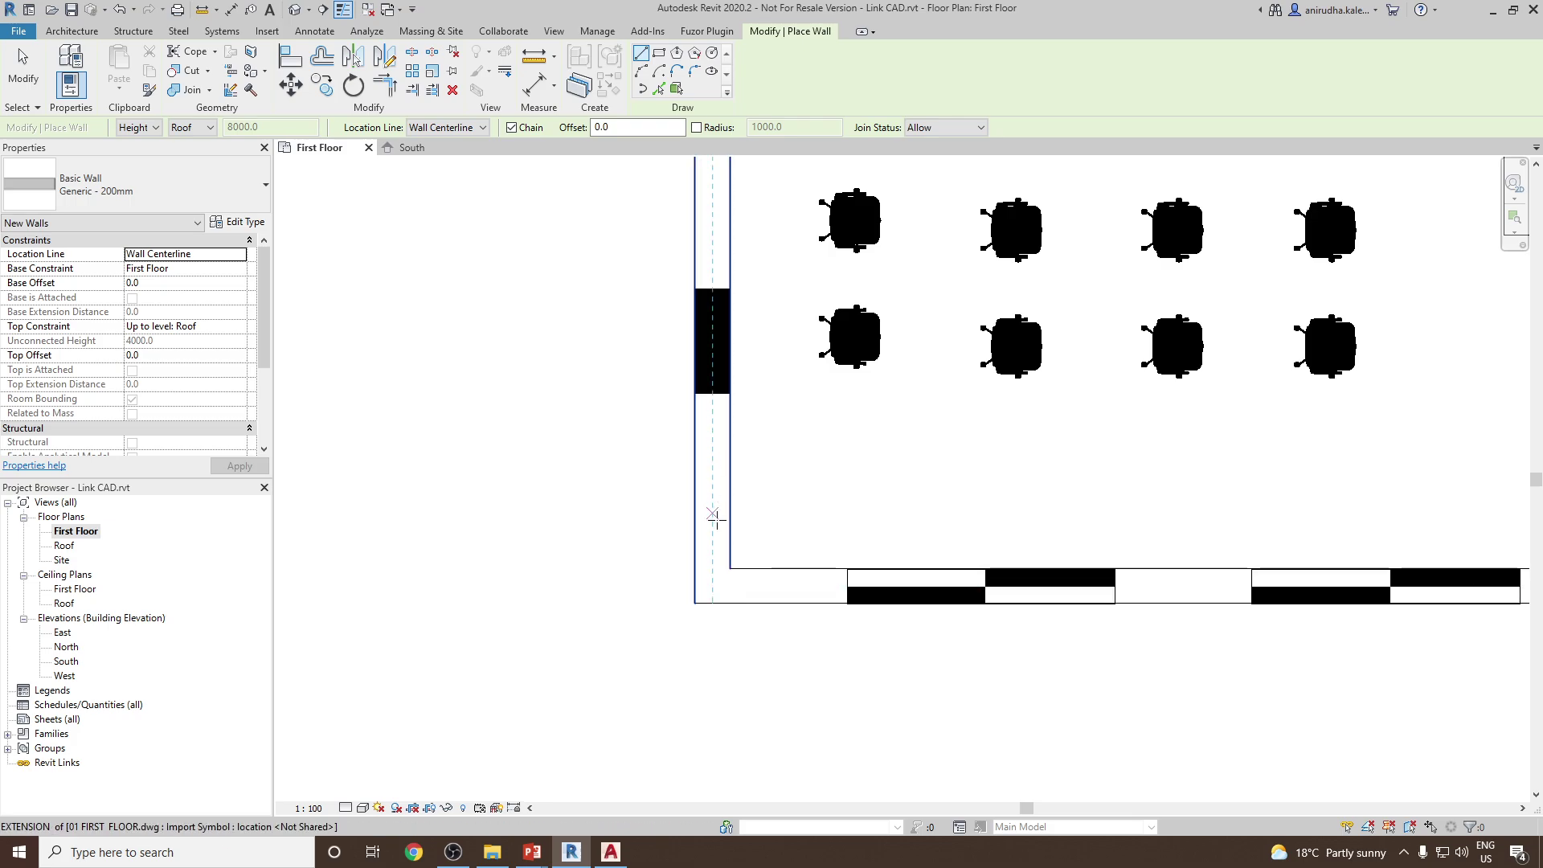
{"action": "left_click", "coordinate": [715, 602]}
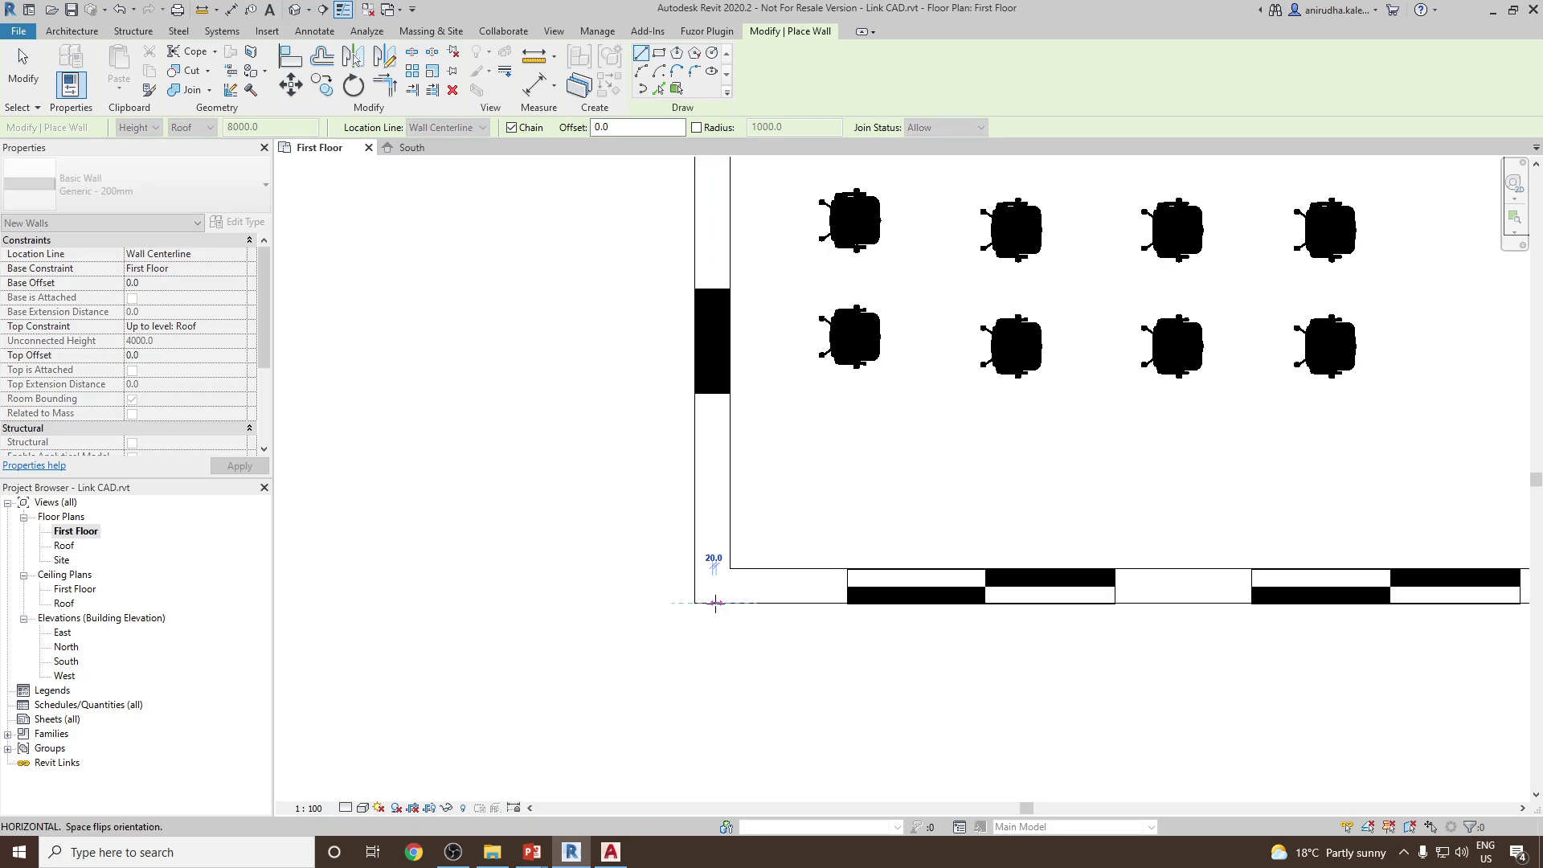
{"action": "scroll", "coordinate": [723, 398], "scroll_direction": "down", "scroll_amount": 3}
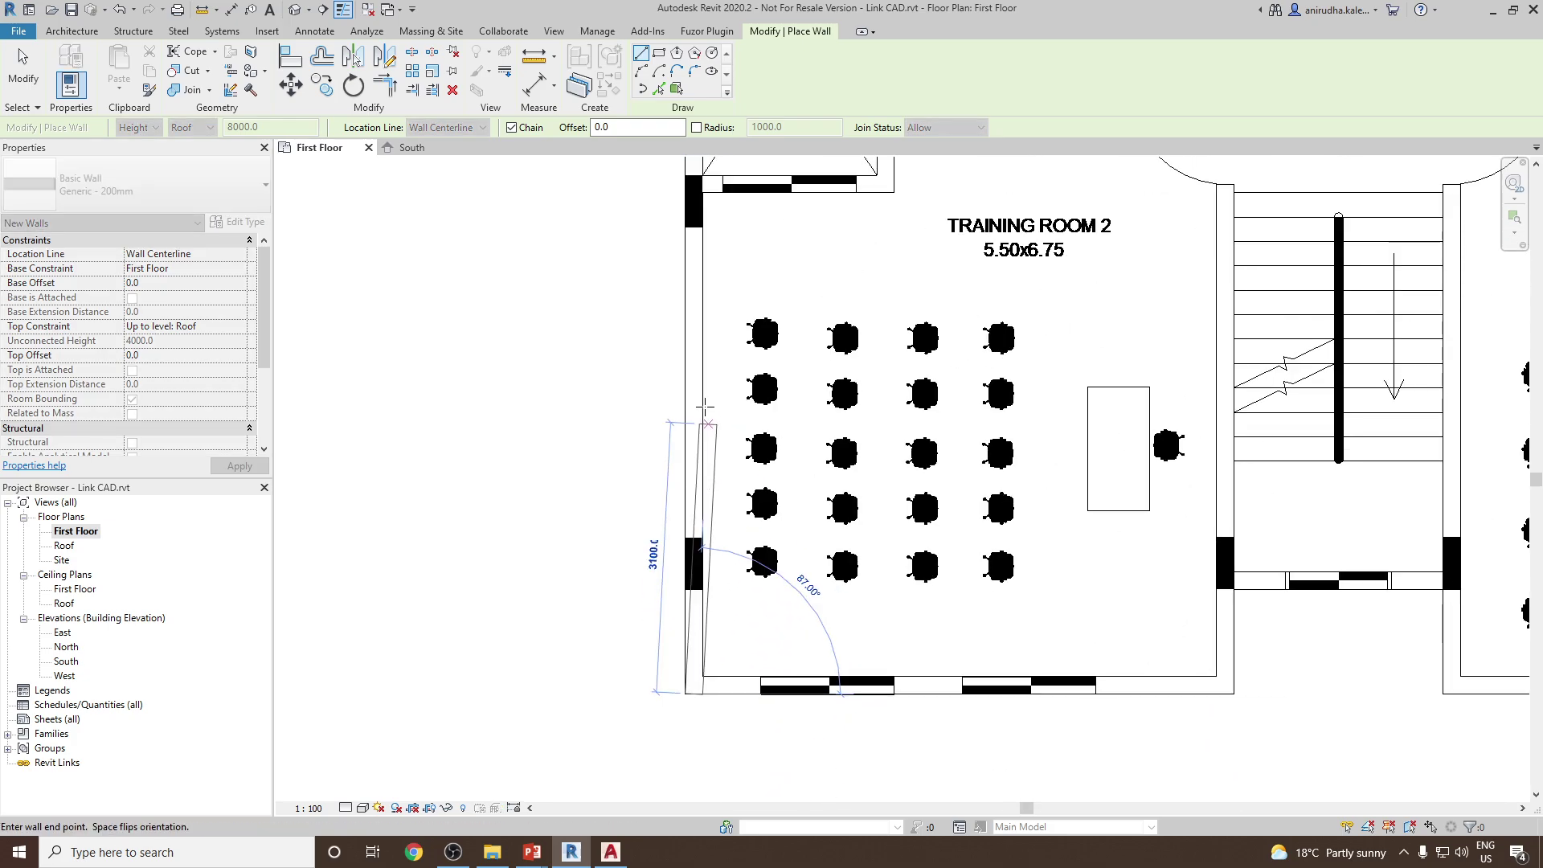
{"action": "left_click", "coordinate": [694, 328]}
{"action": "key", "text": "Escape"}
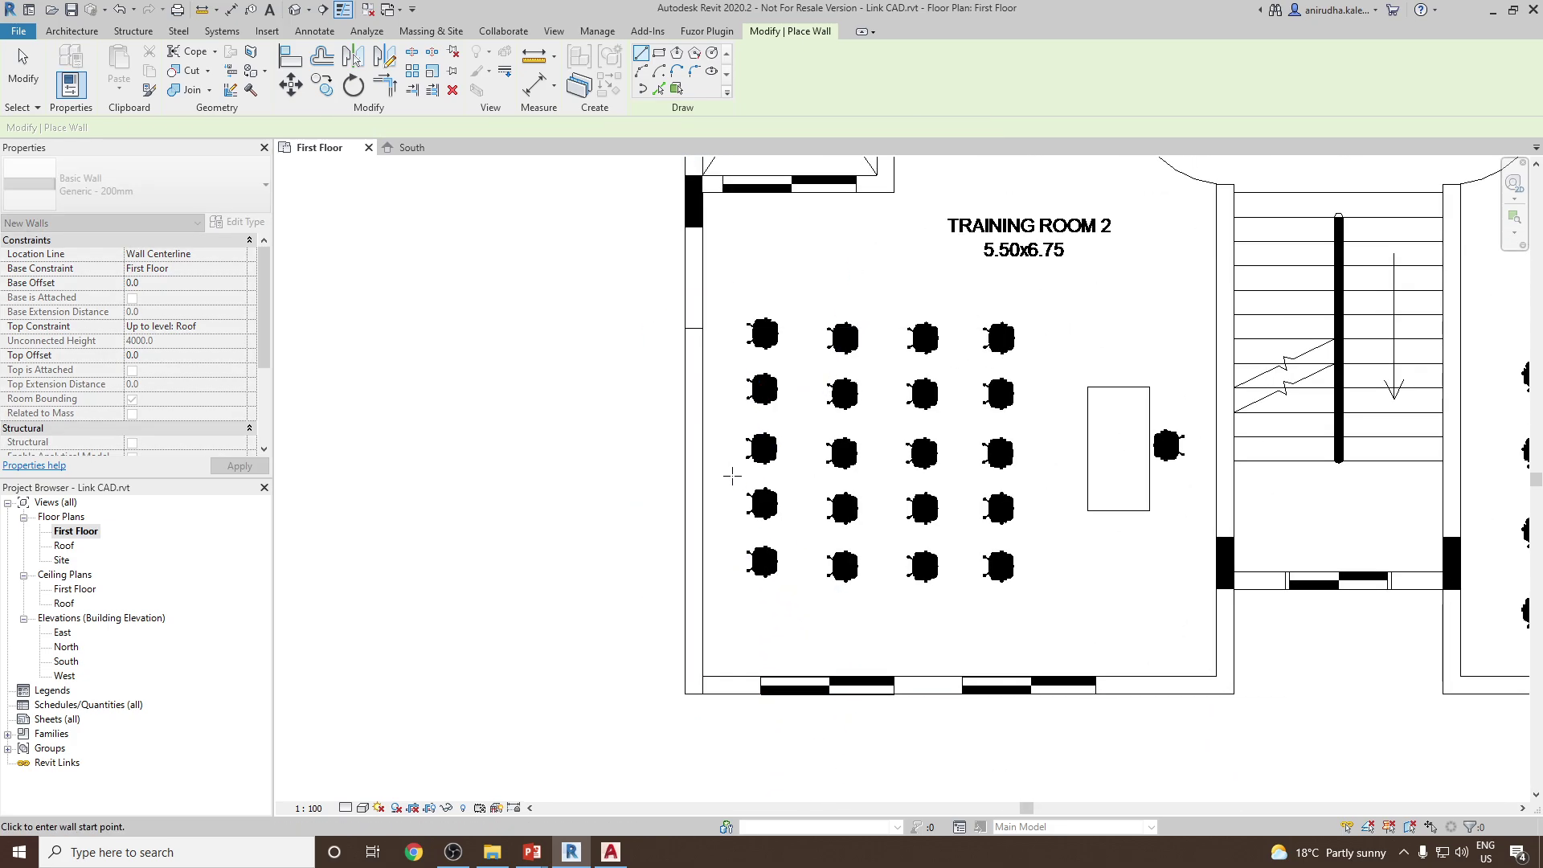
{"action": "key", "text": "Escape"}
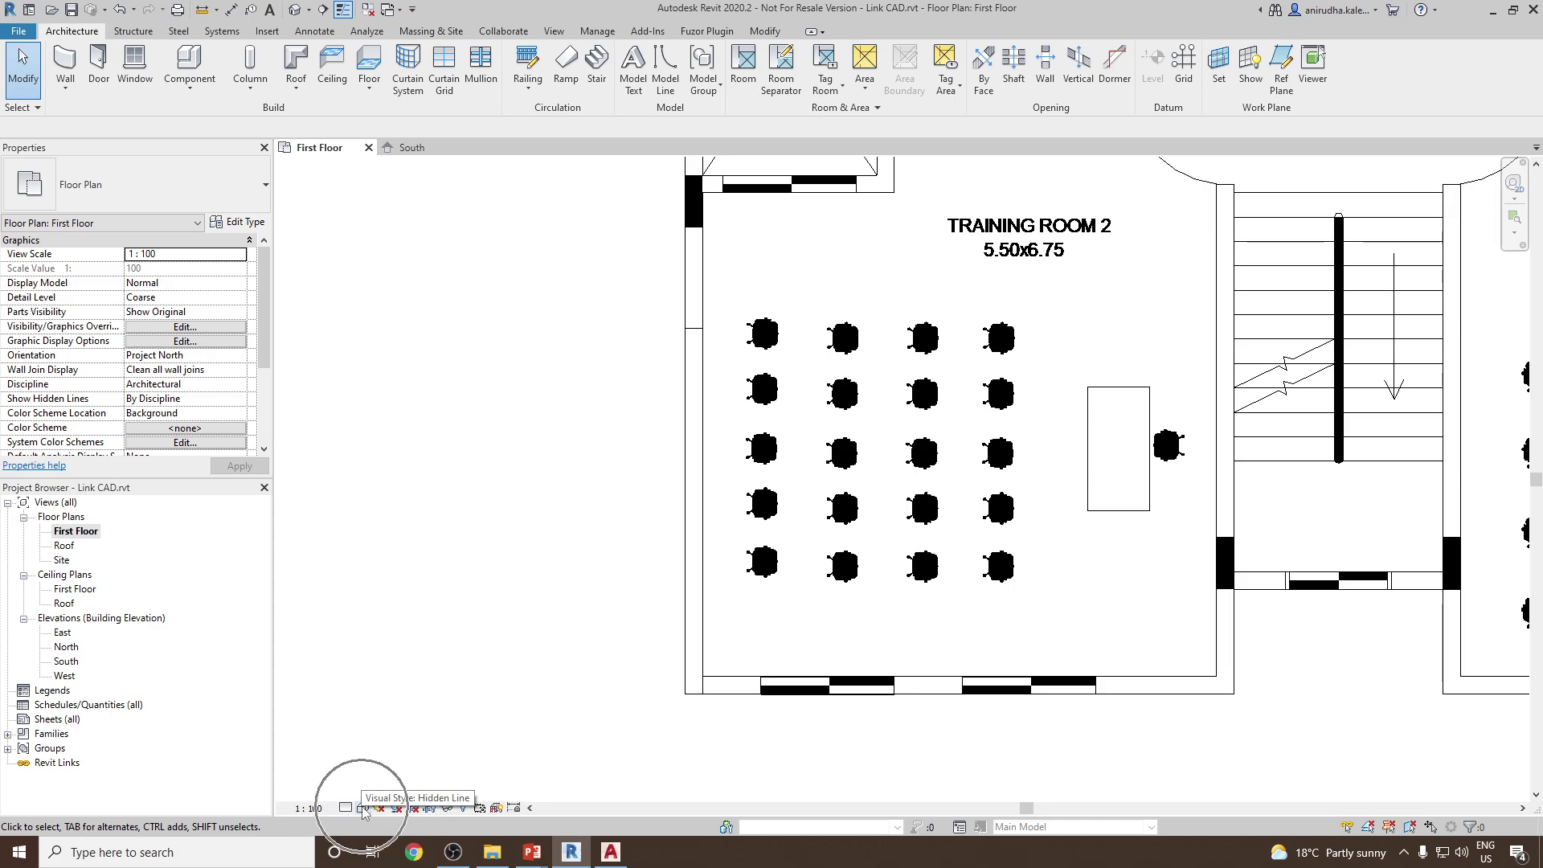
- Set the First Floor plan's visual style to Consistent Colors
{"action": "left_click", "coordinate": [363, 808]}
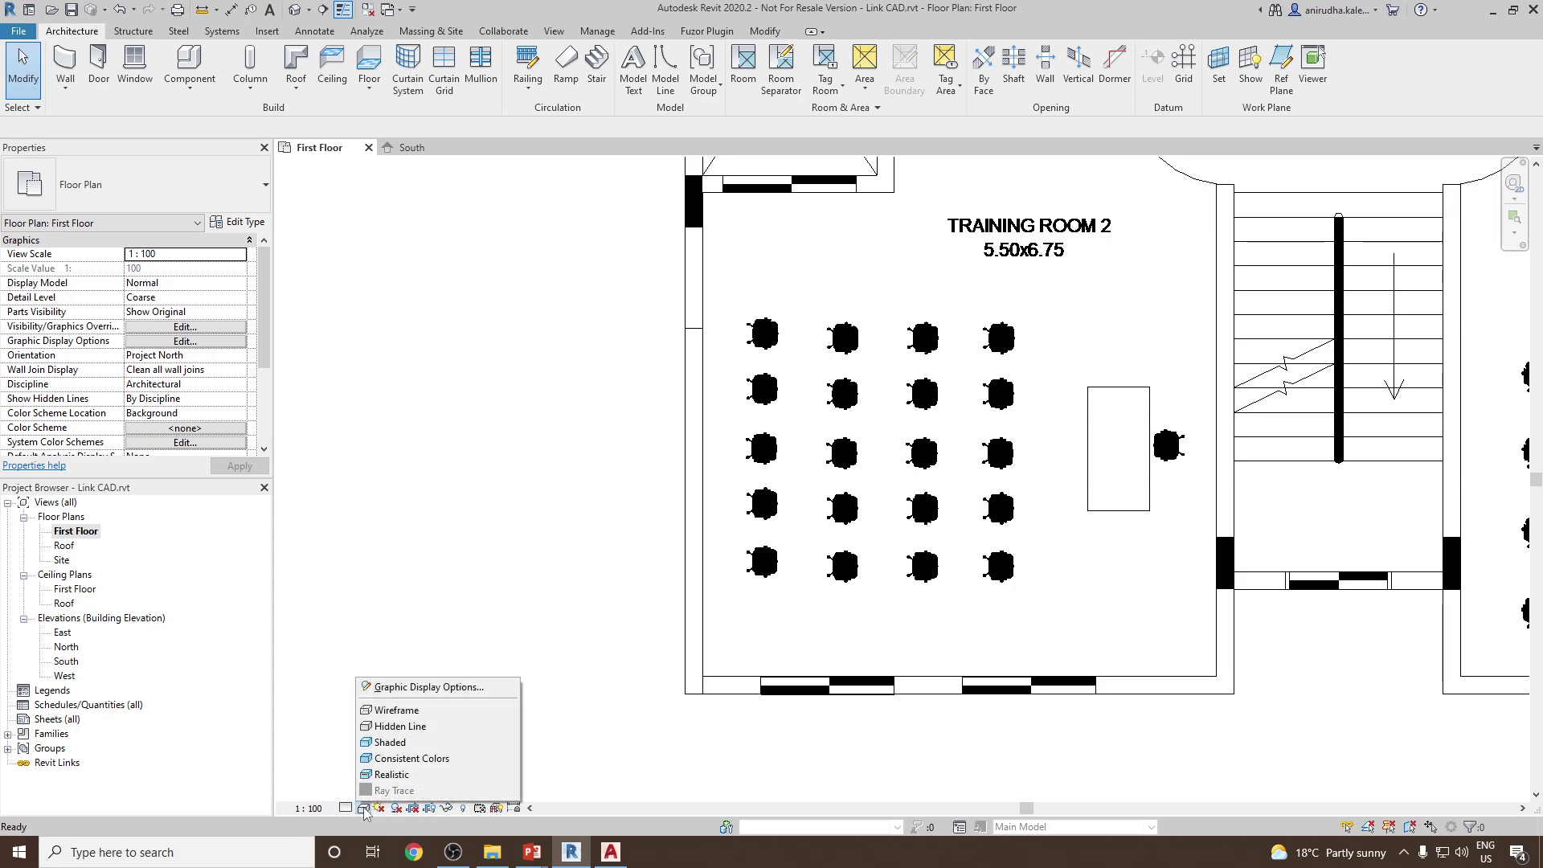
{"action": "left_click", "coordinate": [384, 758]}
{"action": "scroll", "coordinate": [679, 450], "scroll_direction": "up", "scroll_amount": 2}
{"action": "scroll", "coordinate": [679, 449], "scroll_direction": "down", "scroll_amount": 4}
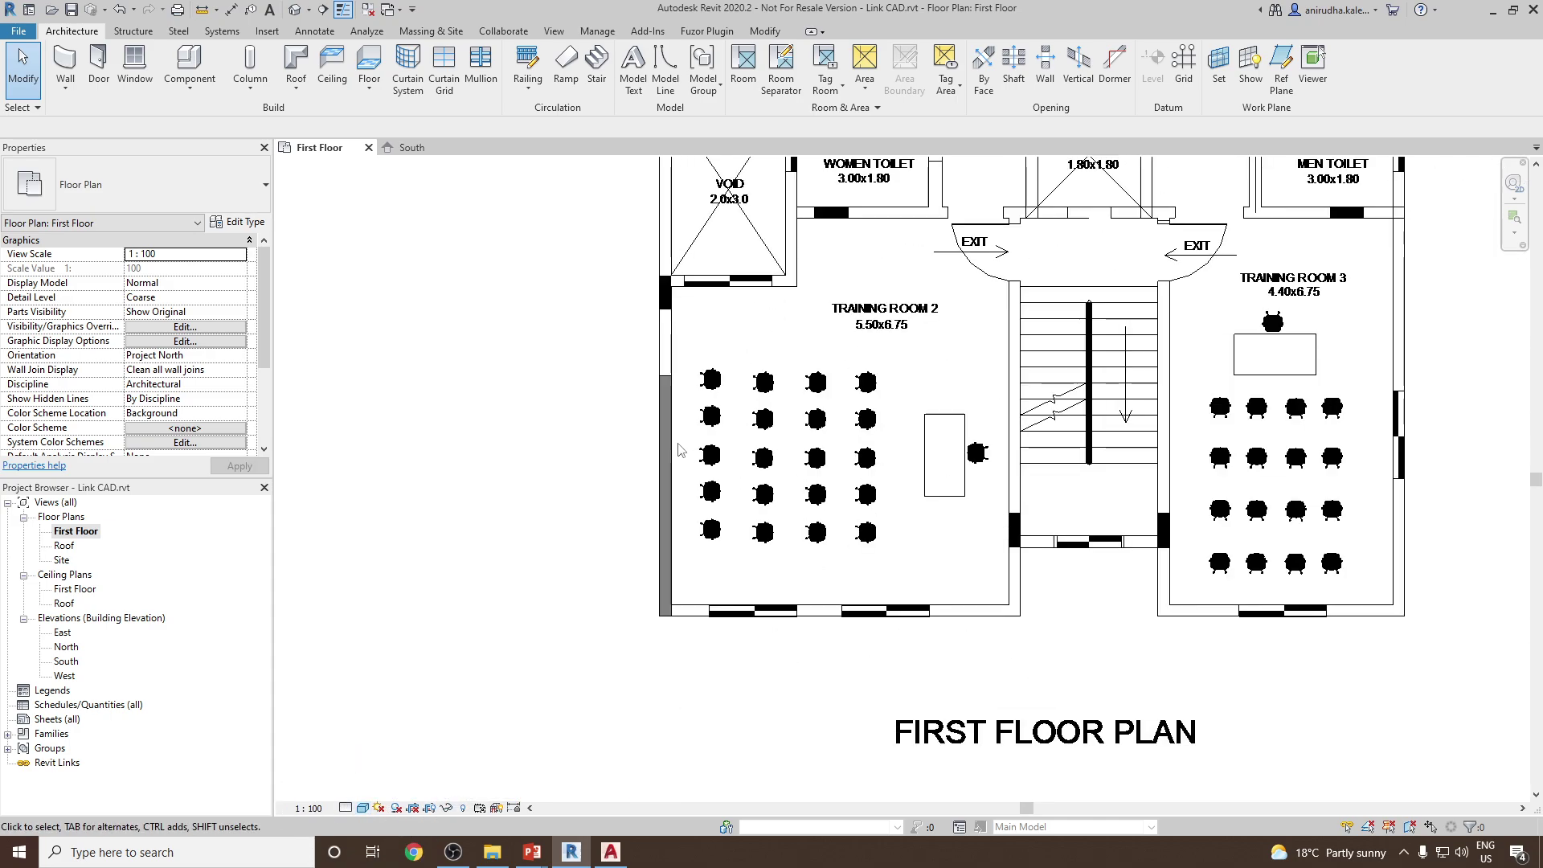
- Delete the wall segment drawn along Training Room 2's left exterior wall
{"action": "left_click", "coordinate": [667, 409]}
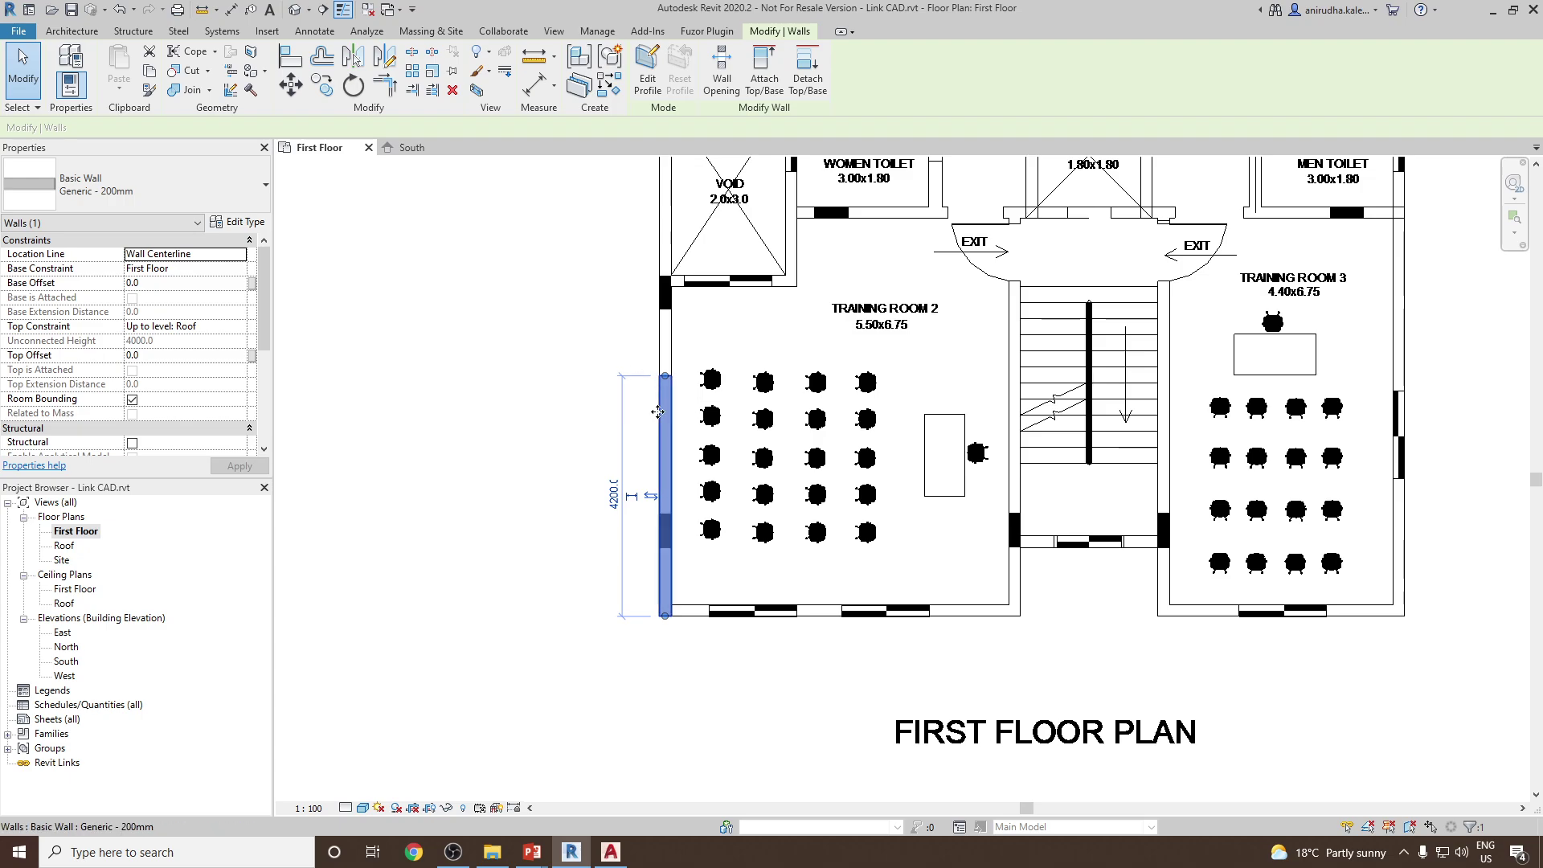
{"action": "left_click", "coordinate": [601, 464]}
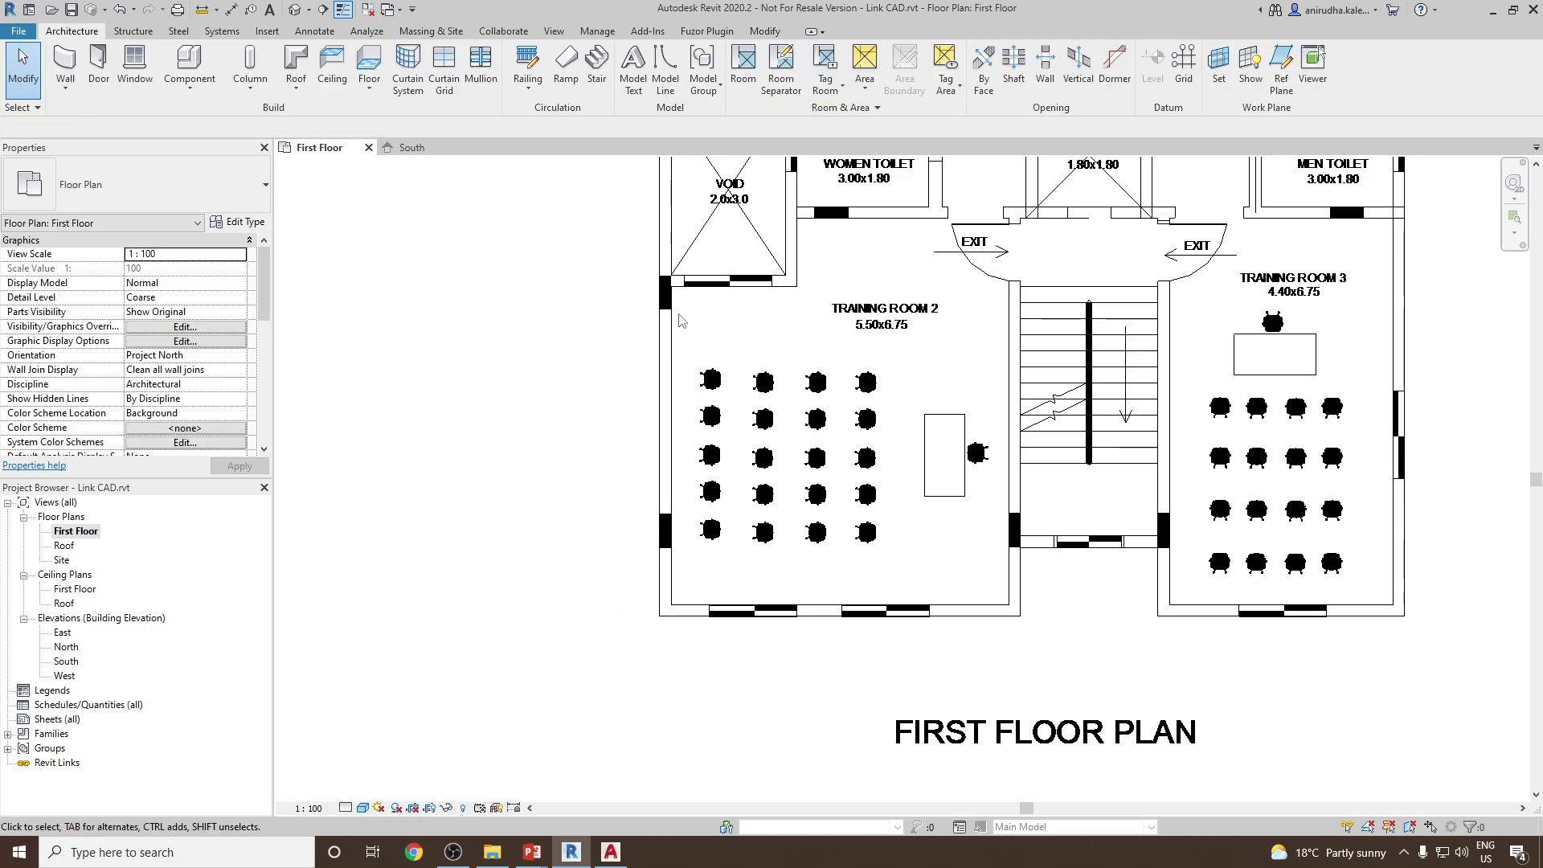
{"action": "middle_click_drag", "start_coordinate": [679, 319], "coordinate": [672, 345]}
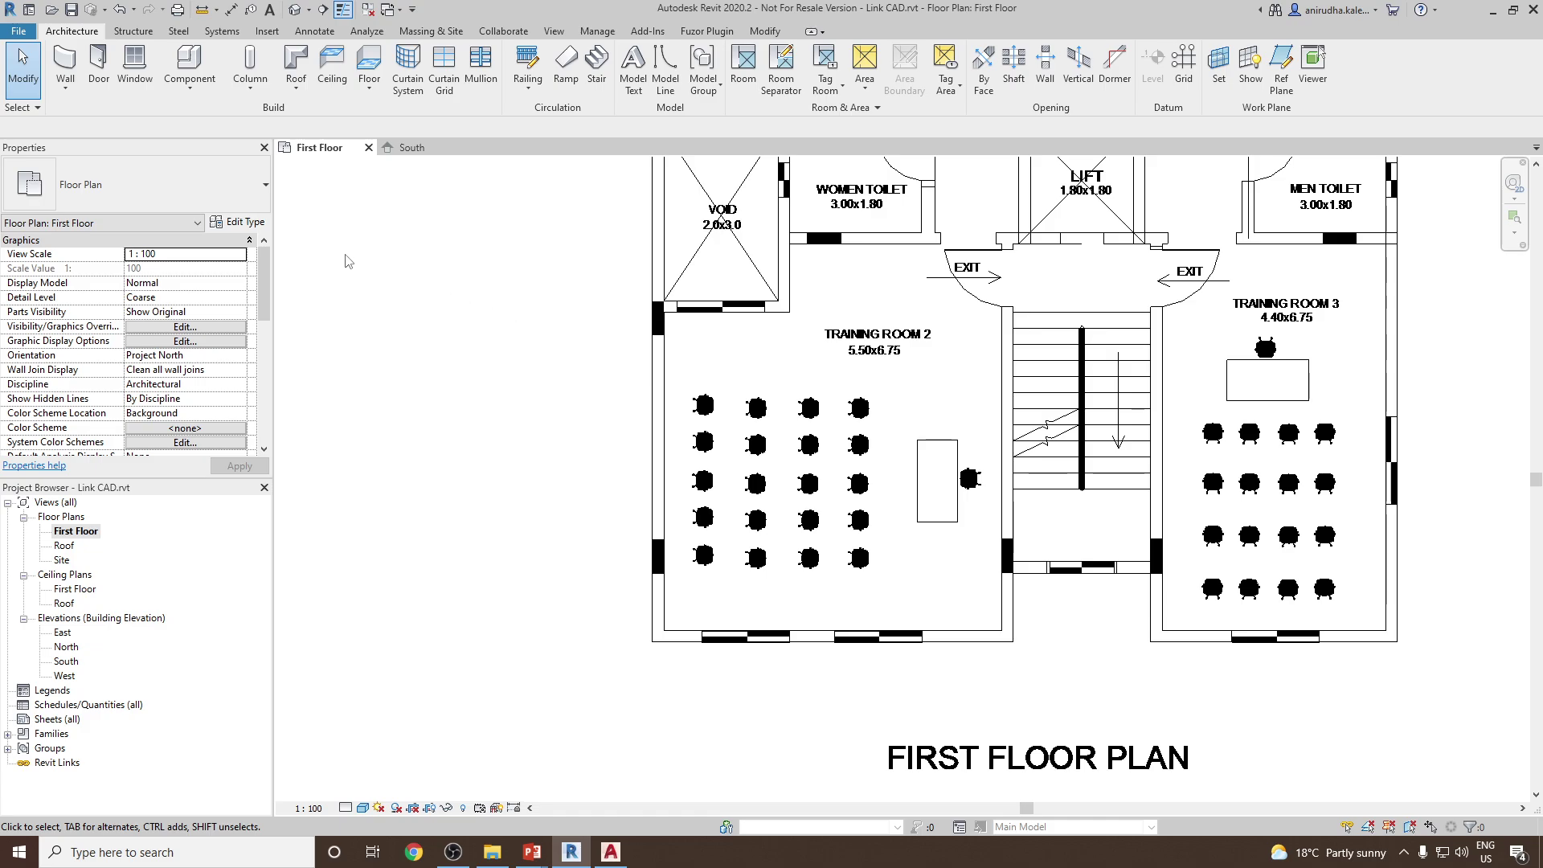
- Restart the wall command with the Pick Lines method and set the location line to Finish Face: Exterior
{"action": "left_click", "coordinate": [65, 62]}
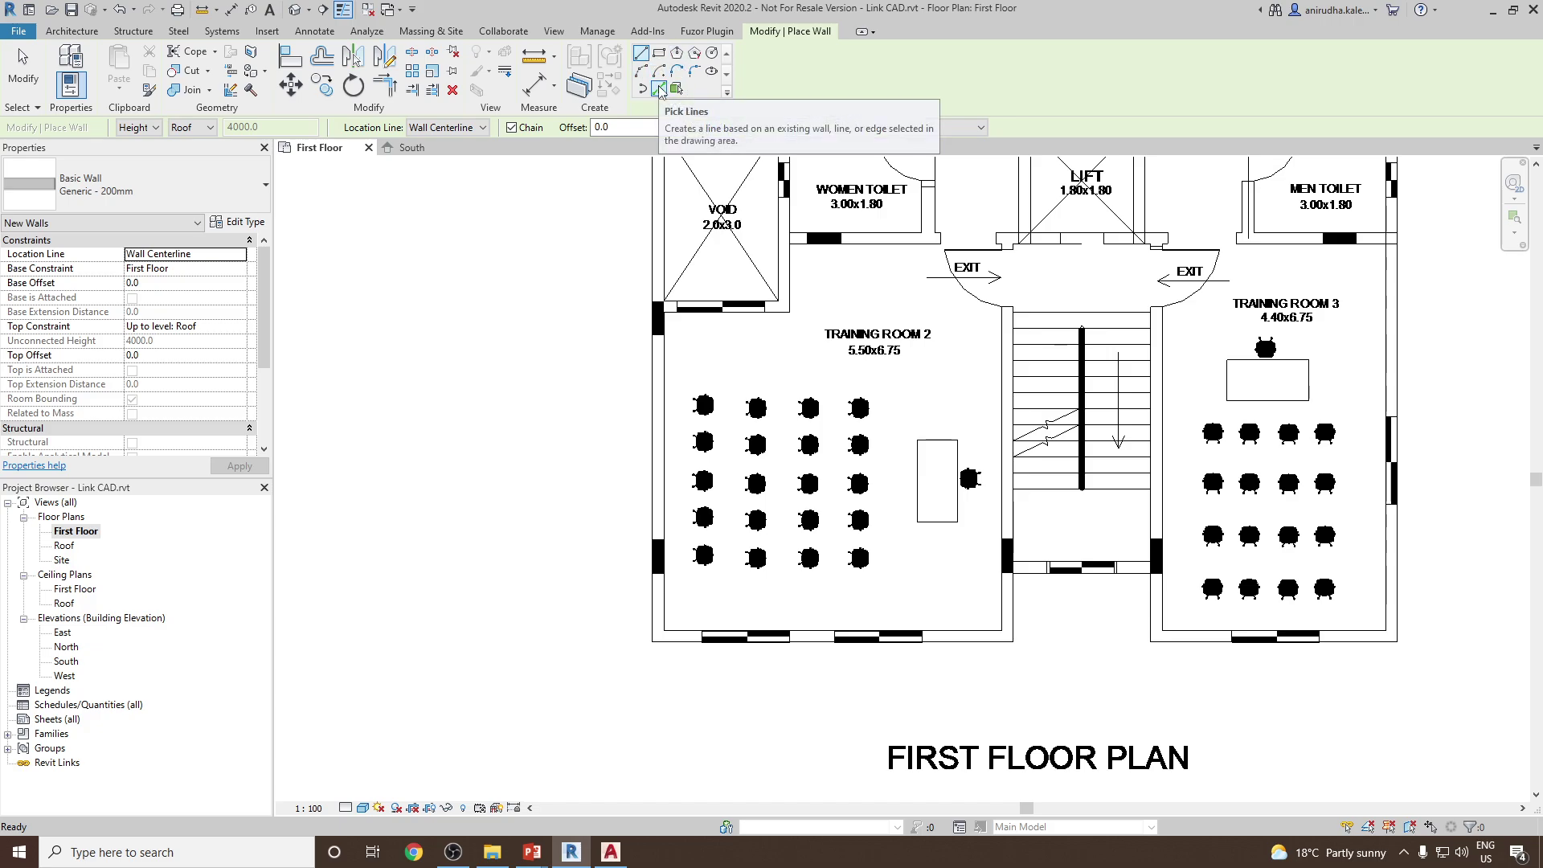
{"action": "left_click", "coordinate": [659, 88]}
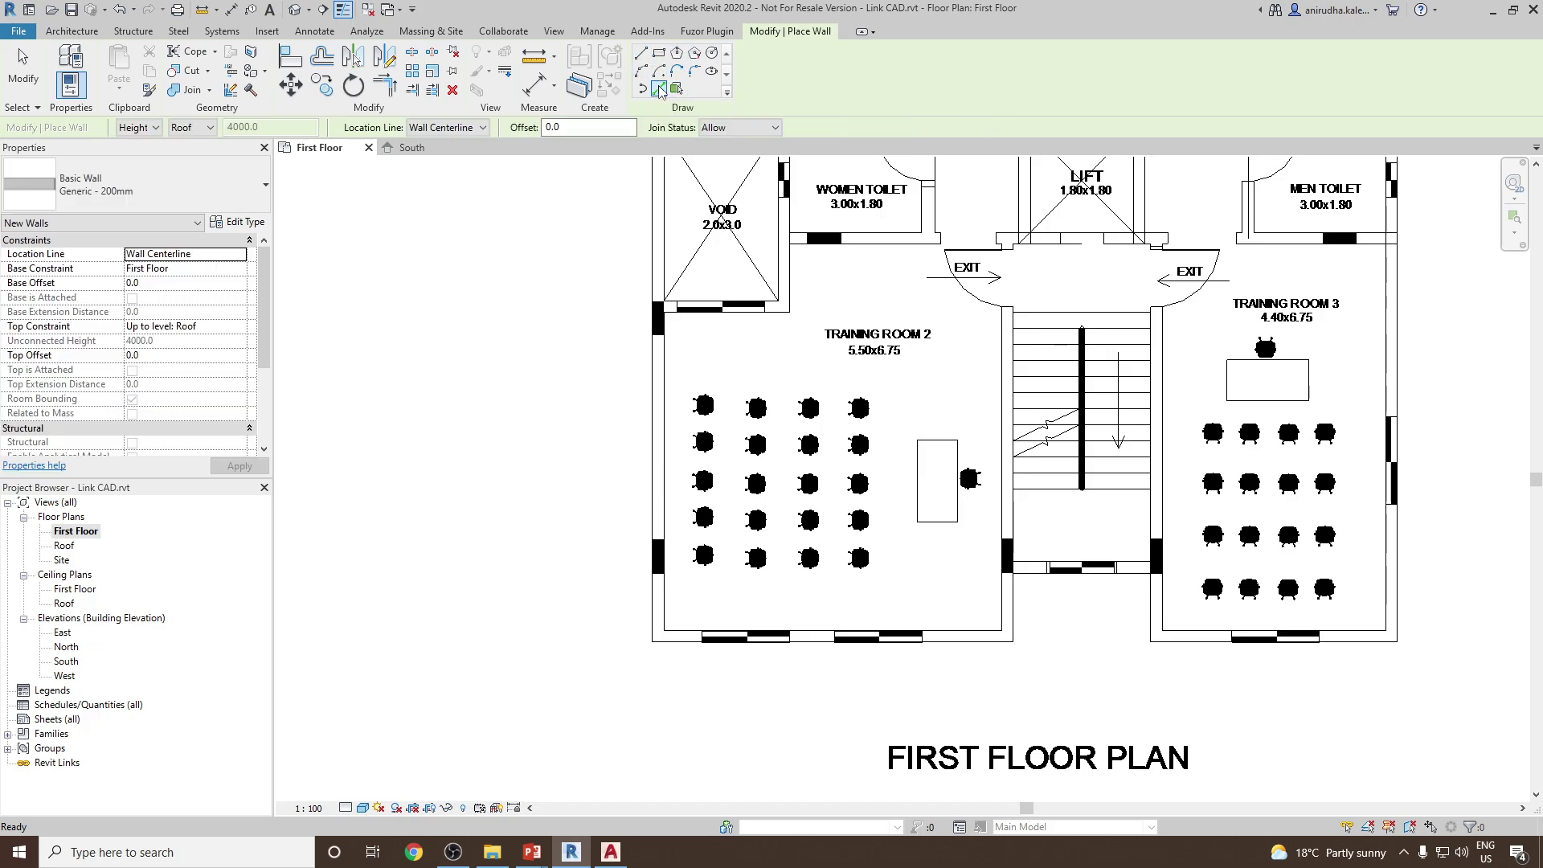
{"action": "left_click", "coordinate": [433, 128]}
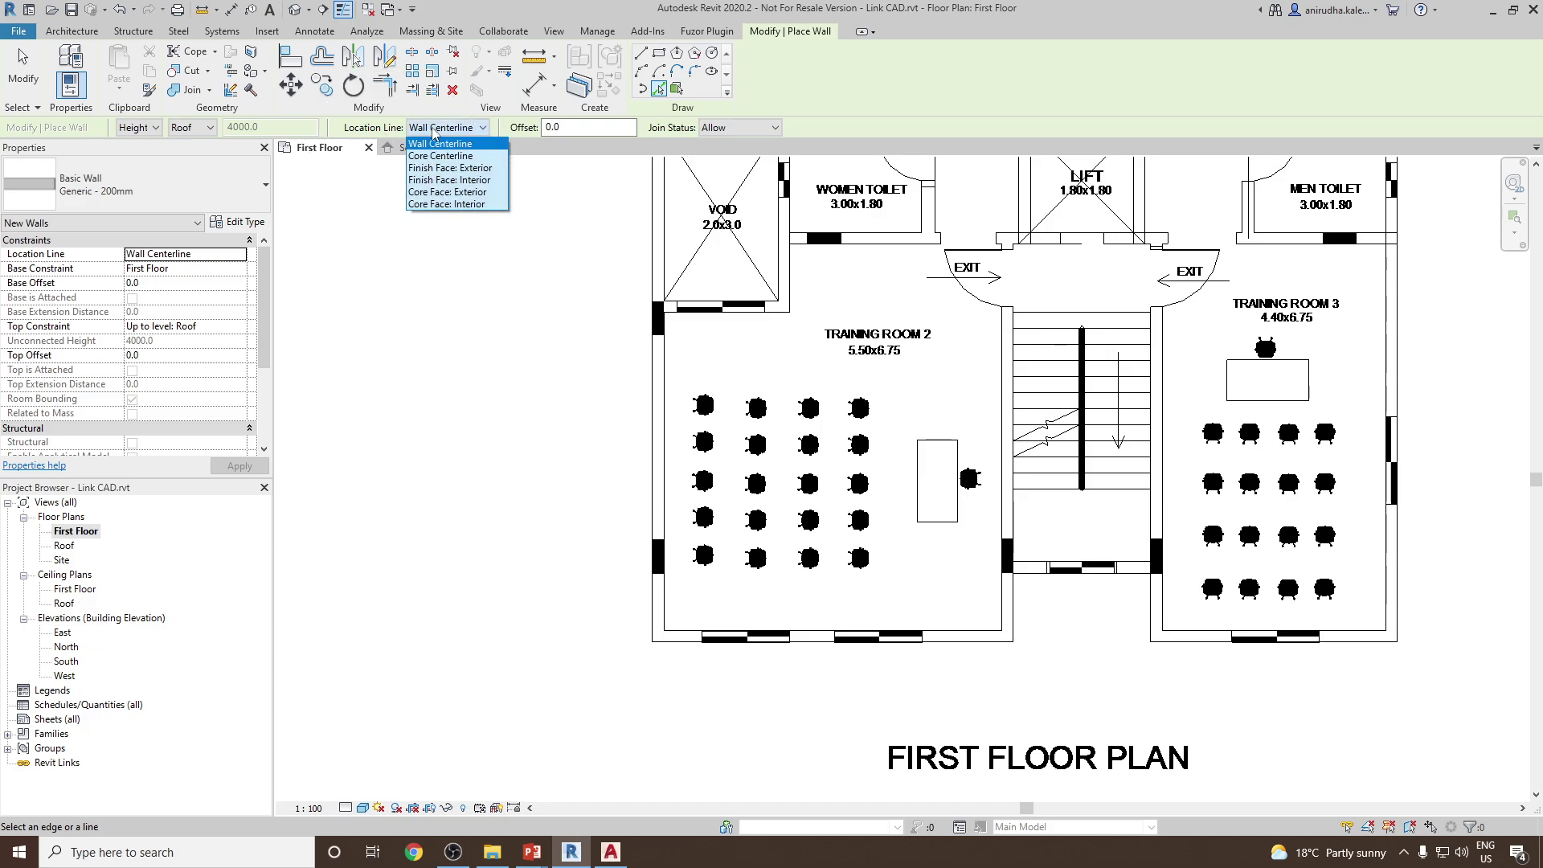
{"action": "left_click", "coordinate": [439, 169]}
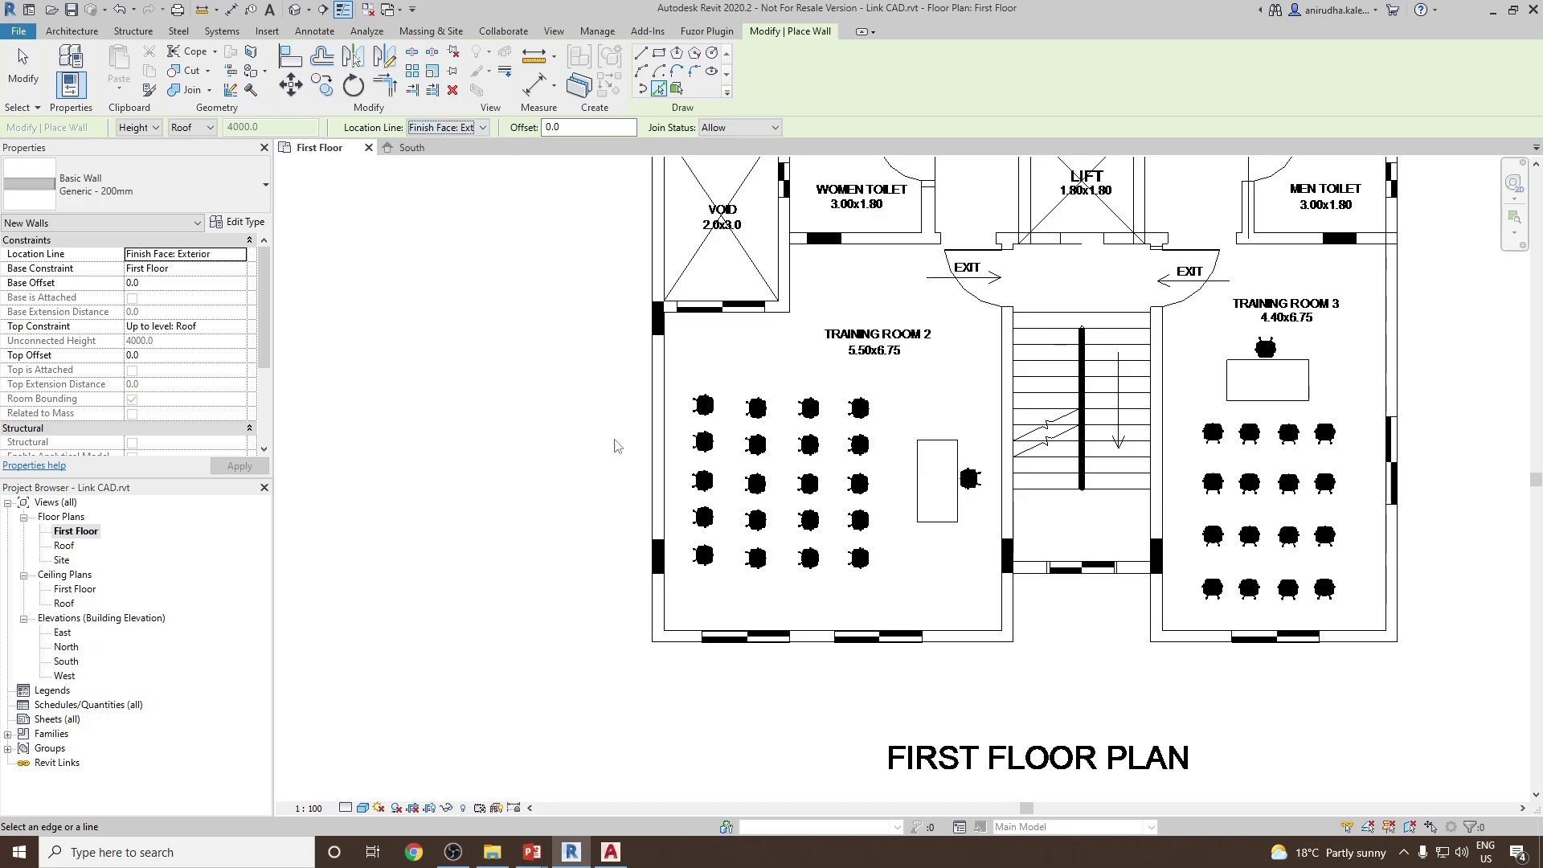
- Create the building's left exterior wall from the outer CAD line beside Training Room 2, with its thickness on the interior side
{"action": "scroll", "coordinate": [617, 446], "scroll_direction": "up", "scroll_amount": 2}
{"action": "scroll", "coordinate": [655, 469], "scroll_direction": "up", "scroll_amount": 4}
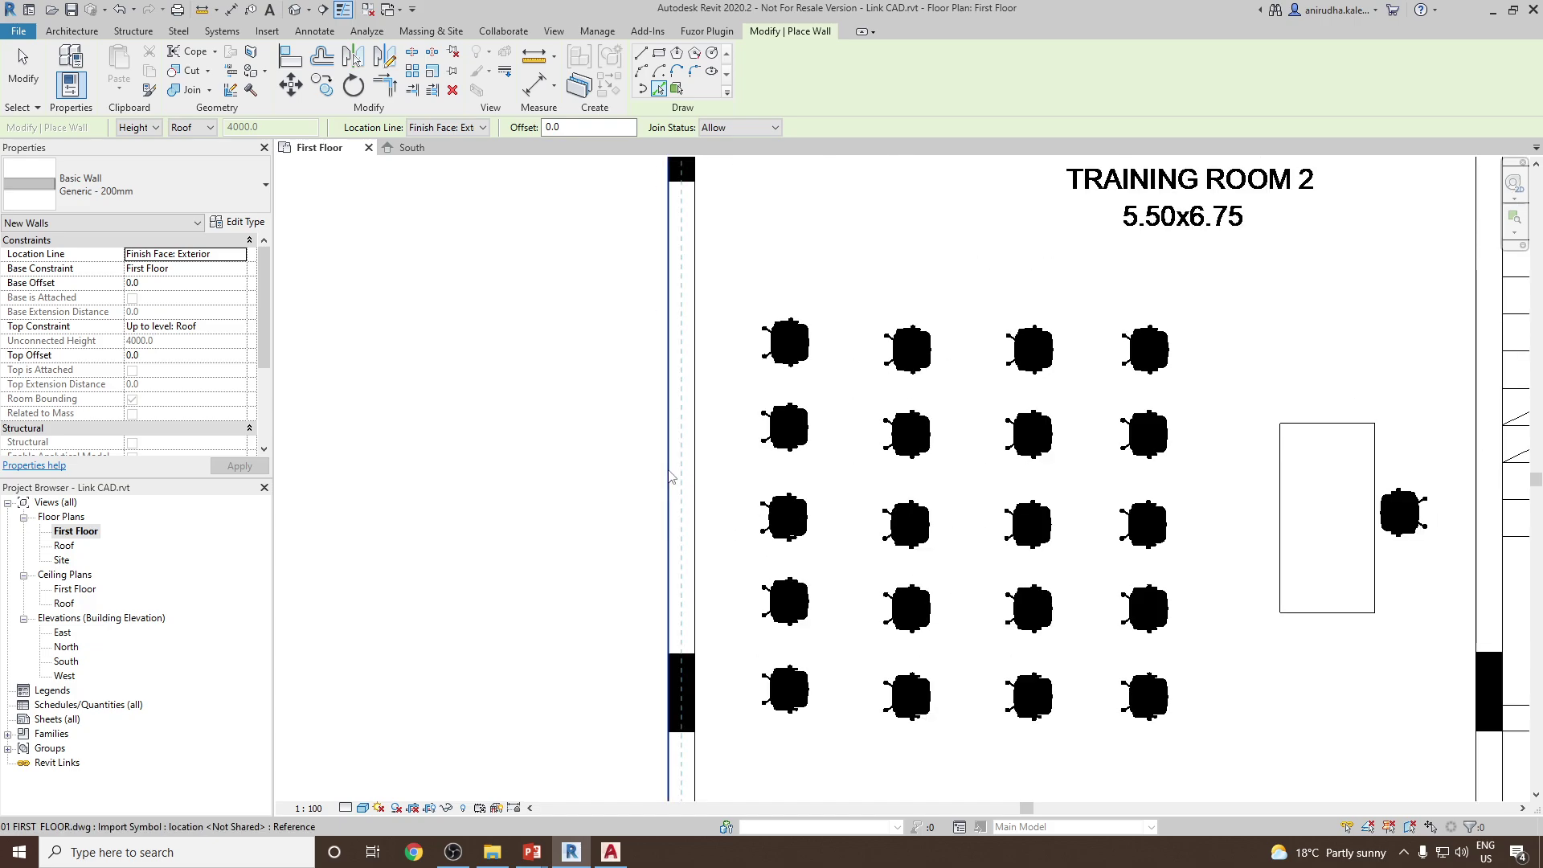
{"action": "scroll", "coordinate": [668, 476], "scroll_direction": "down", "scroll_amount": 1}
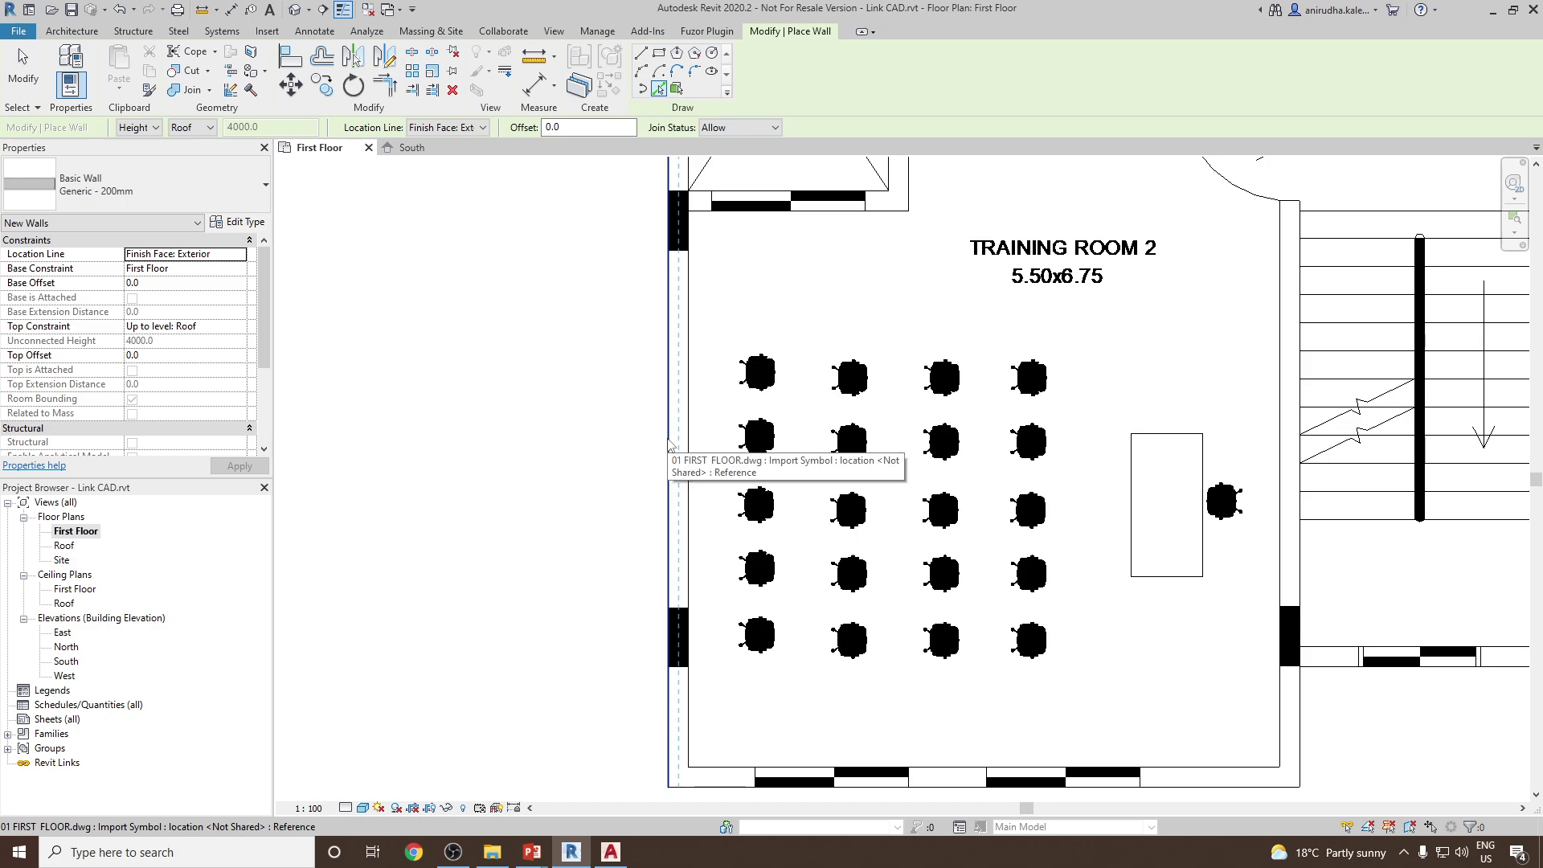
{"action": "scroll", "coordinate": [667, 442], "scroll_direction": "up", "scroll_amount": 2}
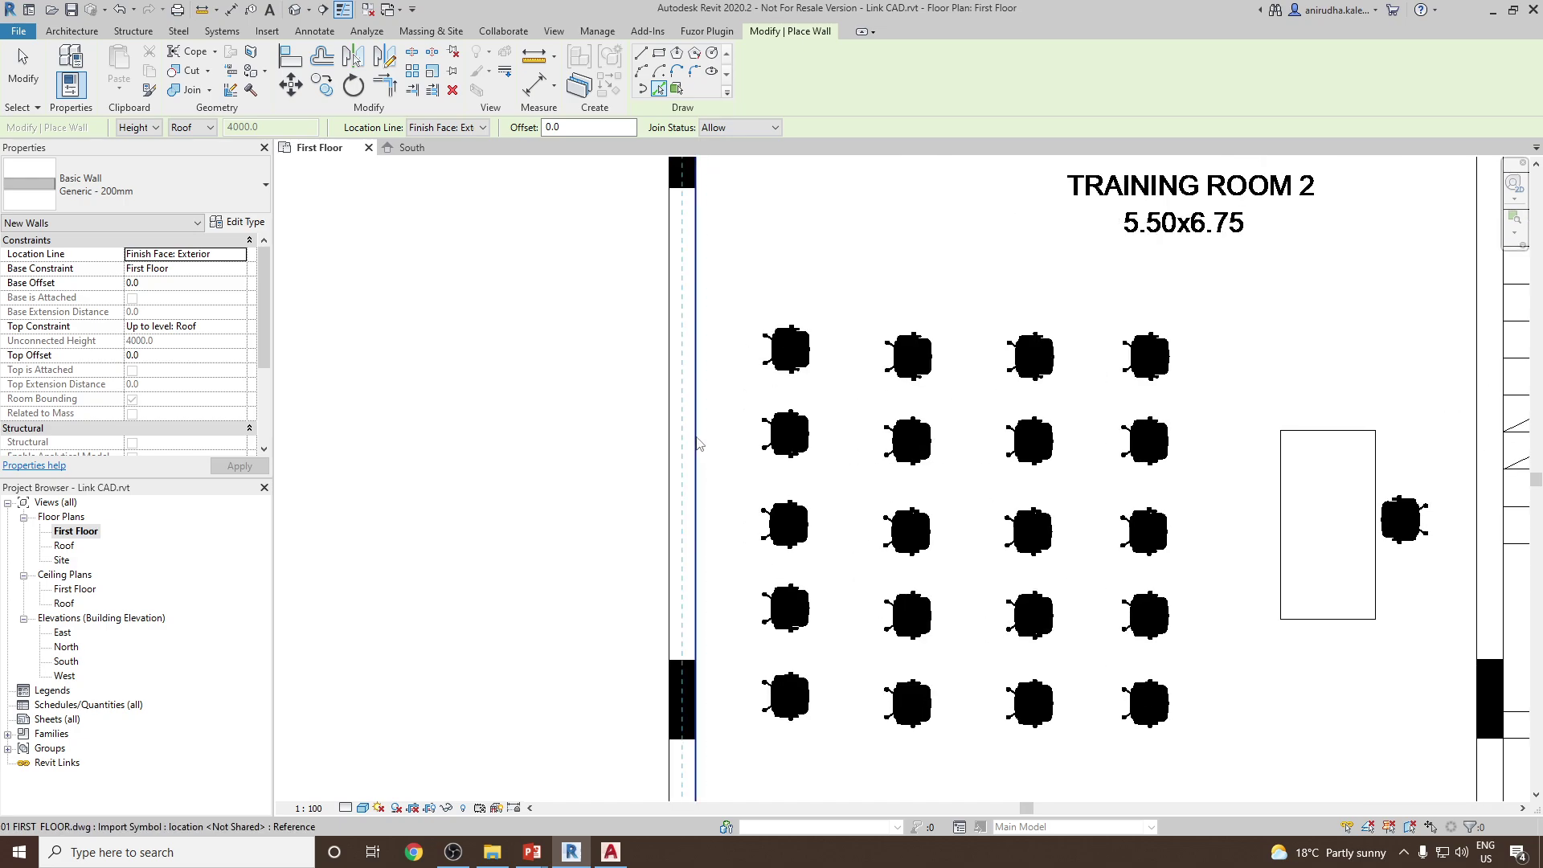
{"action": "scroll", "coordinate": [695, 439], "scroll_direction": "down", "scroll_amount": 1}
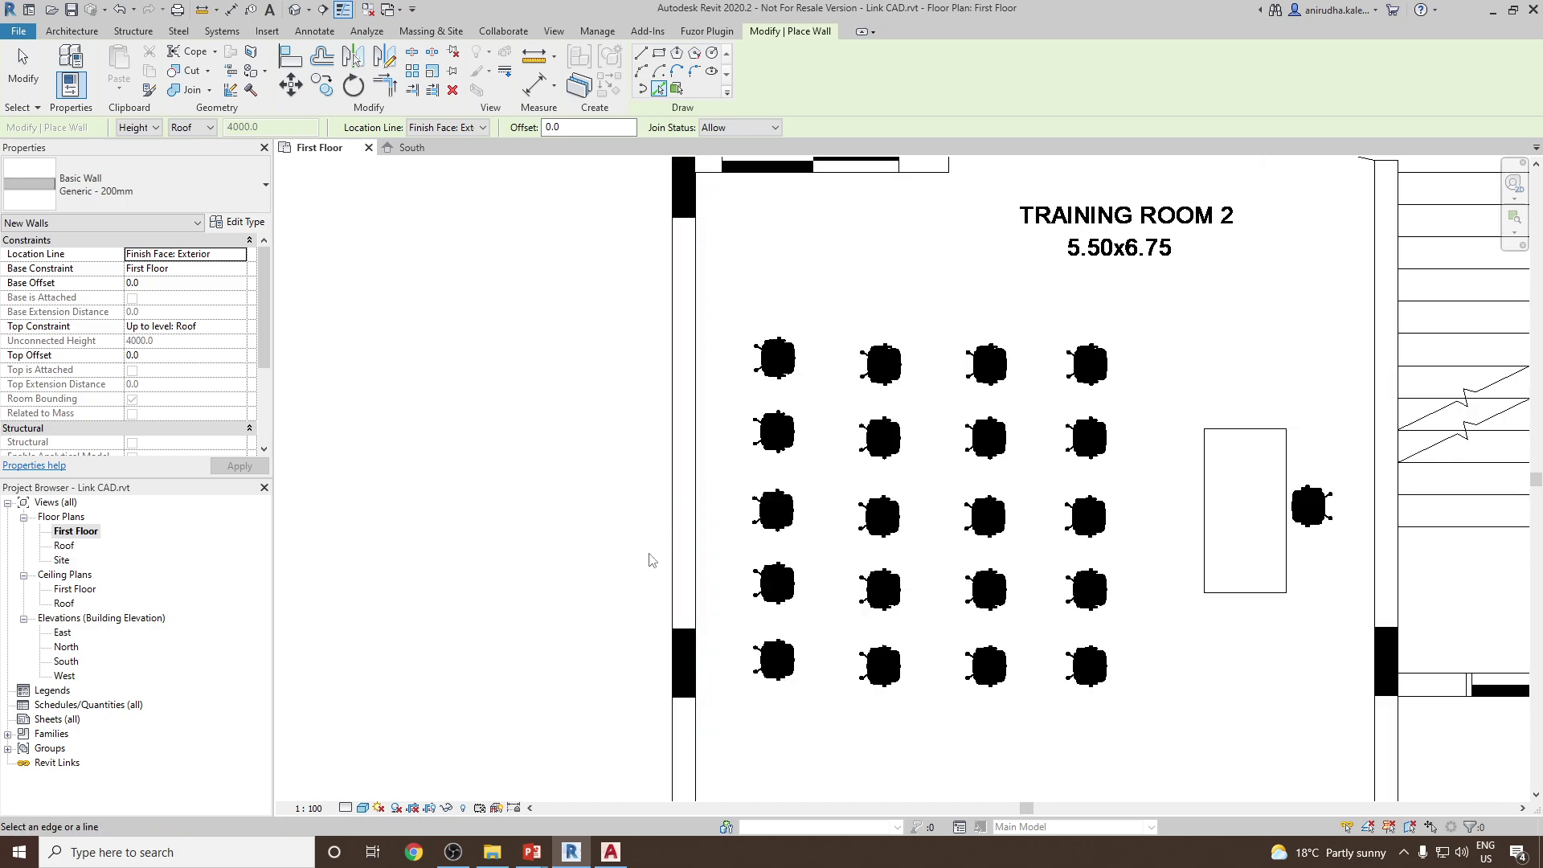
{"action": "middle_click_drag", "start_coordinate": [609, 502], "coordinate": [626, 297]}
{"action": "scroll", "coordinate": [659, 430], "scroll_direction": "down", "scroll_amount": 1}
{"action": "scroll", "coordinate": [664, 572], "scroll_direction": "up", "scroll_amount": 3}
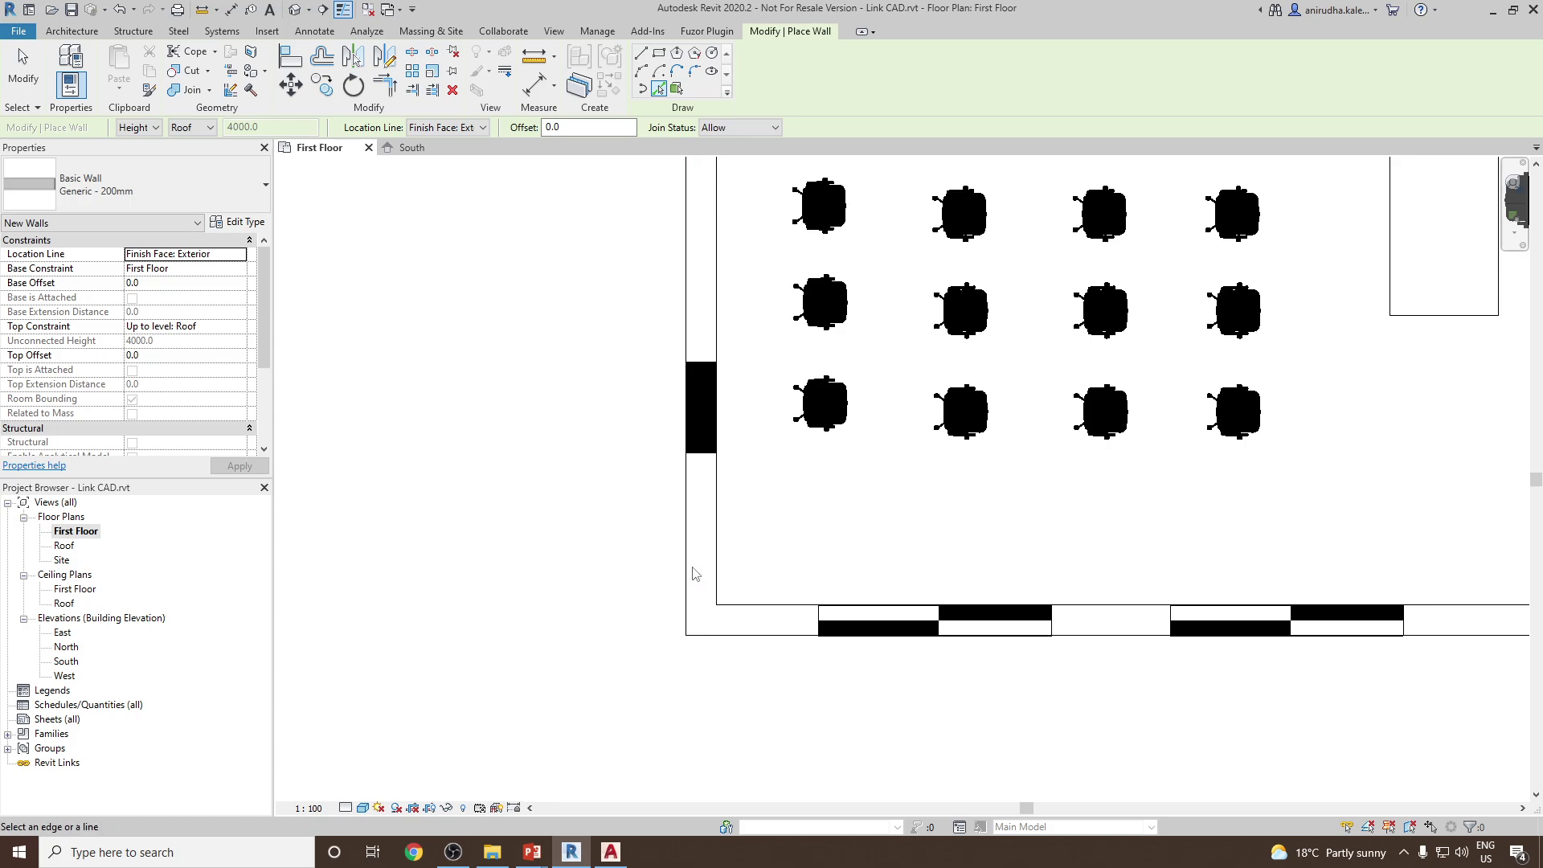
{"action": "left_click", "coordinate": [685, 569]}
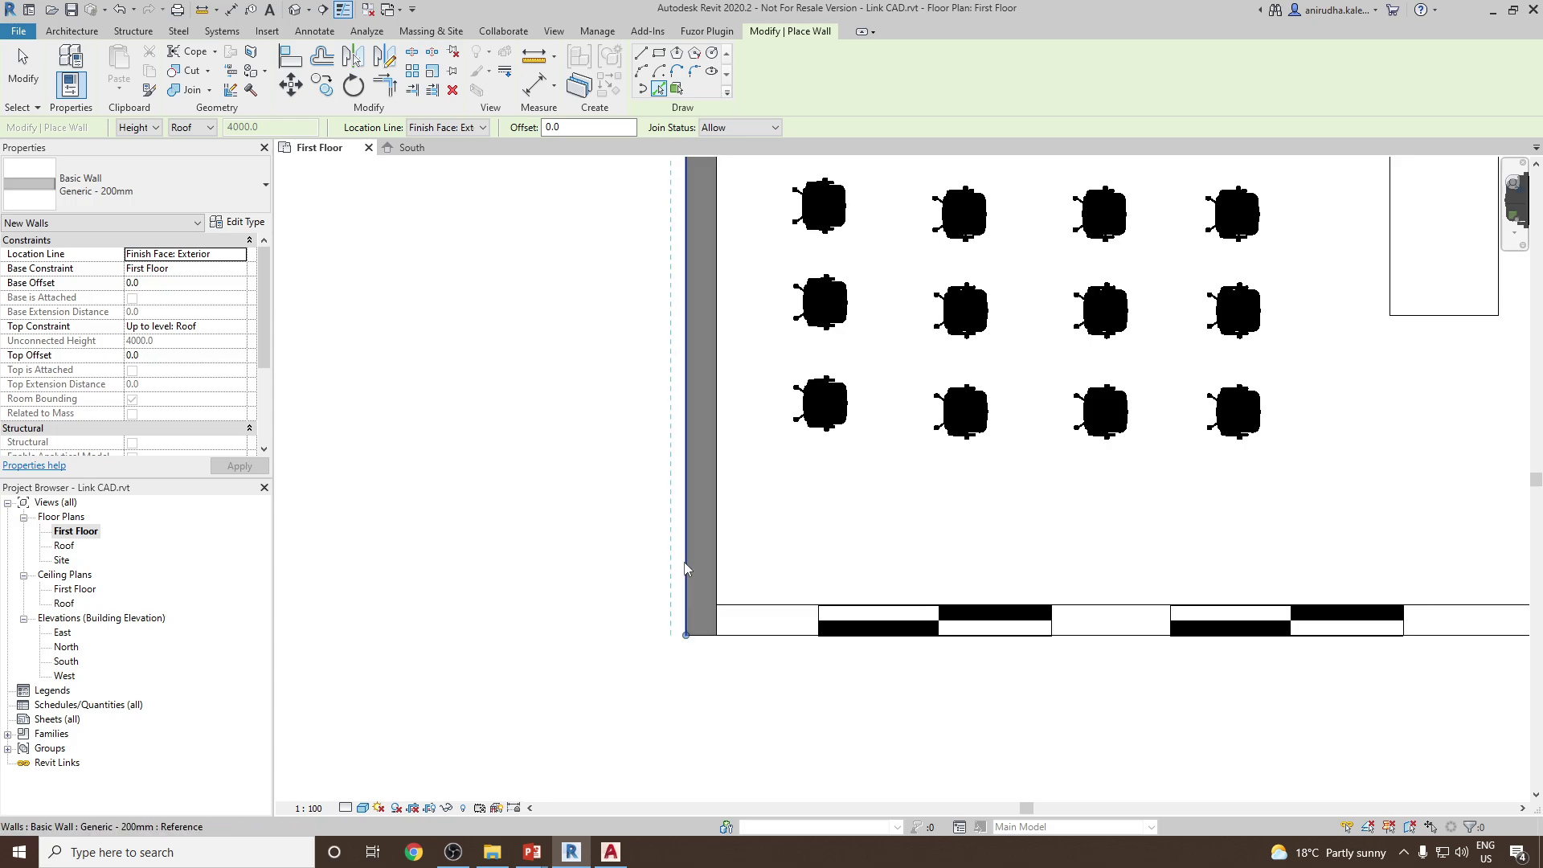
- Create the upper exterior wall from the outer CAD line above Training Room 1 and Computer Lab, with its thickness facing inward
{"action": "scroll", "coordinate": [684, 562], "scroll_direction": "down", "scroll_amount": 3}
{"action": "middle_click_drag", "start_coordinate": [729, 396], "coordinate": [688, 737]}
{"action": "middle_click_drag", "start_coordinate": [707, 344], "coordinate": [666, 770]}
{"action": "middle_click_drag", "start_coordinate": [593, 383], "coordinate": [629, 697]}
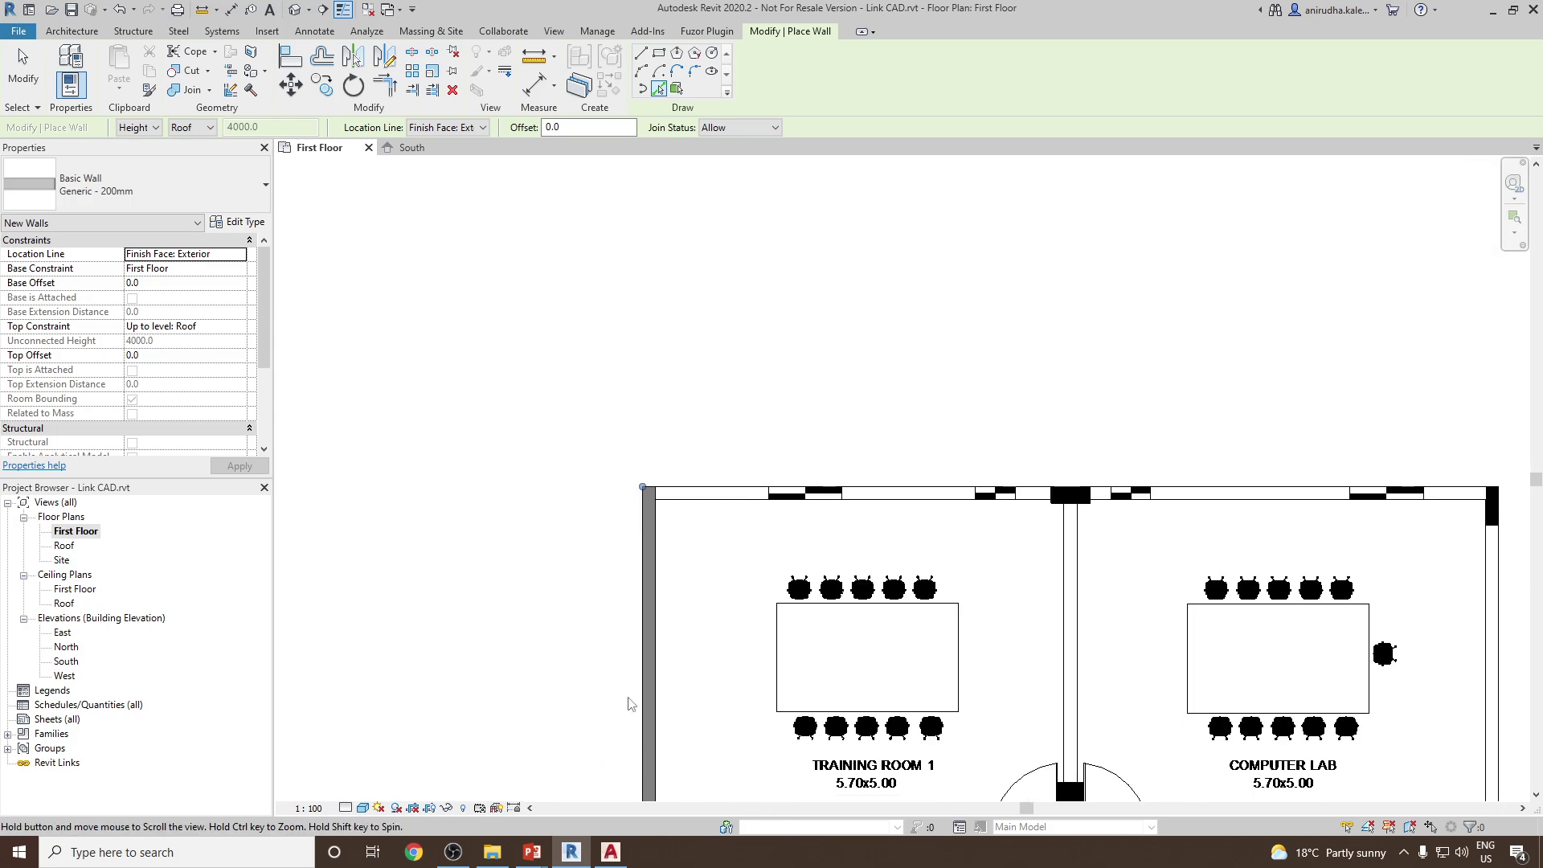
{"action": "scroll", "coordinate": [726, 554], "scroll_direction": "up", "scroll_amount": 2}
{"action": "left_click", "coordinate": [717, 439]}
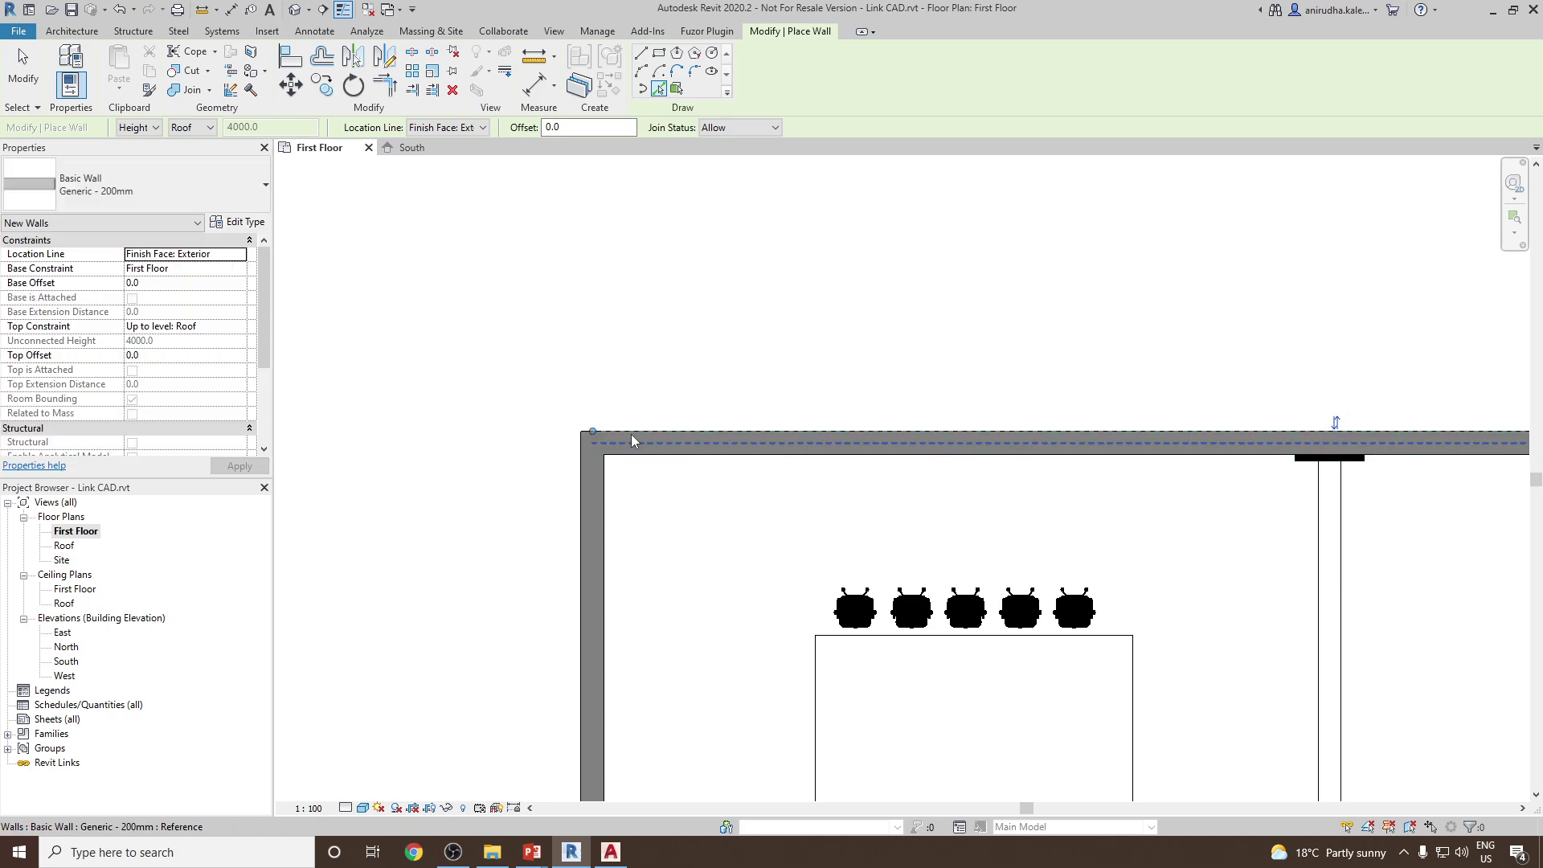
- Create the right exterior wall from the outer CAD line beside Computer Lab down to Training Room 3, with its thickness facing inward
{"action": "scroll", "coordinate": [630, 433], "scroll_direction": "down", "scroll_amount": 3}
{"action": "scroll", "coordinate": [1000, 490], "scroll_direction": "up", "scroll_amount": 3}
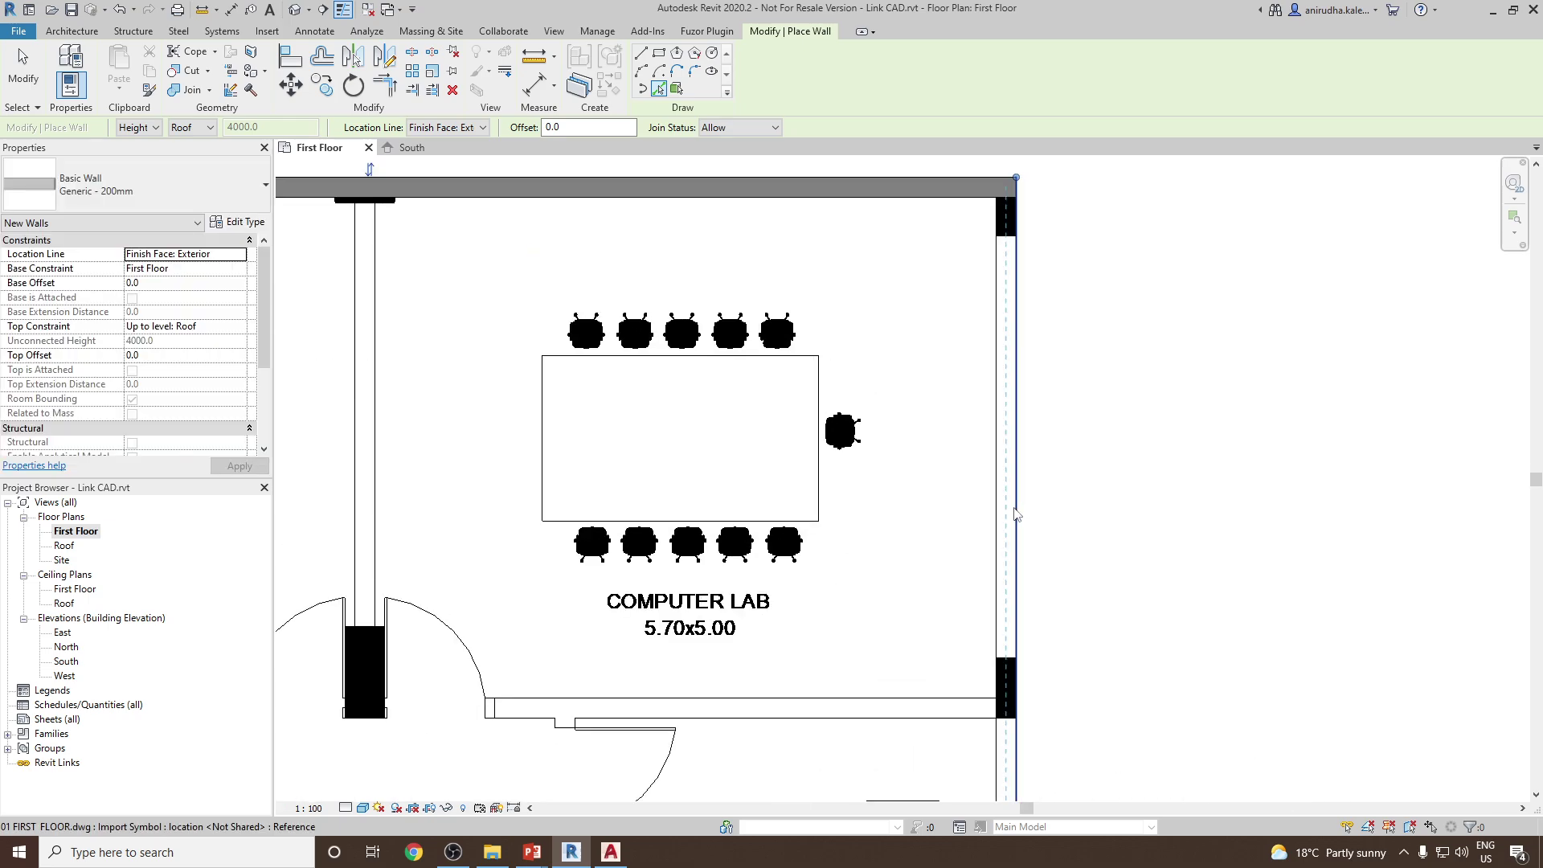
{"action": "scroll", "coordinate": [952, 368], "scroll_direction": "down", "scroll_amount": 3}
{"action": "middle_click_drag", "start_coordinate": [974, 592], "coordinate": [964, 351]}
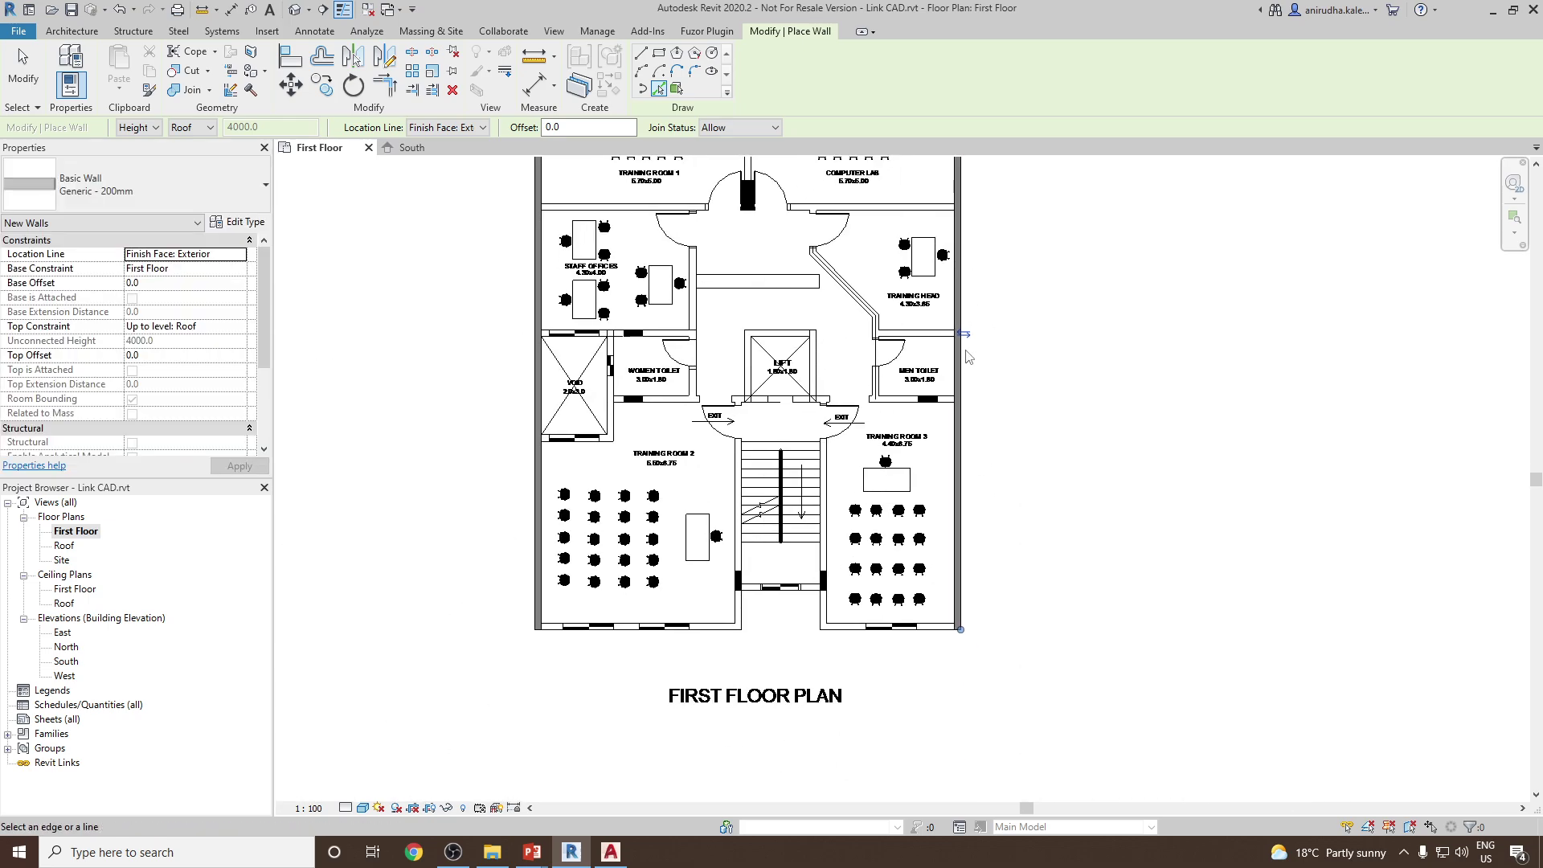
- Create the lower exterior walls of Training Rooms 3 and 2 and the walls on both sides of the staircase from their outer CAD lines
{"action": "scroll", "coordinate": [933, 564], "scroll_direction": "up", "scroll_amount": 2}
{"action": "scroll", "coordinate": [926, 681], "scroll_direction": "up", "scroll_amount": 1}
{"action": "scroll", "coordinate": [926, 680], "scroll_direction": "up", "scroll_amount": 1}
{"action": "middle_click_drag", "start_coordinate": [925, 680], "coordinate": [933, 613]}
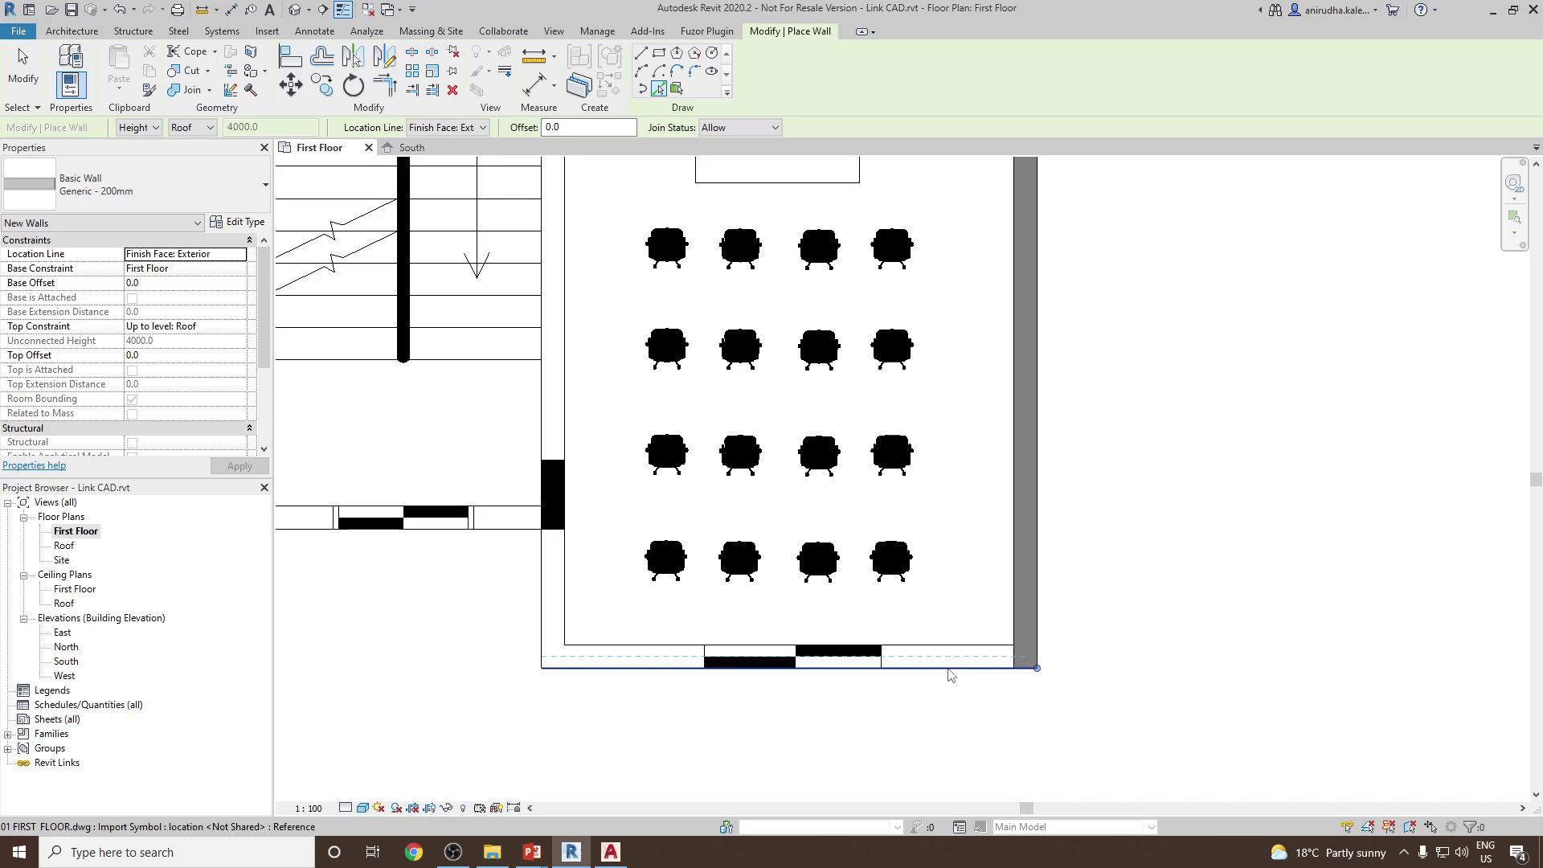
{"action": "left_click", "coordinate": [949, 670]}
{"action": "middle_click_drag", "start_coordinate": [386, 658], "coordinate": [838, 589]}
{"action": "left_click", "coordinate": [664, 597]}
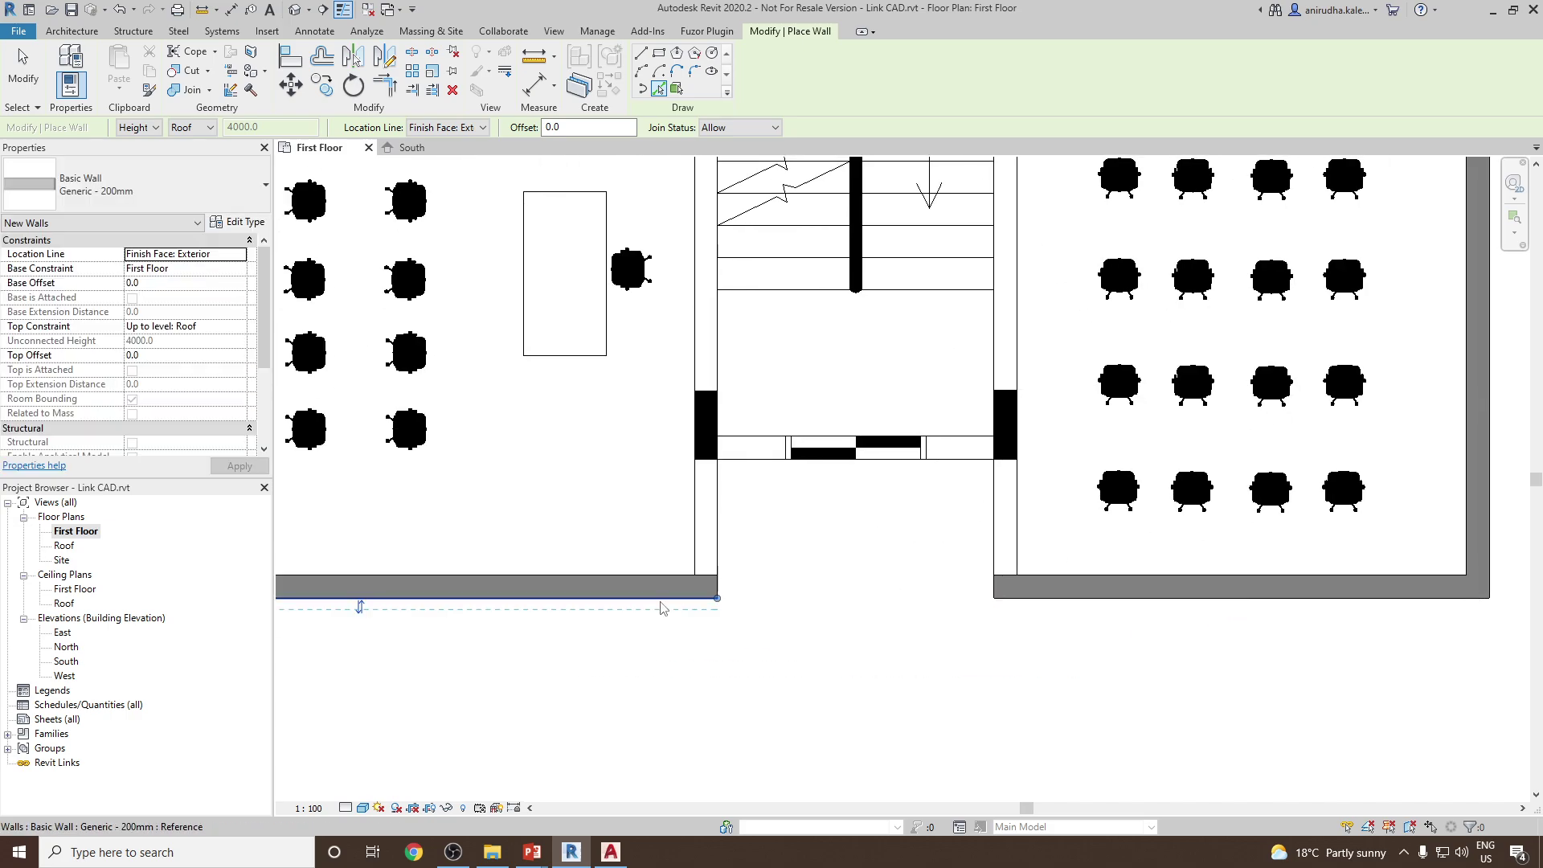
{"action": "scroll", "coordinate": [864, 553], "scroll_direction": "down", "scroll_amount": 2}
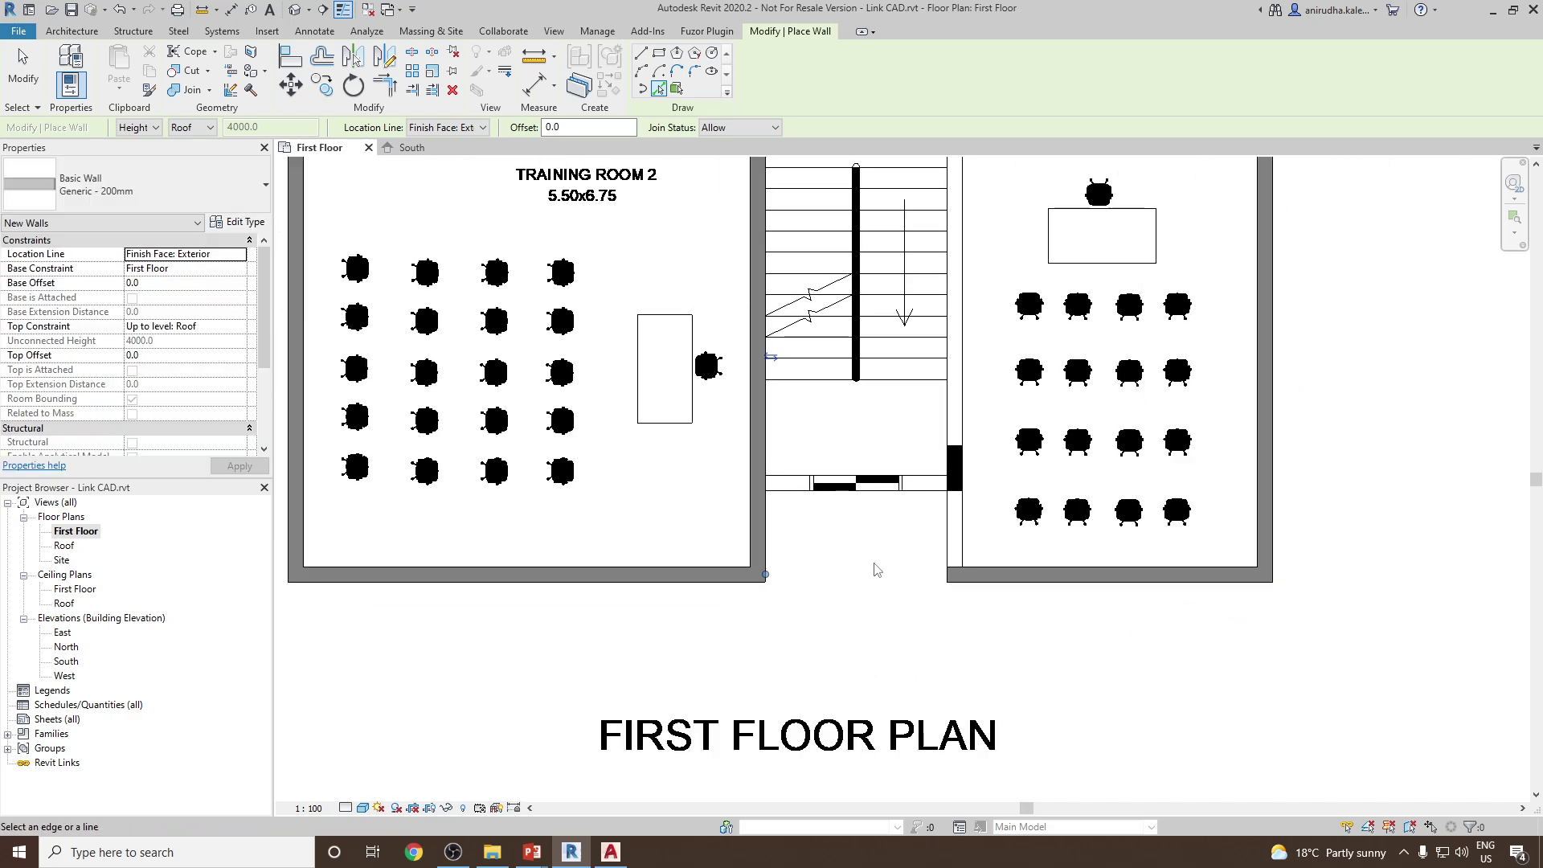
{"action": "left_click", "coordinate": [955, 553]}
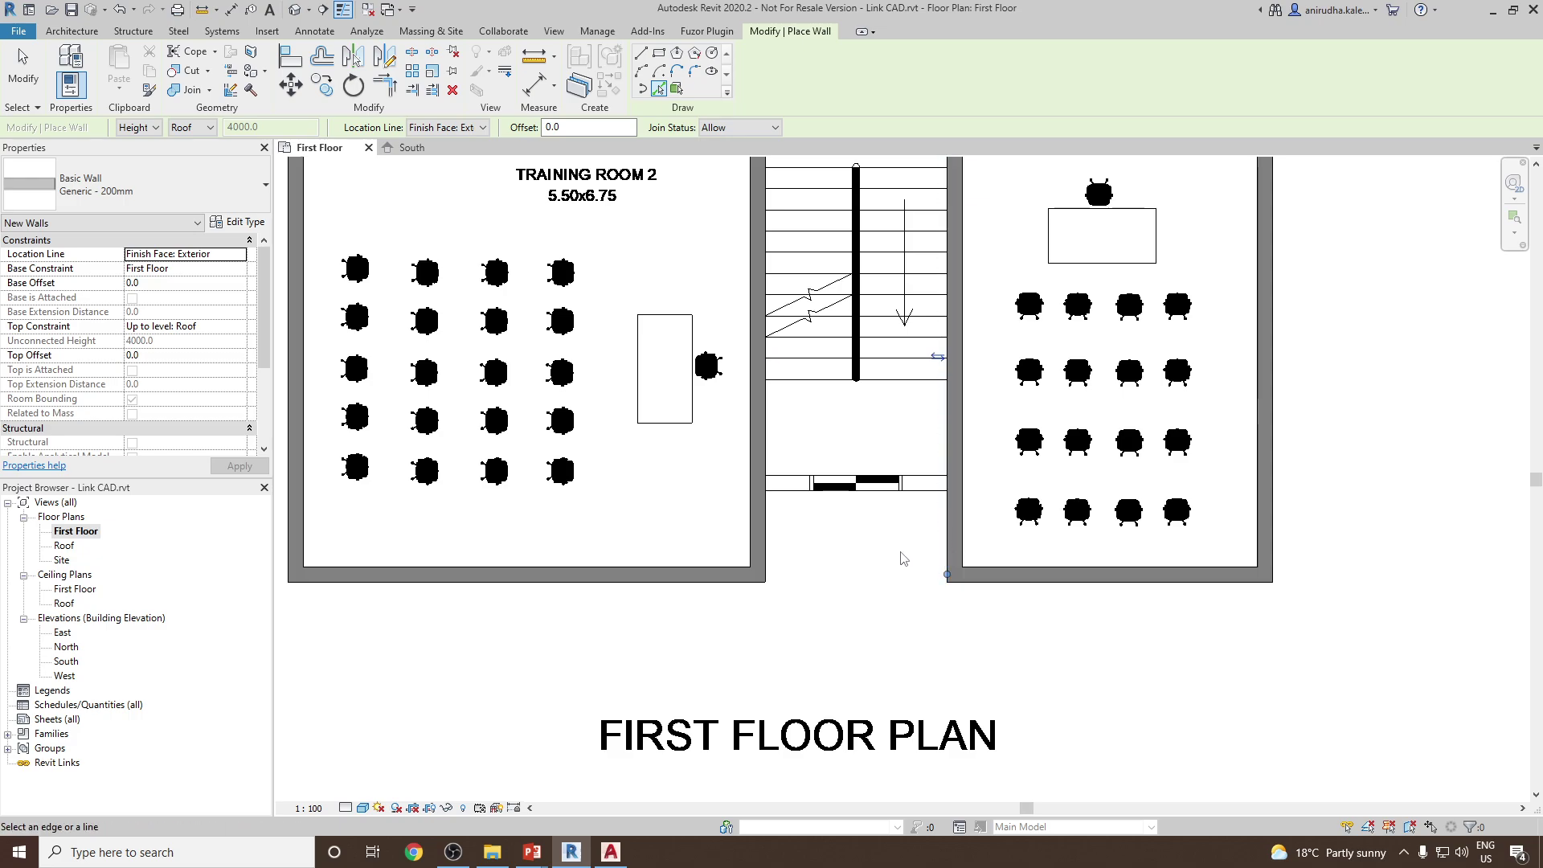
- Create the two short wall segments on either side of the lift opening from the CAD lines facing the exits
{"action": "scroll", "coordinate": [903, 555], "scroll_direction": "down", "scroll_amount": 3}
{"action": "scroll", "coordinate": [892, 432], "scroll_direction": "up", "scroll_amount": 4}
{"action": "middle_click_drag", "start_coordinate": [833, 166], "coordinate": [833, 461]}
{"action": "scroll", "coordinate": [839, 468], "scroll_direction": "down", "scroll_amount": 3}
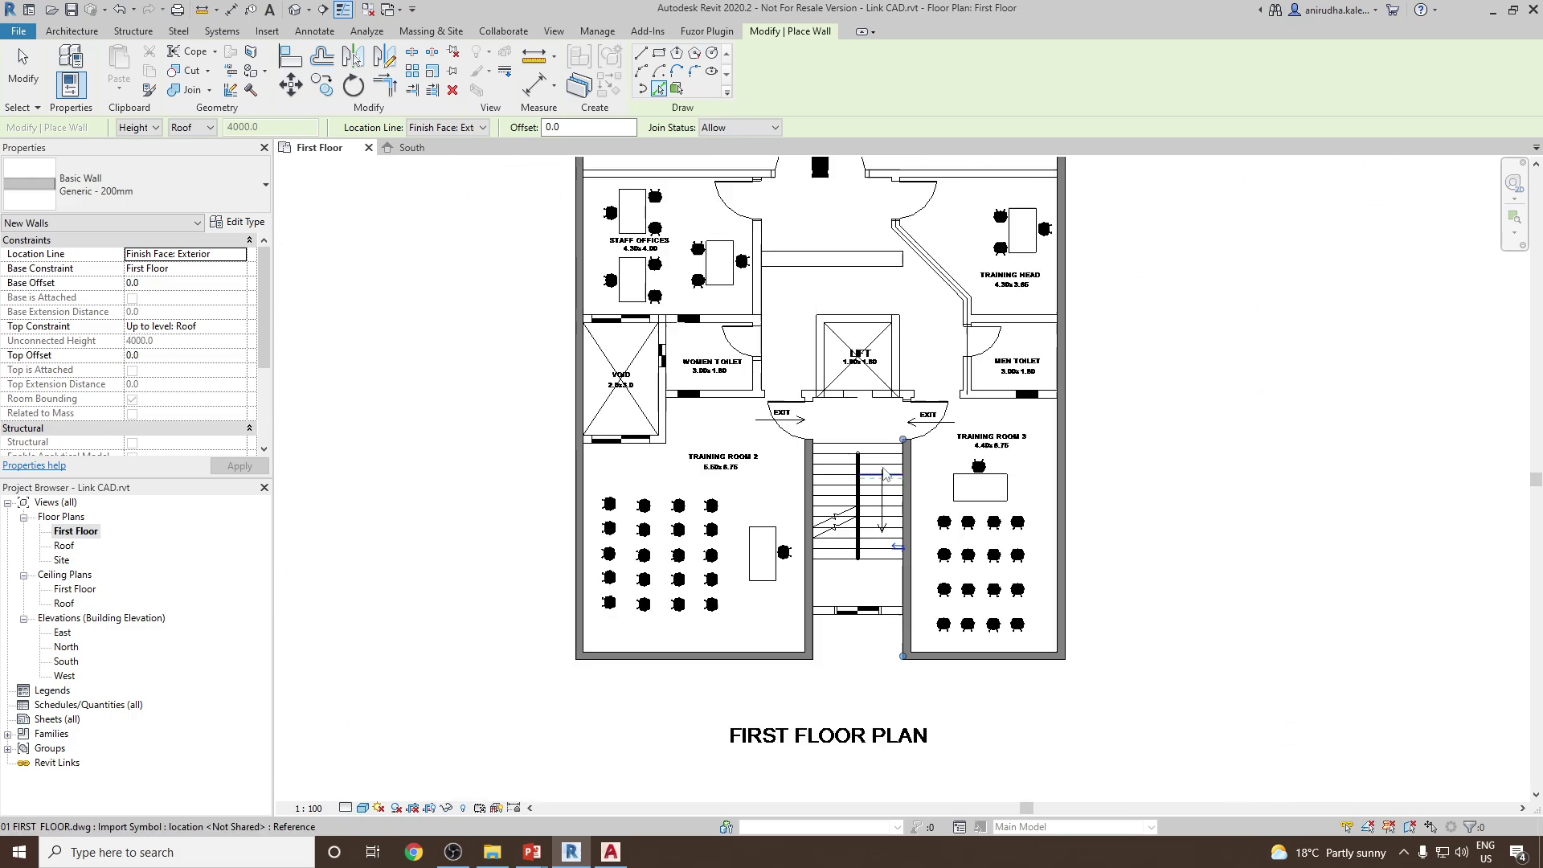
{"action": "scroll", "coordinate": [900, 459], "scroll_direction": "up", "scroll_amount": 3}
{"action": "middle_click_drag", "start_coordinate": [796, 408], "coordinate": [888, 484]}
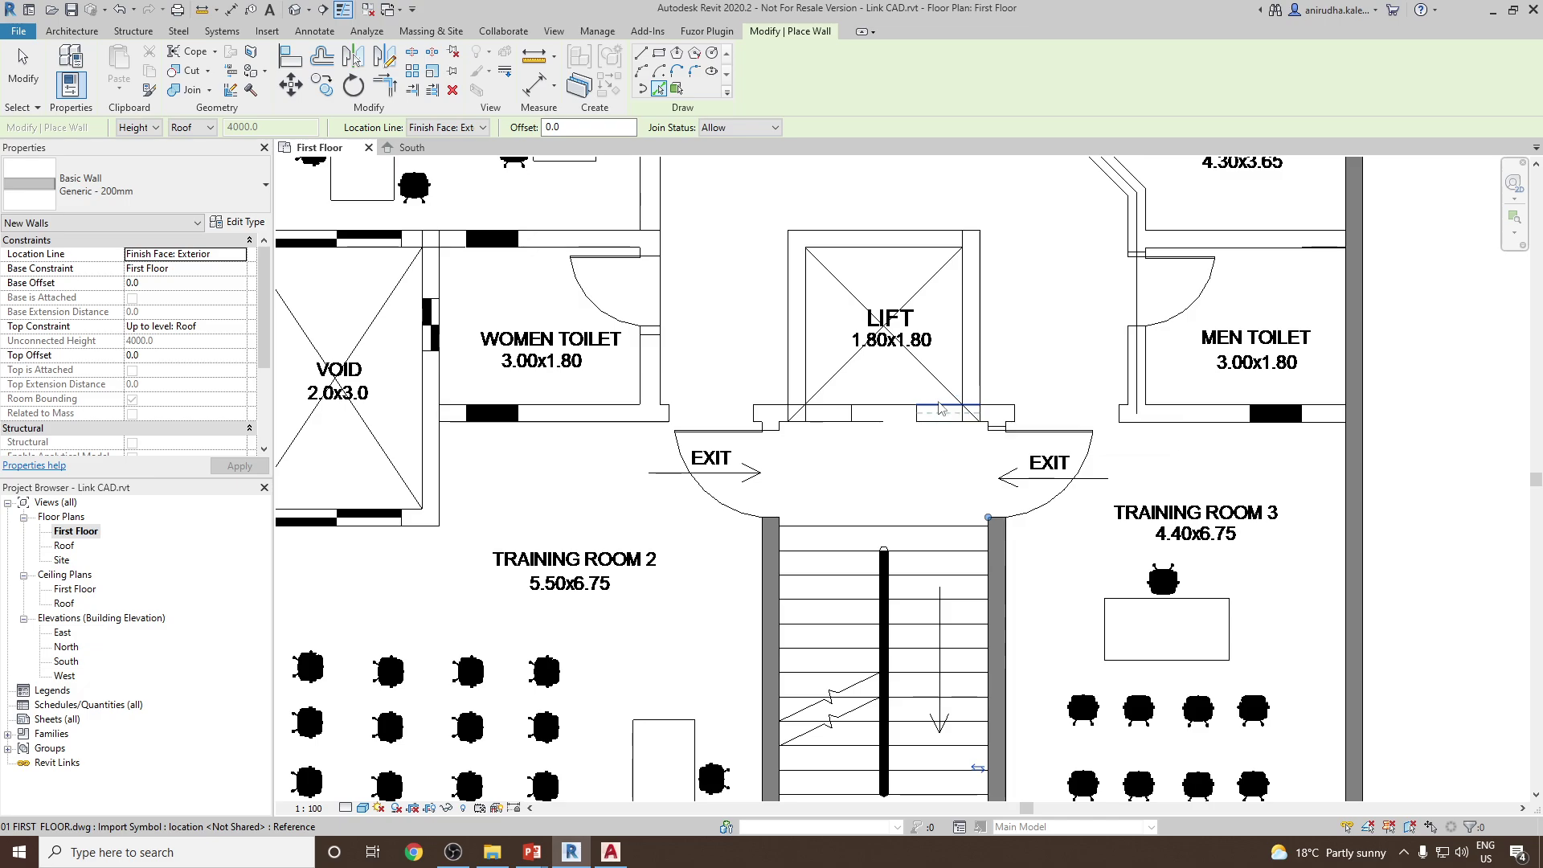
{"action": "left_click", "coordinate": [941, 407]}
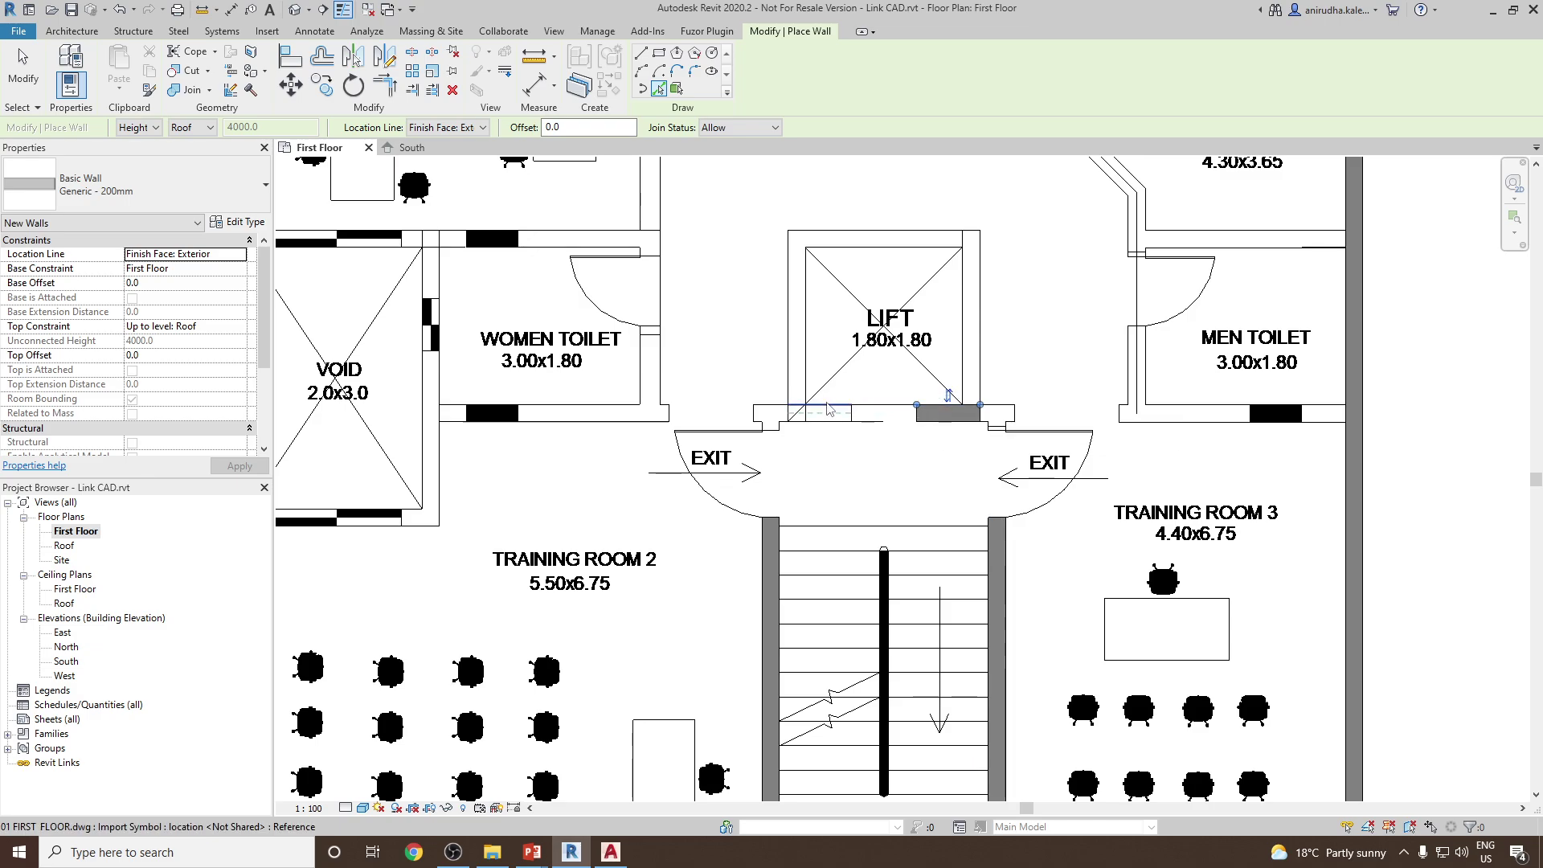
- Create the lower walls of Women Toilet and Men Toilet from their inner CAD lines, with the thickness towards Training Rooms 2 and 3
{"action": "left_click", "coordinate": [577, 409]}
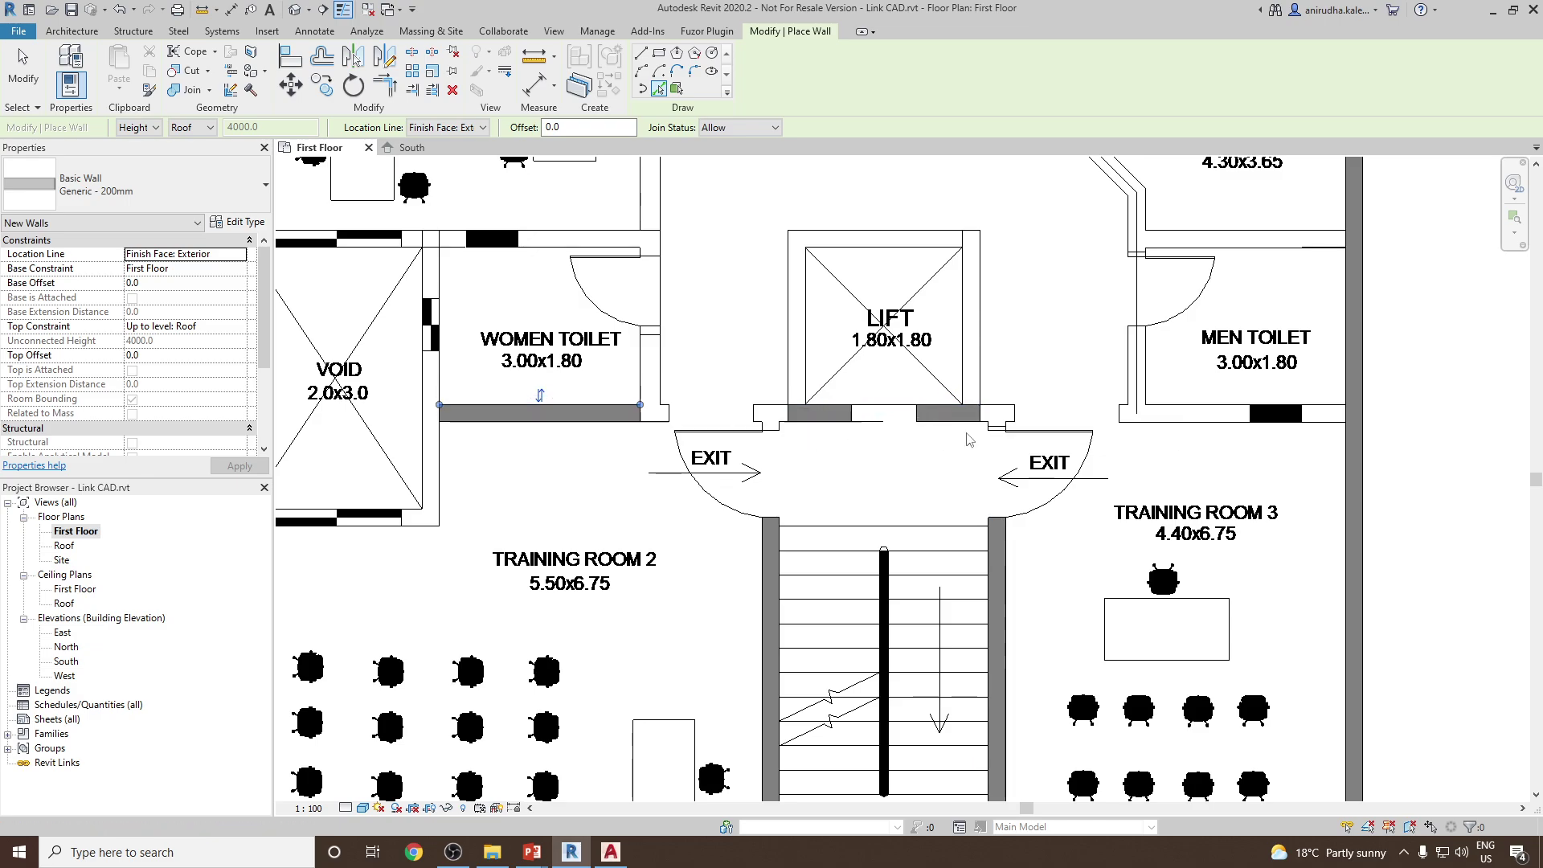
{"action": "left_click", "coordinate": [1188, 412]}
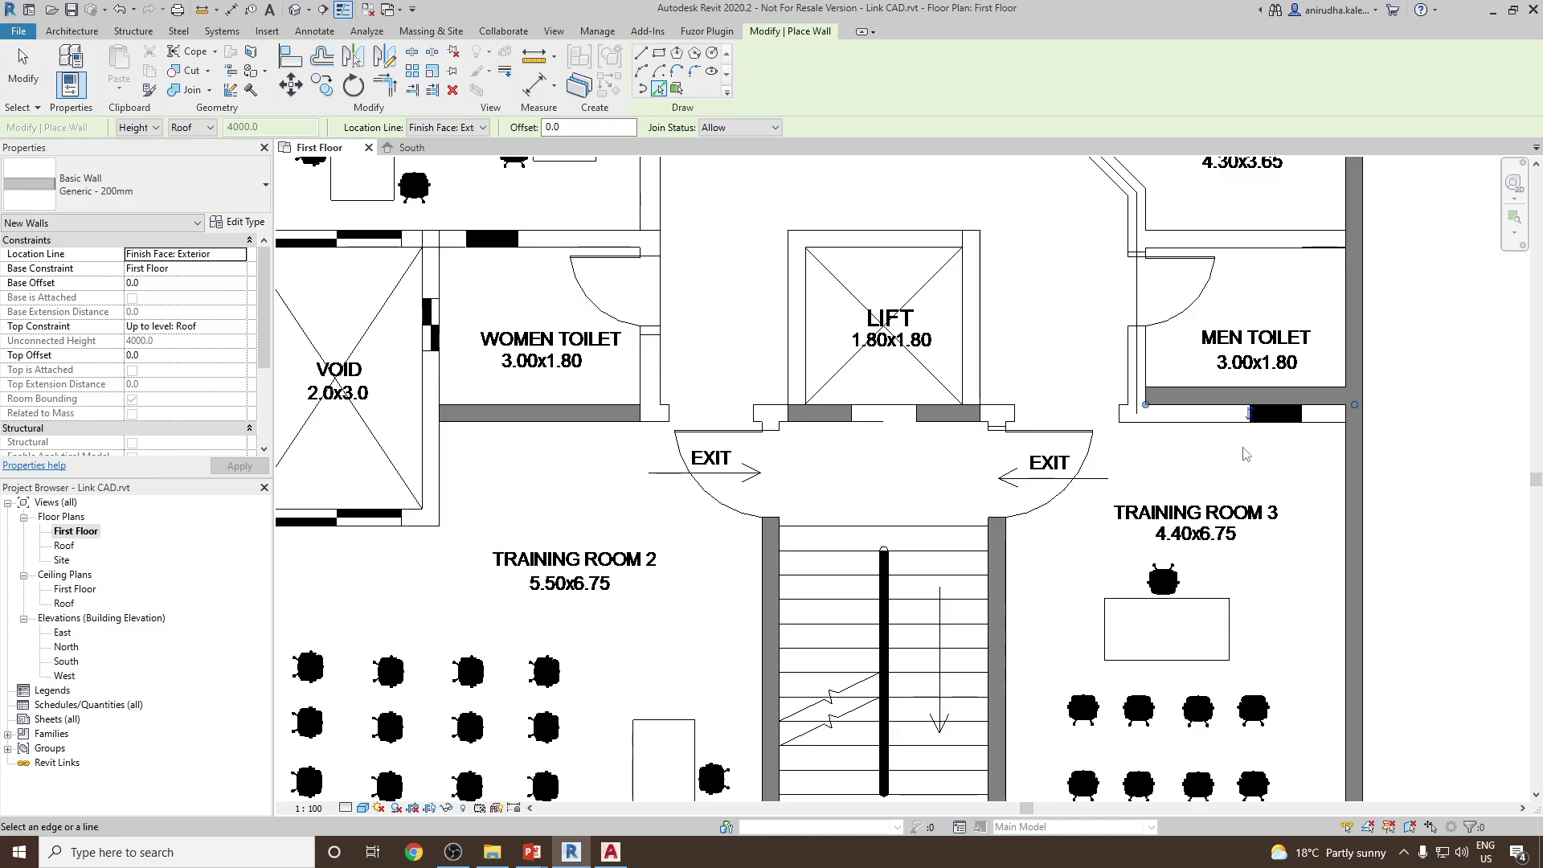
{"action": "key", "text": "ctrl+z"}
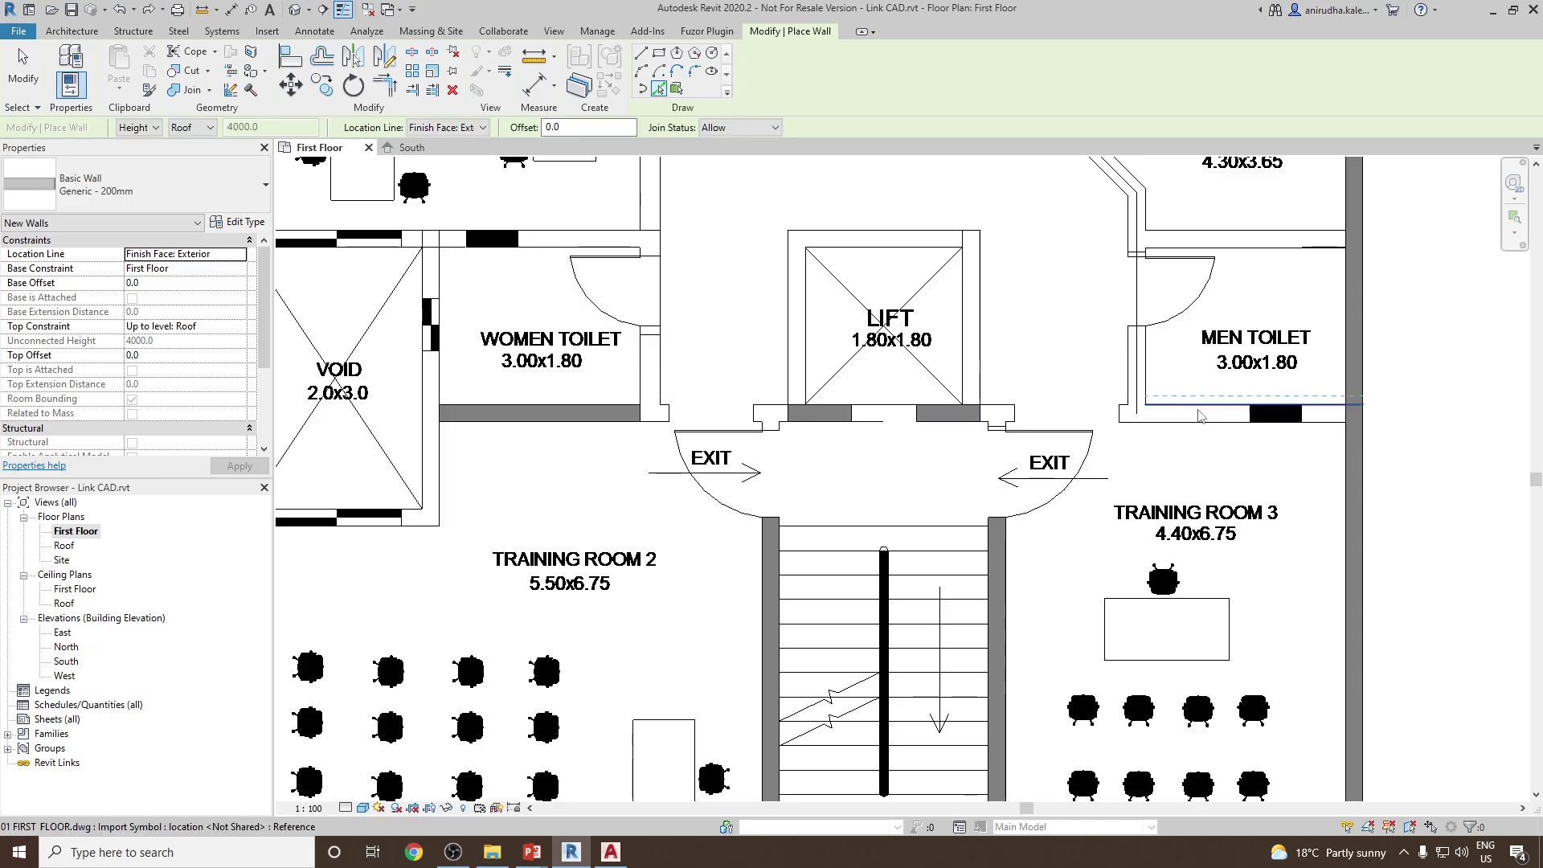
{"action": "left_click", "coordinate": [1199, 412]}
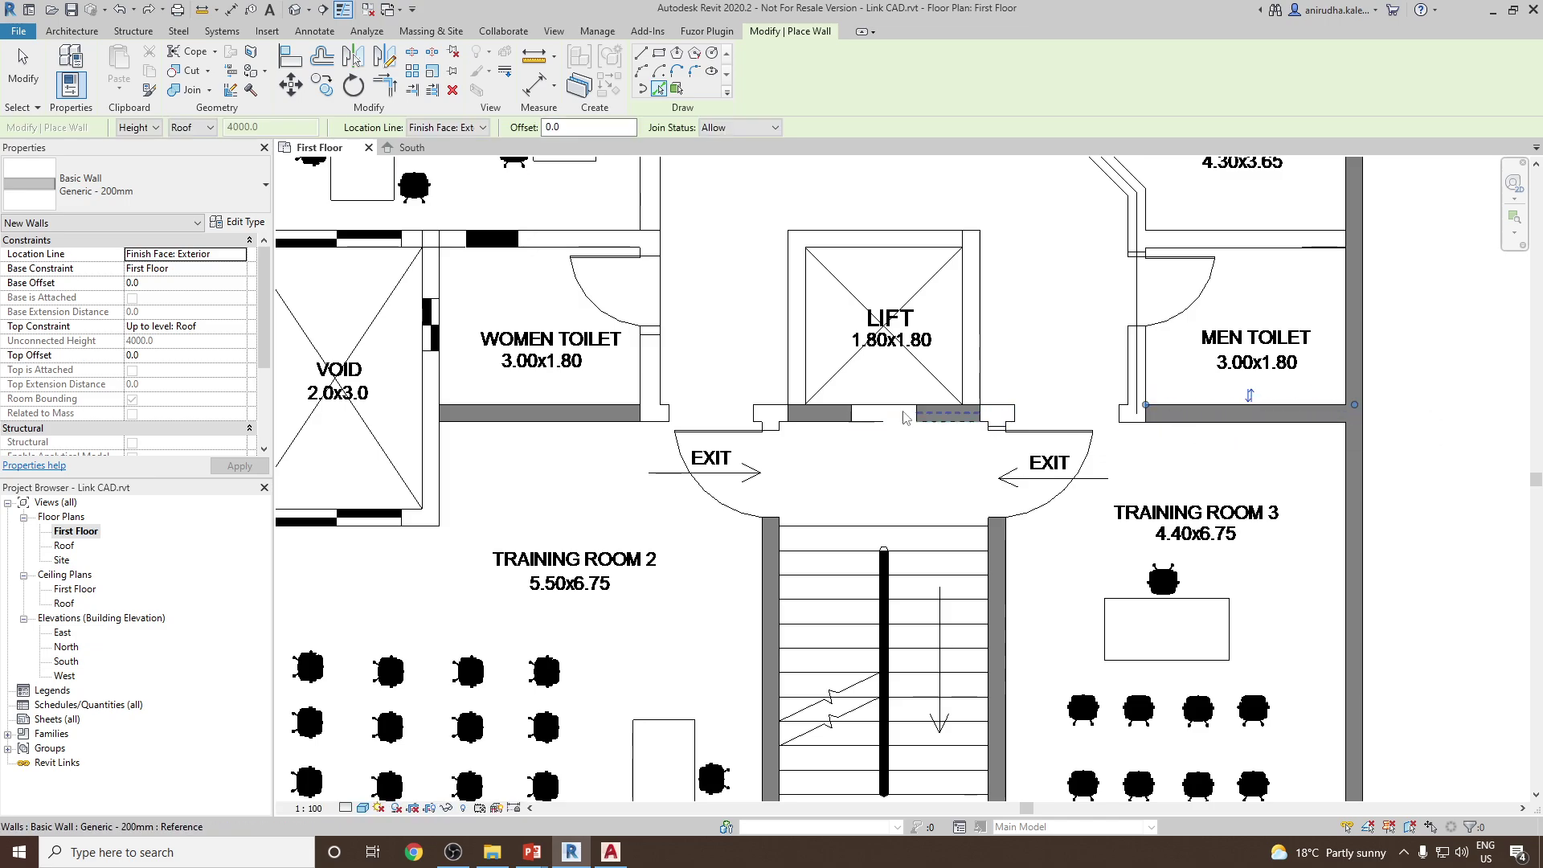
- Create the void's lower wall and the wall between the void and Women Toilet, with their thickness towards the void
{"action": "middle_click_drag", "start_coordinate": [560, 442], "coordinate": [981, 496]}
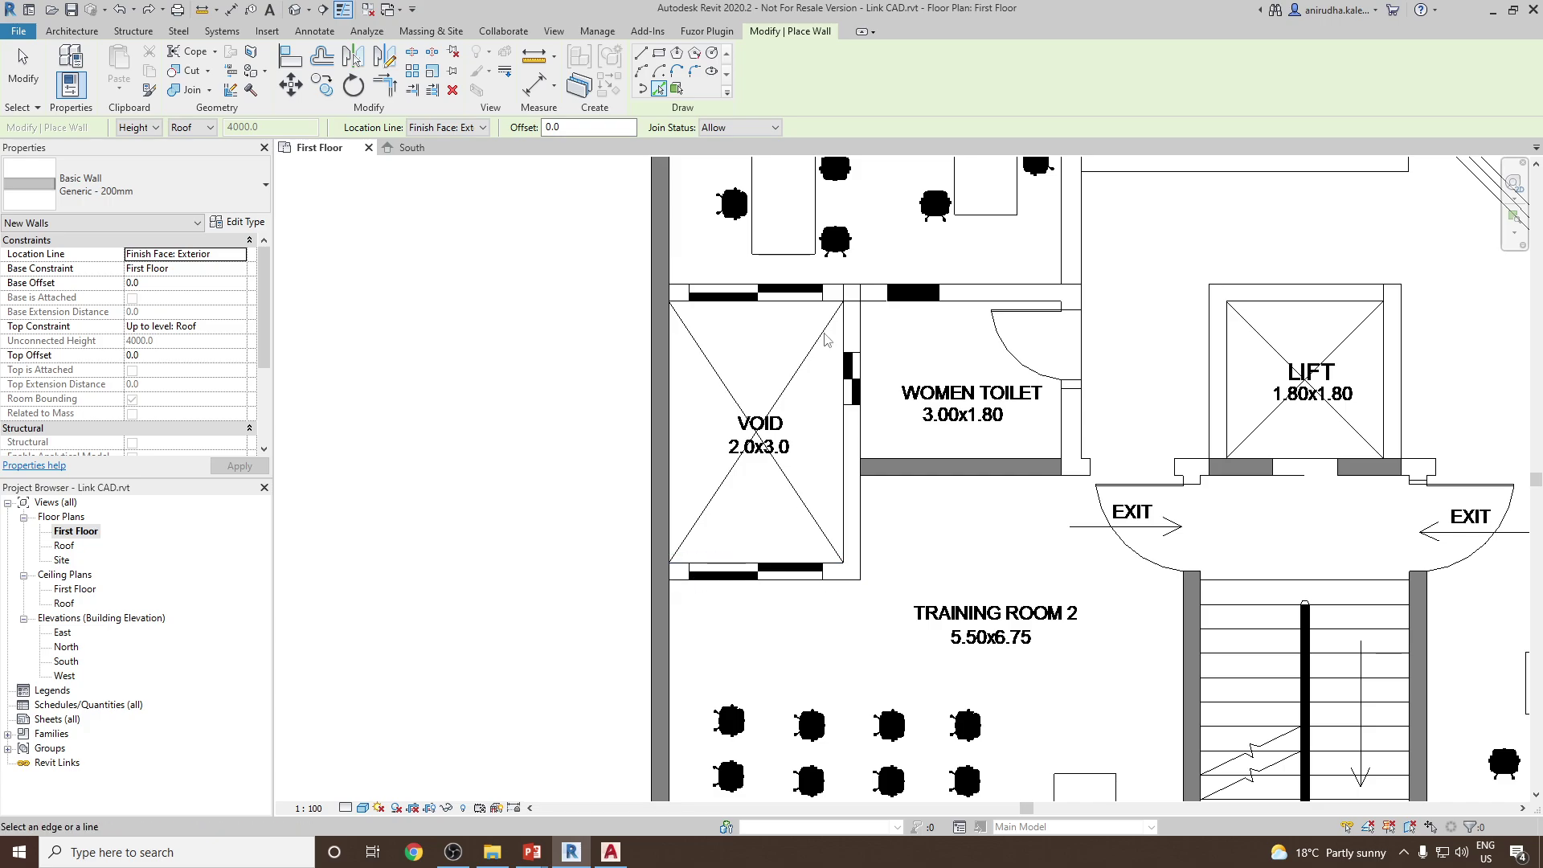
{"action": "scroll", "coordinate": [839, 582], "scroll_direction": "up", "scroll_amount": 3}
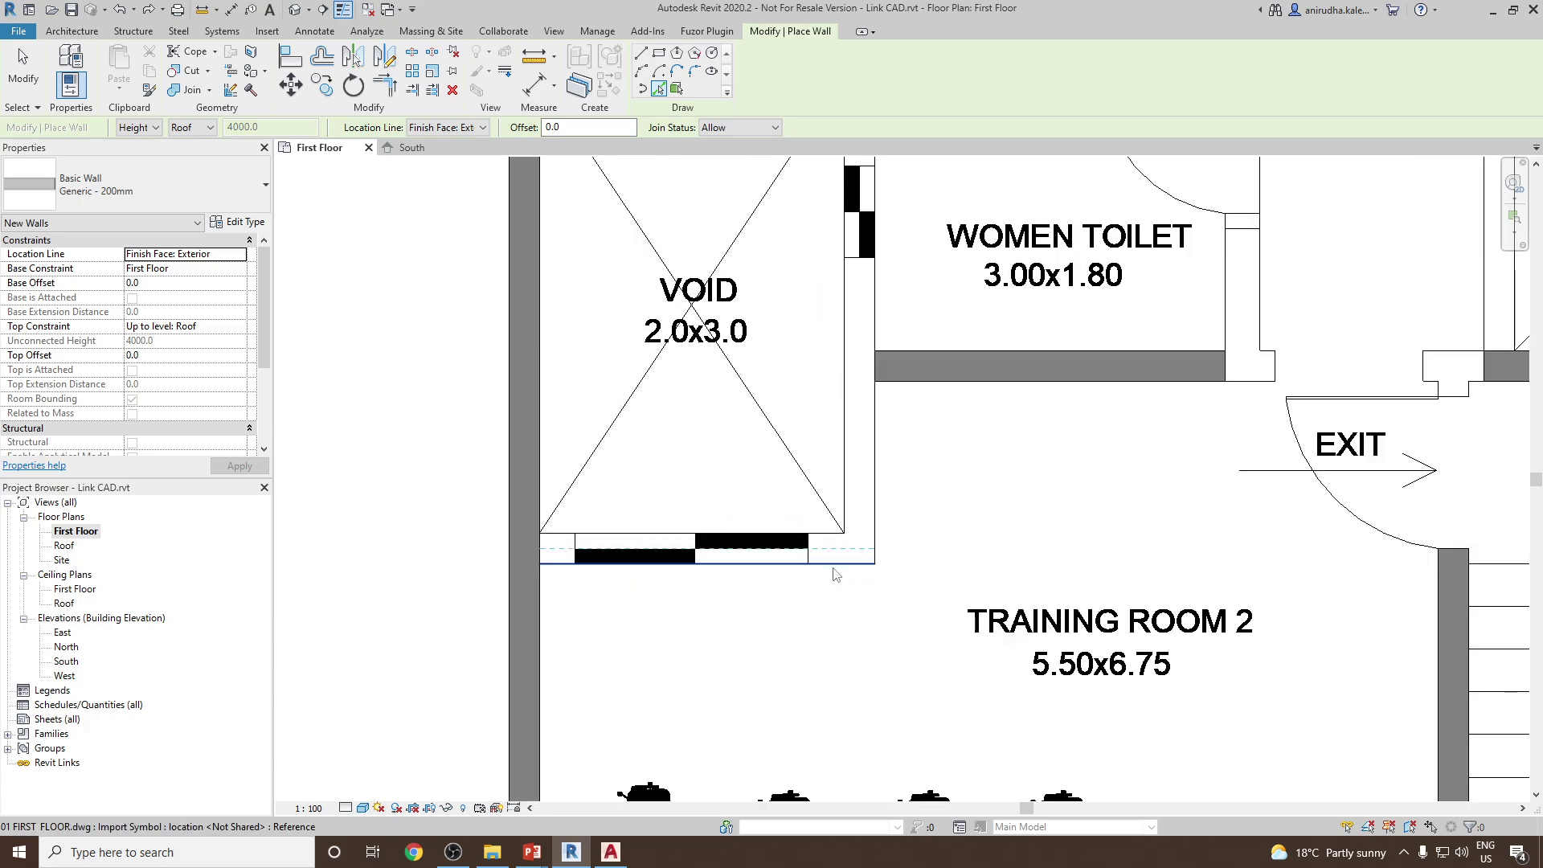
{"action": "left_click", "coordinate": [833, 566]}
{"action": "left_click", "coordinate": [867, 521]}
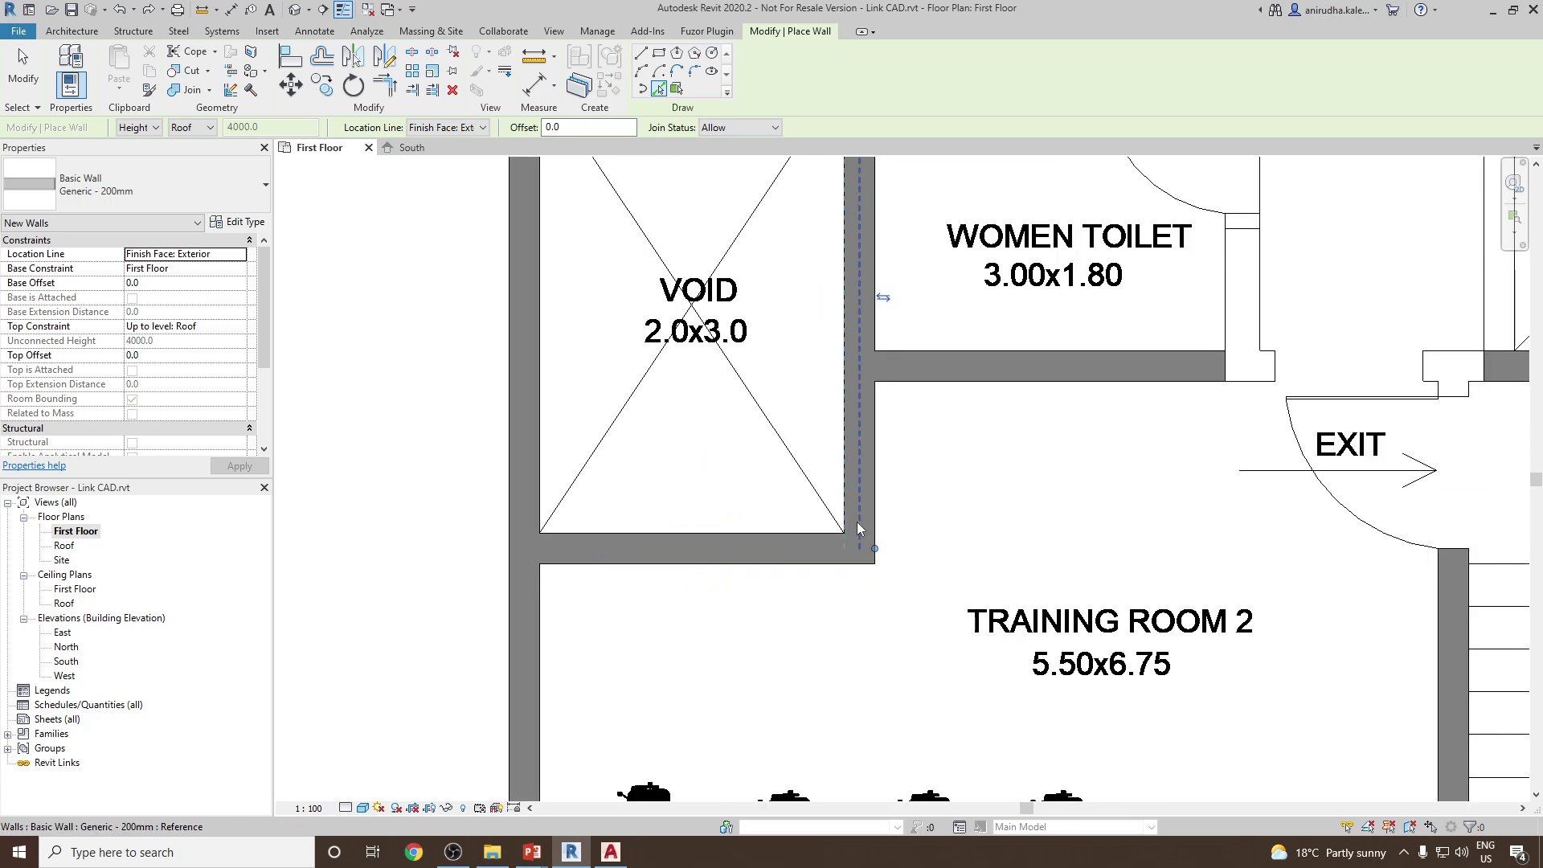
- Create the wall separating Staff Offices from the void and Women Toilet, picking the CAD line on the Staff Offices side
{"action": "scroll", "coordinate": [880, 550], "scroll_direction": "down", "scroll_amount": 3}
{"action": "scroll", "coordinate": [771, 381], "scroll_direction": "up", "scroll_amount": 2}
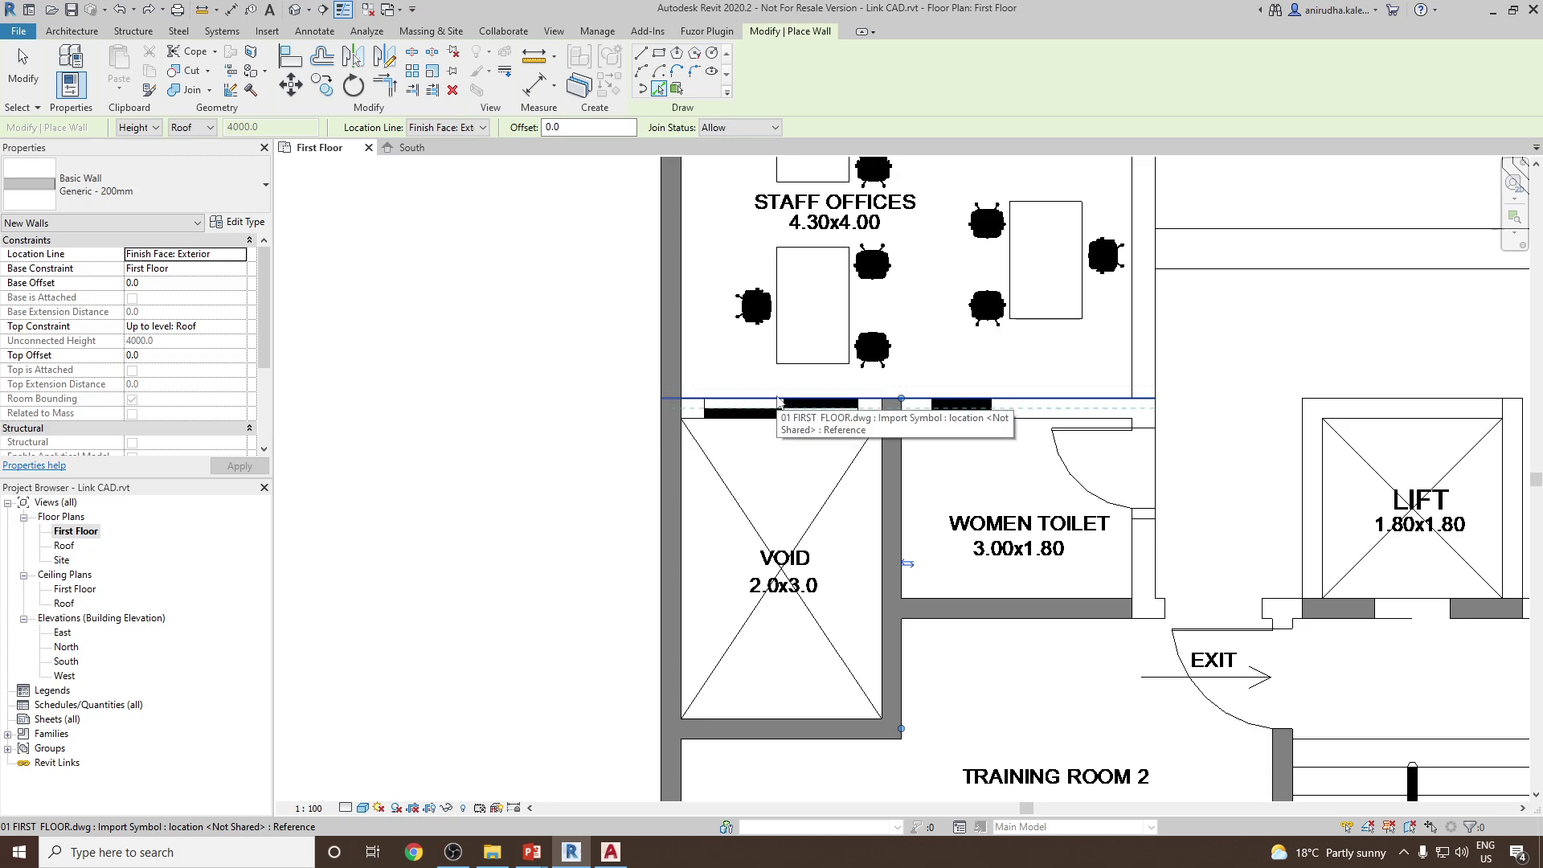
{"action": "middle_click_drag", "start_coordinate": [896, 287], "coordinate": [761, 390]}
- Try to create the Staff Offices wall facing the lift lobby with the 200 mm wall type from its CAD lines
{"action": "scroll", "coordinate": [868, 450], "scroll_direction": "down", "scroll_amount": 1}
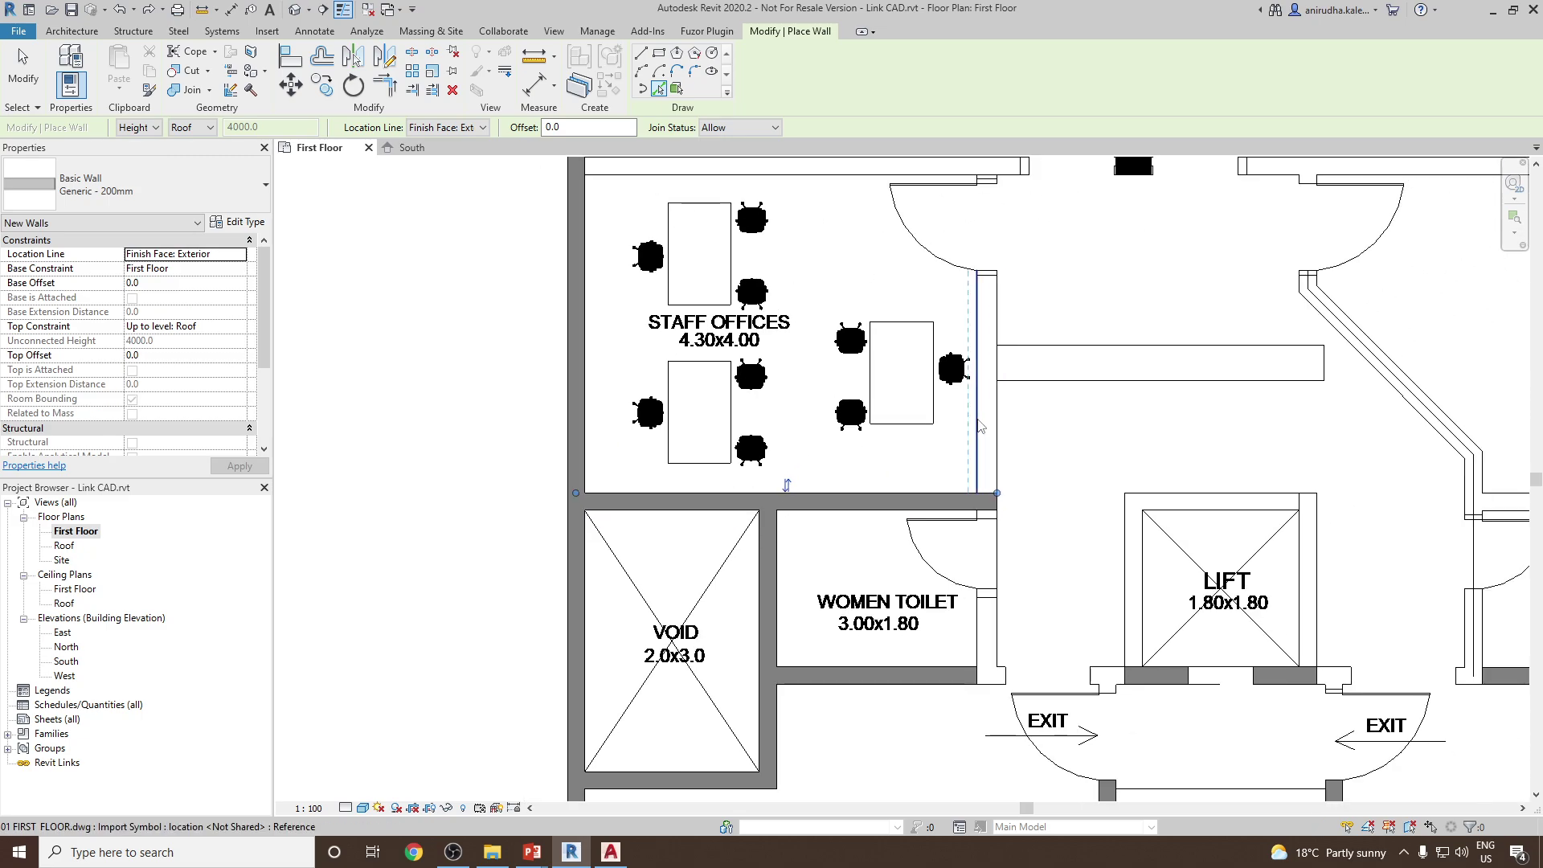
{"action": "left_click", "coordinate": [974, 418]}
{"action": "middle_click_drag", "start_coordinate": [984, 179], "coordinate": [954, 385]}
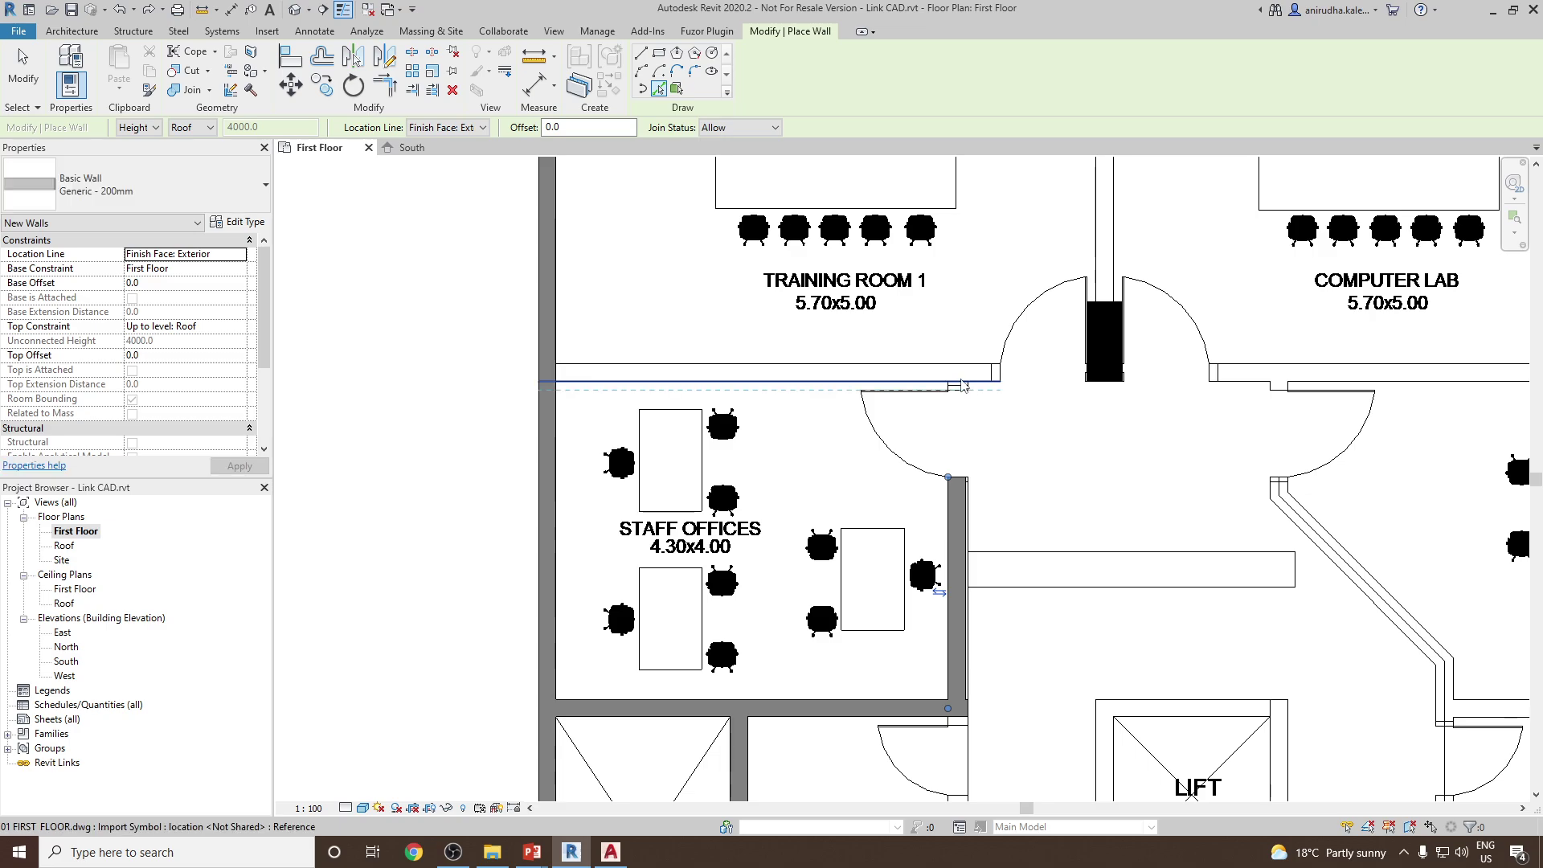
{"action": "scroll", "coordinate": [956, 402], "scroll_direction": "up", "scroll_amount": 2}
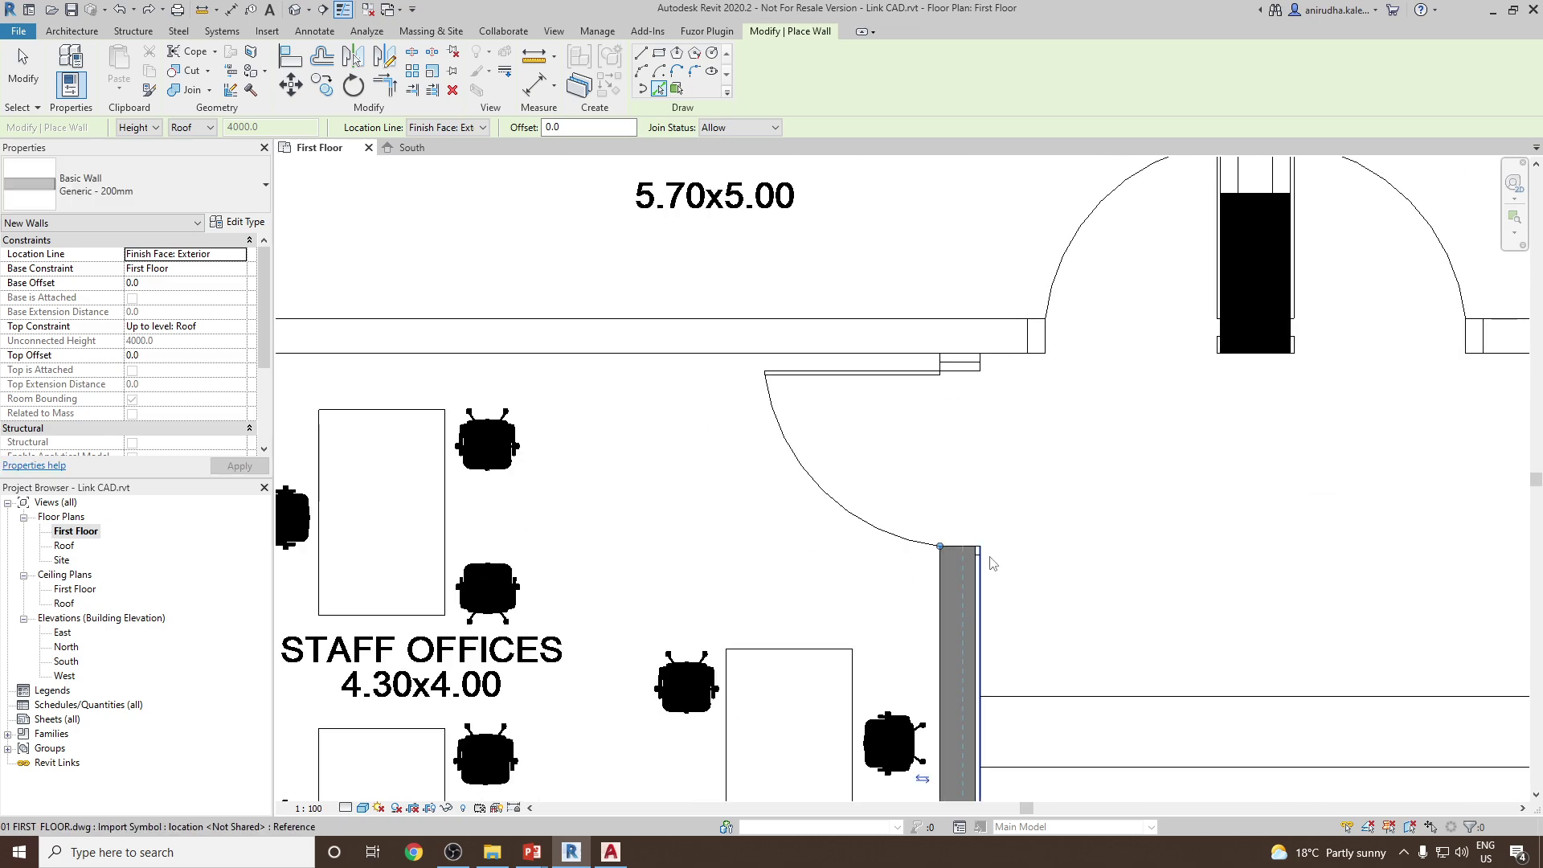
{"action": "scroll", "coordinate": [956, 462], "scroll_direction": "down", "scroll_amount": 2}
{"action": "middle_click_drag", "start_coordinate": [983, 636], "coordinate": [972, 402]}
{"action": "scroll", "coordinate": [971, 480], "scroll_direction": "up", "scroll_amount": 2}
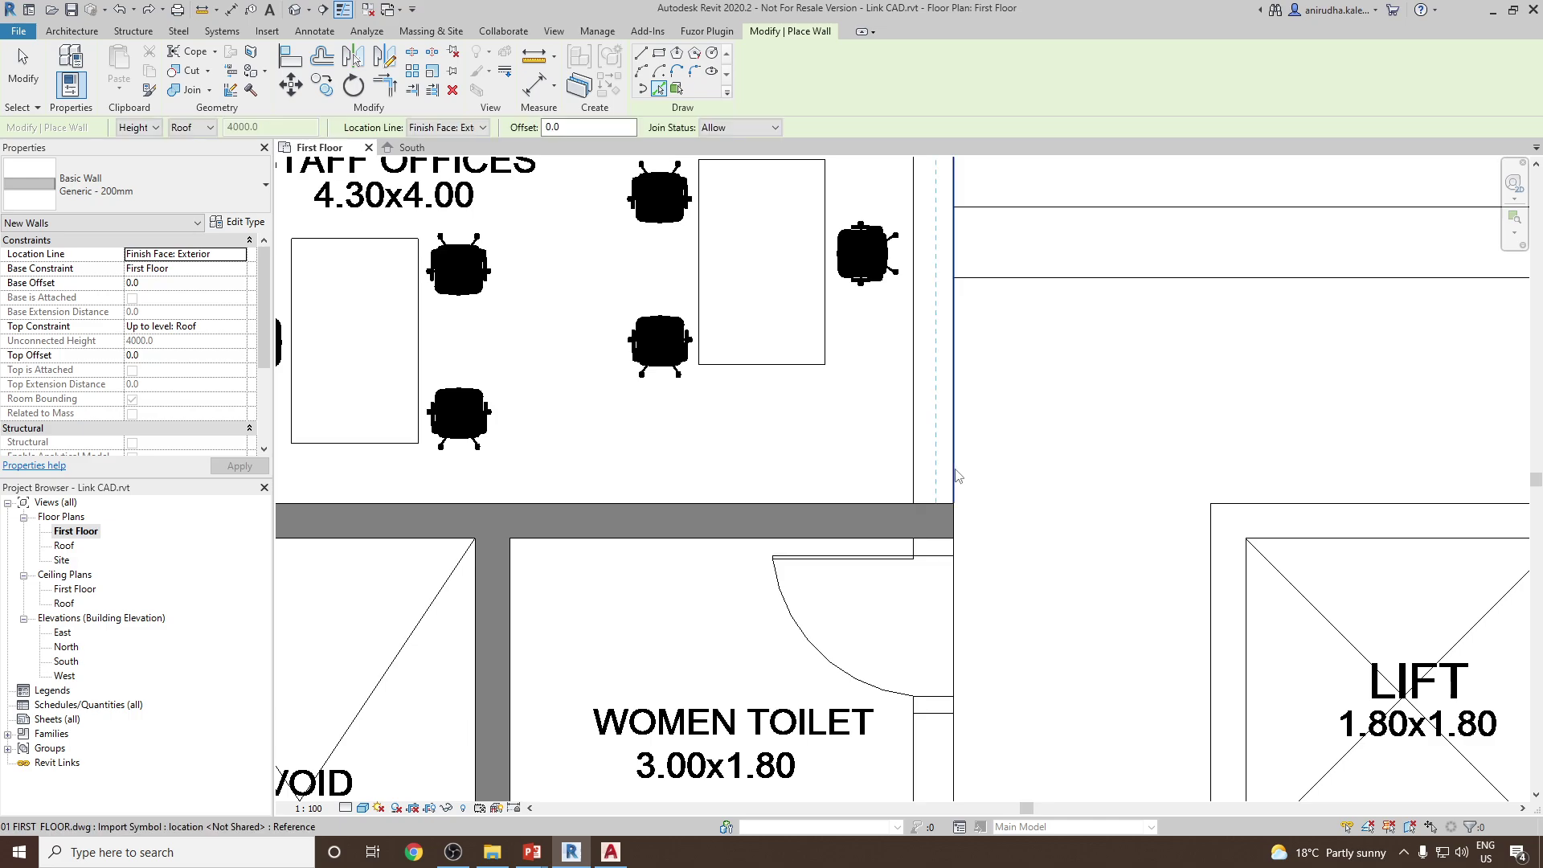
{"action": "left_click", "coordinate": [963, 479]}
{"action": "key", "text": "ctrl+z"}
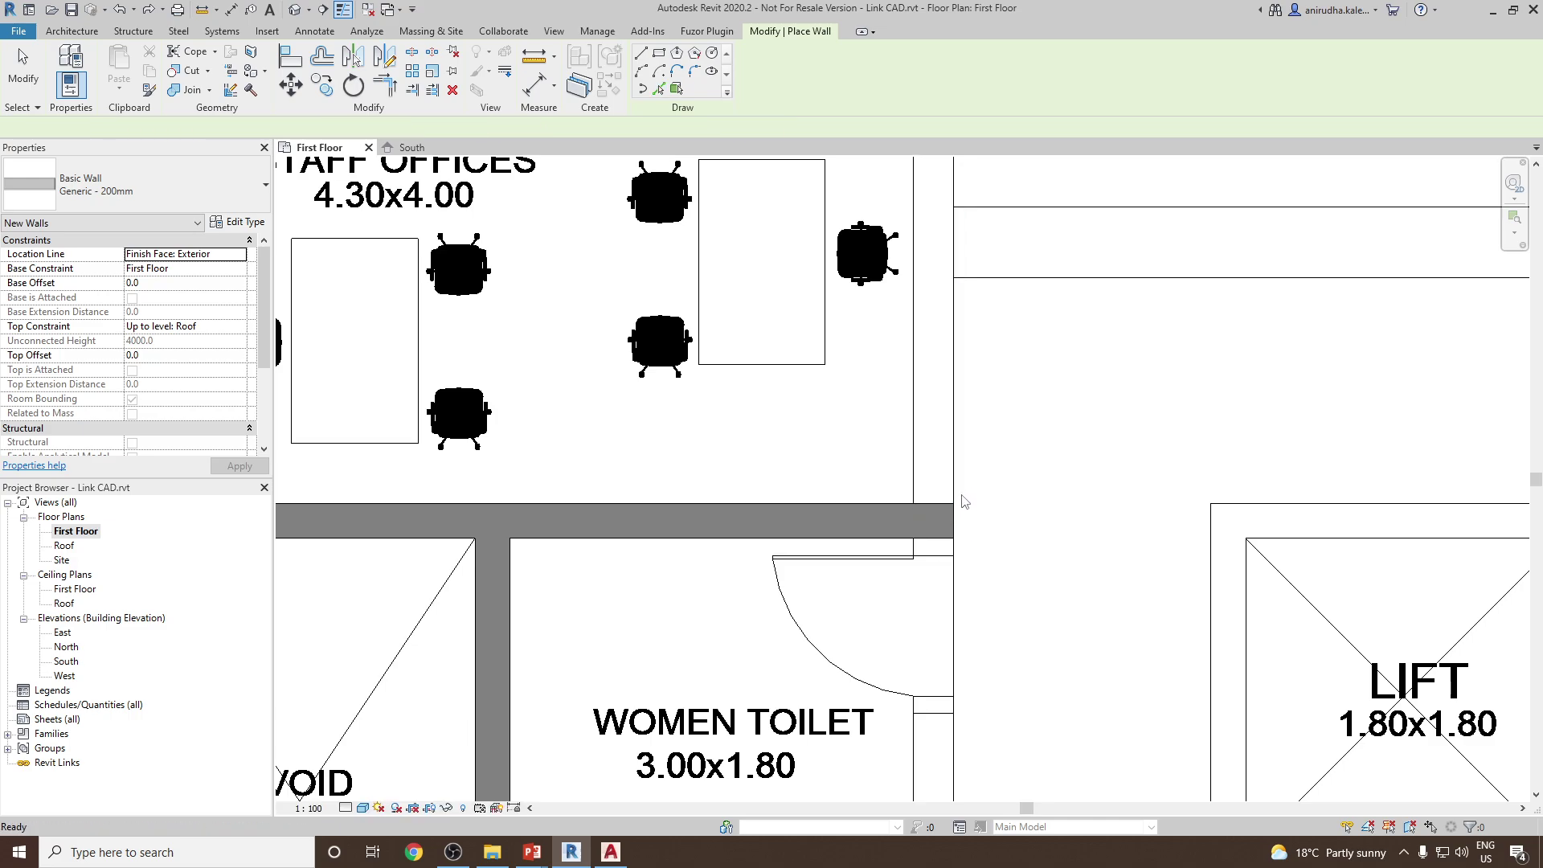
- Measure the wall thickness between the two CAD lines of the Staff Offices wall facing the lift lobby using an aligned dimension
{"action": "scroll", "coordinate": [962, 487], "scroll_direction": "up", "scroll_amount": 2}
{"action": "middle_click_drag", "start_coordinate": [962, 486], "coordinate": [963, 609]}
{"action": "key", "text": "Escape"}
{"action": "left_click", "coordinate": [763, 31]}
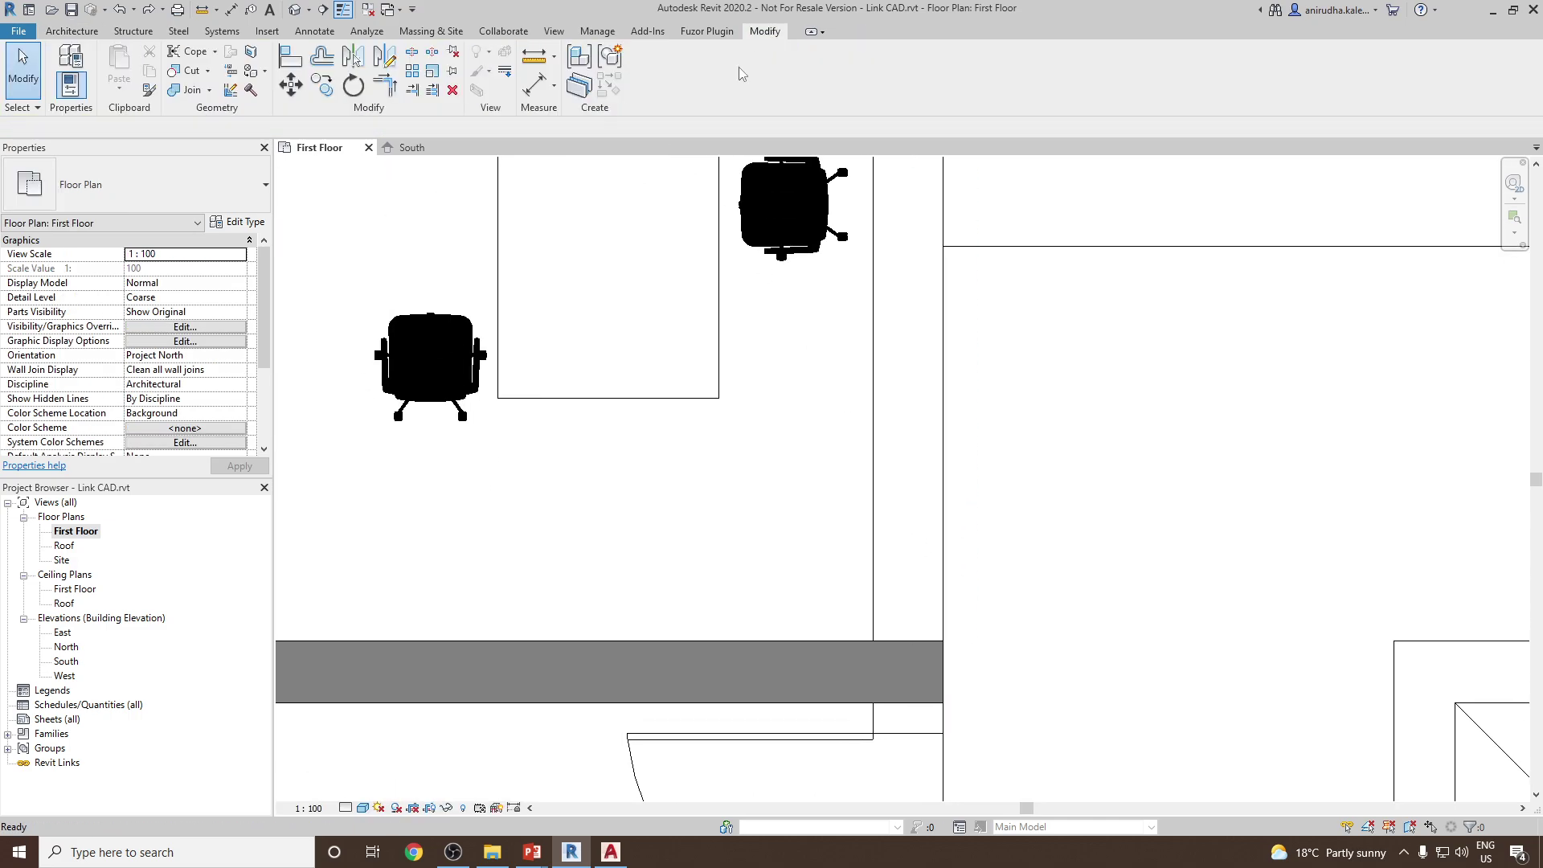
{"action": "left_click", "coordinate": [544, 92]}
{"action": "left_click", "coordinate": [873, 465]}
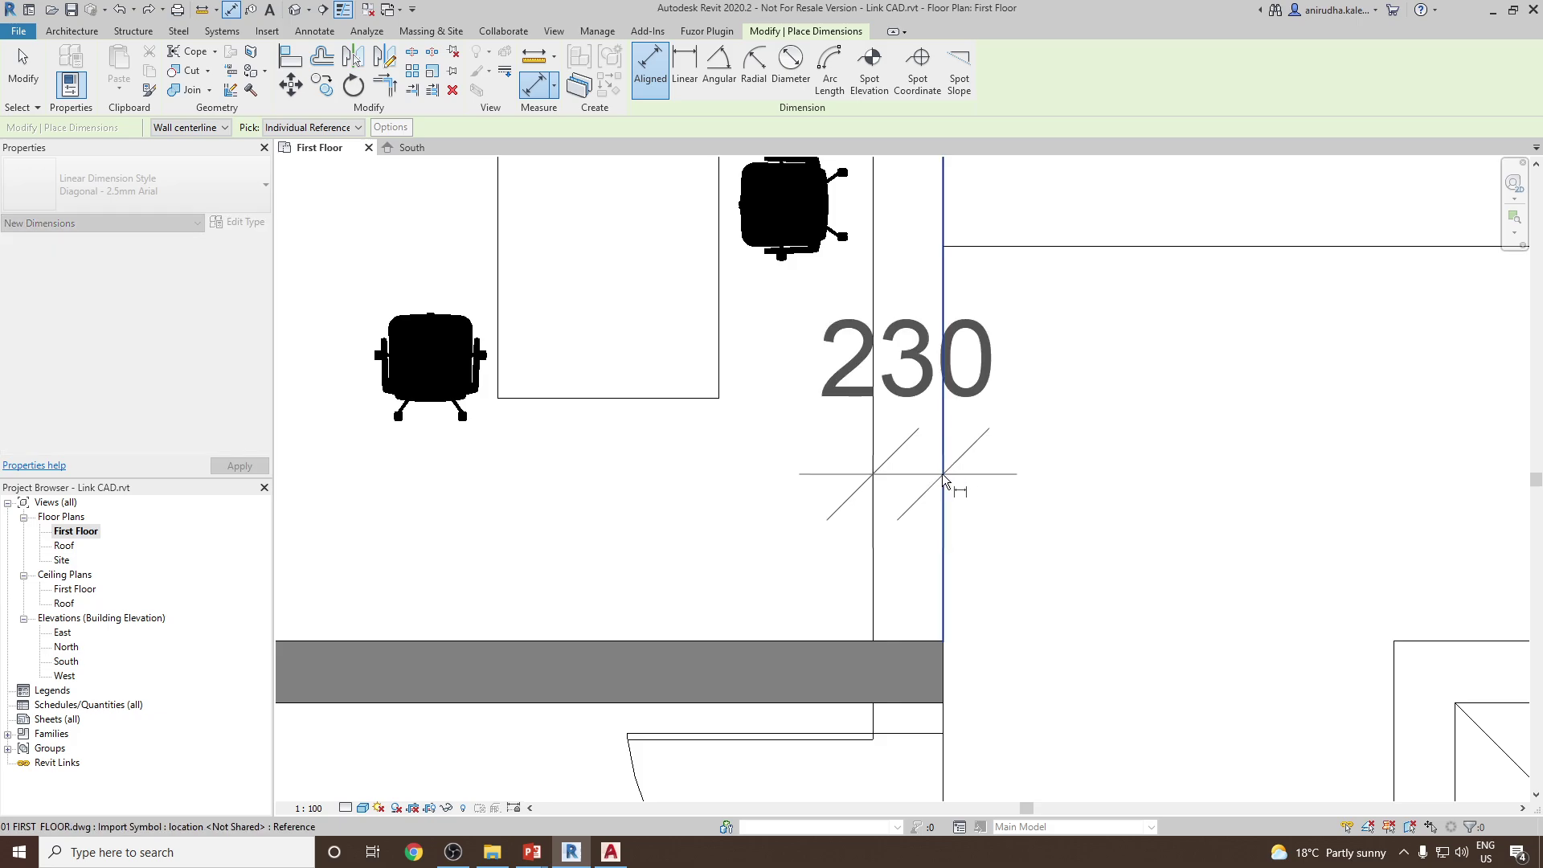
{"action": "scroll", "coordinate": [946, 434], "scroll_direction": "down", "scroll_amount": 6}
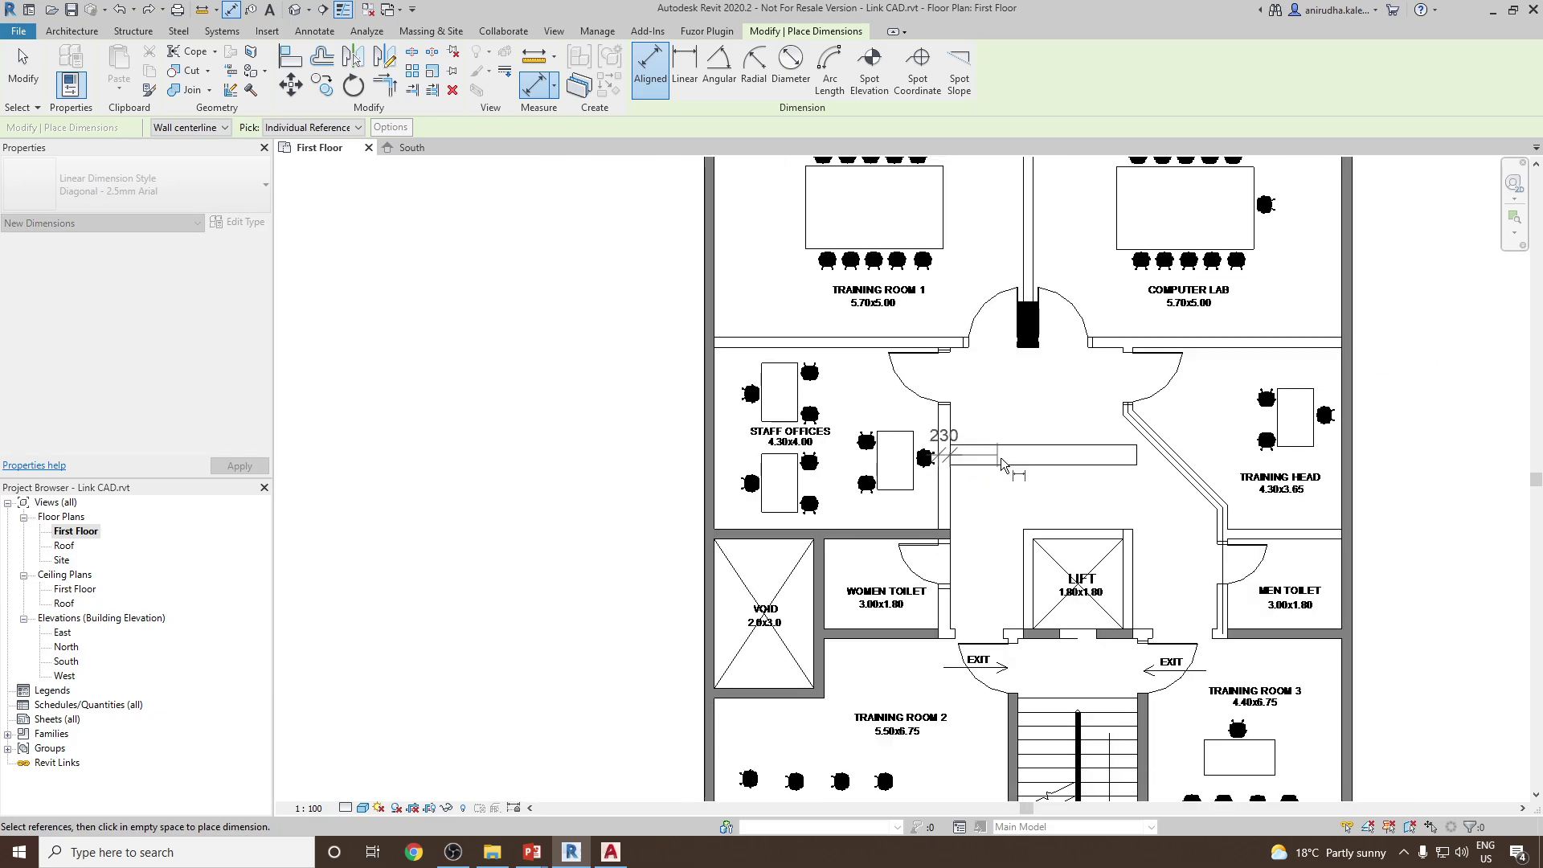
{"action": "middle_click_drag", "start_coordinate": [1033, 451], "coordinate": [1022, 579]}
{"action": "scroll", "coordinate": [947, 589], "scroll_direction": "up", "scroll_amount": 5}
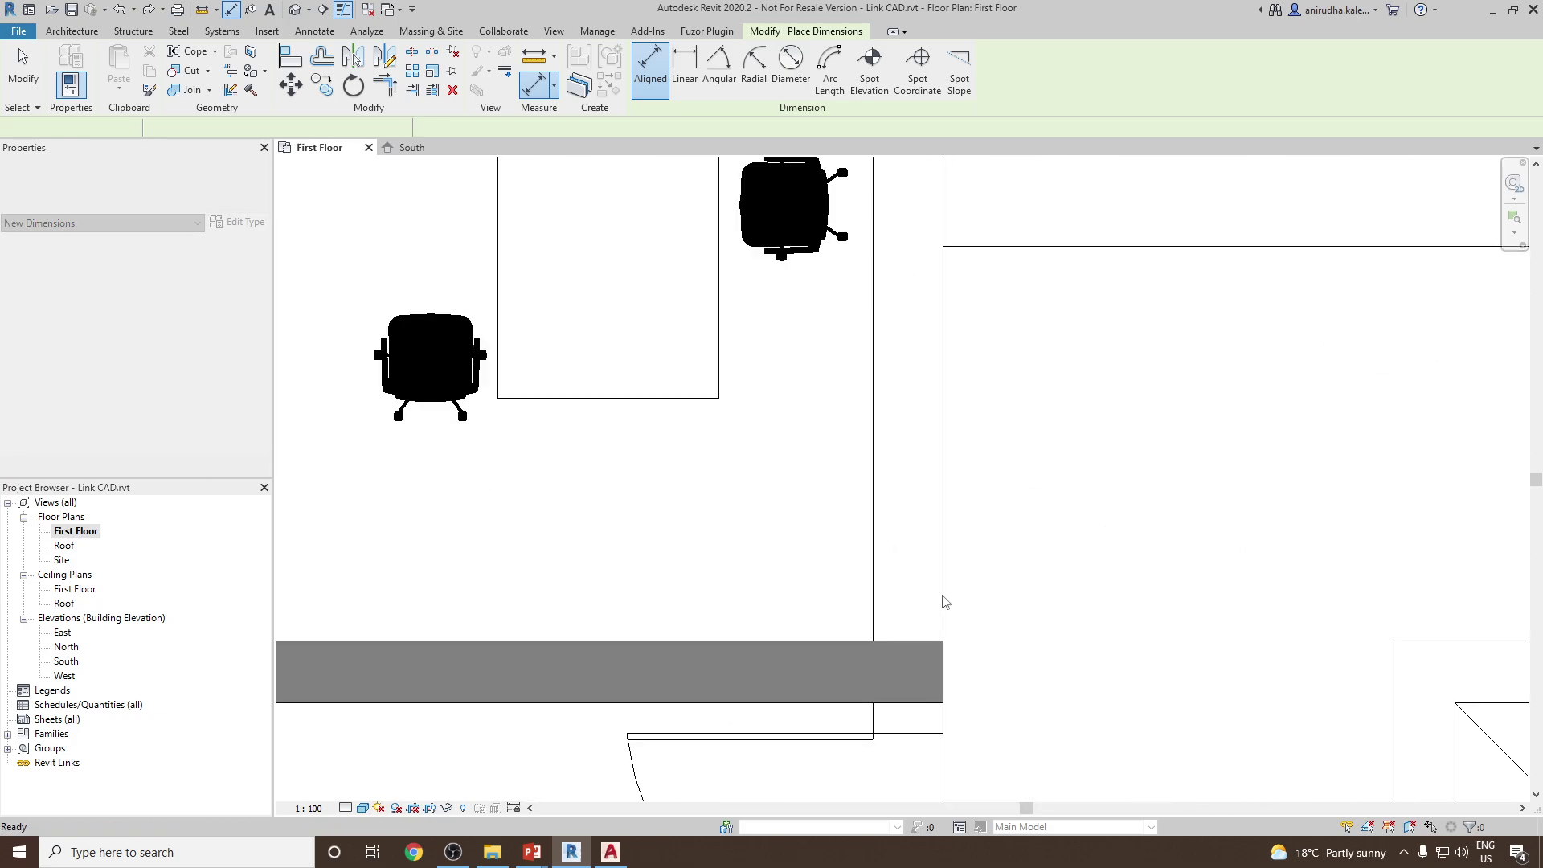
{"action": "key", "text": "Escape"}
{"action": "key", "text": "Escape"}
- Duplicate the type of the wall between Staff Offices and Women Toilet as a new wall type named 230
{"action": "scroll", "coordinate": [754, 478], "scroll_direction": "down", "scroll_amount": 2}
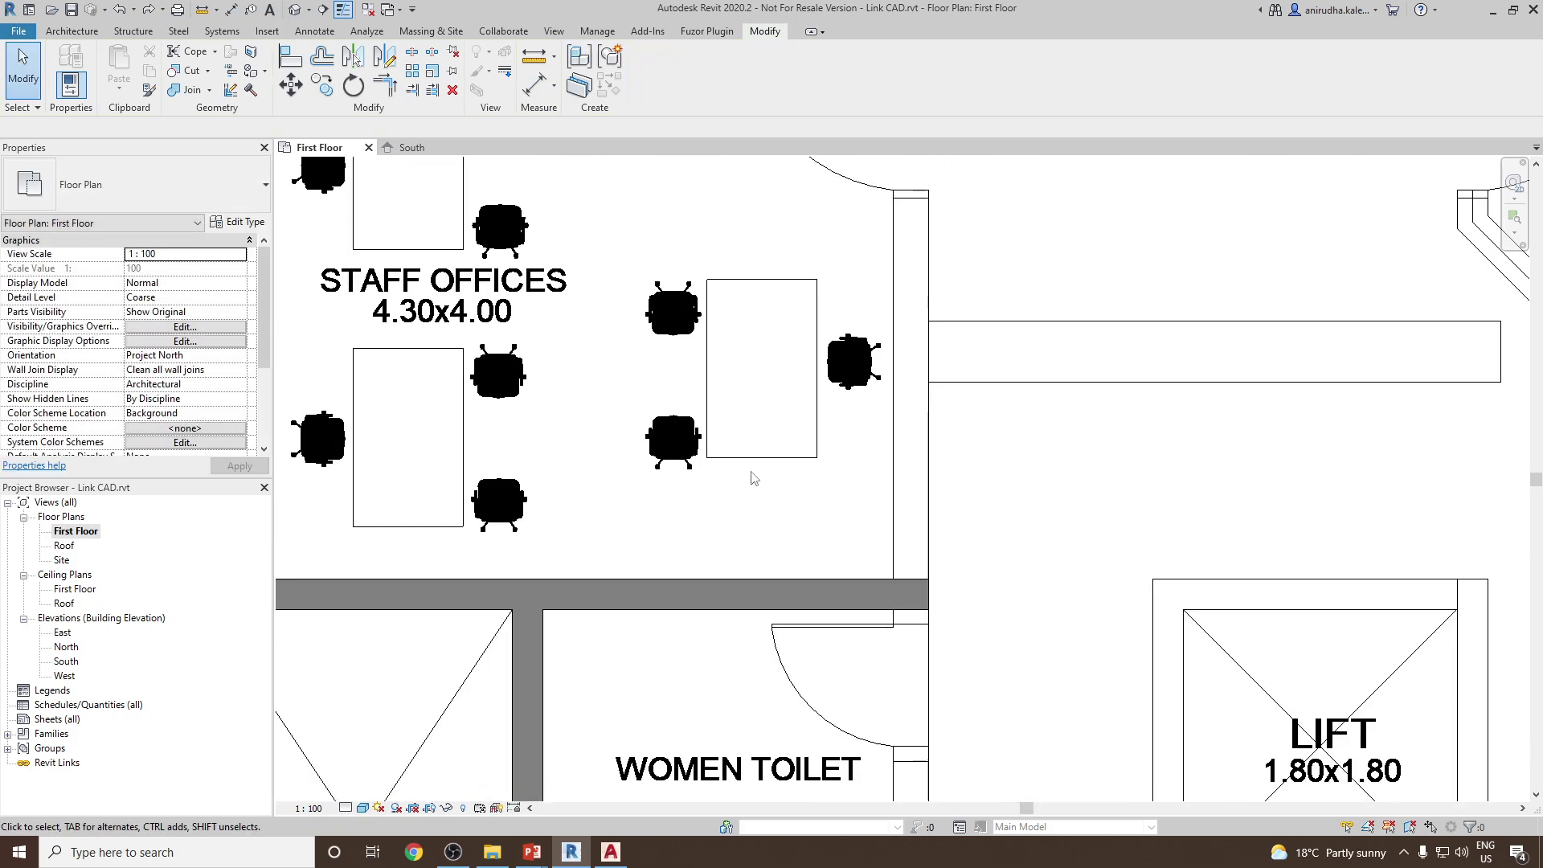
{"action": "left_click", "coordinate": [804, 593]}
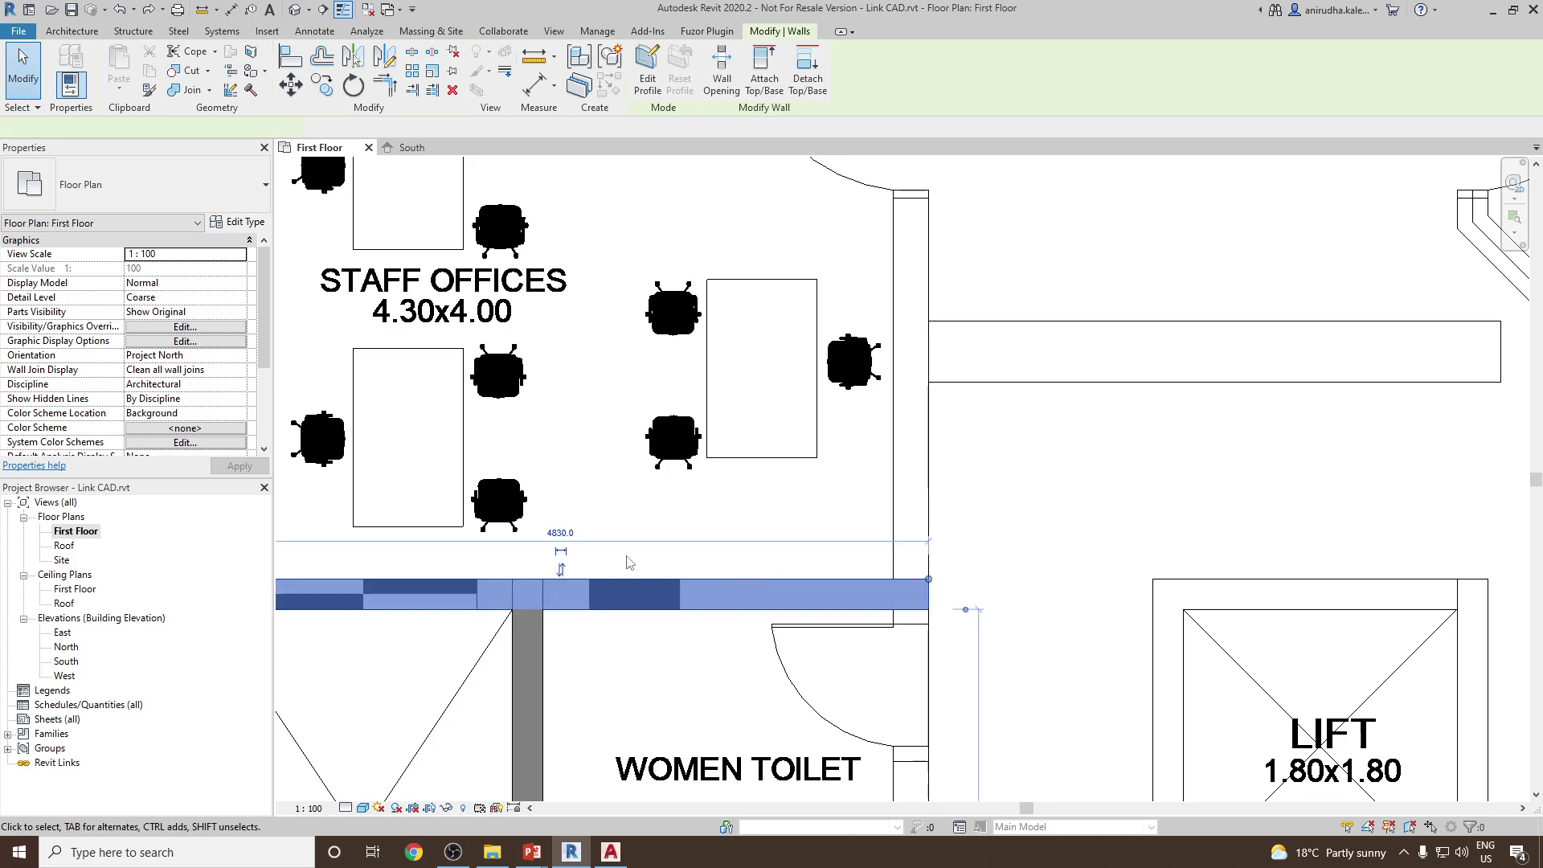
{"action": "left_click", "coordinate": [249, 229]}
{"action": "left_click", "coordinate": [710, 374]}
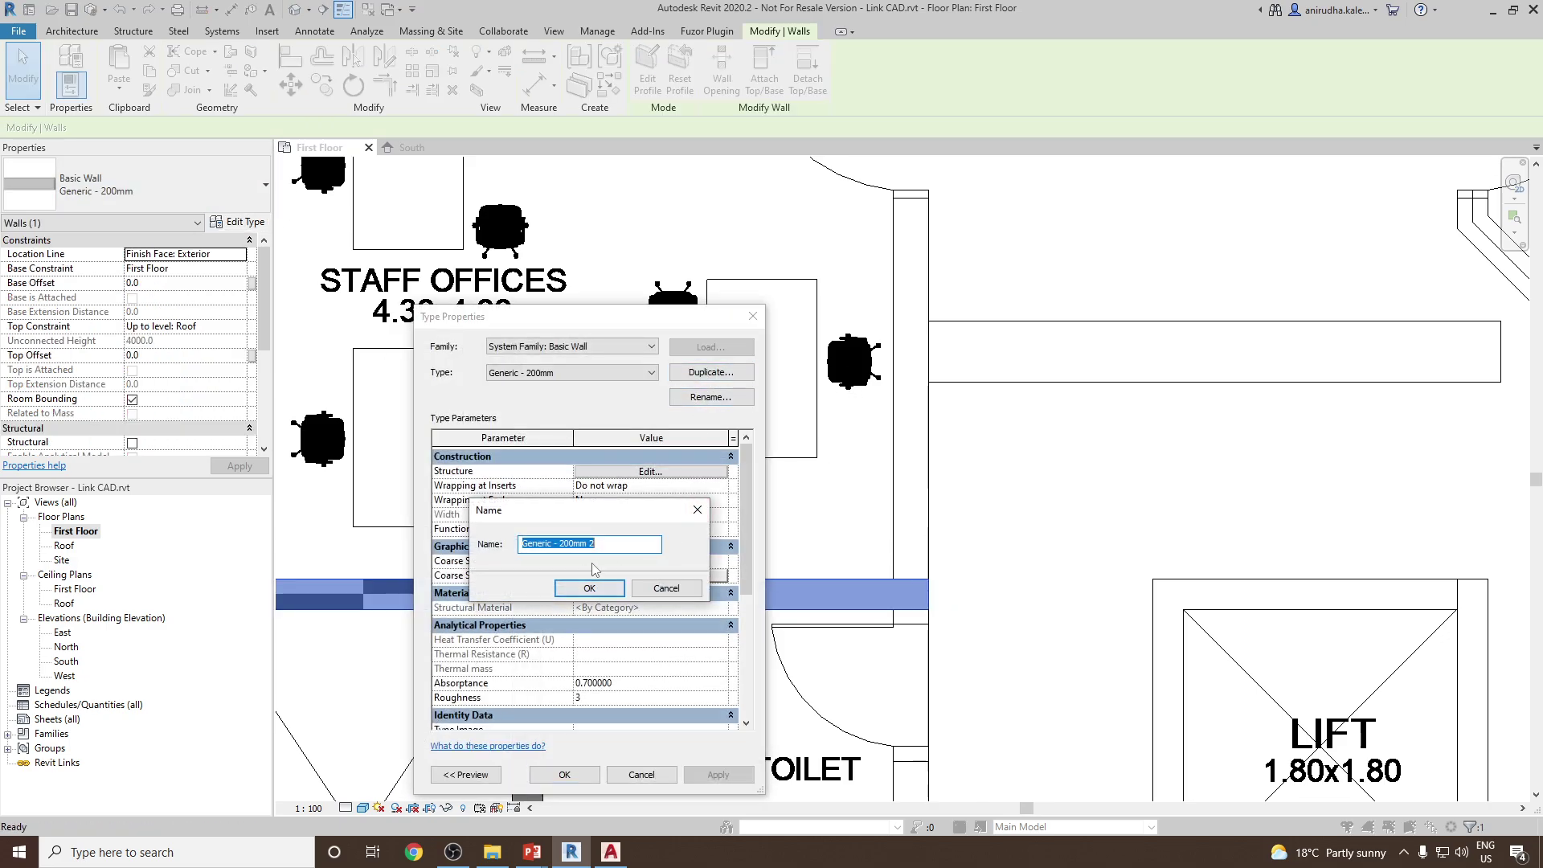
{"action": "key", "text": "Return"}
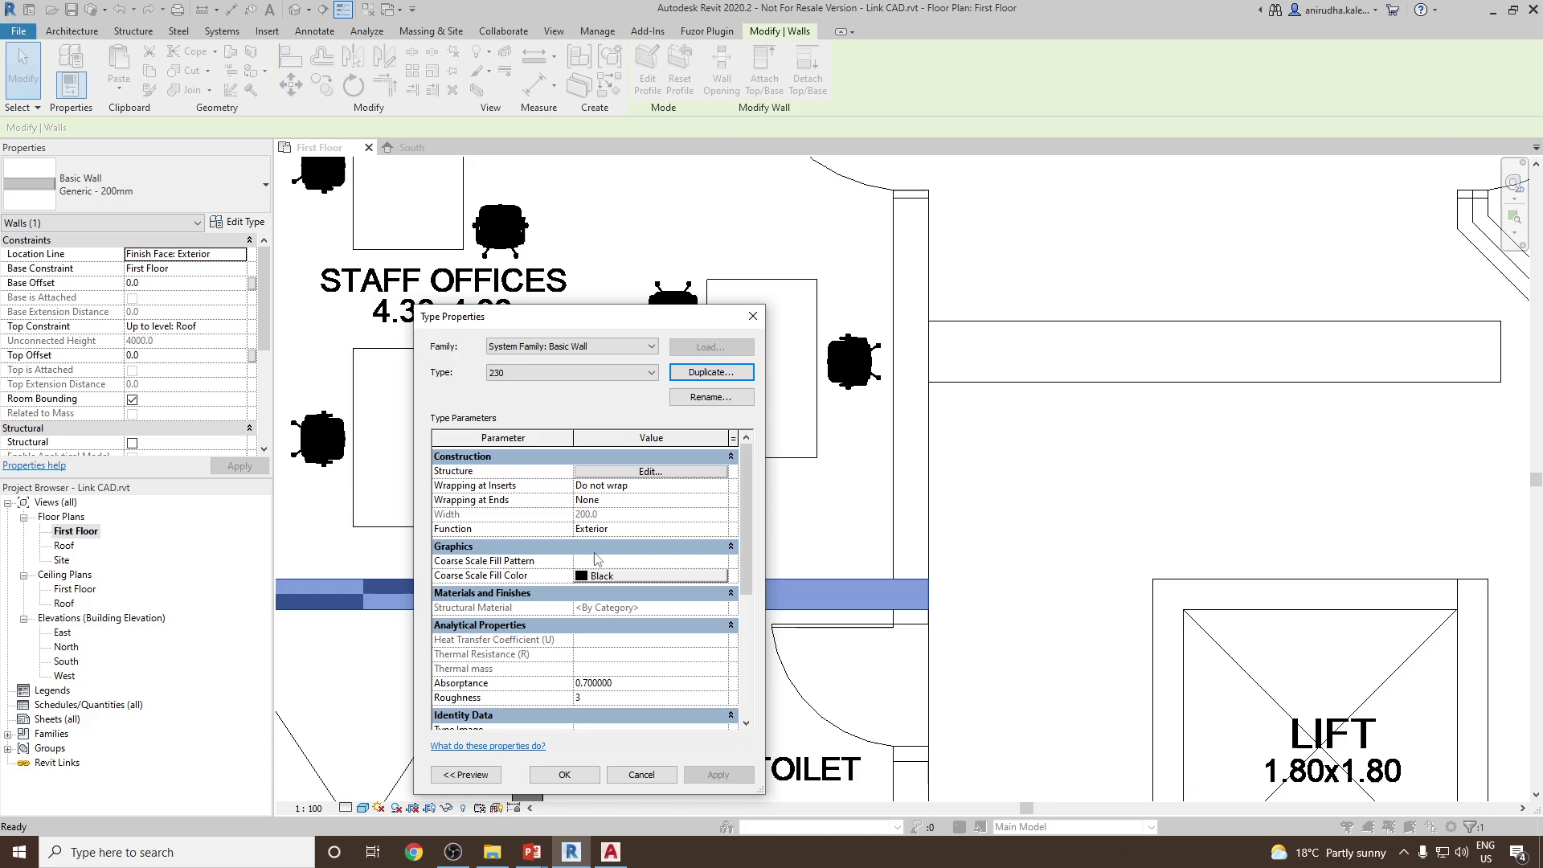
- Set the 230 wall type's structure layer thickness to 230 mm and apply the type to the selected wall
{"action": "left_click", "coordinate": [640, 472]}
{"action": "left_click", "coordinate": [606, 505]}
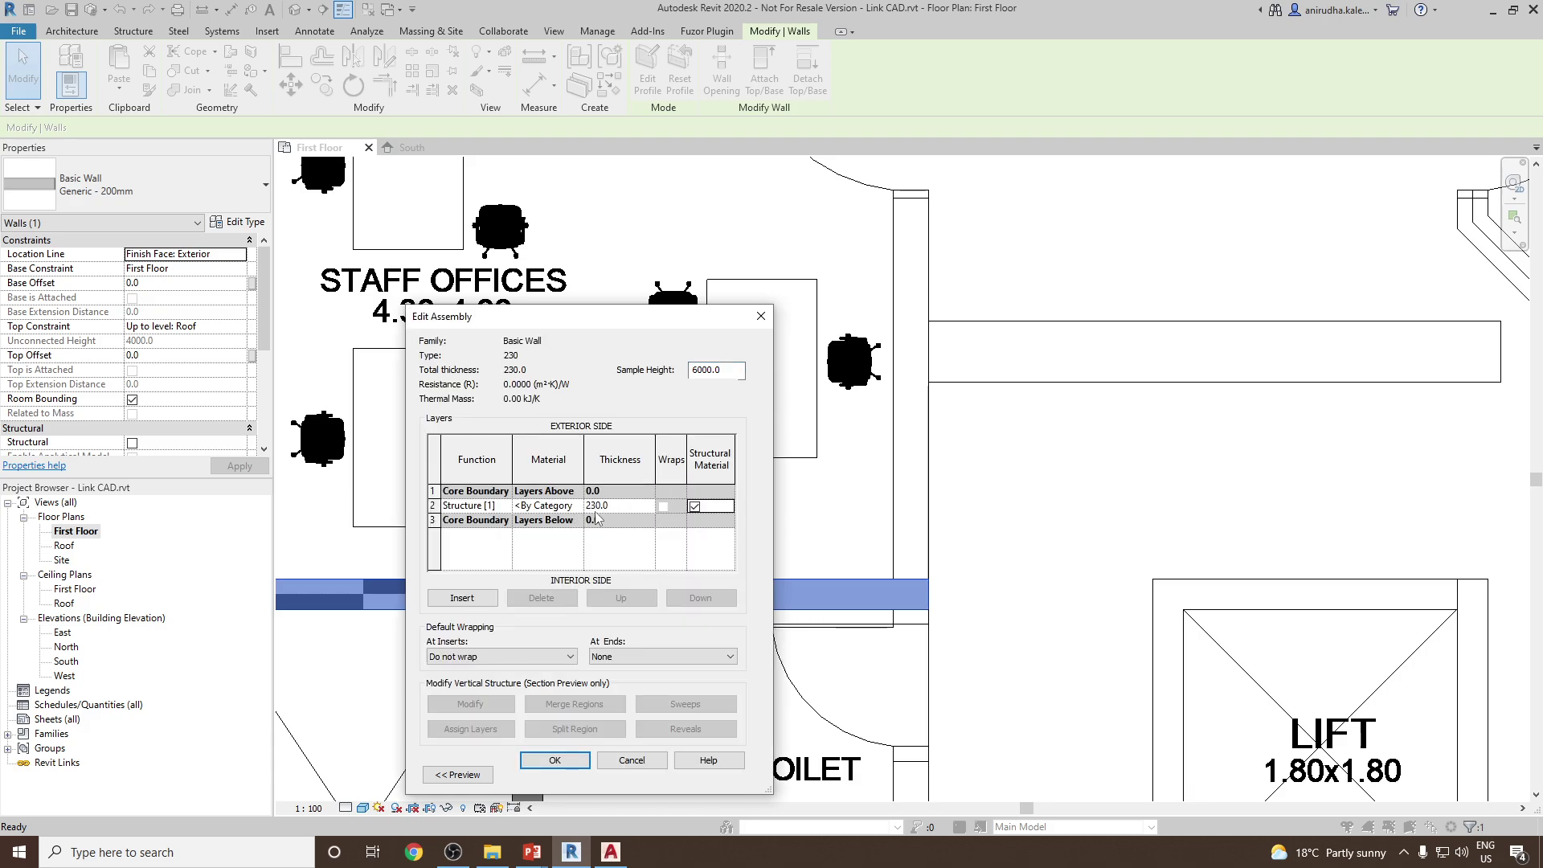
{"action": "left_click", "coordinate": [554, 760]}
{"action": "left_click", "coordinate": [564, 774]}
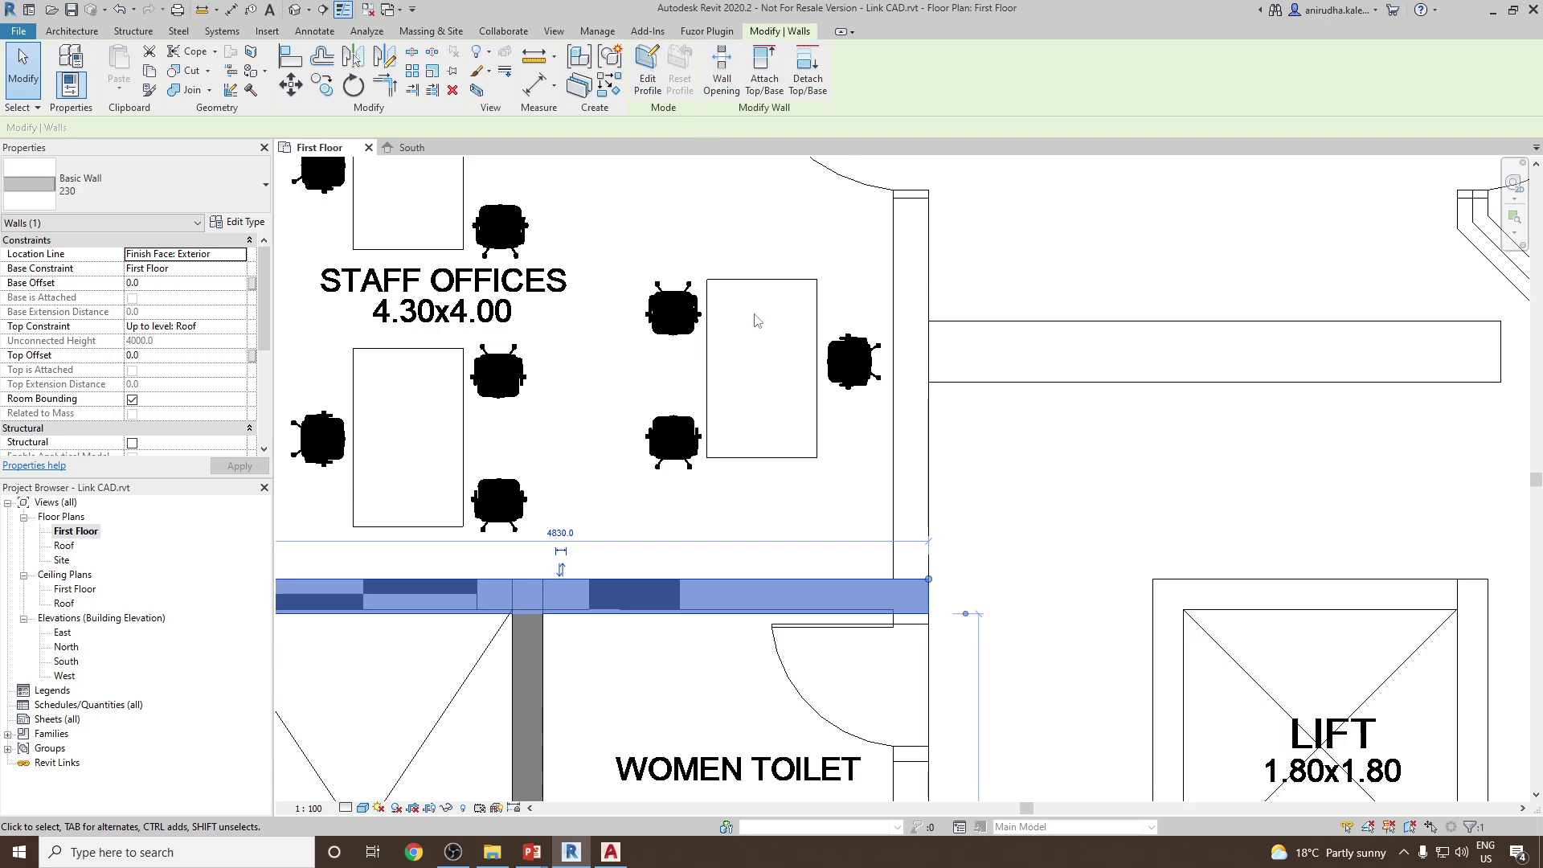
{"action": "left_click", "coordinate": [612, 247]}
- Create the Staff Offices wall facing the lift lobby with the 230 wall type by picking its outer CAD line
{"action": "left_click", "coordinate": [71, 32]}
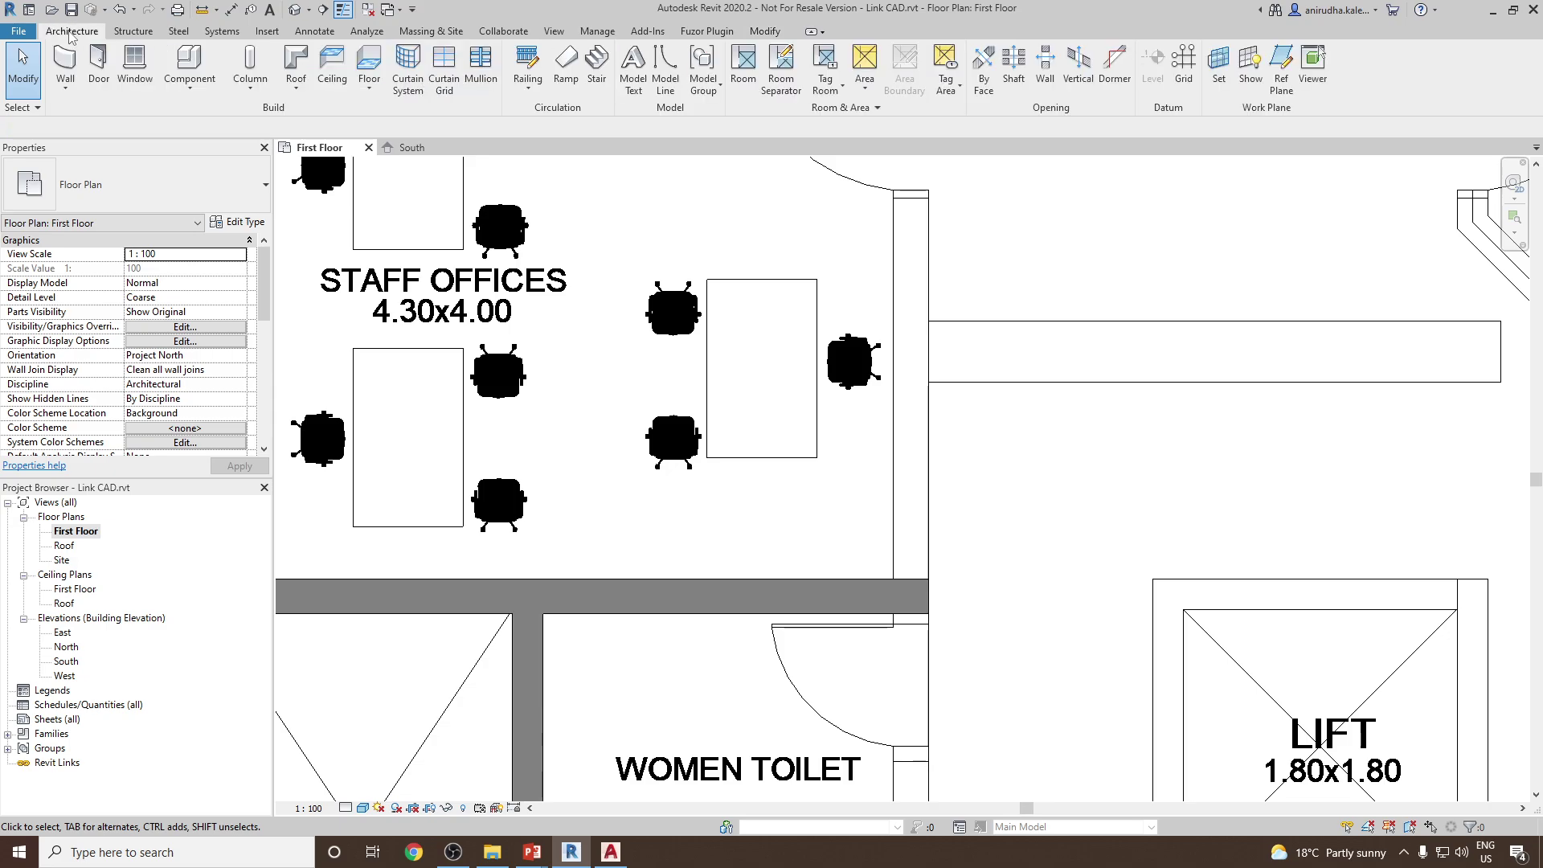
{"action": "left_click", "coordinate": [64, 65]}
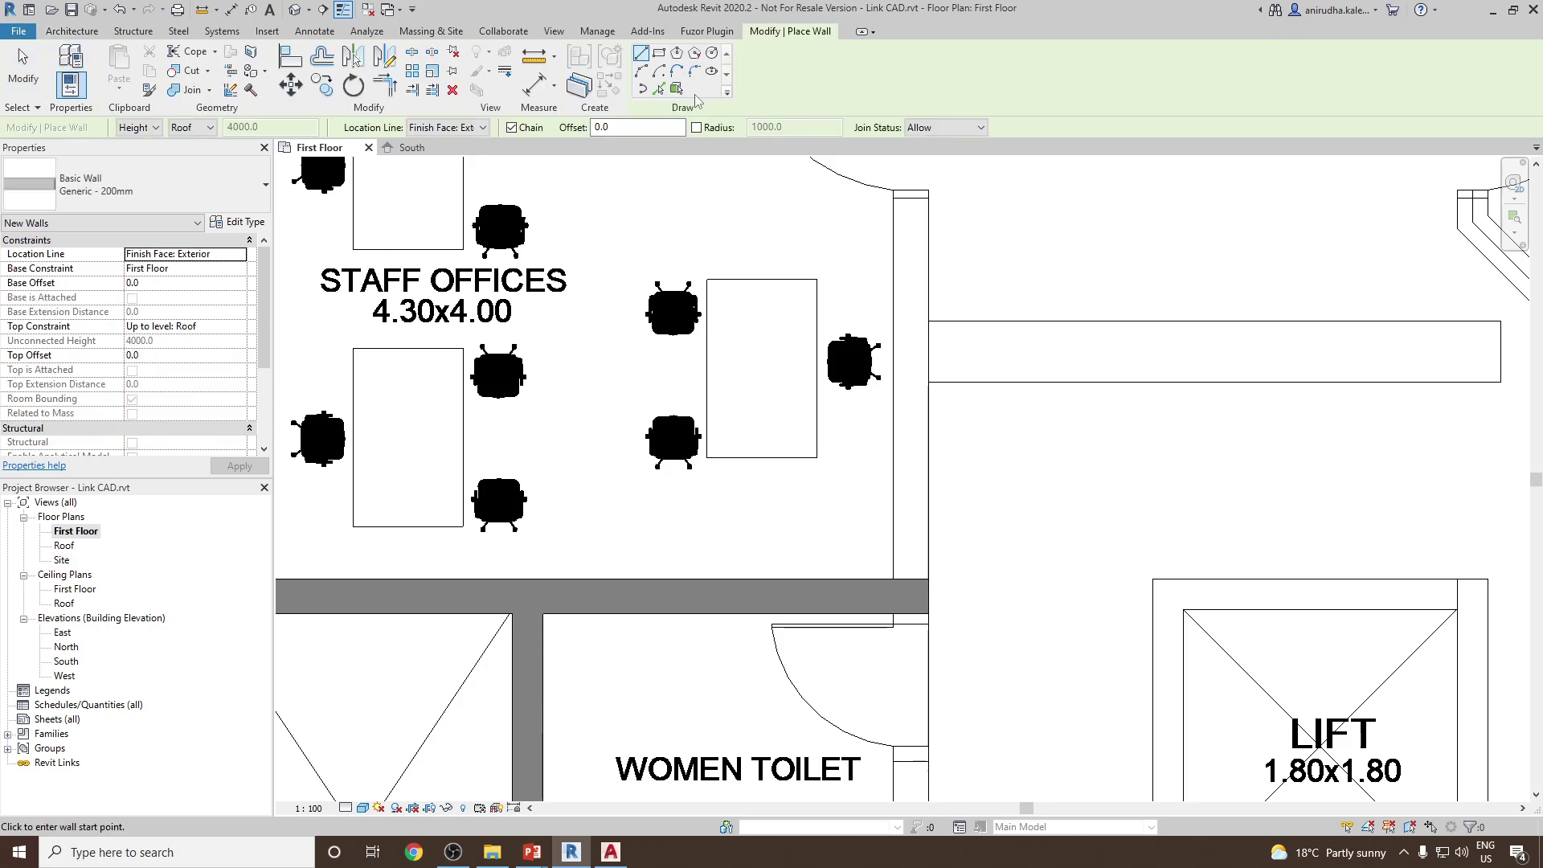
{"action": "left_click", "coordinate": [658, 88]}
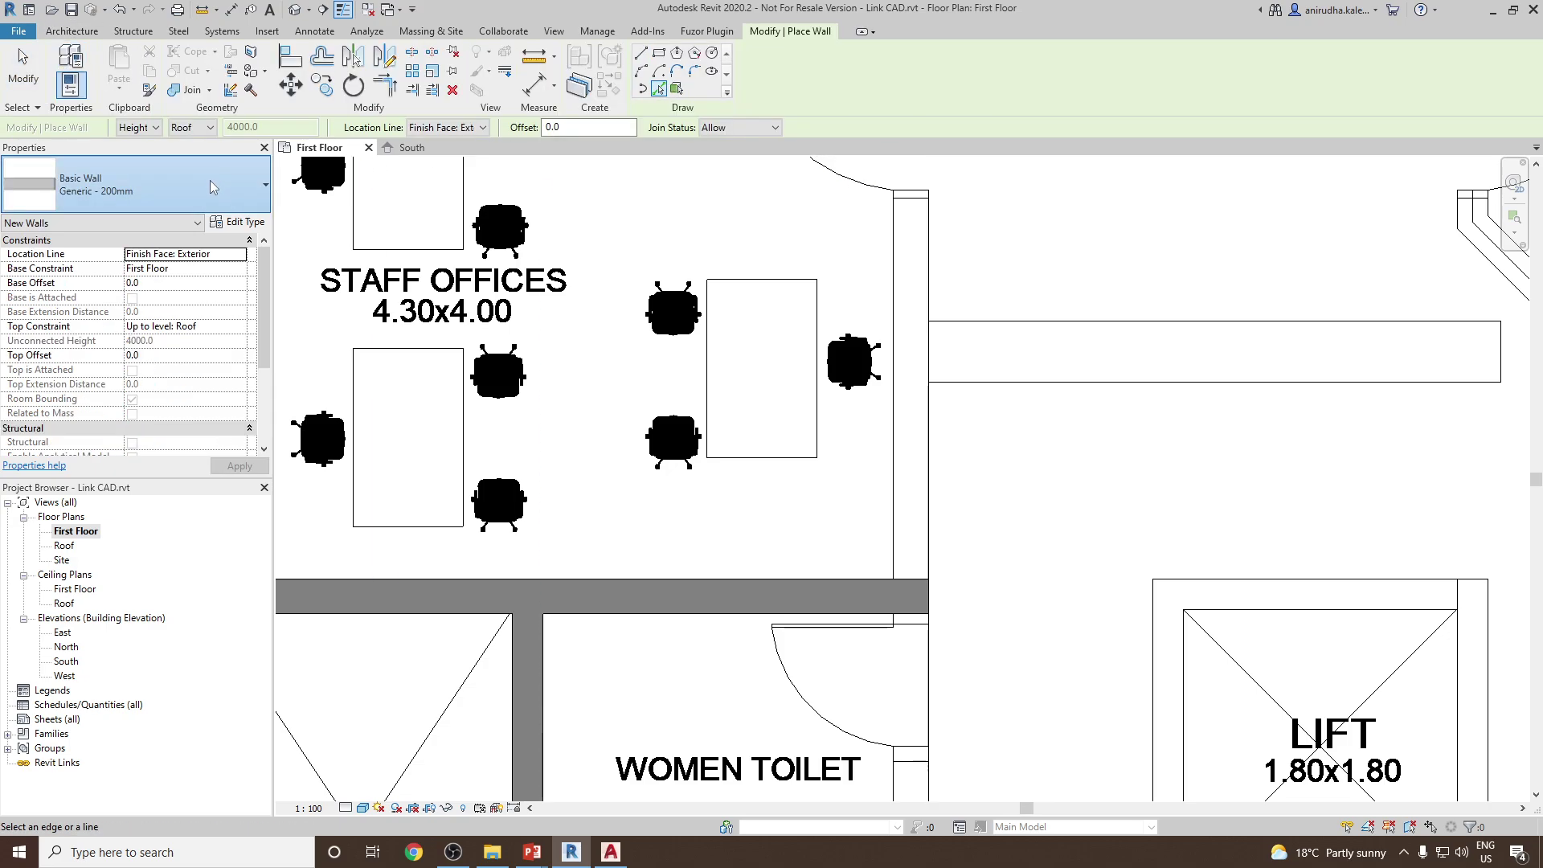
{"action": "left_click", "coordinate": [173, 193]}
{"action": "scroll", "coordinate": [161, 289], "scroll_direction": "up", "scroll_amount": 5}
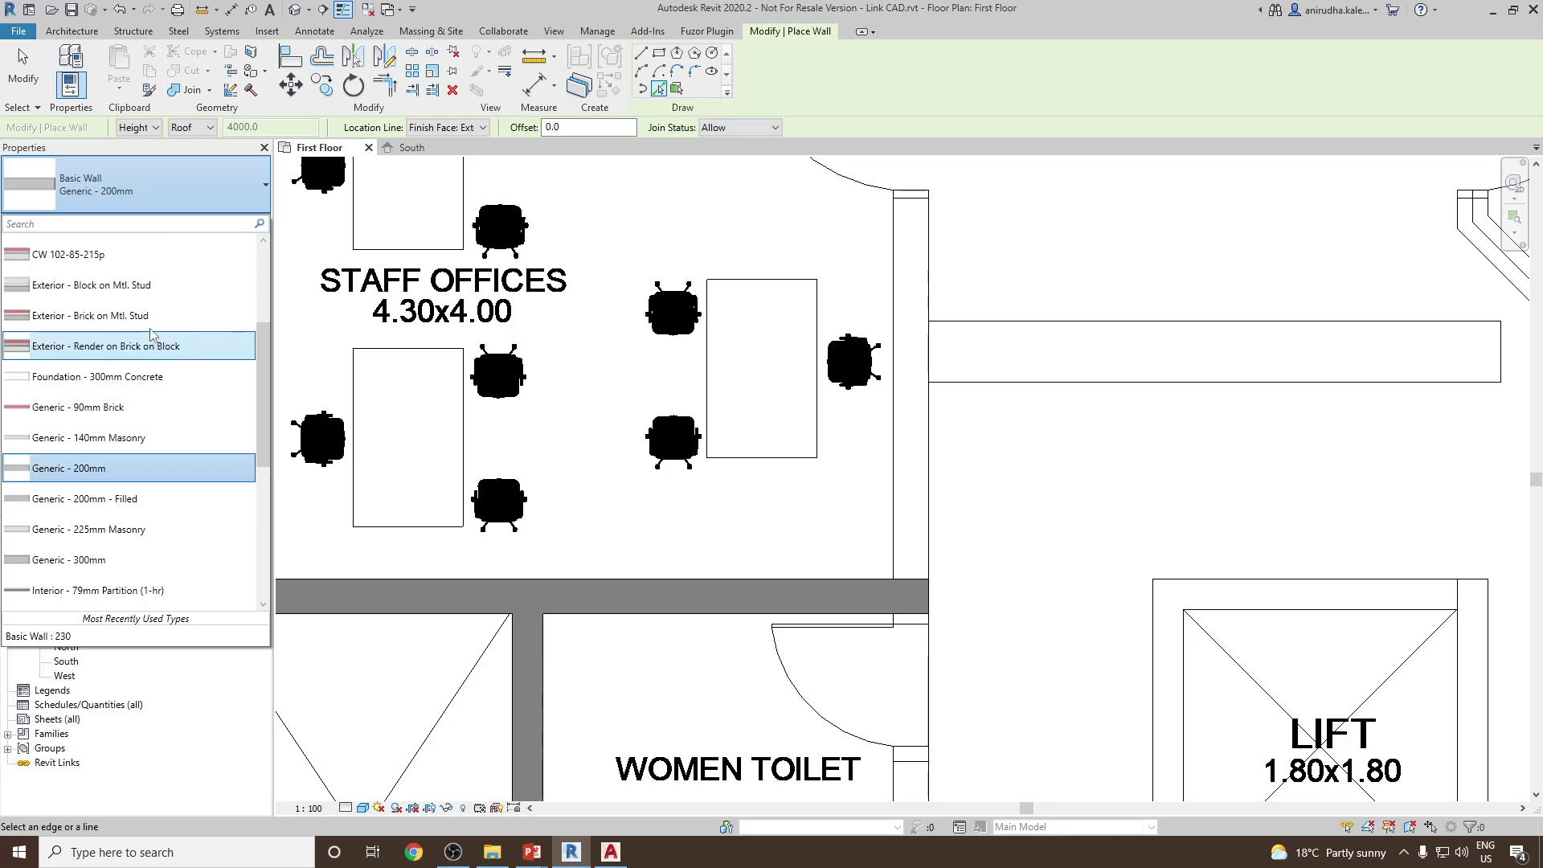
{"action": "left_click", "coordinate": [143, 266]}
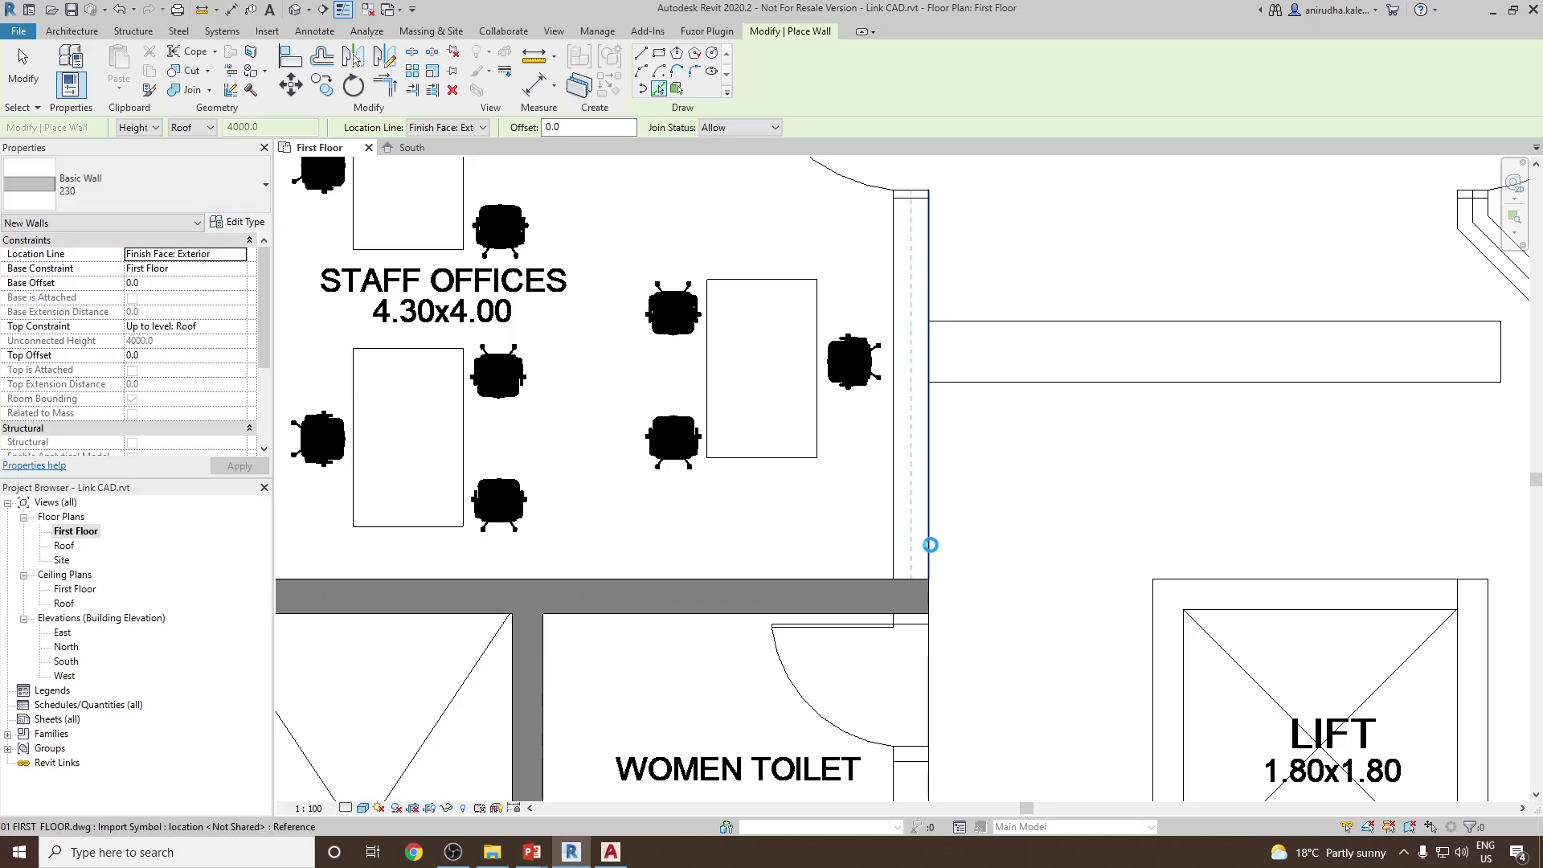
{"action": "left_click", "coordinate": [930, 545]}
{"action": "middle_click_drag", "start_coordinate": [905, 244], "coordinate": [909, 558]}
{"action": "scroll", "coordinate": [908, 556], "scroll_direction": "down", "scroll_amount": 2}
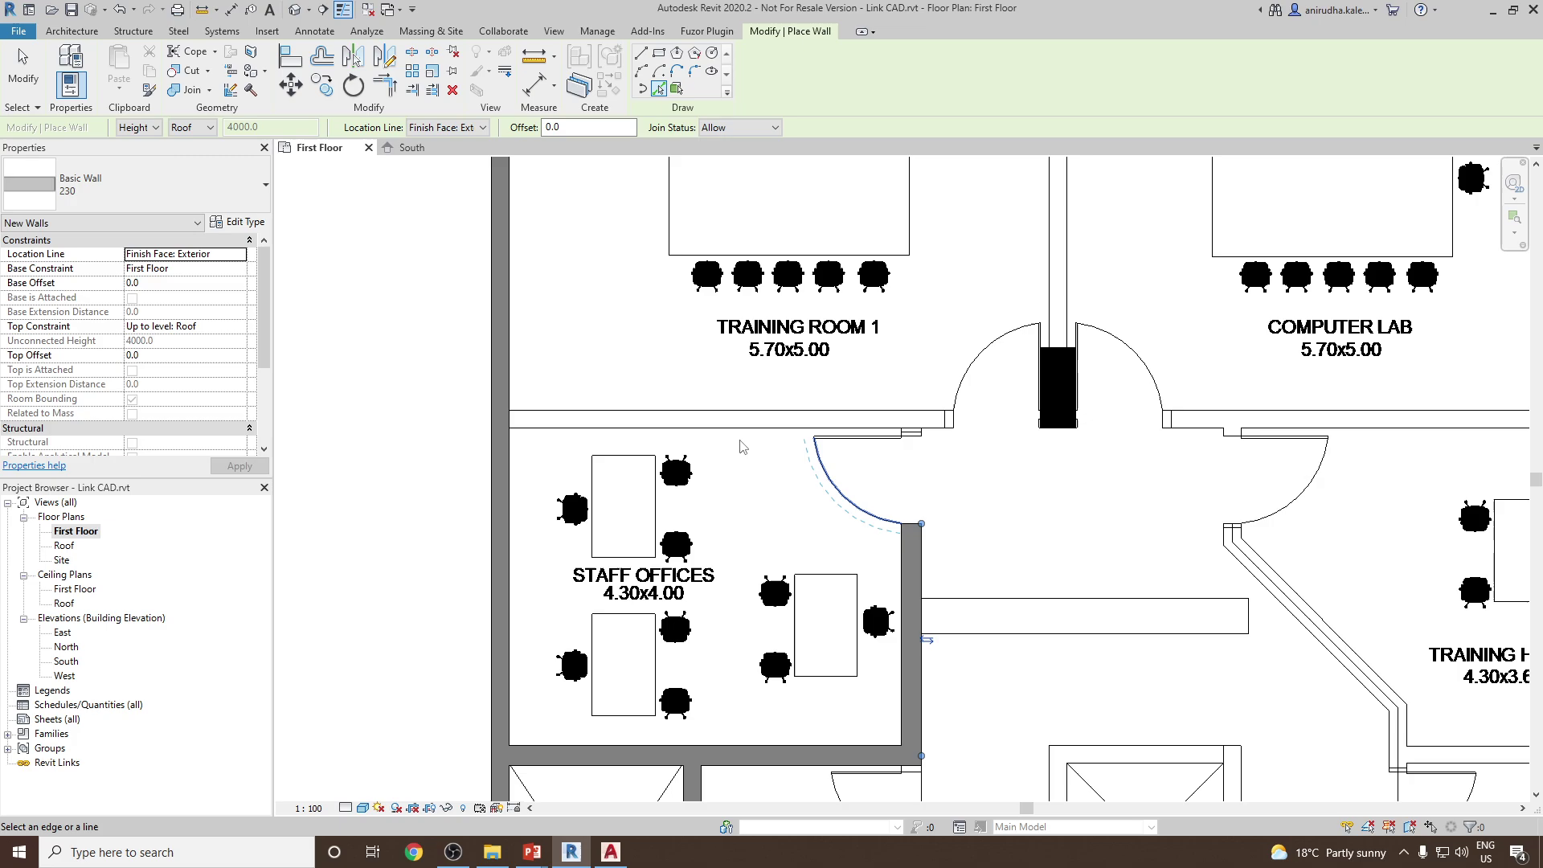
- Try the 230 wall type on the CAD line between Training Room 1 and Staff Offices, undo it, and start measuring the wall thickness
{"action": "left_click", "coordinate": [644, 417]}
{"action": "key", "text": "ctrl+z"}
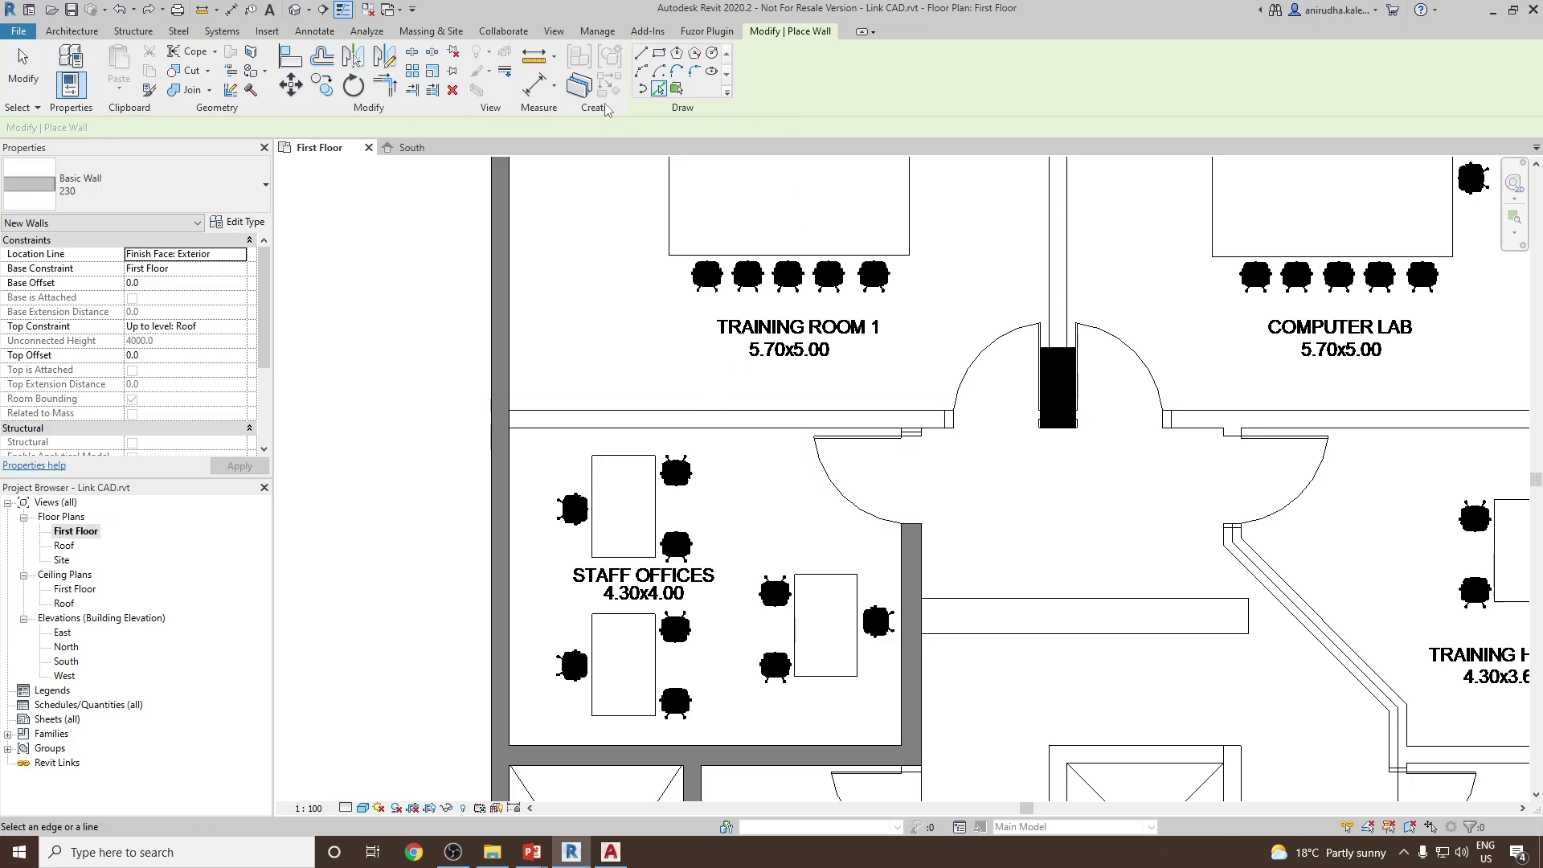
{"action": "left_click", "coordinate": [532, 82]}
{"action": "scroll", "coordinate": [685, 427], "scroll_direction": "up", "scroll_amount": 3}
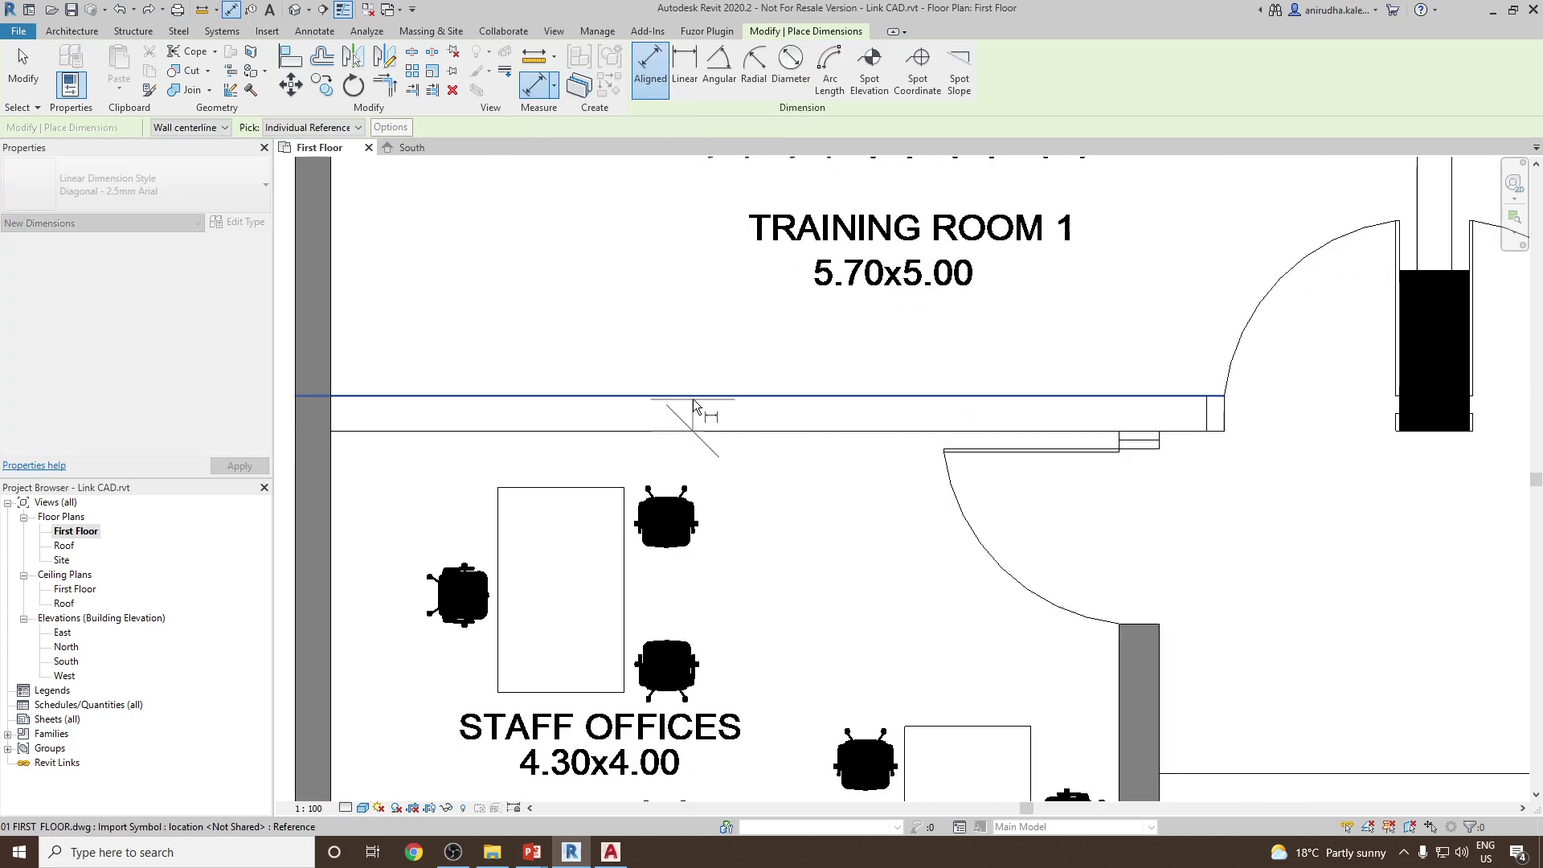
{"action": "left_click", "coordinate": [693, 399]}
{"action": "key", "text": "Escape"}
{"action": "key", "text": "Escape"}
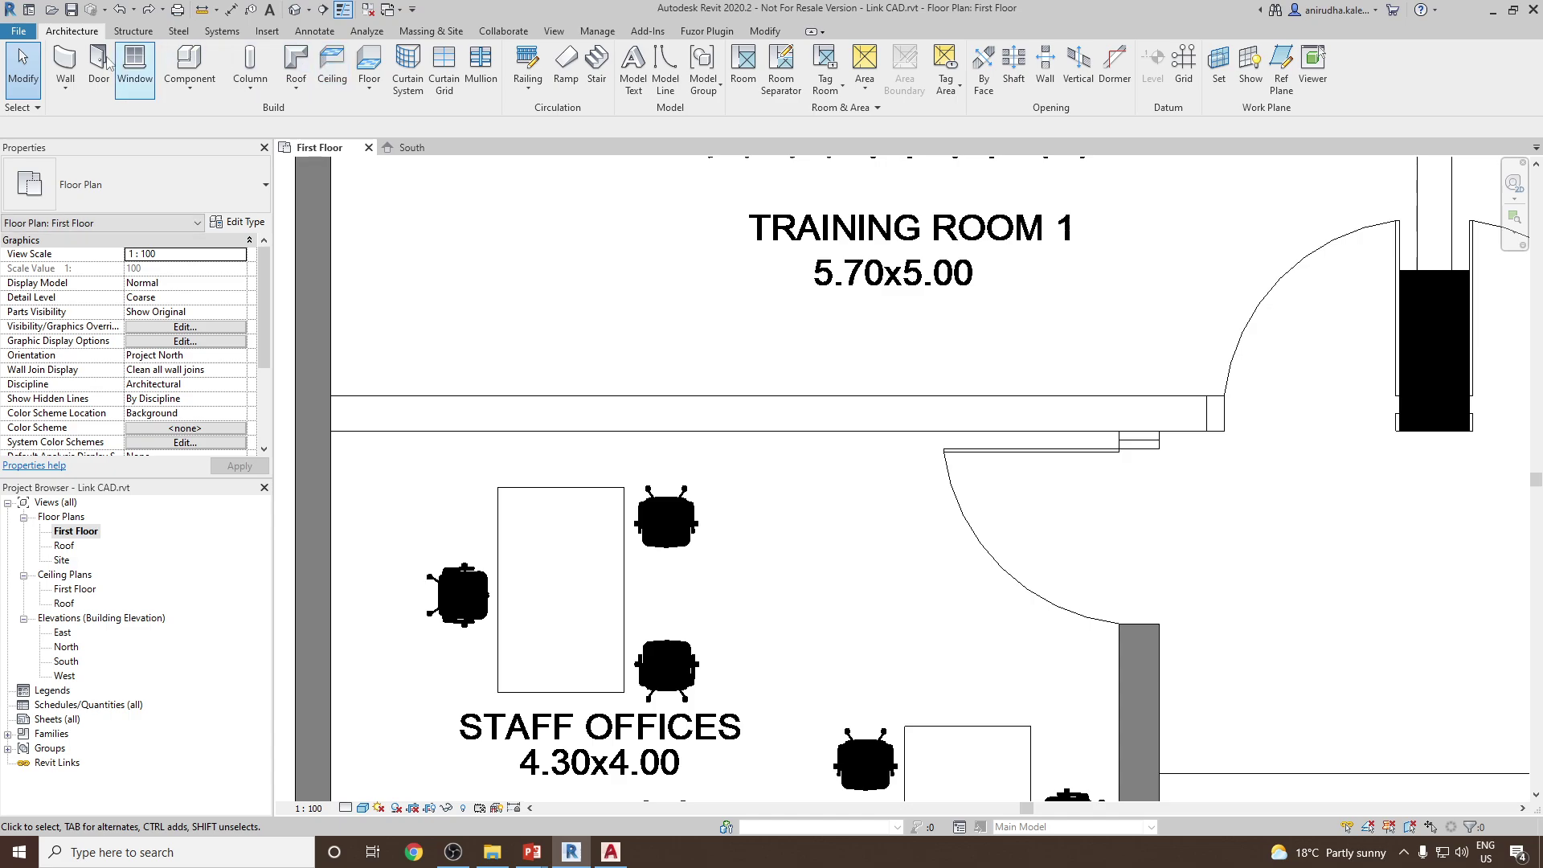
- Create the Training Room 1–Staff Offices and Computer Lab–Training Head walls from their CAD lines with the Generic - 200mm type
{"action": "left_click", "coordinate": [53, 66]}
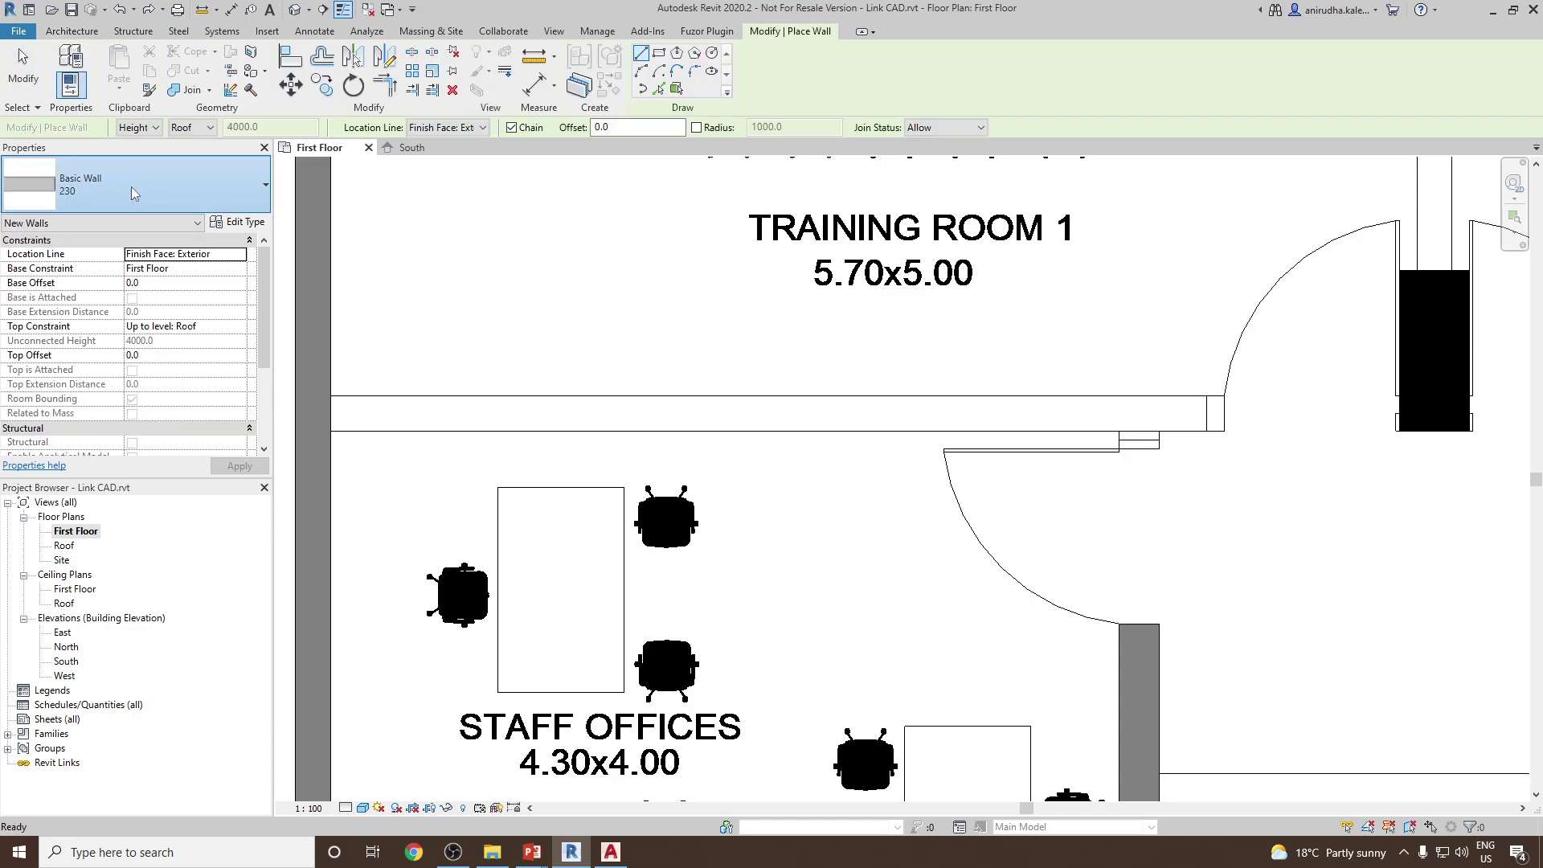
{"action": "left_click", "coordinate": [128, 186]}
{"action": "scroll", "coordinate": [120, 450], "scroll_direction": "down", "scroll_amount": 3}
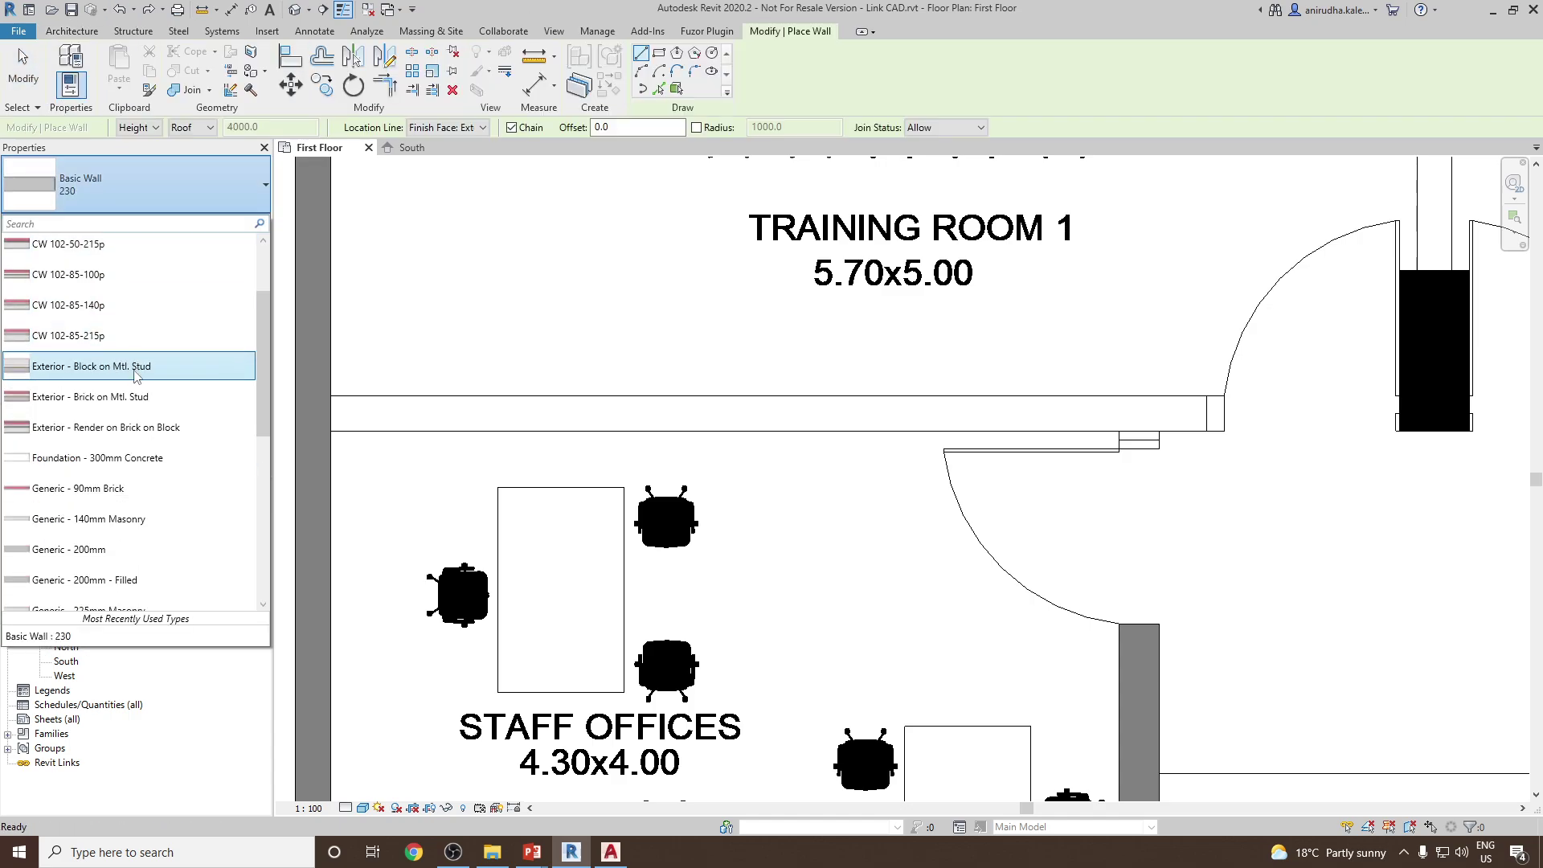
{"action": "left_click", "coordinate": [96, 394]}
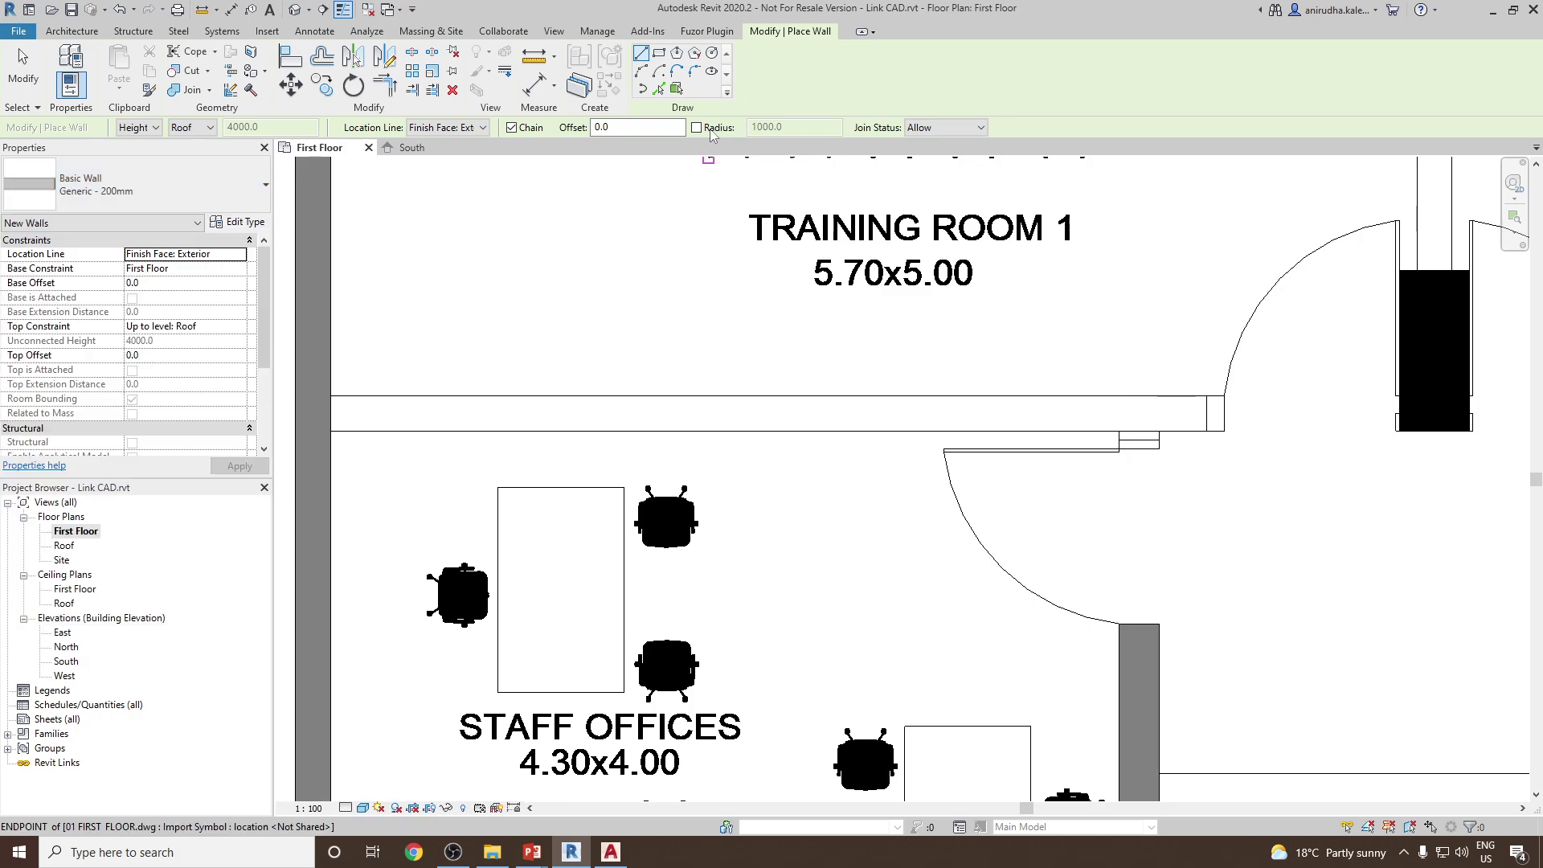
{"action": "left_click", "coordinate": [658, 90]}
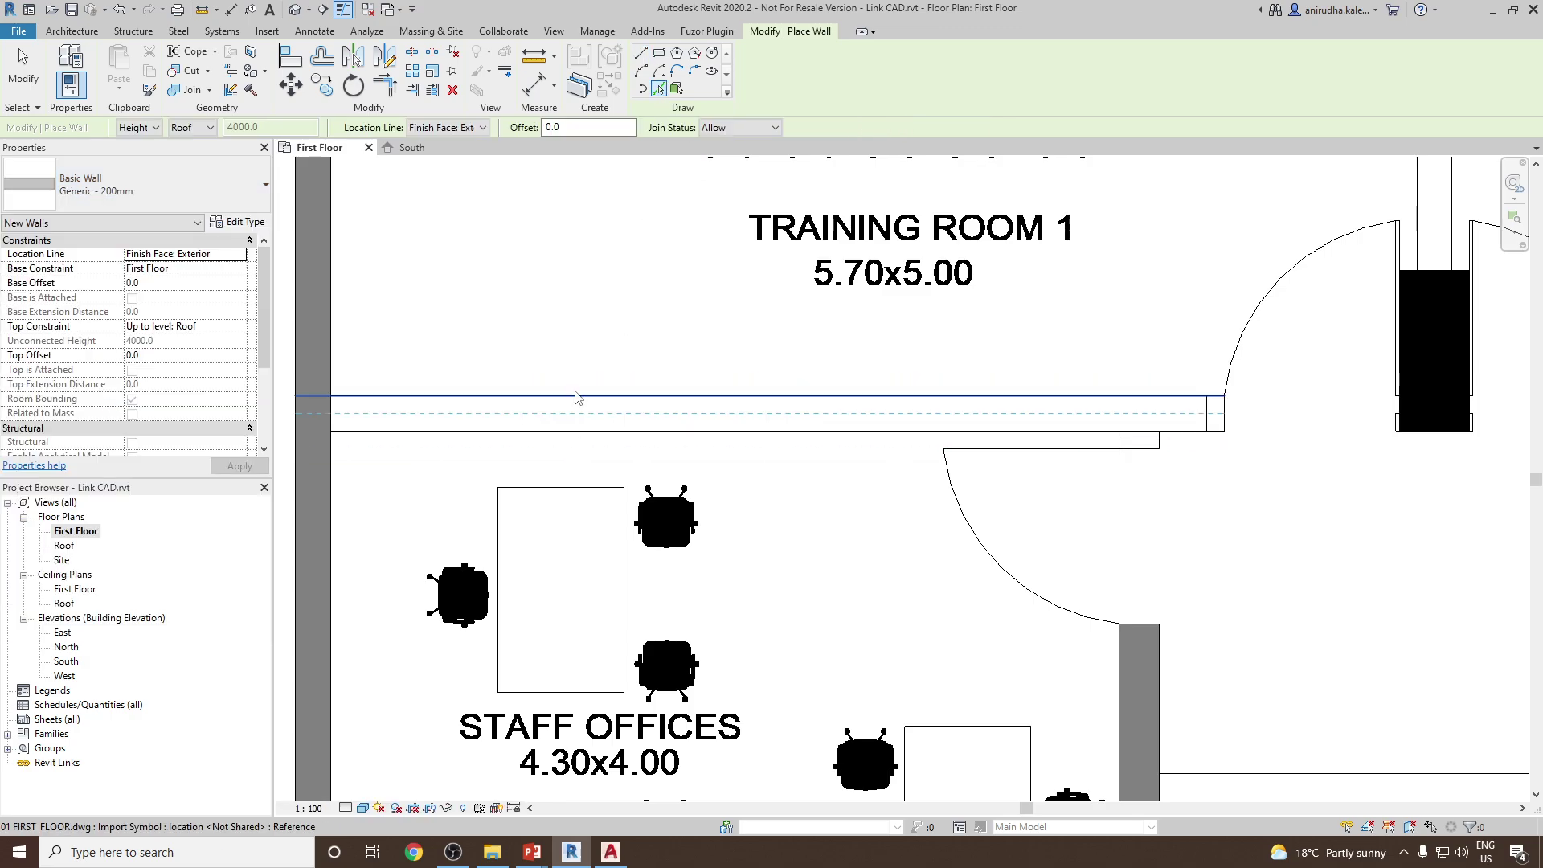
{"action": "left_click", "coordinate": [576, 397]}
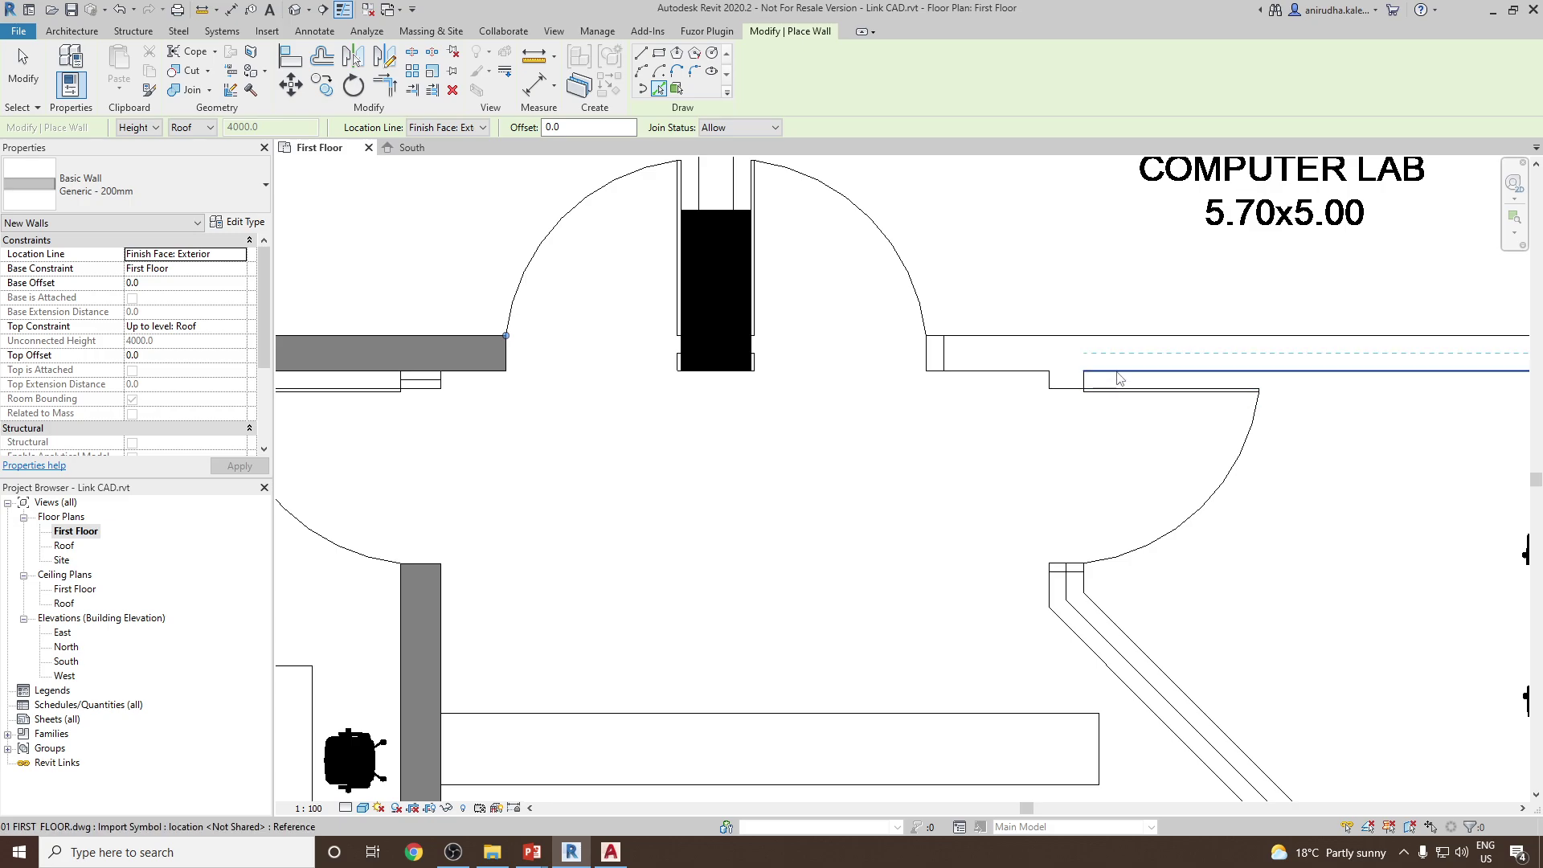
{"action": "left_click", "coordinate": [1149, 372]}
- Create a Generic - 200mm wall segment on the CAD line between Training Room 1 and Computer Lab, just above the black column
{"action": "scroll", "coordinate": [1201, 394], "scroll_direction": "down", "scroll_amount": 6}
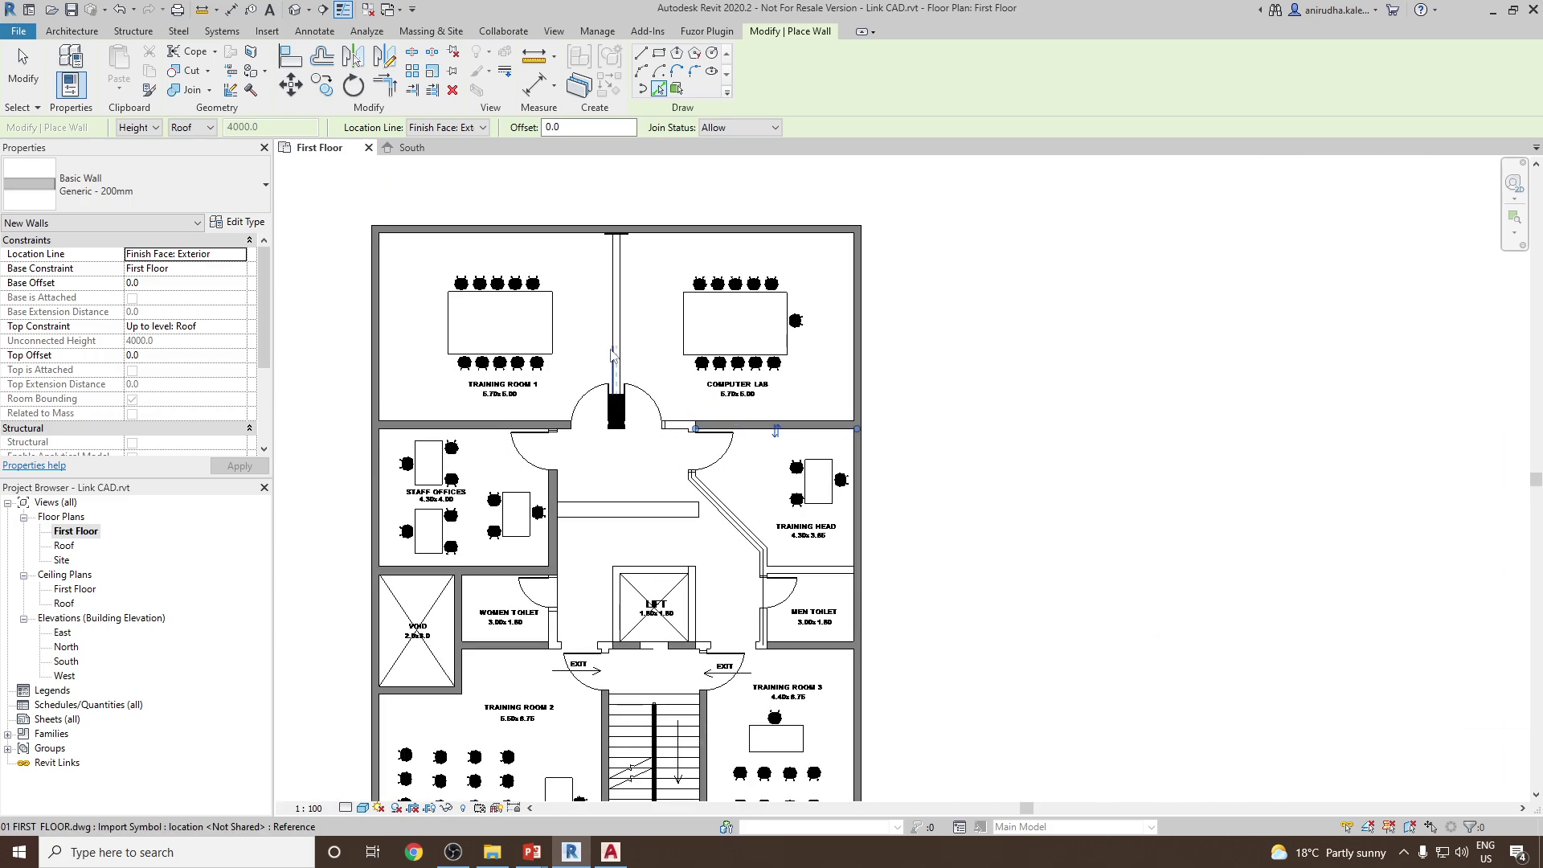
{"action": "scroll", "coordinate": [623, 374], "scroll_direction": "up", "scroll_amount": 5}
{"action": "left_click", "coordinate": [624, 386]}
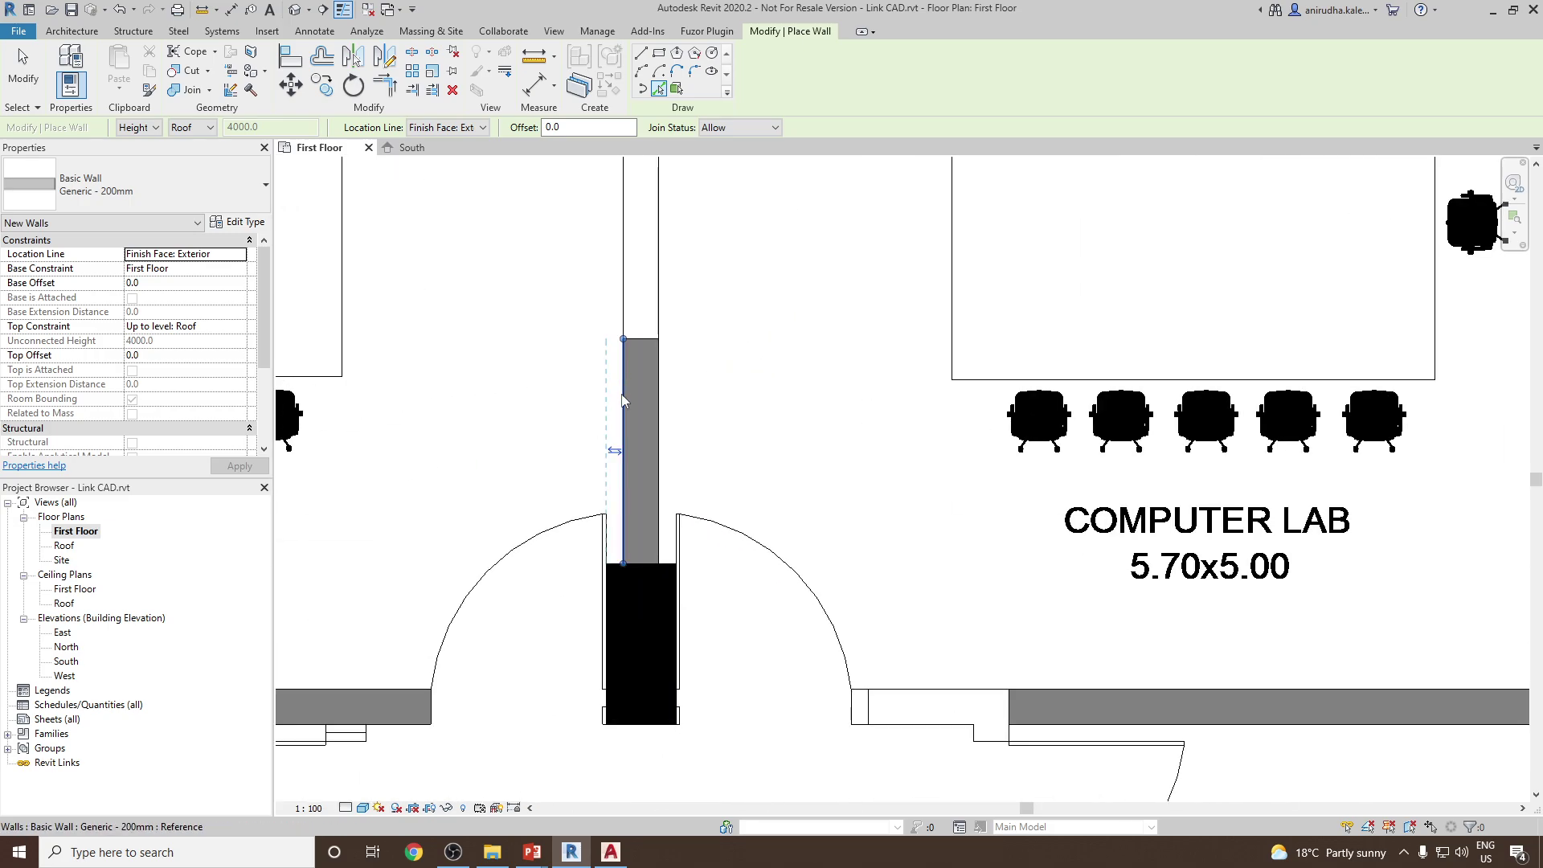
{"action": "scroll", "coordinate": [627, 390], "scroll_direction": "down", "scroll_amount": 5}
{"action": "key", "text": "Escape"}
{"action": "scroll", "coordinate": [793, 482], "scroll_direction": "up", "scroll_amount": 5}
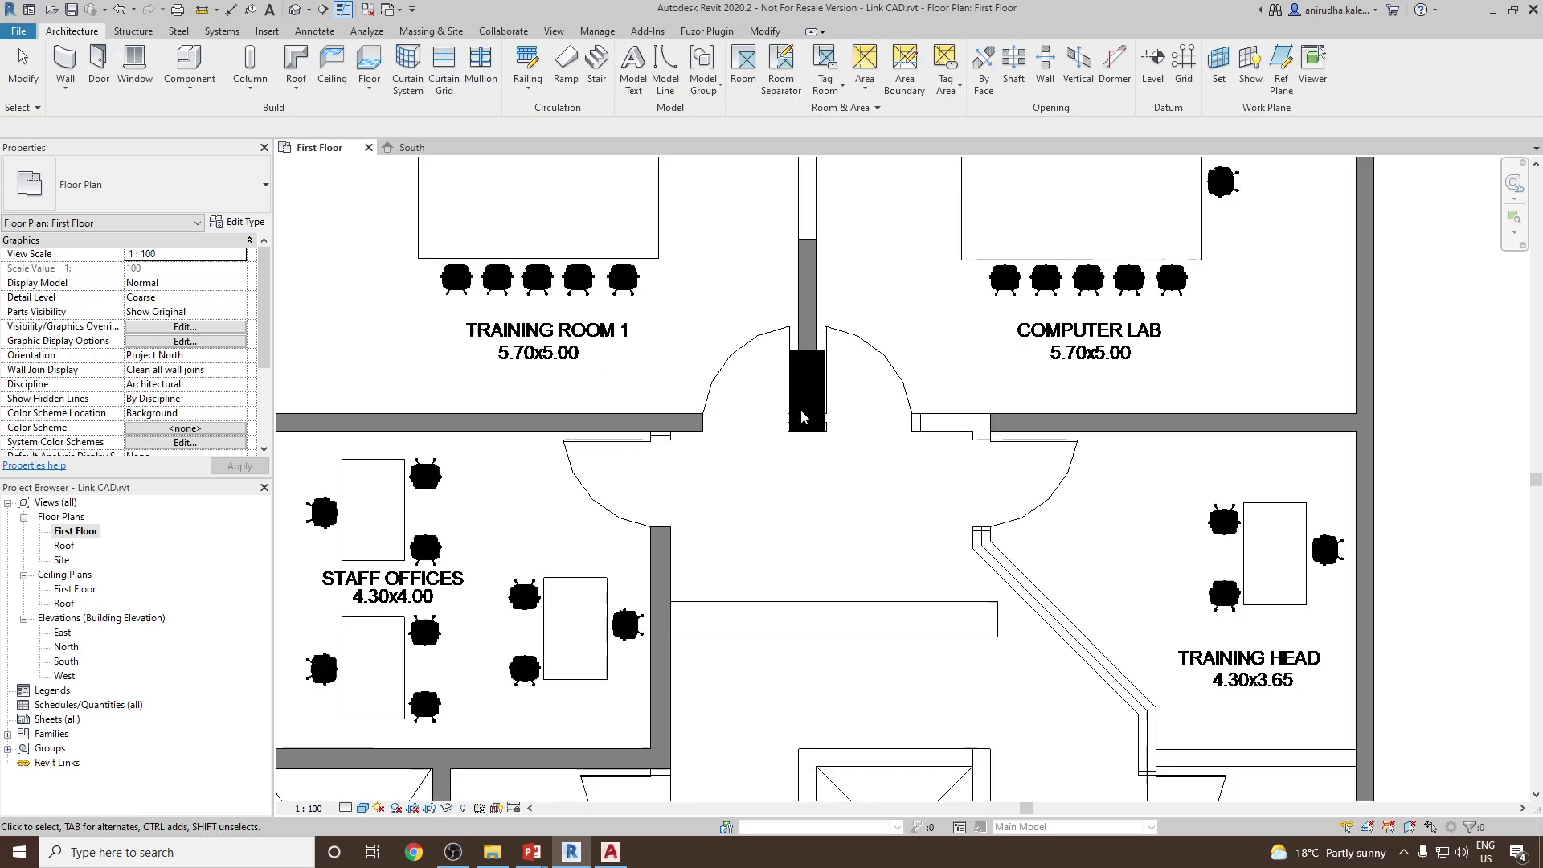
{"action": "left_click", "coordinate": [818, 373]}
{"action": "key", "text": "Escape"}
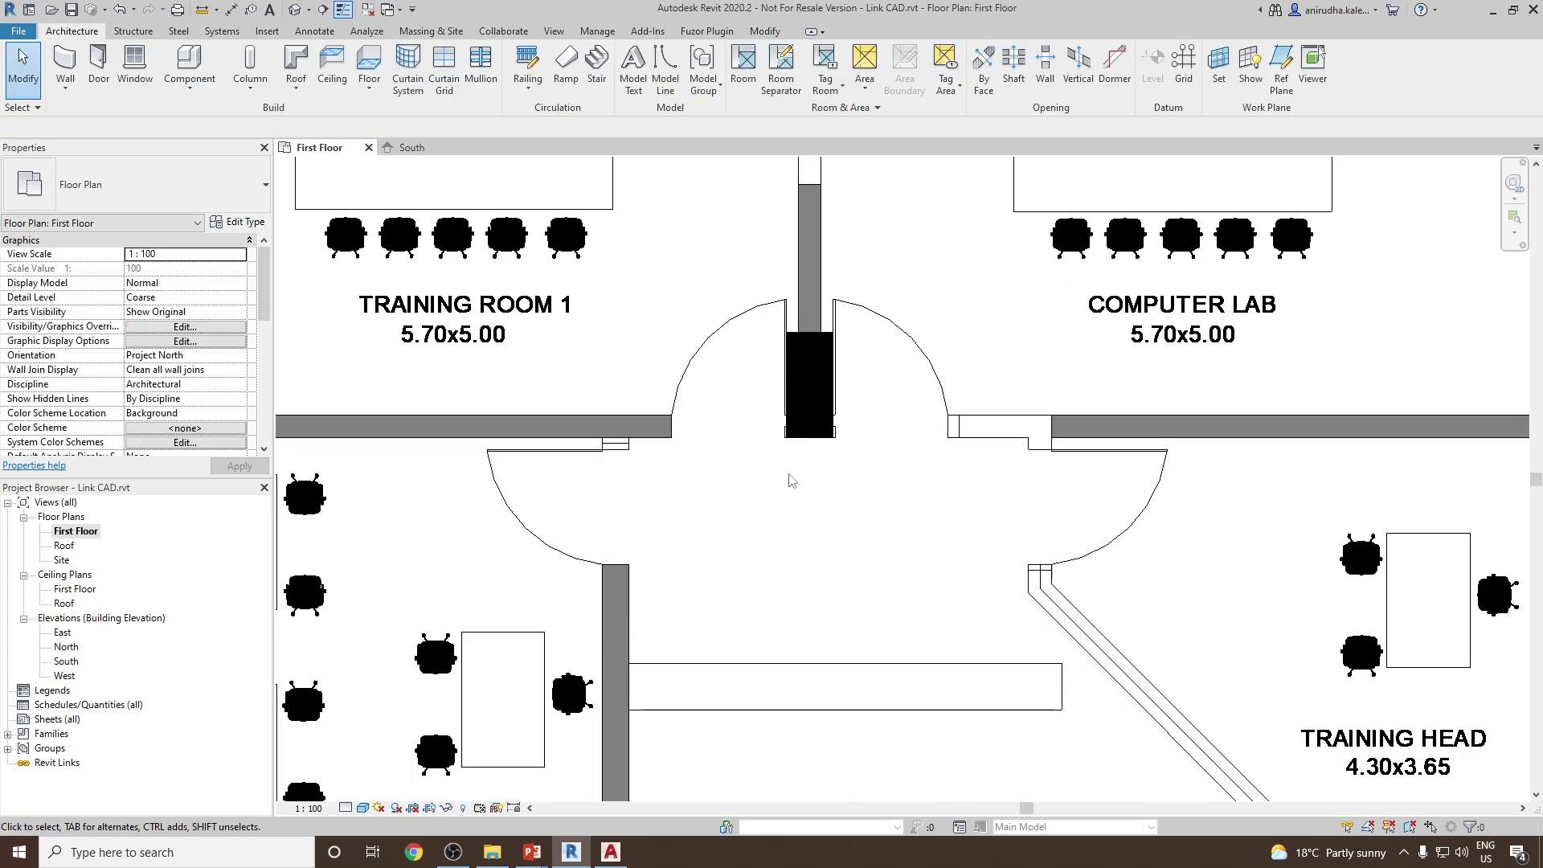
{"action": "scroll", "coordinate": [790, 460], "scroll_direction": "down", "scroll_amount": 2}
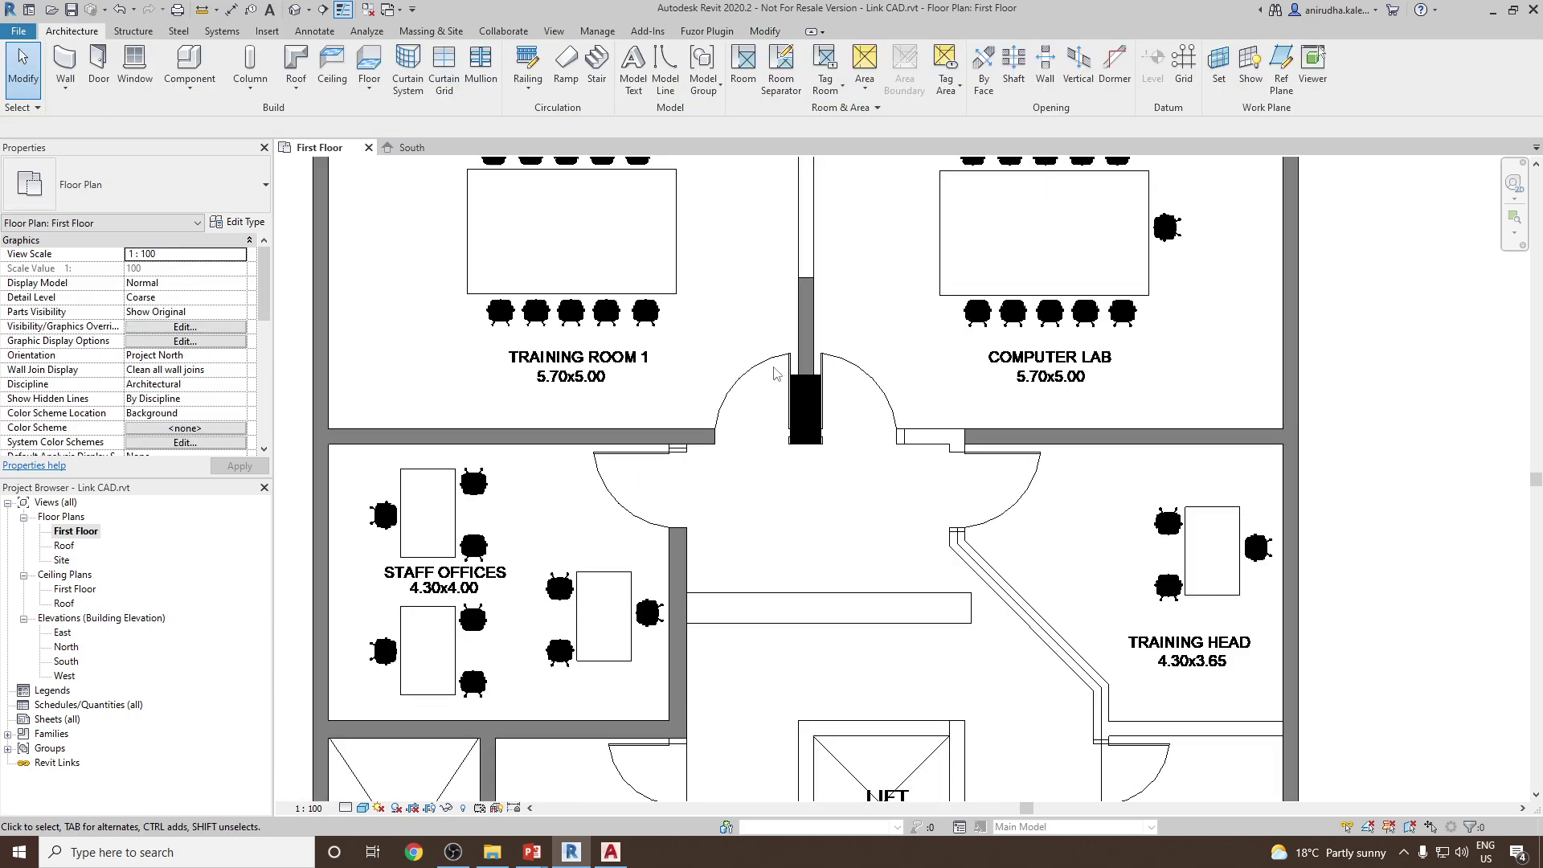
{"action": "scroll", "coordinate": [737, 455], "scroll_direction": "up", "scroll_amount": 2}
{"action": "middle_click_drag", "start_coordinate": [736, 450], "coordinate": [855, 541]}
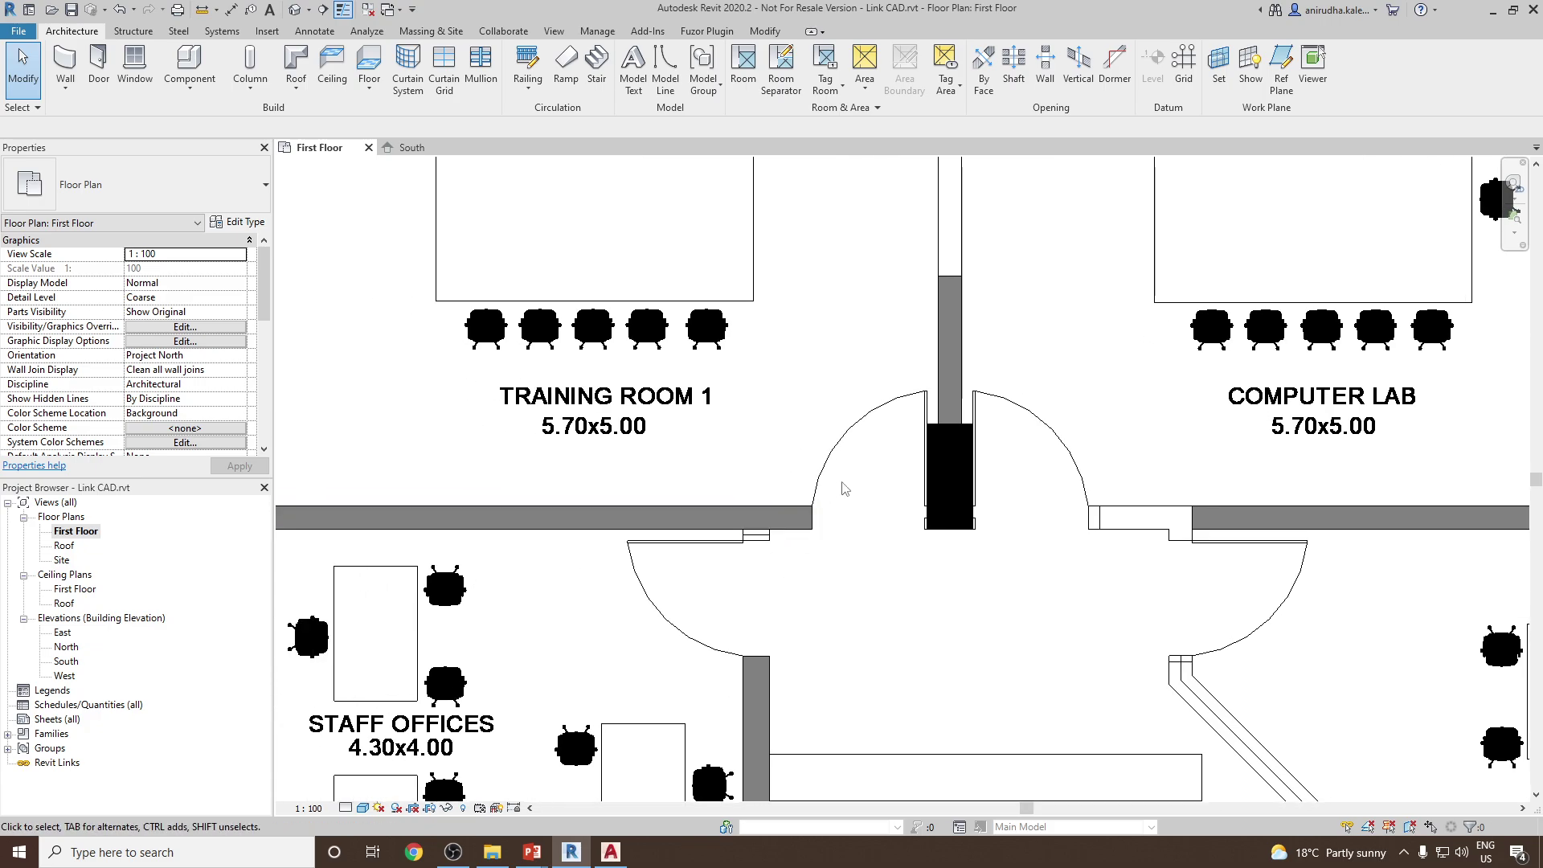
{"action": "left_click", "coordinate": [822, 522]}
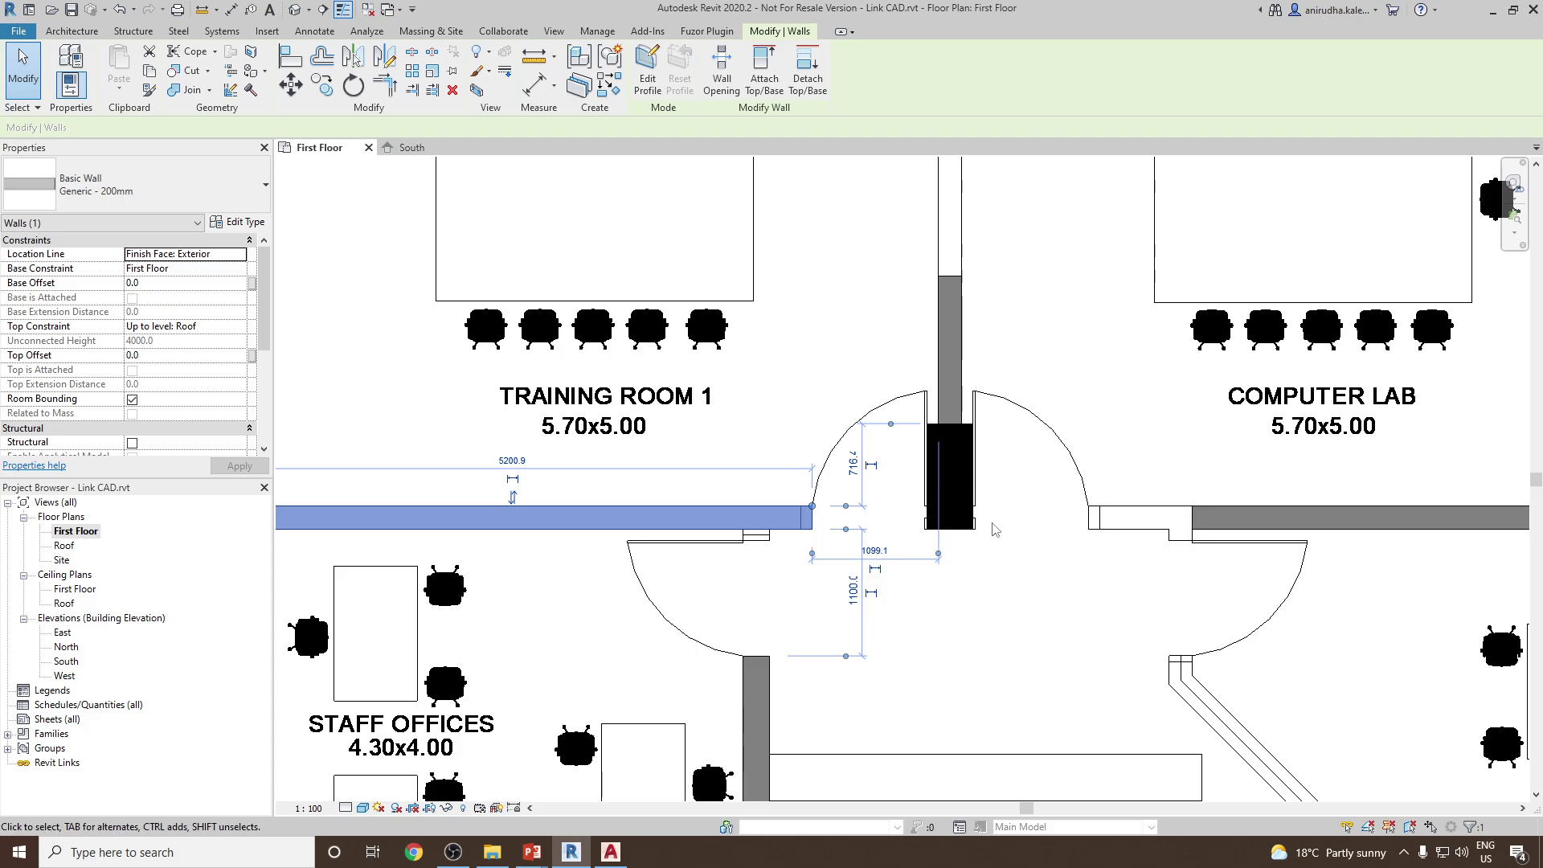
{"action": "scroll", "coordinate": [994, 526], "scroll_direction": "down", "scroll_amount": 3}
{"action": "key", "text": "Escape"}
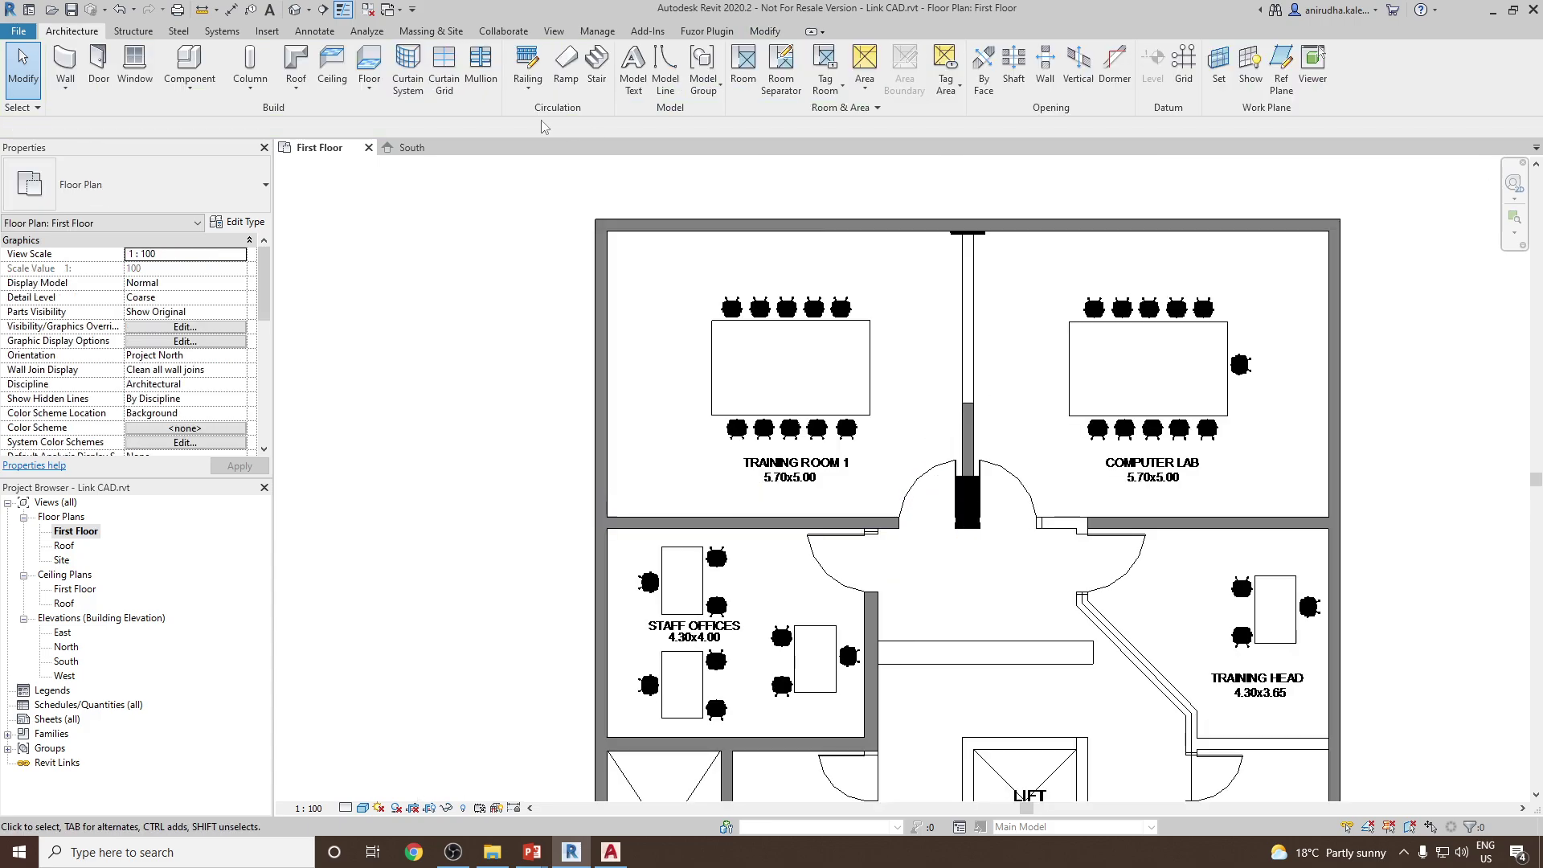
- Extend the Training Room 1 and Computer Lab corridor walls to meet the partition between the rooms using Trim/Extend to Corner
{"action": "left_click", "coordinate": [763, 32]}
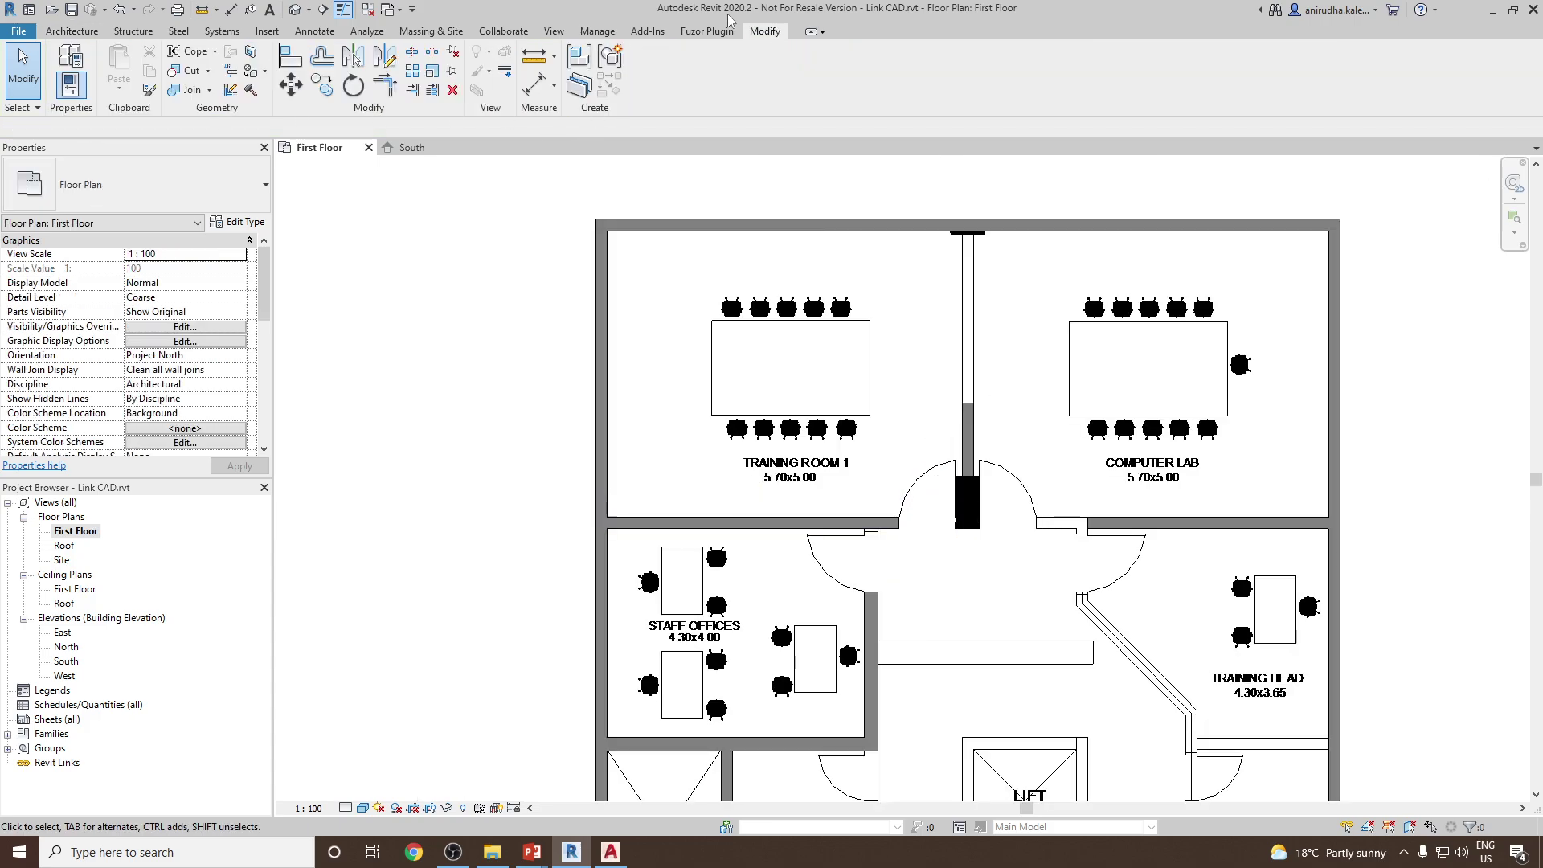
{"action": "left_click", "coordinate": [384, 86]}
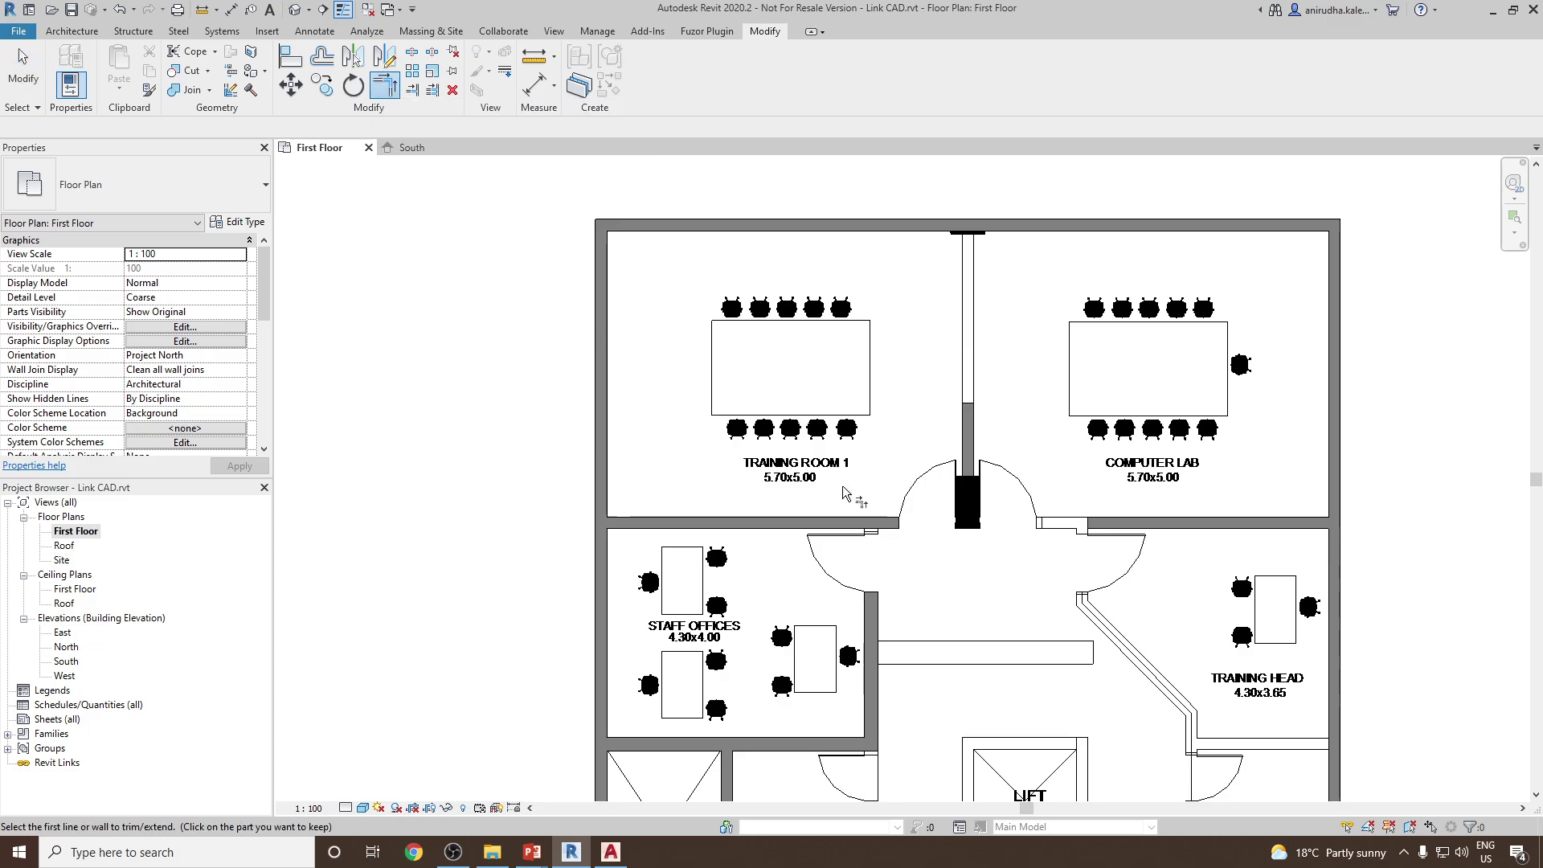
{"action": "left_click", "coordinate": [879, 523]}
{"action": "left_click", "coordinate": [972, 461]}
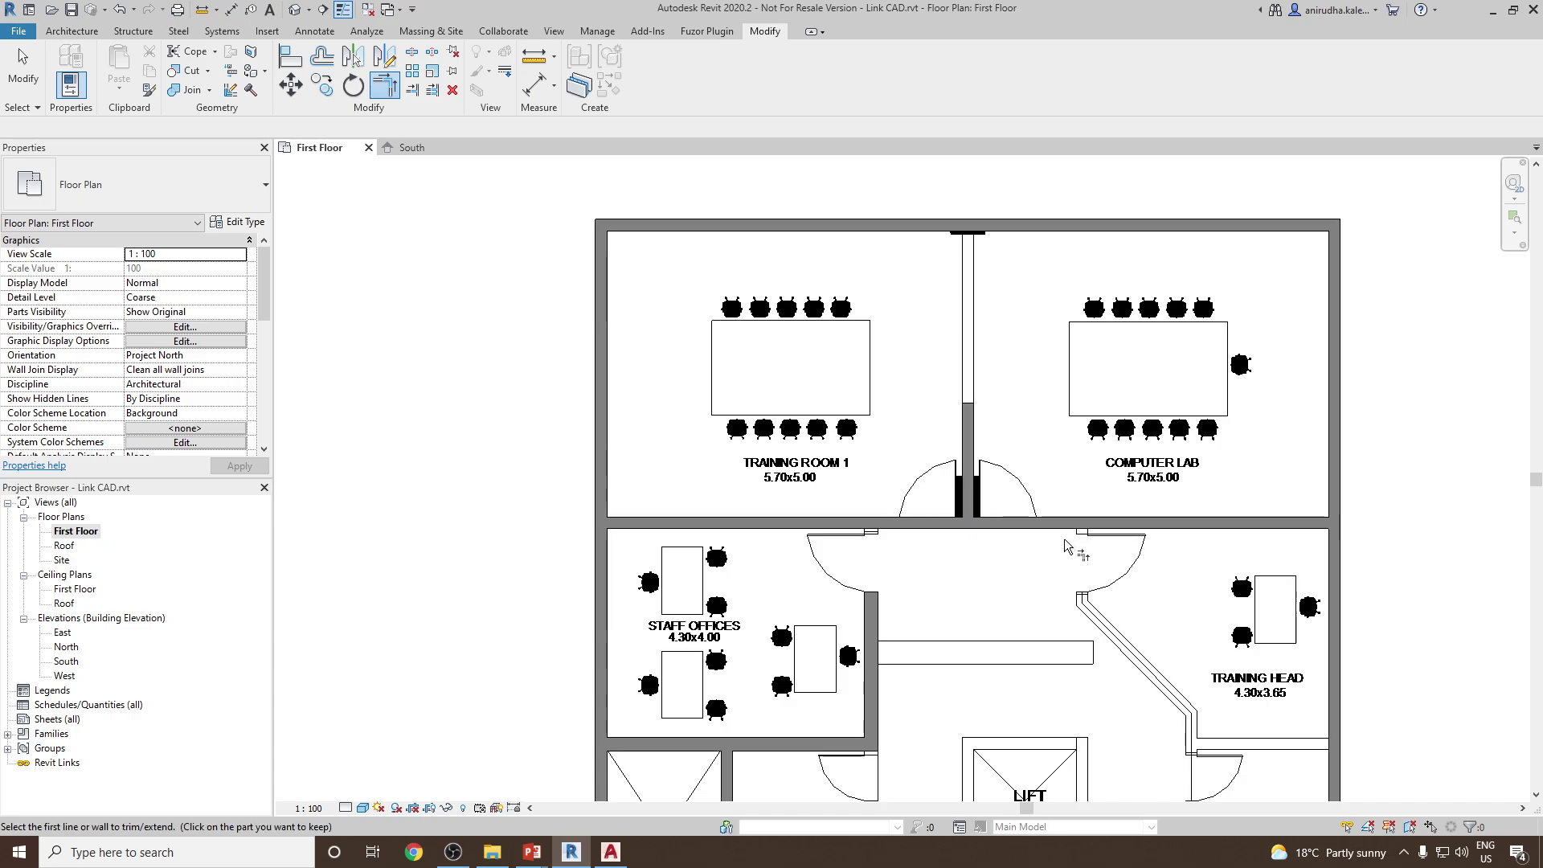
- Try to join the Staff Offices lobby wall to the Training Room 1 wall with Trim/Extend to Corner
{"action": "middle_click_drag", "start_coordinate": [868, 623], "coordinate": [841, 528]}
{"action": "left_click", "coordinate": [840, 528]}
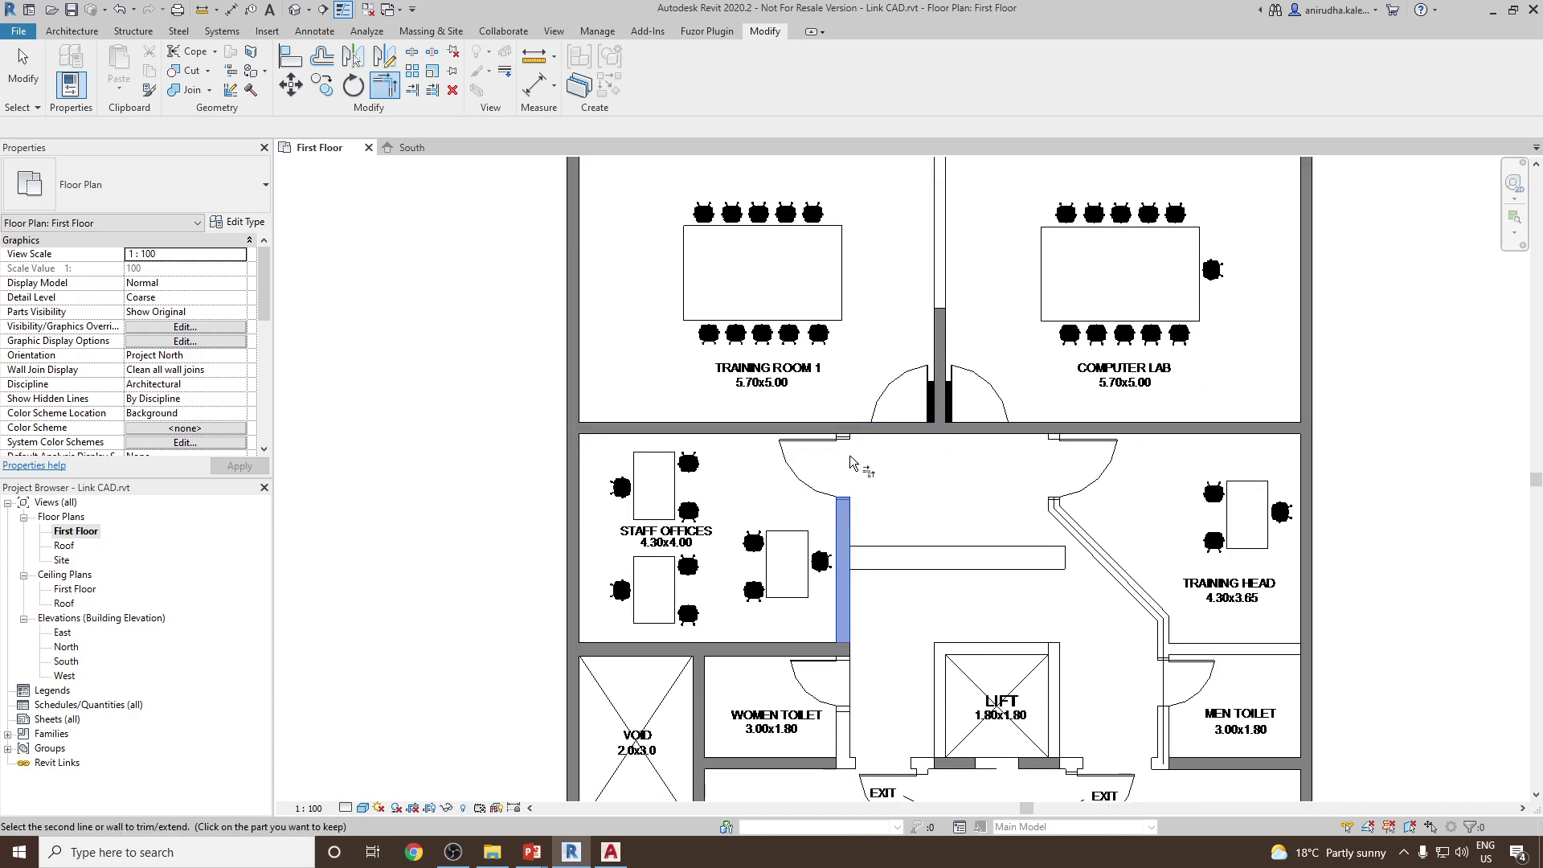
{"action": "left_click", "coordinate": [853, 434]}
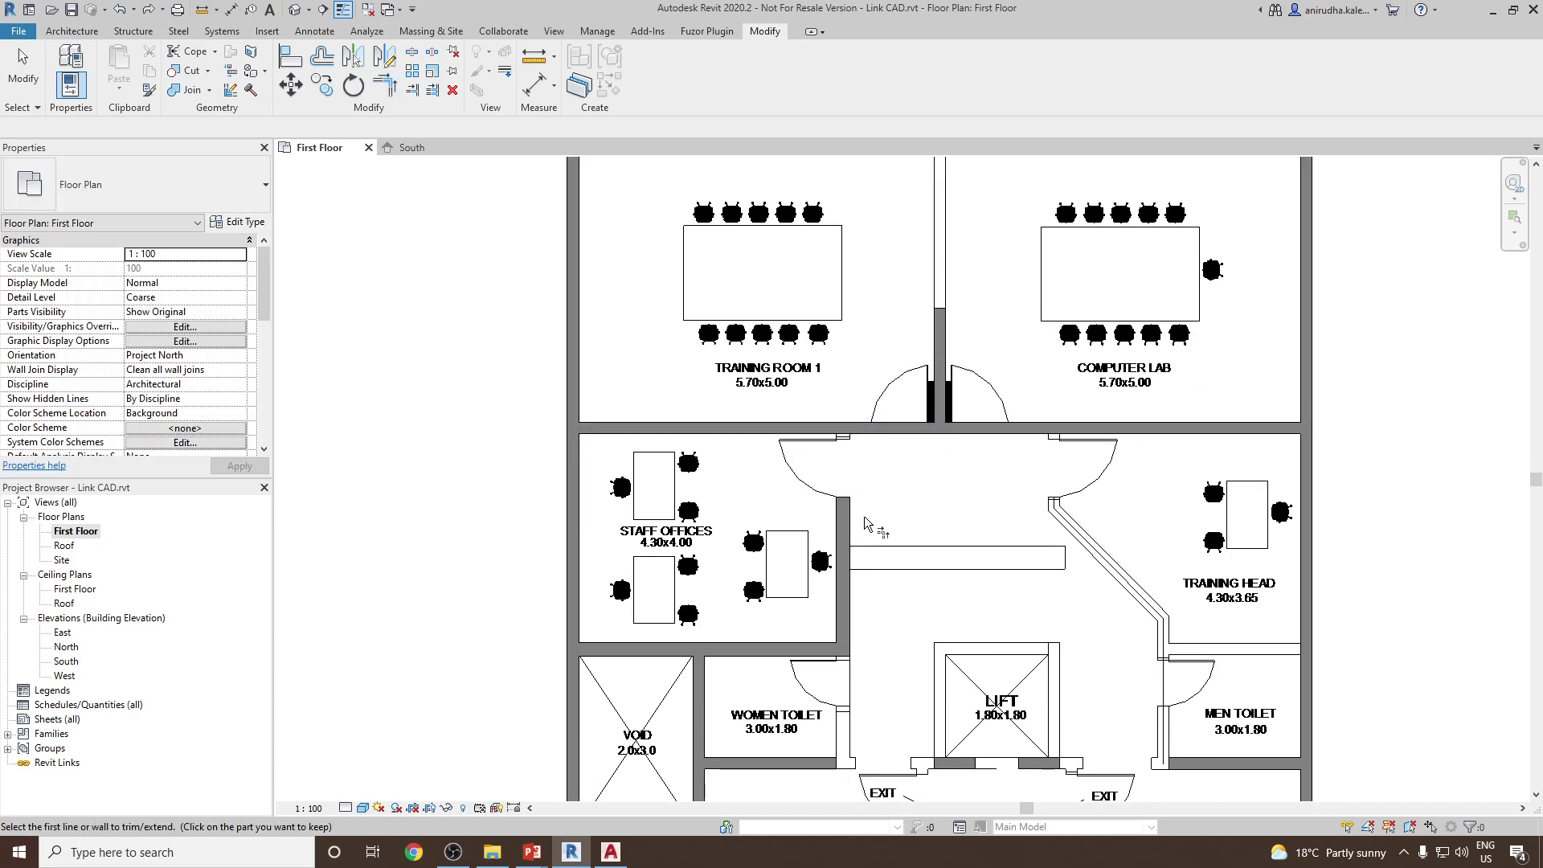
{"action": "key", "text": "Escape"}
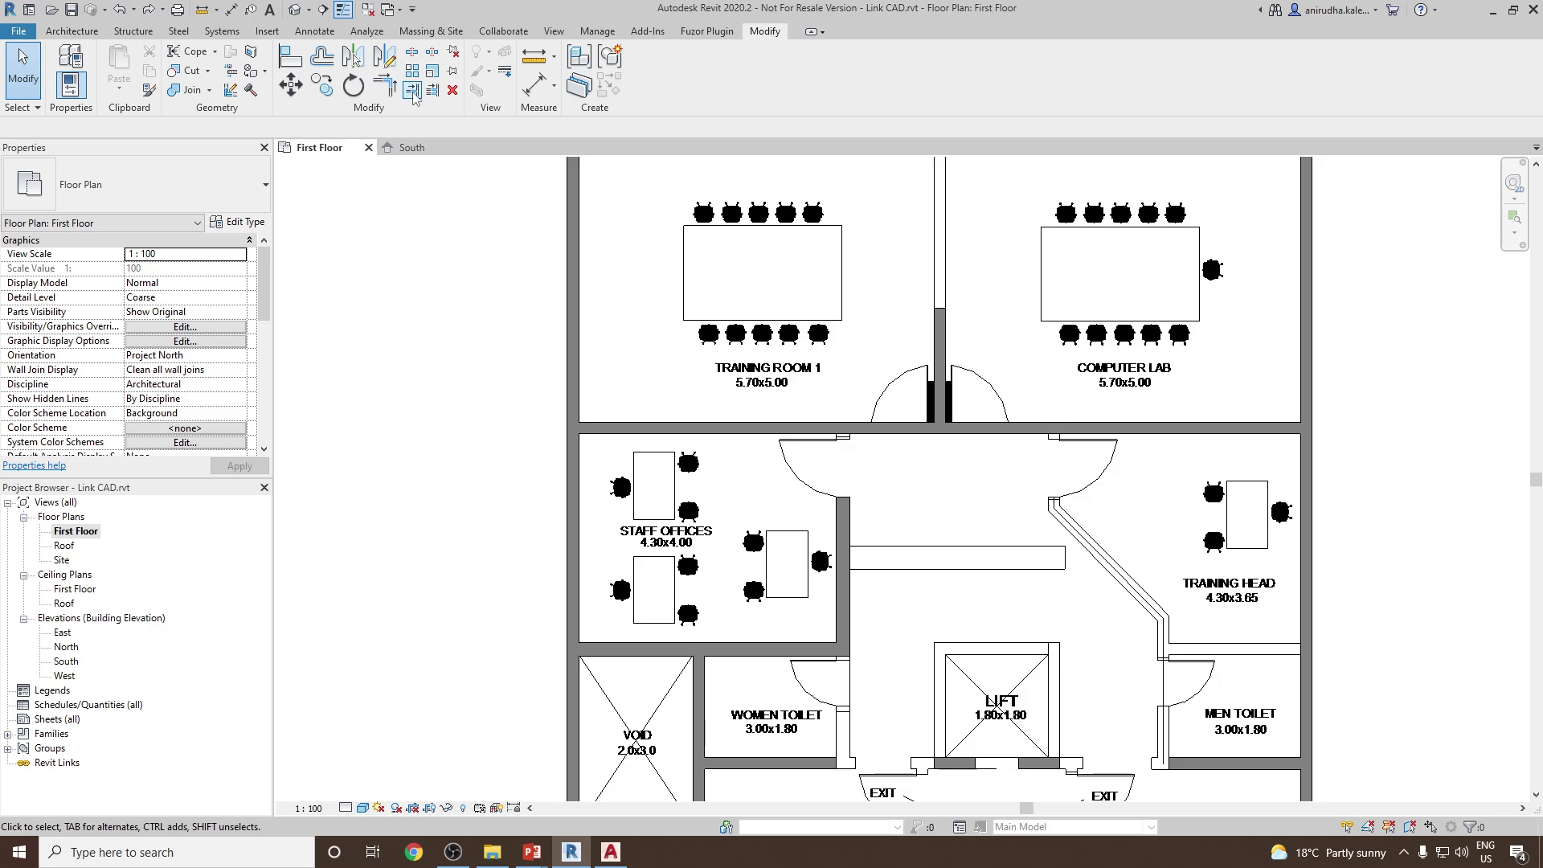
- Extend the Staff Offices lobby wall up to the Training Room 1 wall using Trim/Extend Single Element
{"action": "left_click", "coordinate": [412, 90]}
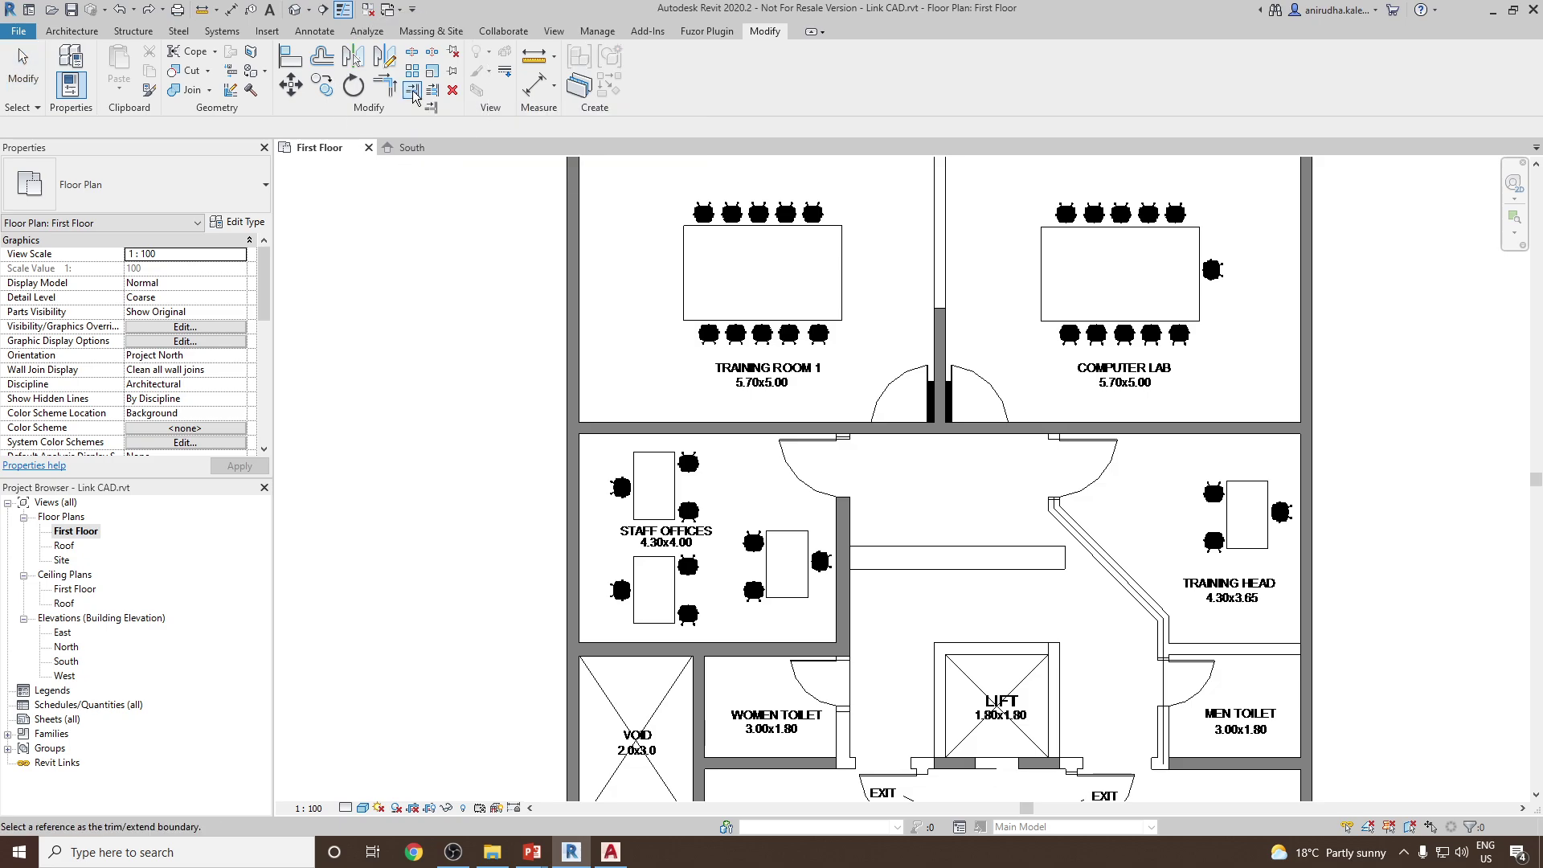
{"action": "left_click", "coordinate": [412, 90]}
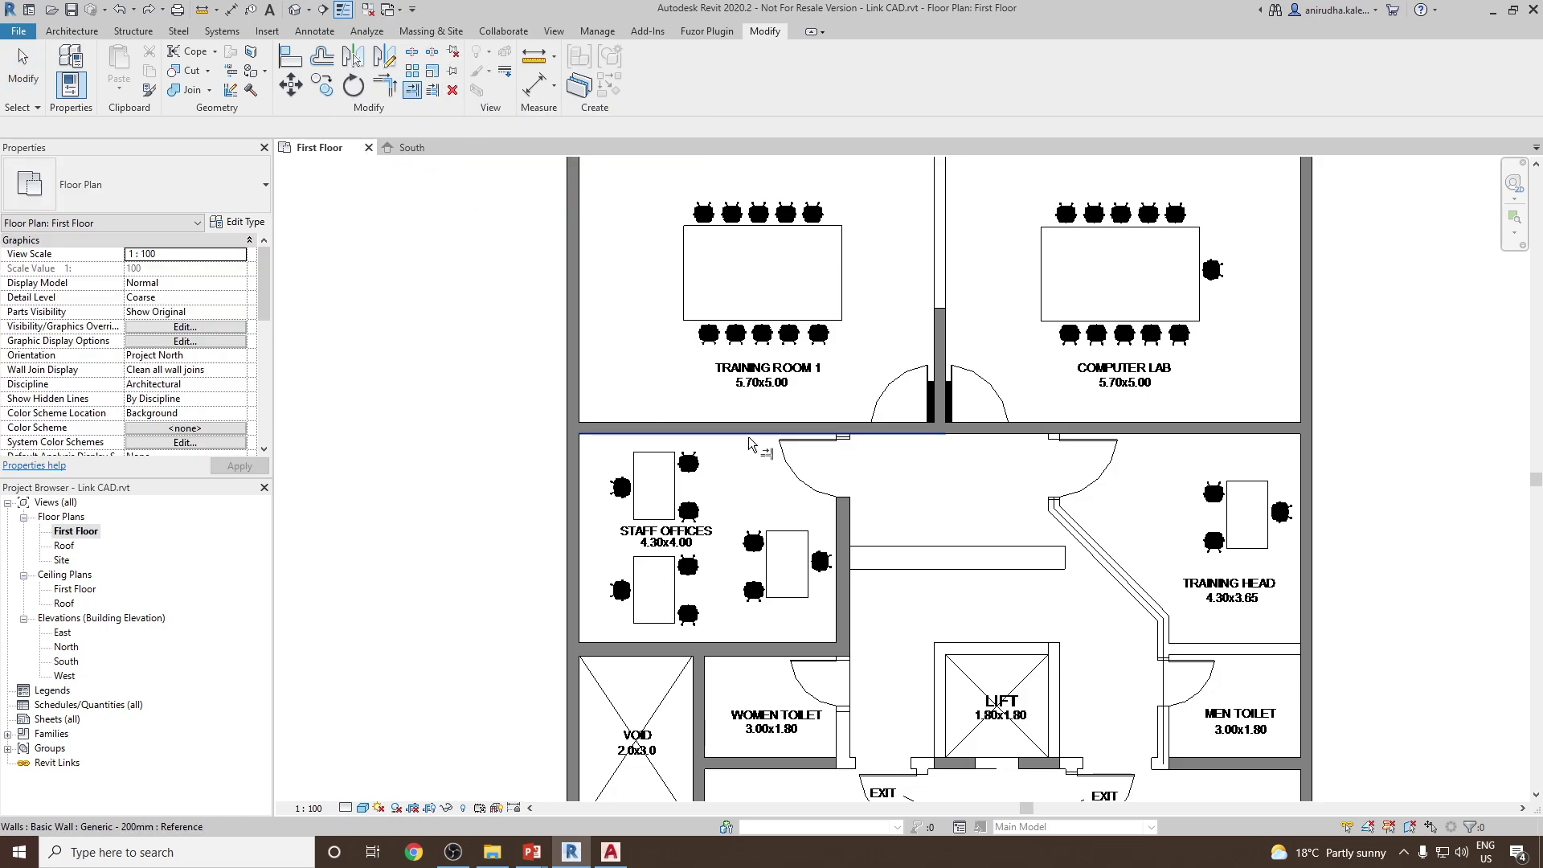
{"action": "left_click", "coordinate": [748, 444]}
{"action": "left_click", "coordinate": [843, 539]}
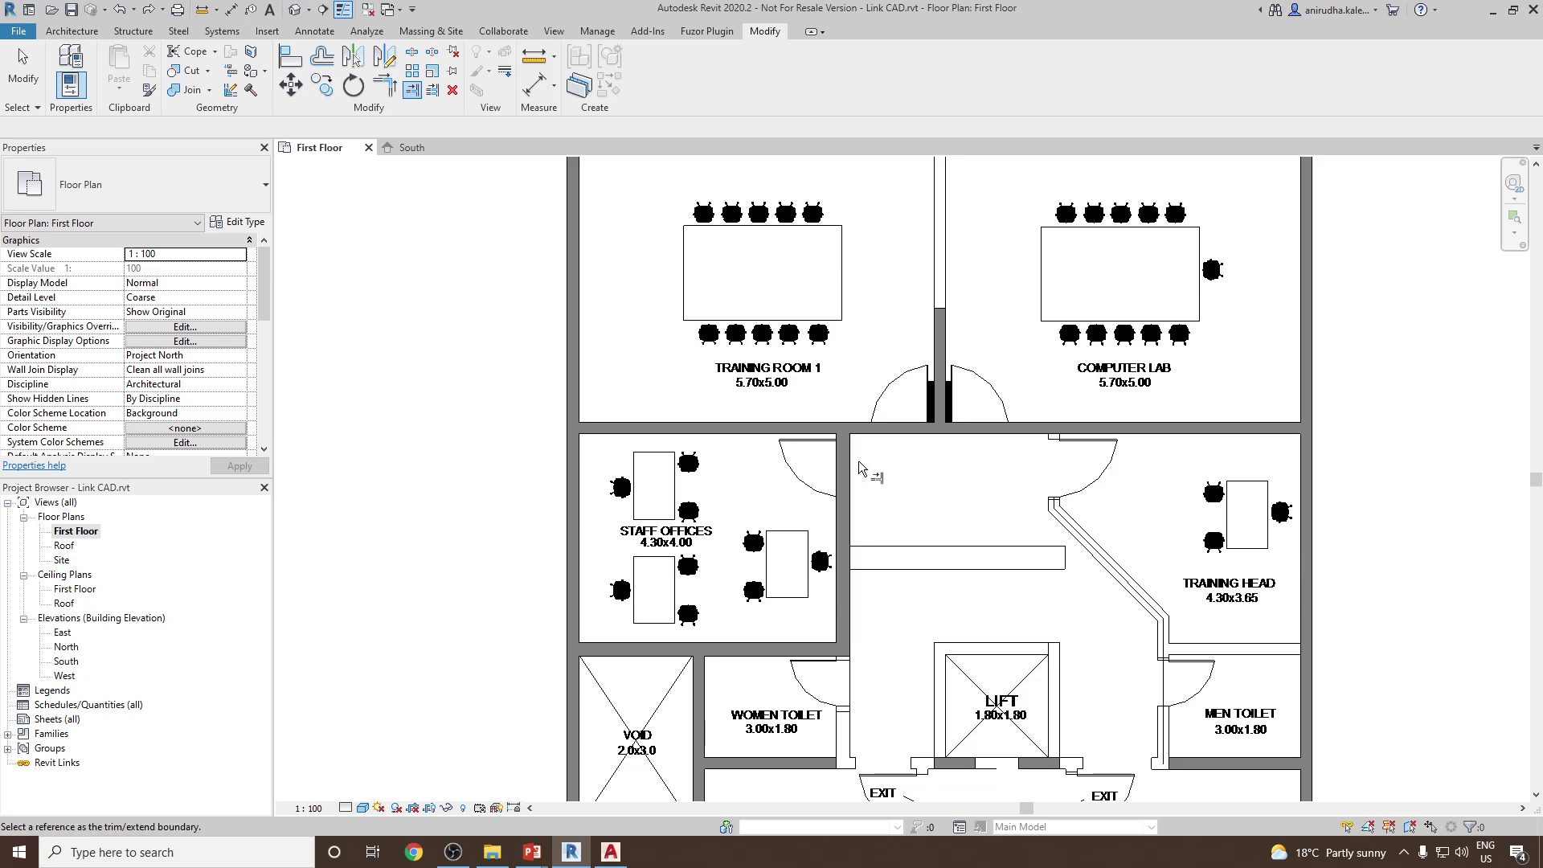
{"action": "key", "text": "Escape"}
{"action": "key", "text": "Escape"}
{"action": "scroll", "coordinate": [857, 465], "scroll_direction": "down", "scroll_amount": 2}
{"action": "scroll", "coordinate": [950, 530], "scroll_direction": "up", "scroll_amount": 2}
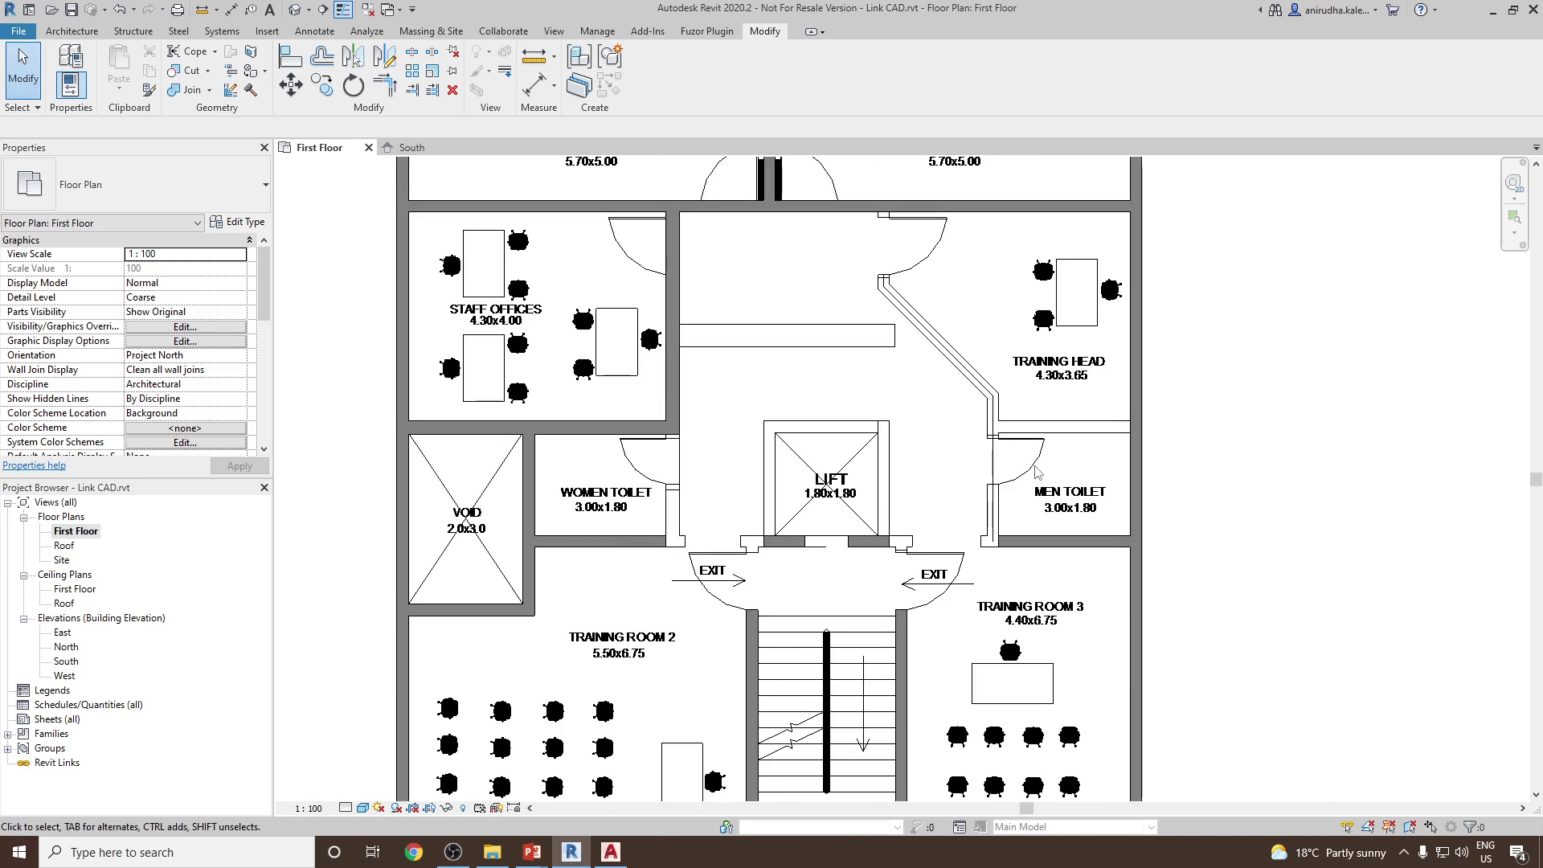
{"action": "scroll", "coordinate": [850, 536], "scroll_direction": "up", "scroll_amount": 2}
{"action": "left_click", "coordinate": [849, 512]}
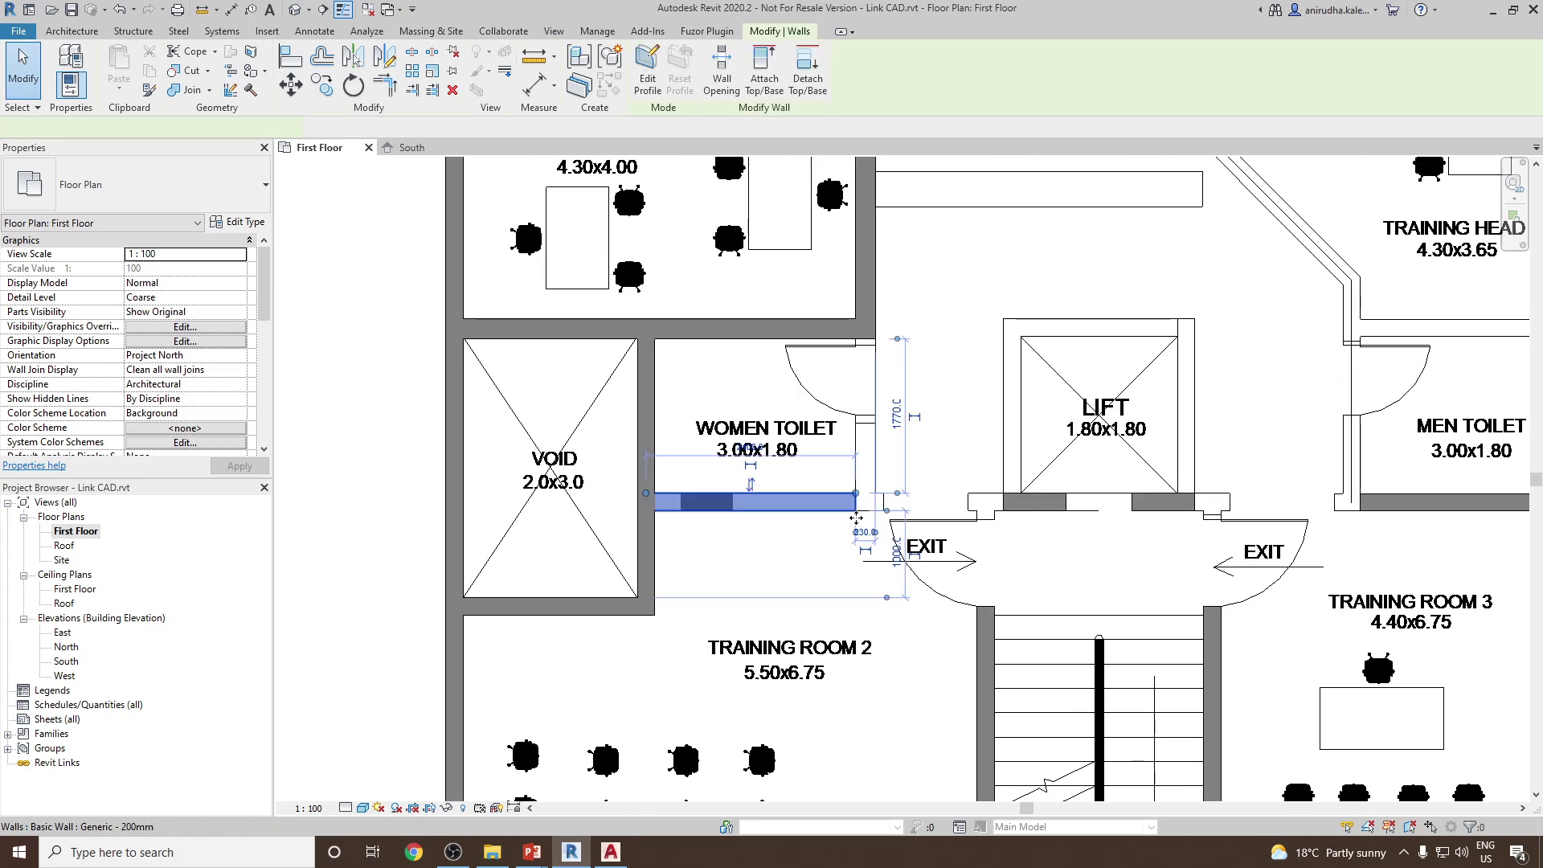
{"action": "left_click", "coordinate": [942, 439]}
{"action": "left_click", "coordinate": [414, 90]}
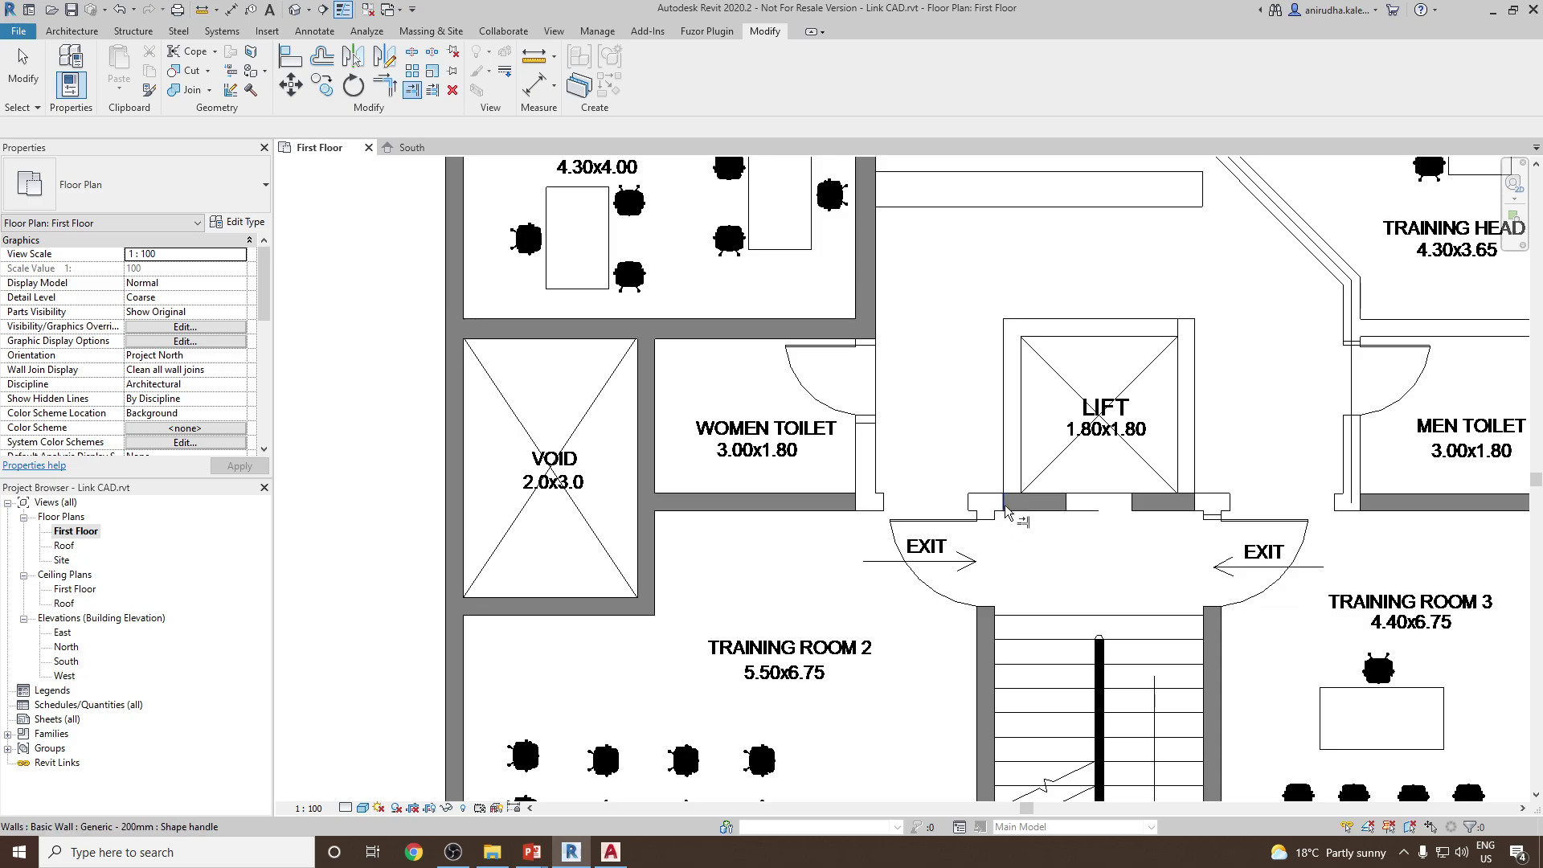
{"action": "left_click", "coordinate": [1004, 506]}
{"action": "key", "text": "Escape"}
{"action": "key", "text": "Escape"}
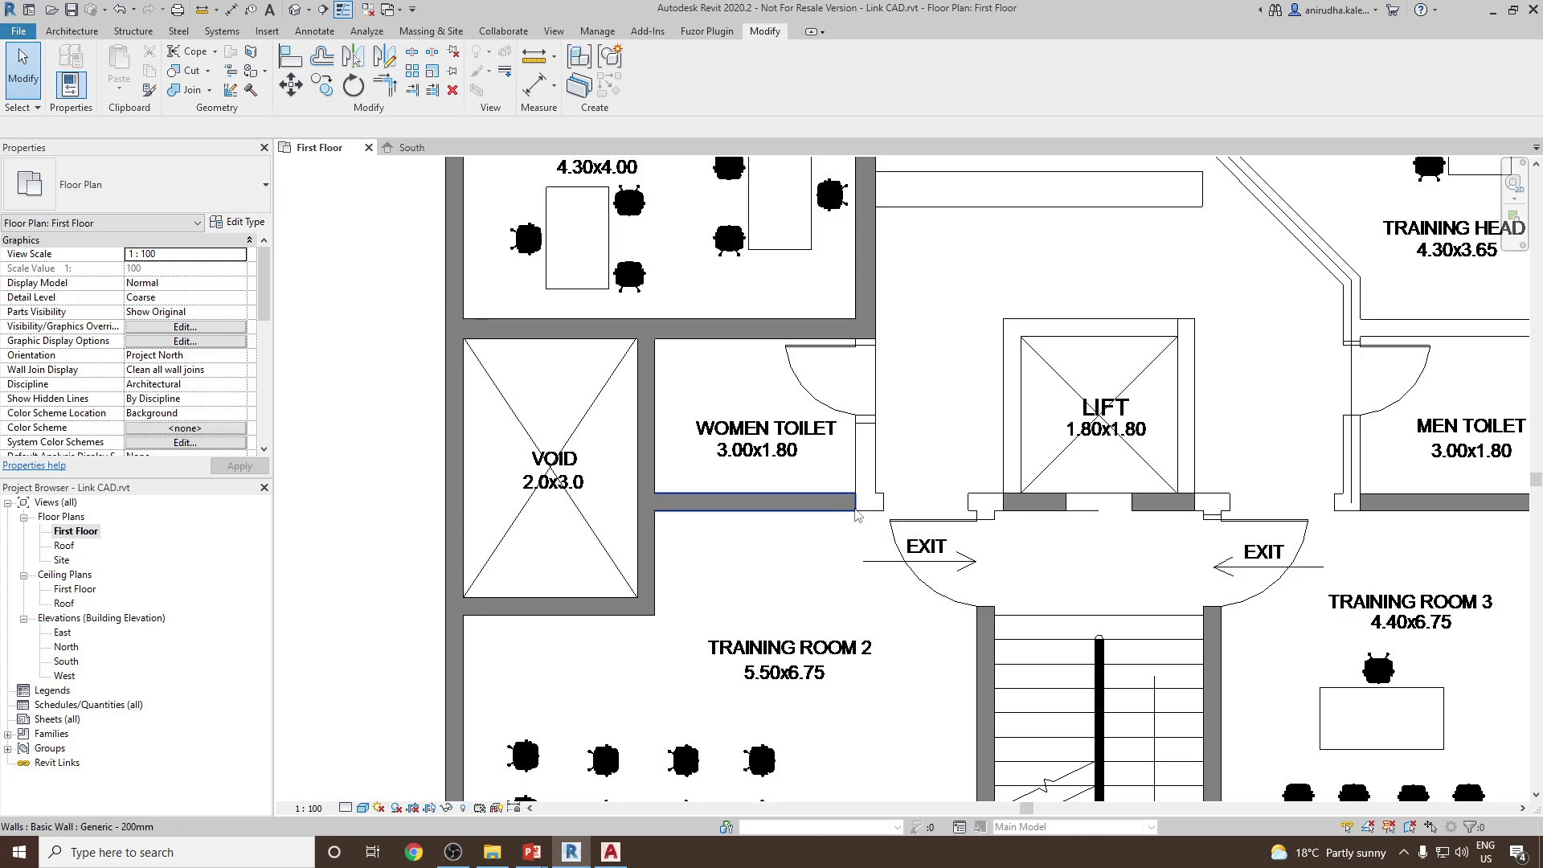
- Join the Women Toilet's lower wall to the Staff Offices lobby wall using Trim/Extend to Corner, closing the toilet's corridor side
{"action": "middle_click_drag", "start_coordinate": [858, 516], "coordinate": [786, 538]}
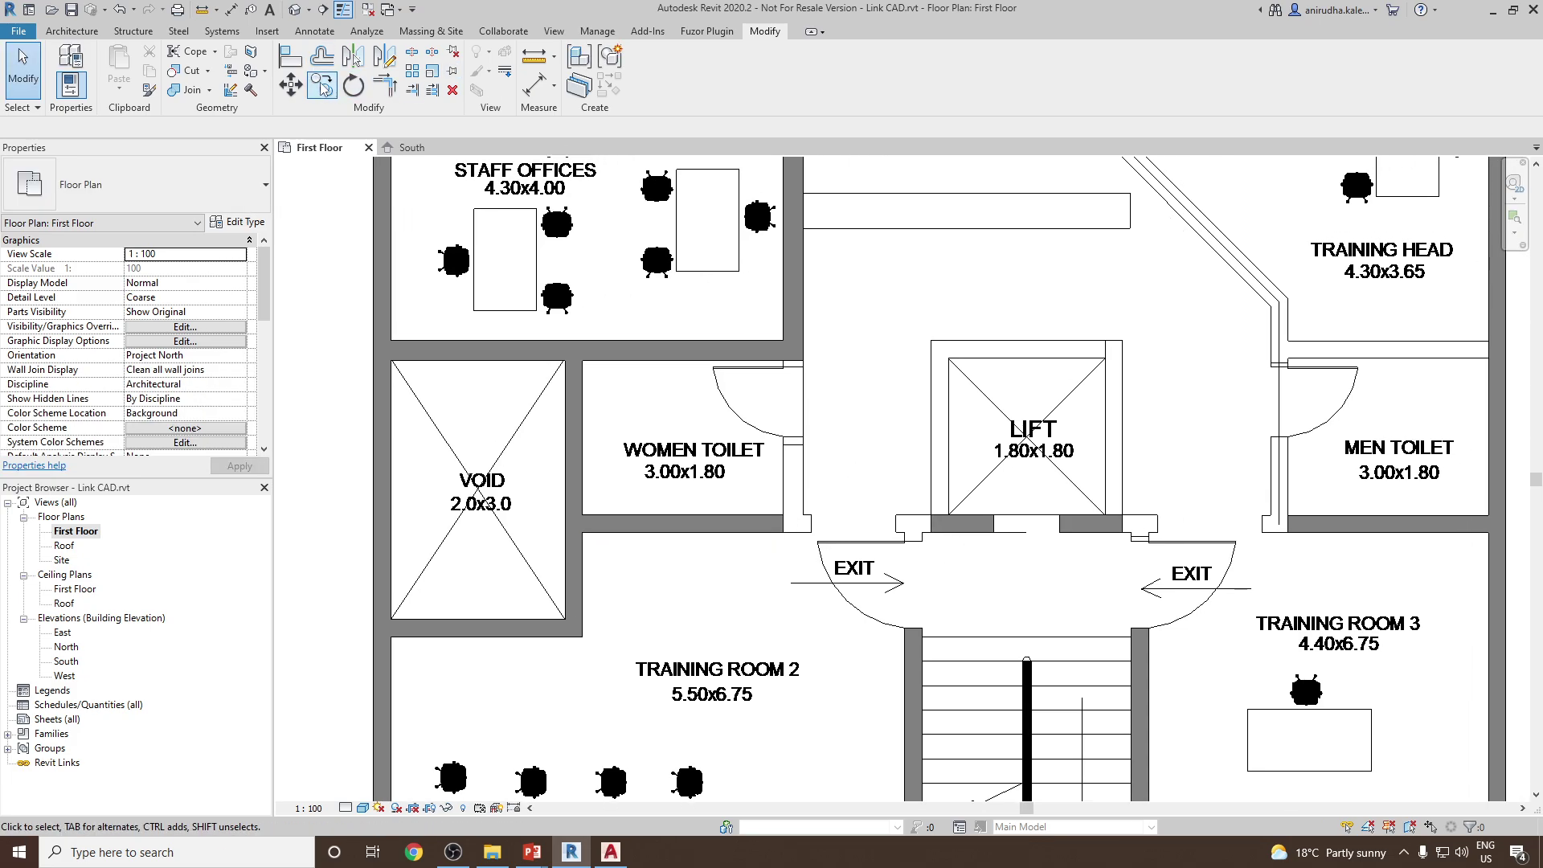
{"action": "left_click", "coordinate": [392, 91]}
{"action": "left_click", "coordinate": [767, 524]}
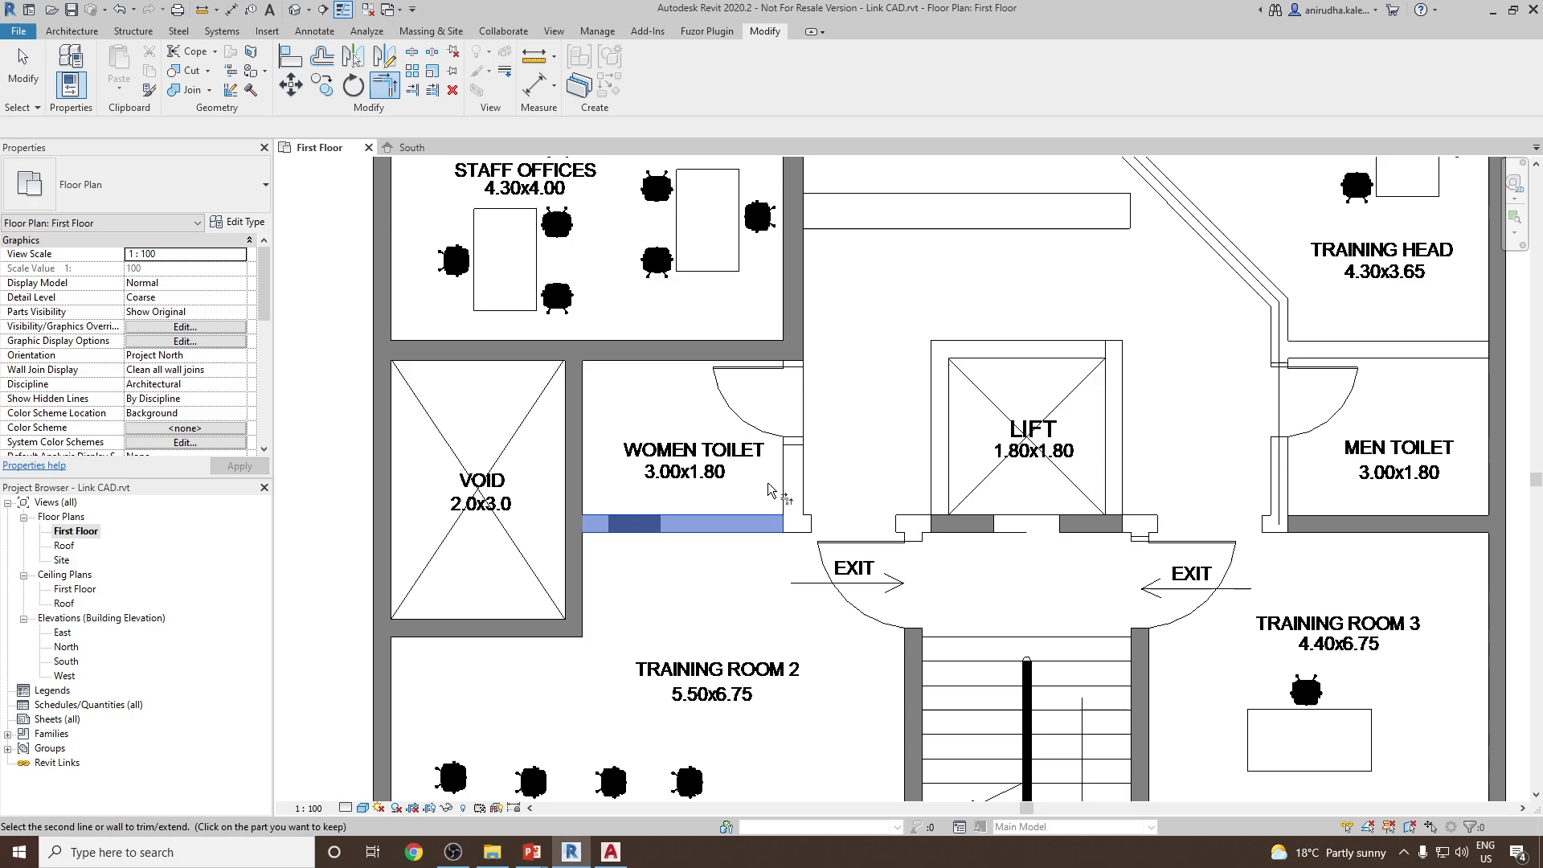
{"action": "left_click", "coordinate": [802, 357]}
{"action": "key", "text": "Escape"}
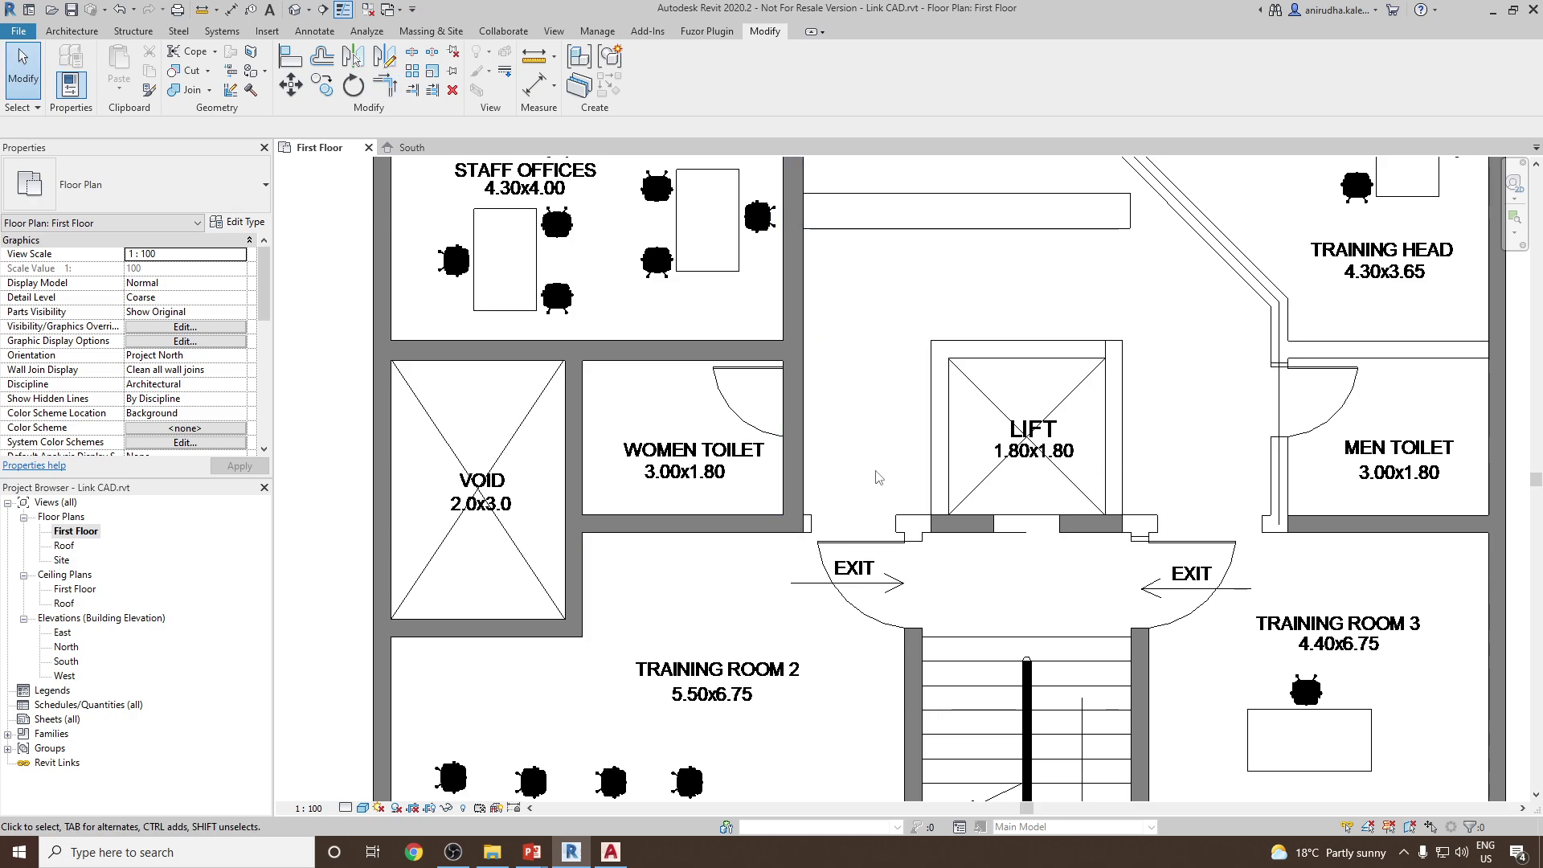
- Create Generic - 200mm walls on the CAD lines for the Men Toilet's corridor side and the partition between Men Toilet and Training Head
{"action": "scroll", "coordinate": [878, 477], "scroll_direction": "down", "scroll_amount": 2}
{"action": "middle_click_drag", "start_coordinate": [1117, 477], "coordinate": [803, 617]}
{"action": "scroll", "coordinate": [870, 492], "scroll_direction": "up", "scroll_amount": 2}
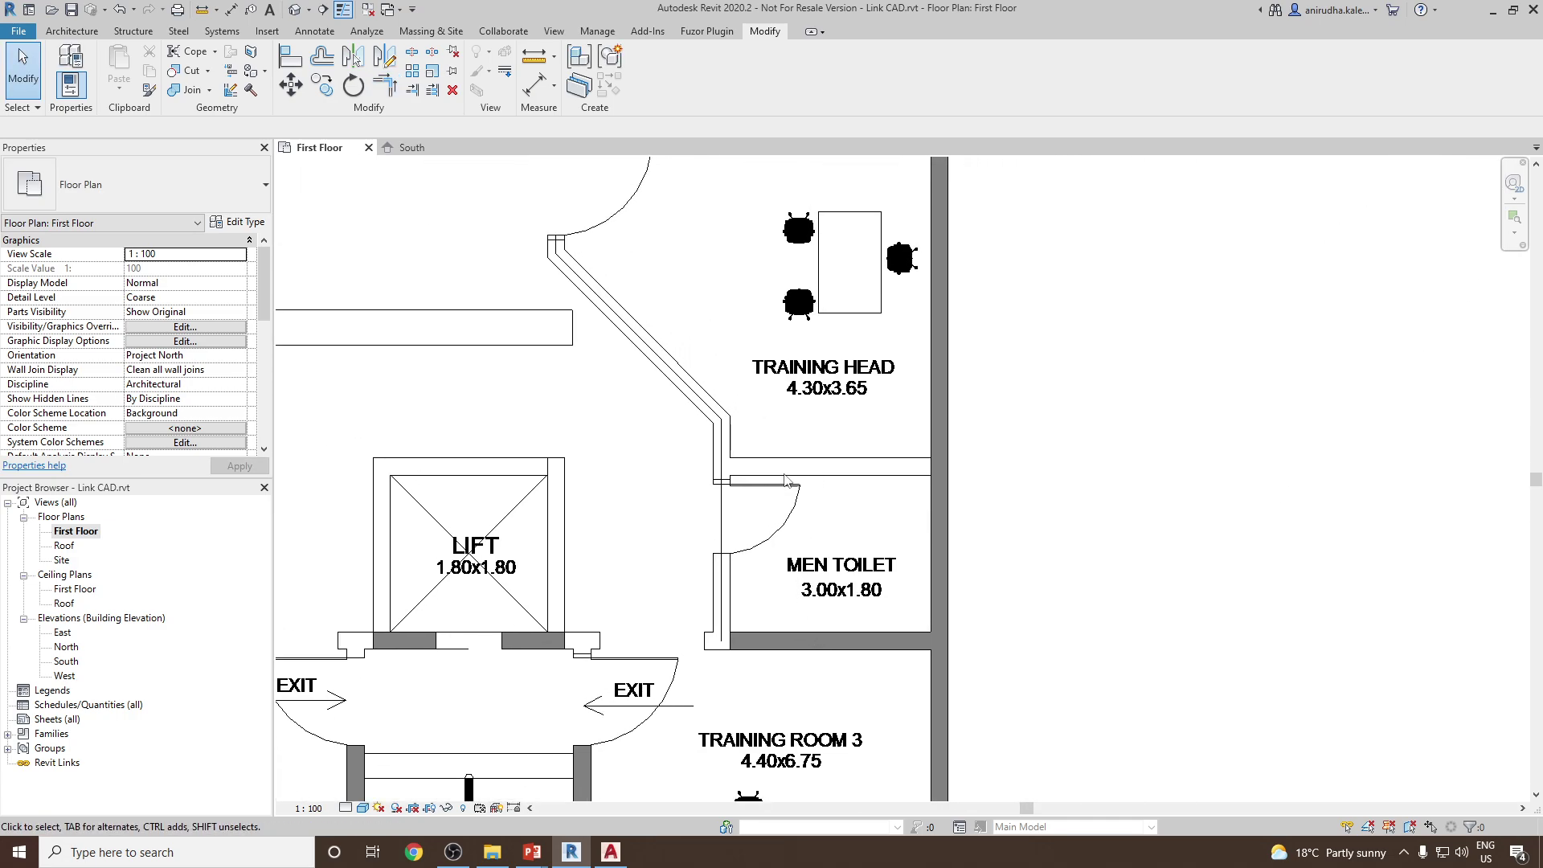
{"action": "left_click", "coordinate": [74, 32]}
{"action": "left_click", "coordinate": [71, 68]}
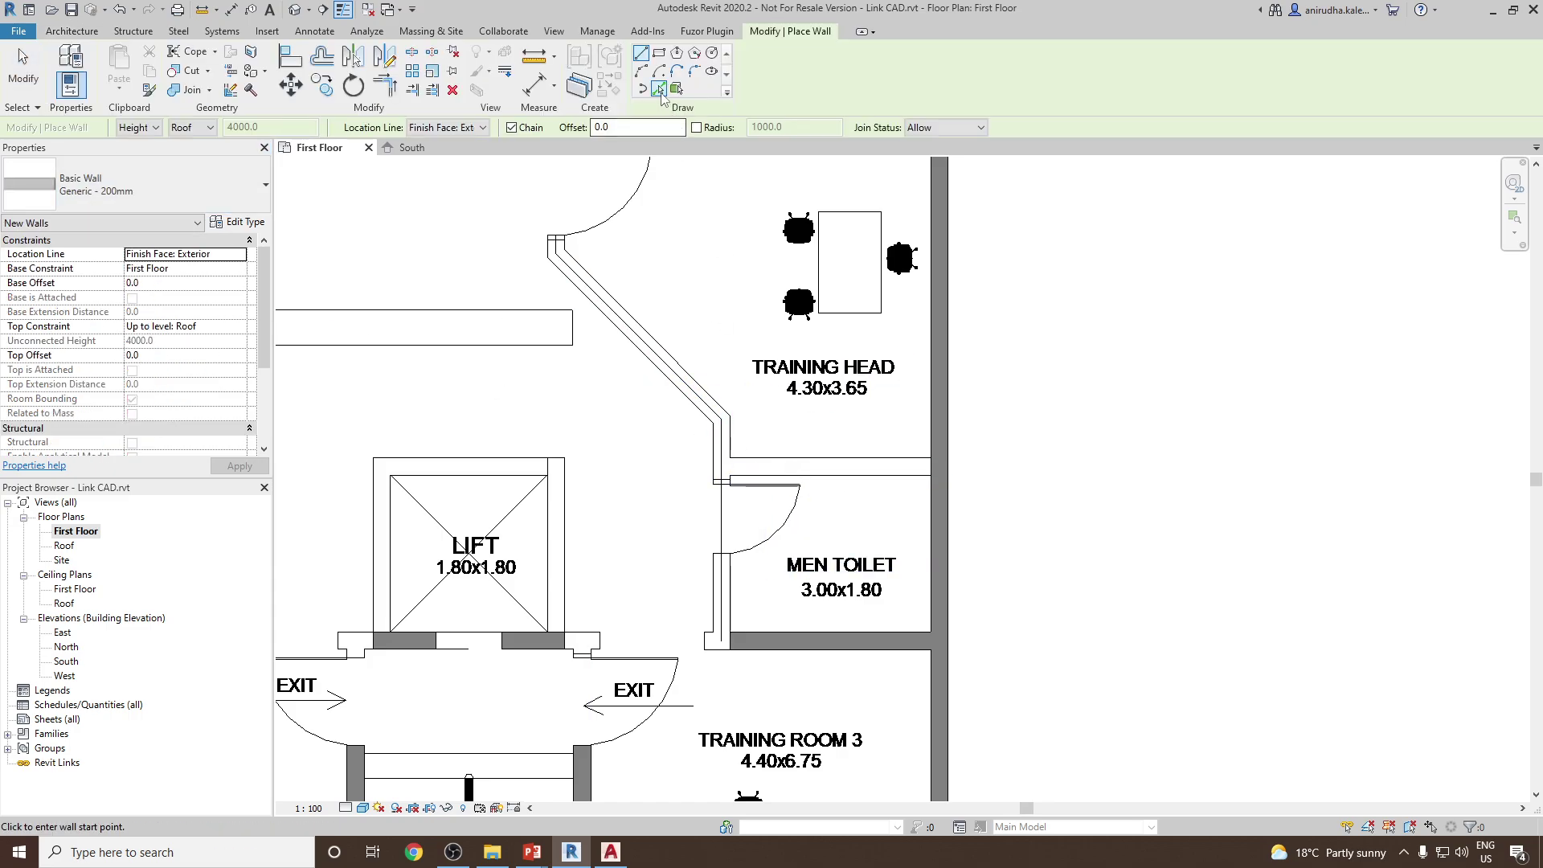
{"action": "left_click", "coordinate": [659, 89]}
{"action": "scroll", "coordinate": [726, 614], "scroll_direction": "up", "scroll_amount": 3}
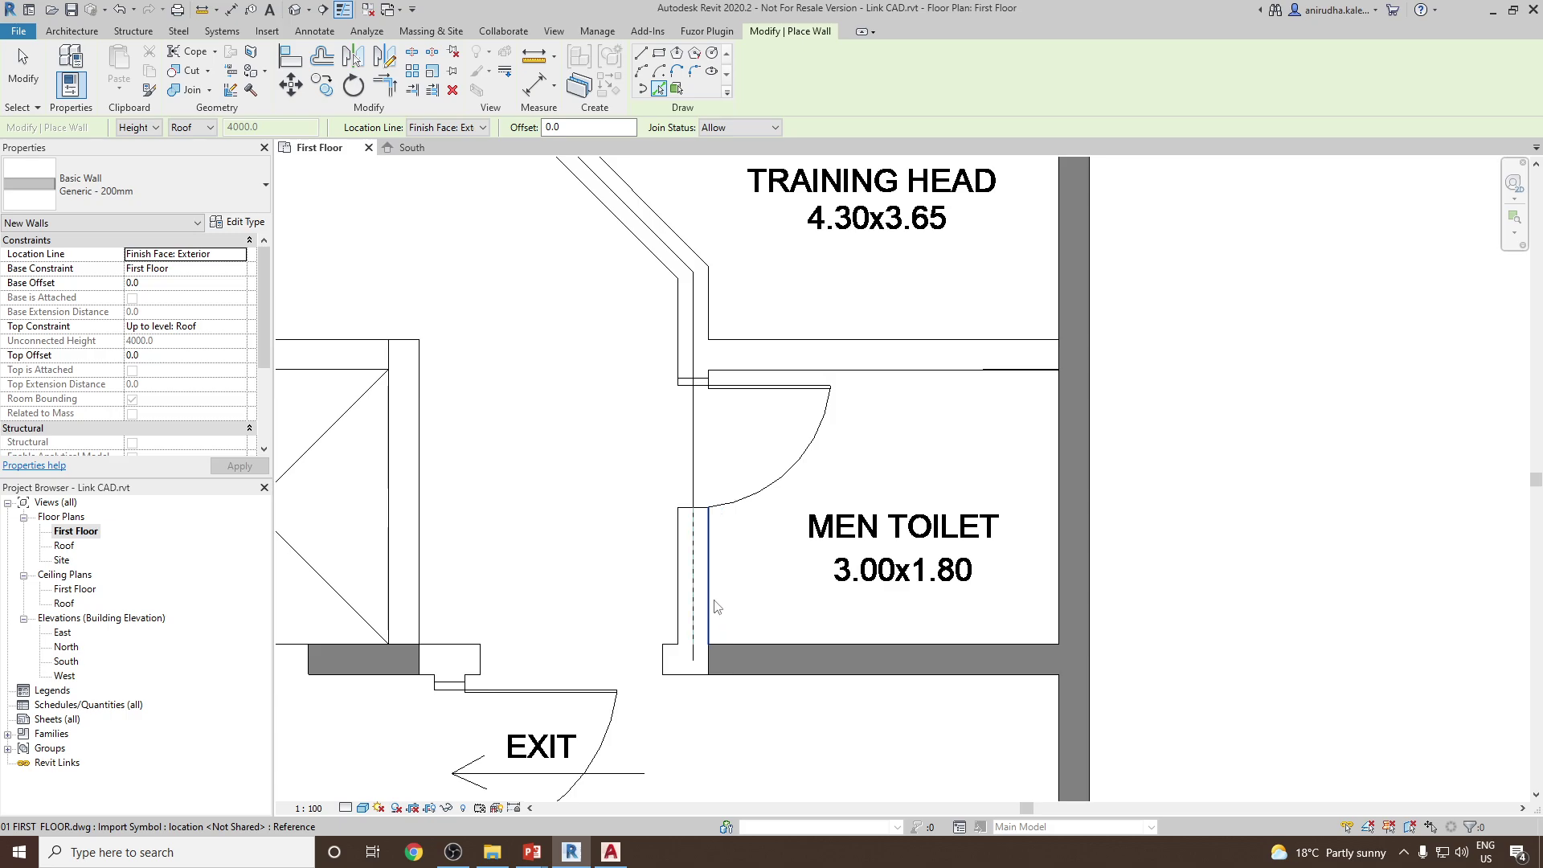
{"action": "left_click", "coordinate": [717, 607]}
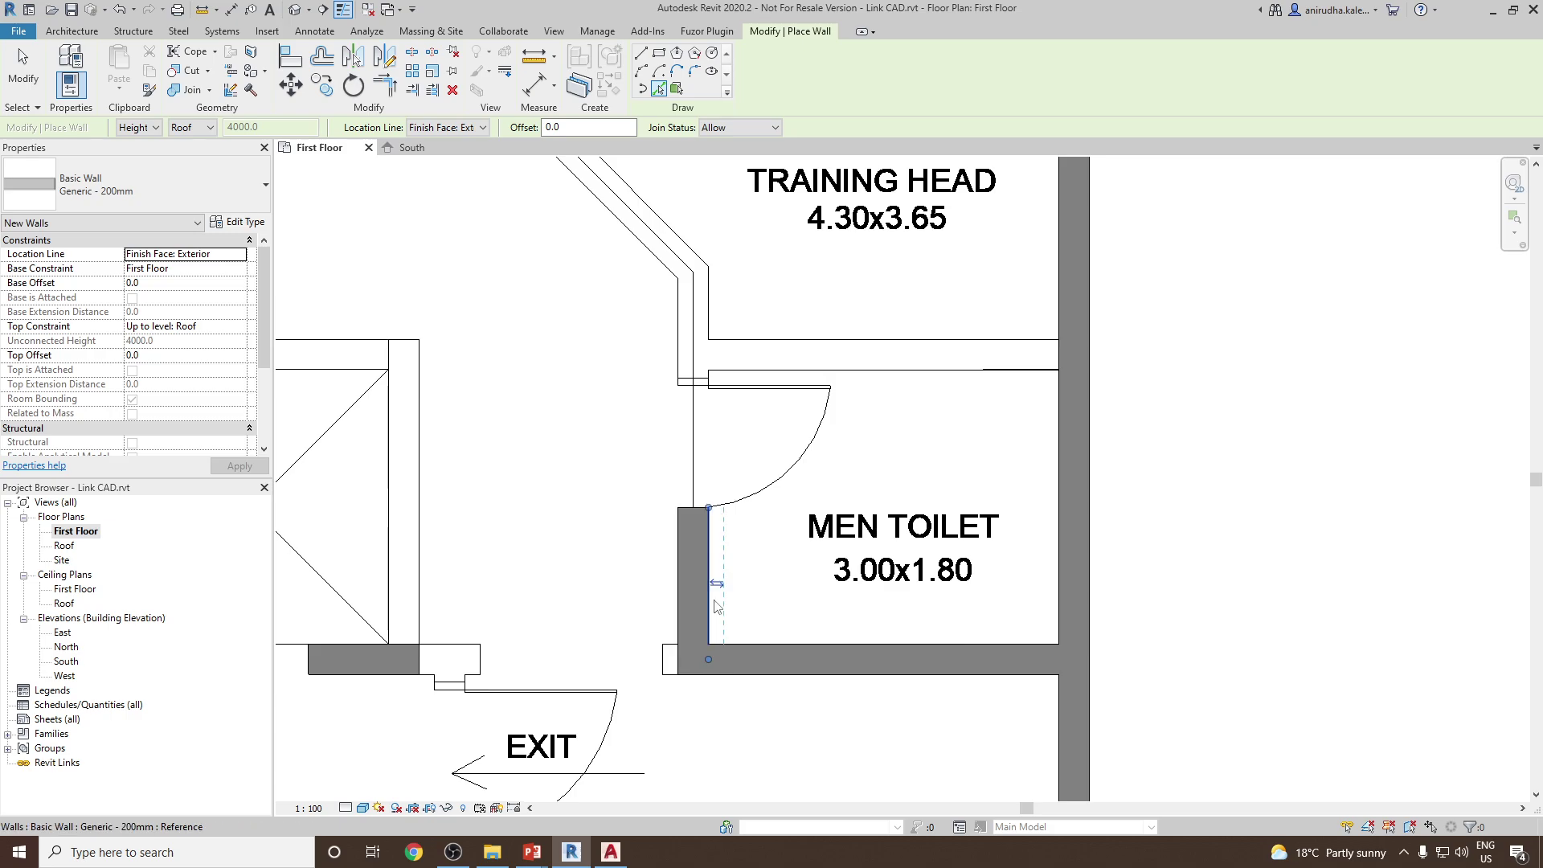
{"action": "left_click", "coordinate": [946, 355]}
- Create the Training Head's corridor walls on the CAD lines: the short vertical piece, the diagonal, and the stub at the door
{"action": "middle_click_drag", "start_coordinate": [716, 311], "coordinate": [777, 466]}
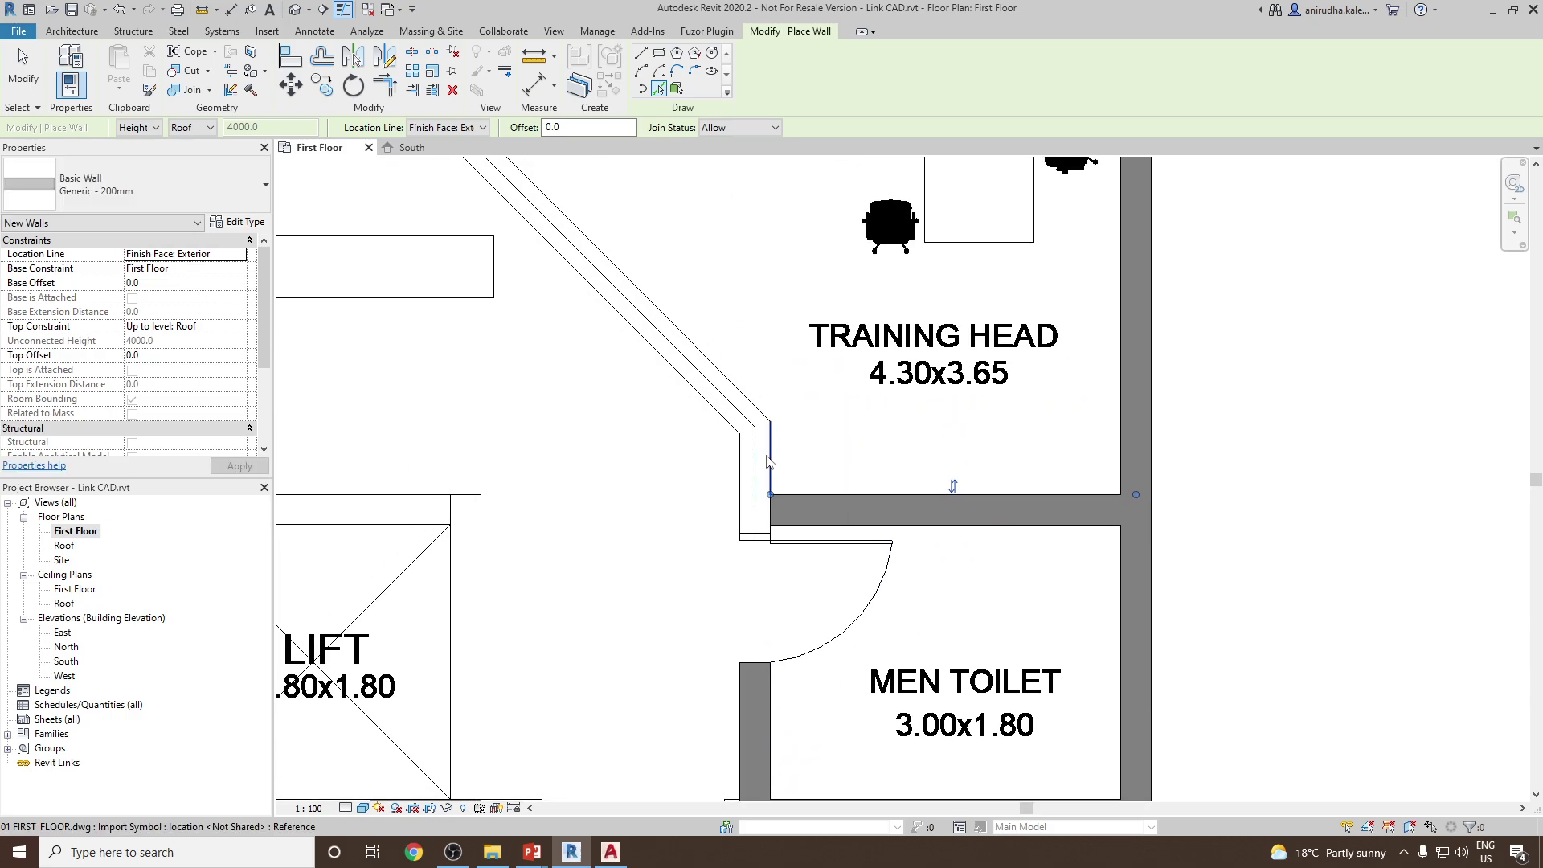
{"action": "left_click", "coordinate": [771, 464]}
{"action": "middle_click_drag", "start_coordinate": [714, 368], "coordinate": [803, 546]}
{"action": "left_click", "coordinate": [804, 546]}
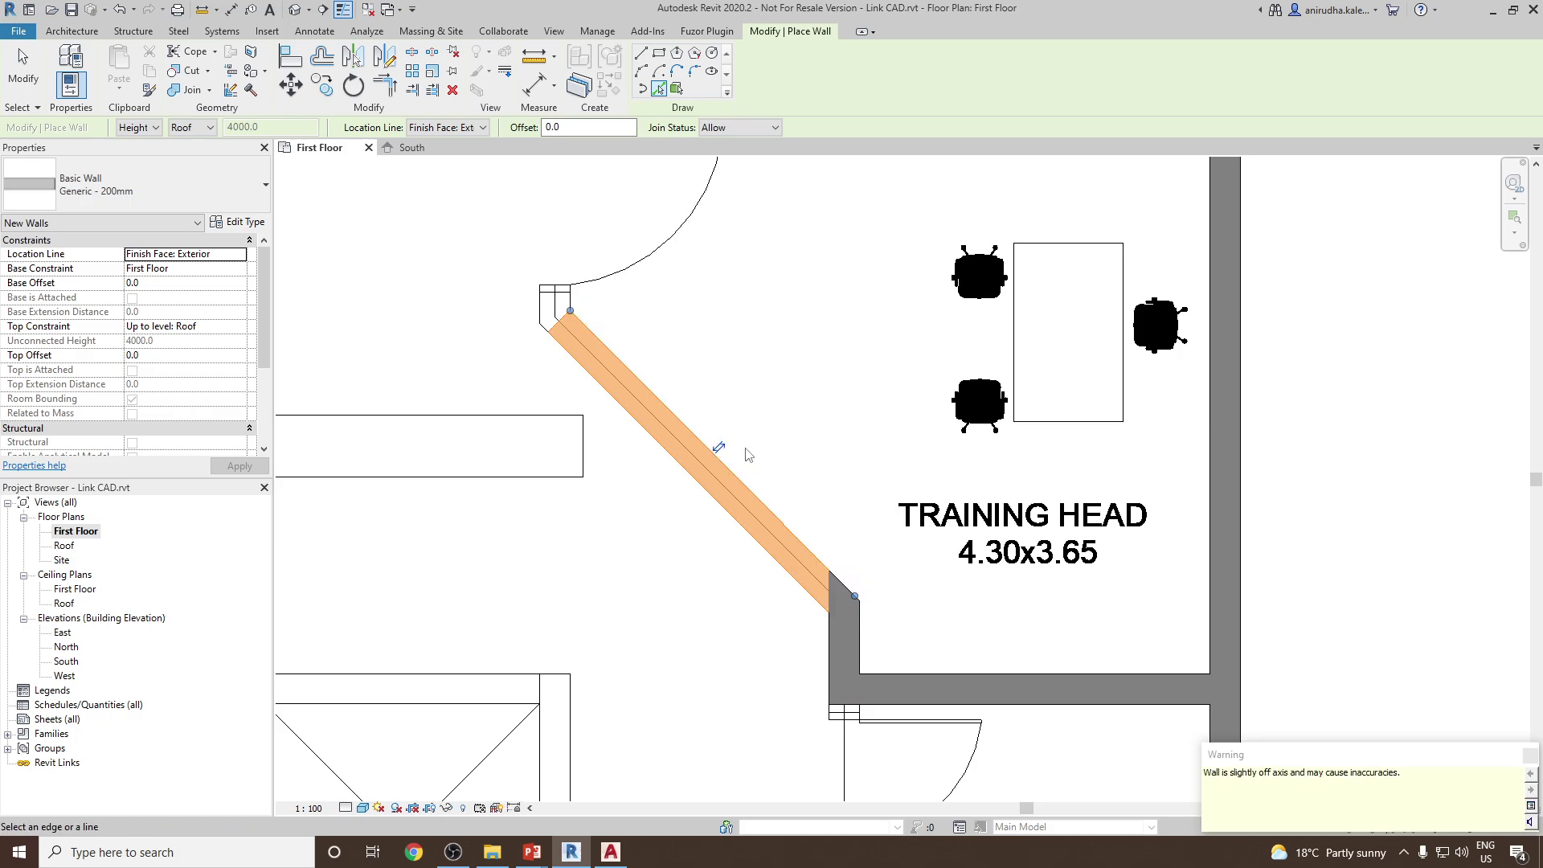
{"action": "middle_click_drag", "start_coordinate": [614, 352], "coordinate": [649, 453]}
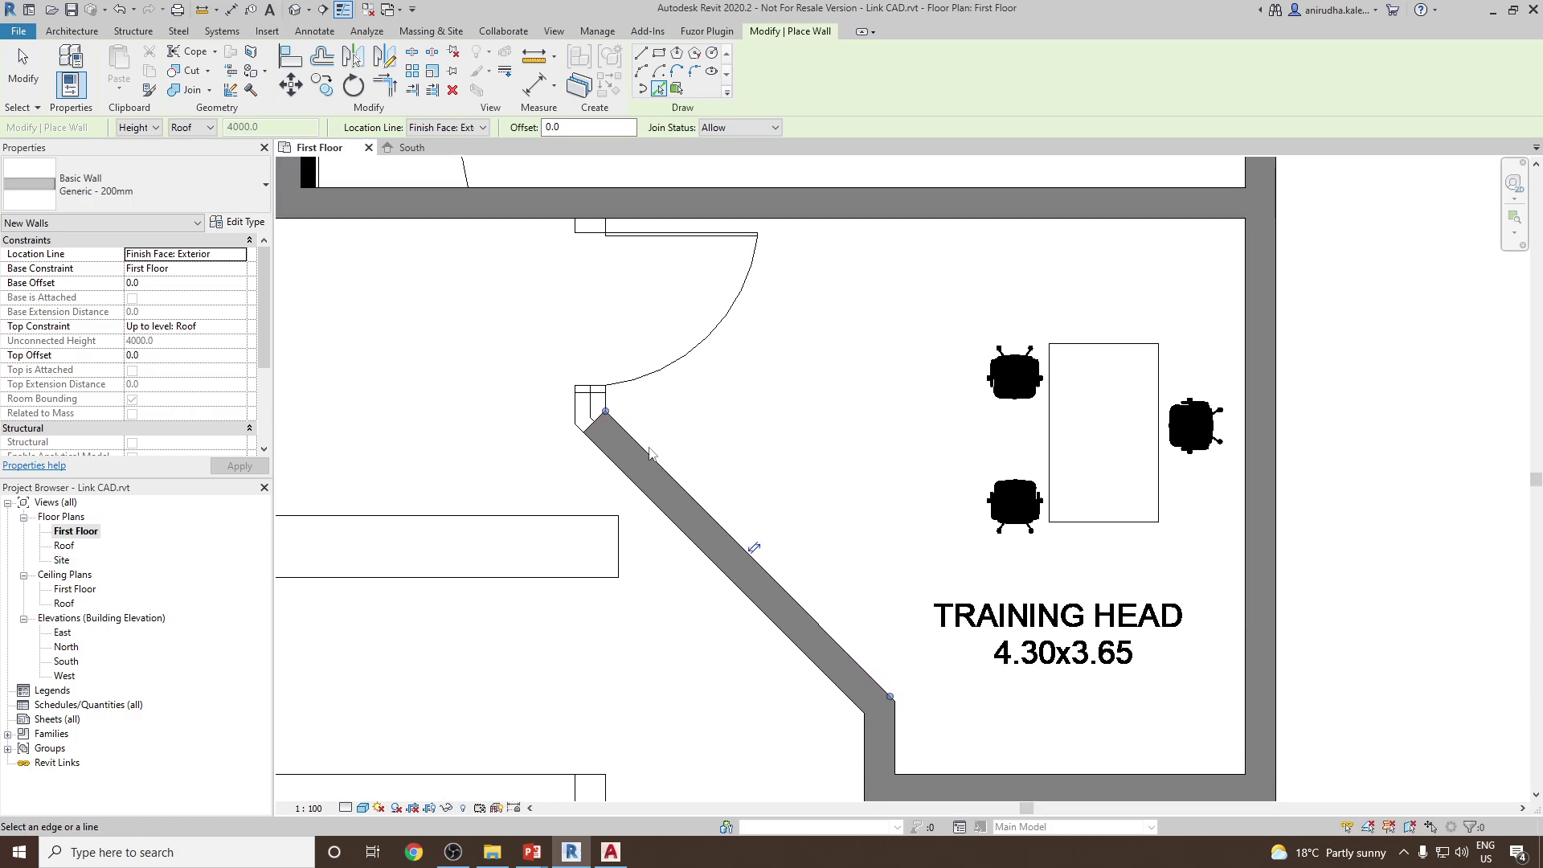
{"action": "scroll", "coordinate": [616, 406], "scroll_direction": "up", "scroll_amount": 3}
{"action": "left_click", "coordinate": [609, 406]}
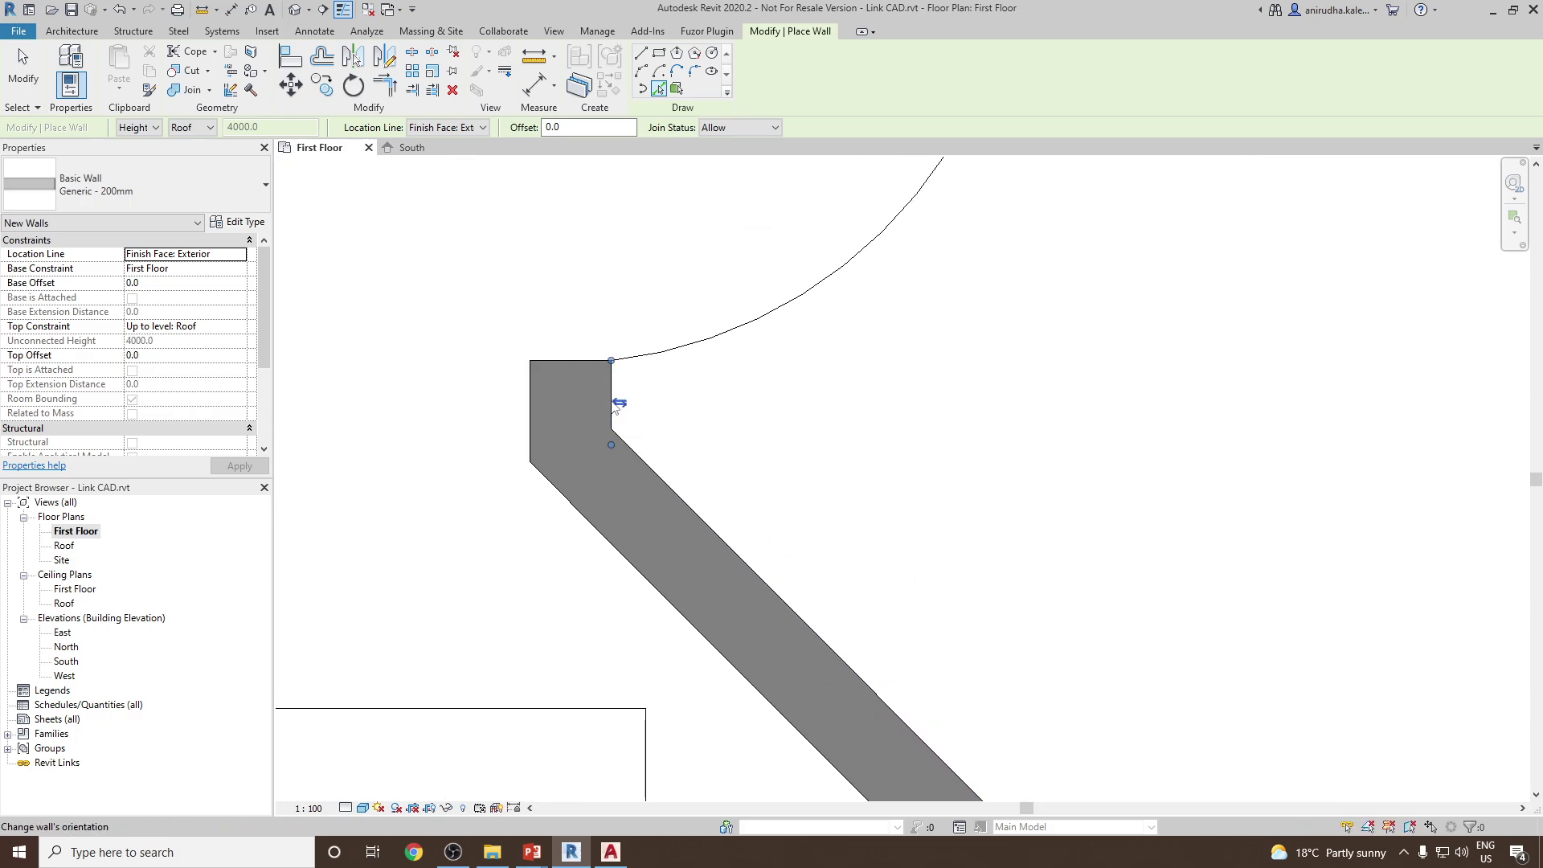
{"action": "scroll", "coordinate": [694, 474], "scroll_direction": "down", "scroll_amount": 5}
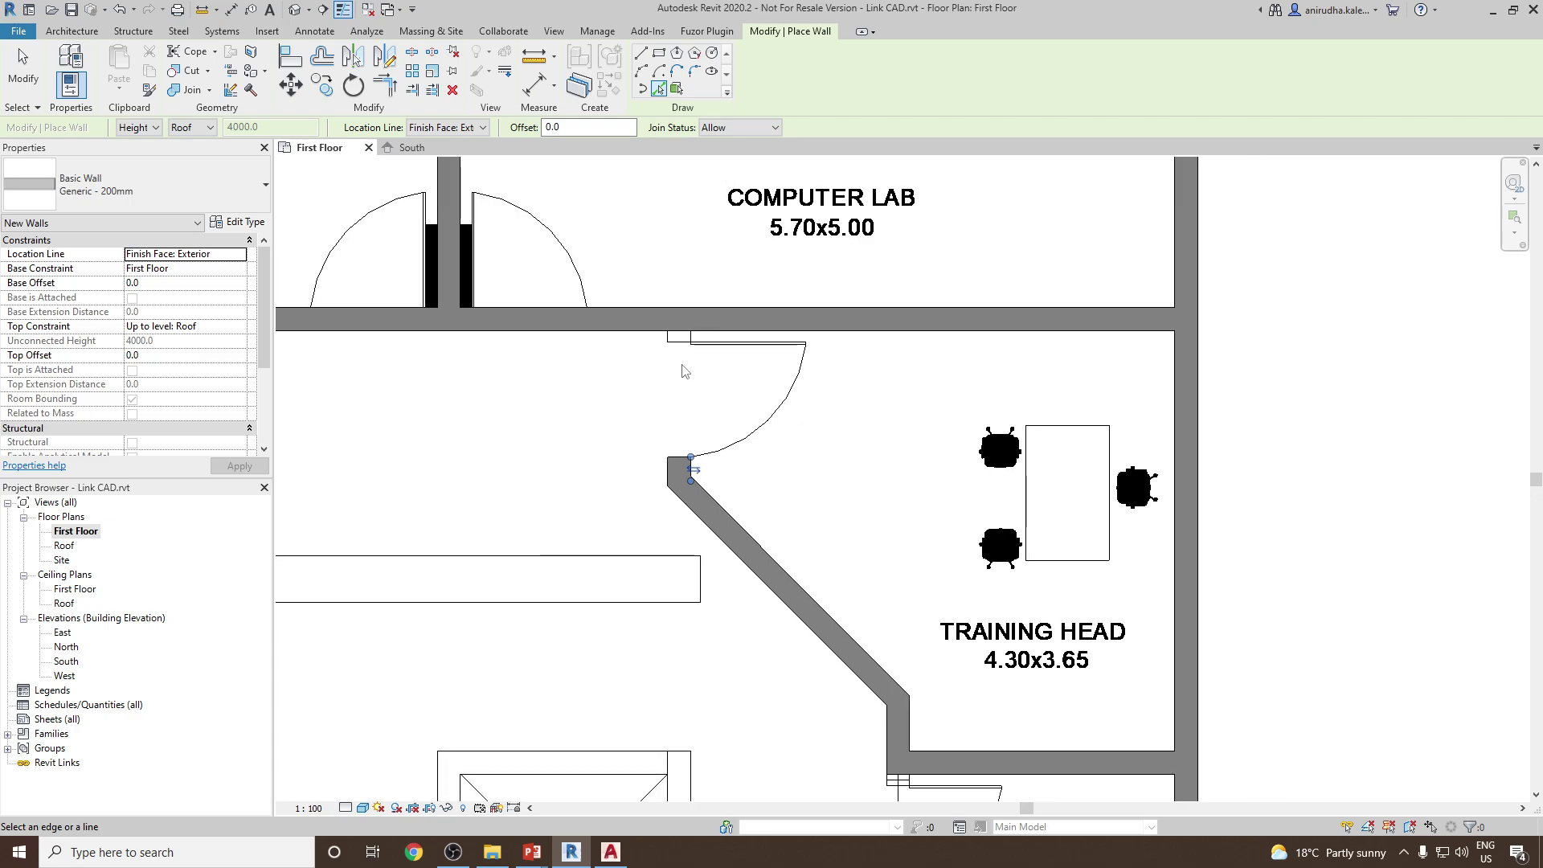
{"action": "scroll", "coordinate": [776, 421], "scroll_direction": "down", "scroll_amount": 2}
{"action": "key", "text": "Escape"}
{"action": "key", "text": "Escape"}
- Extend the Men Toilet's corridor wall up to the Training Head partition using Trim/Extend Single Element
{"action": "scroll", "coordinate": [845, 456], "scroll_direction": "up", "scroll_amount": 4}
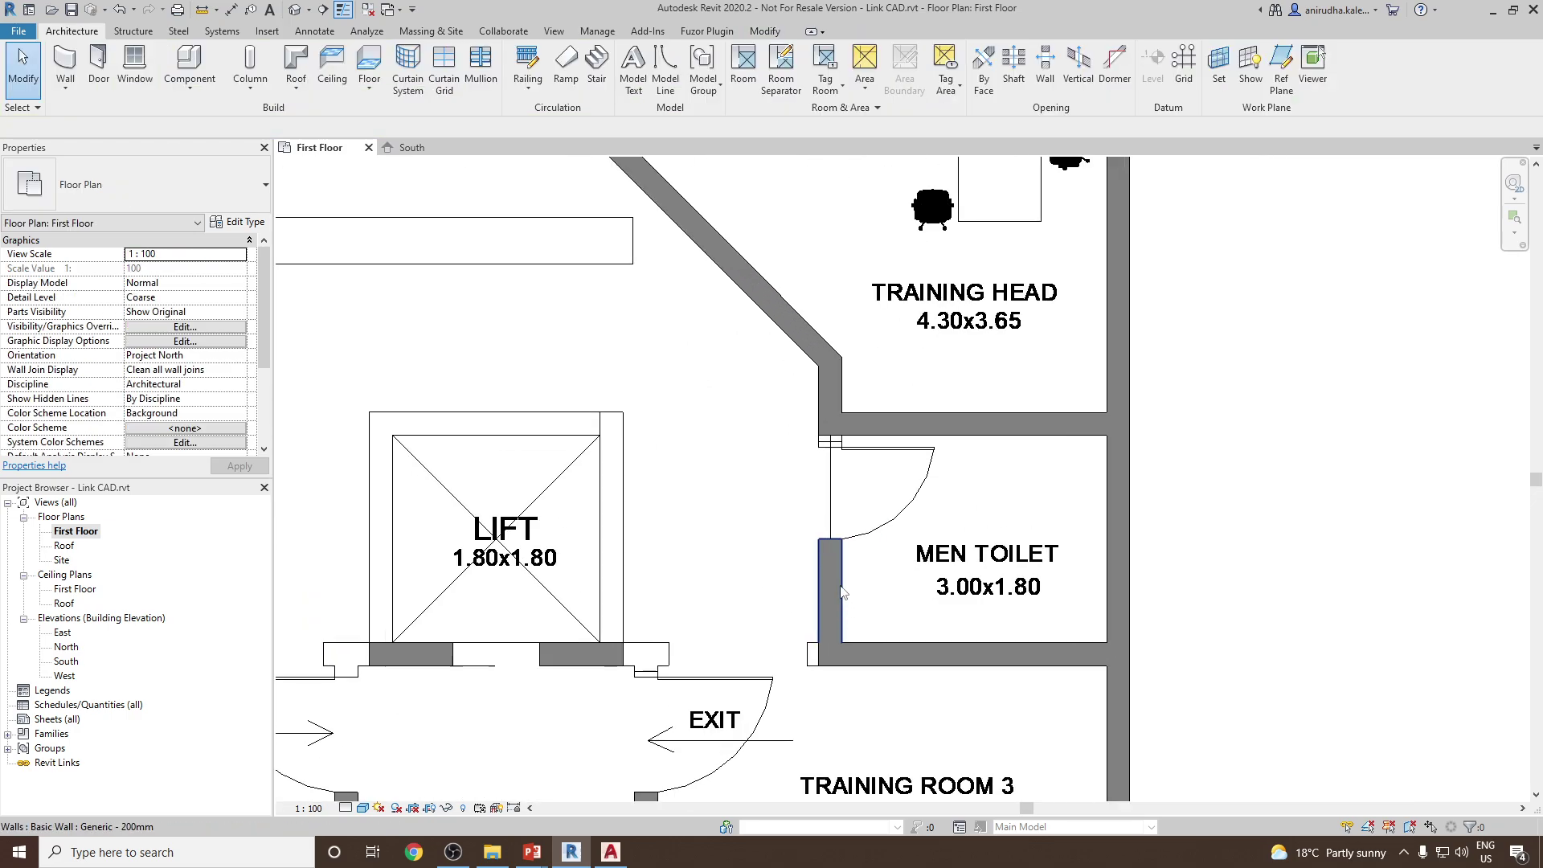
{"action": "left_click", "coordinate": [759, 32]}
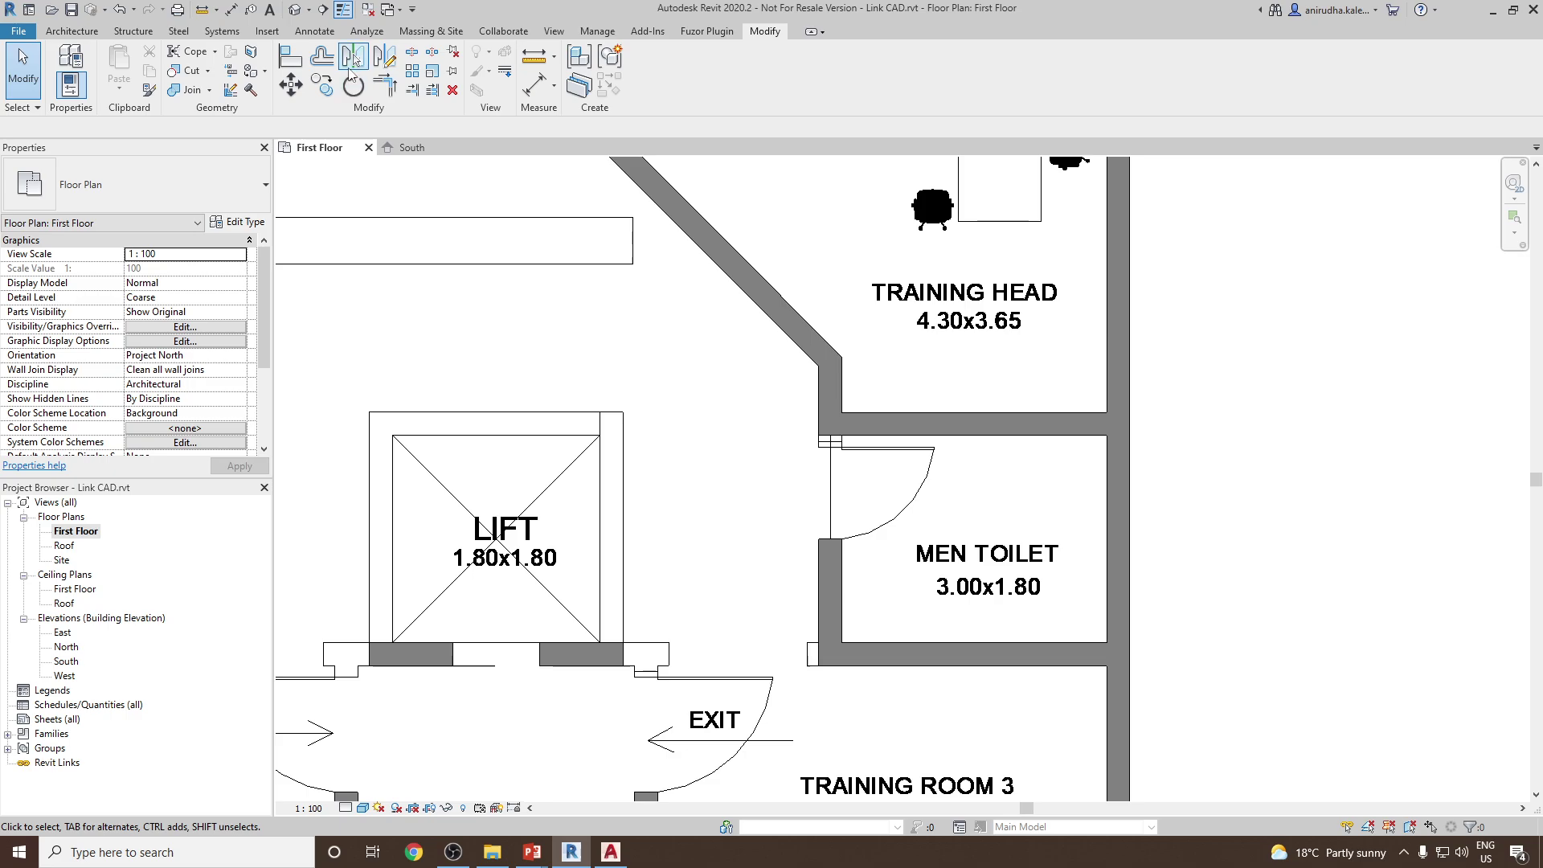
{"action": "left_click", "coordinate": [412, 90]}
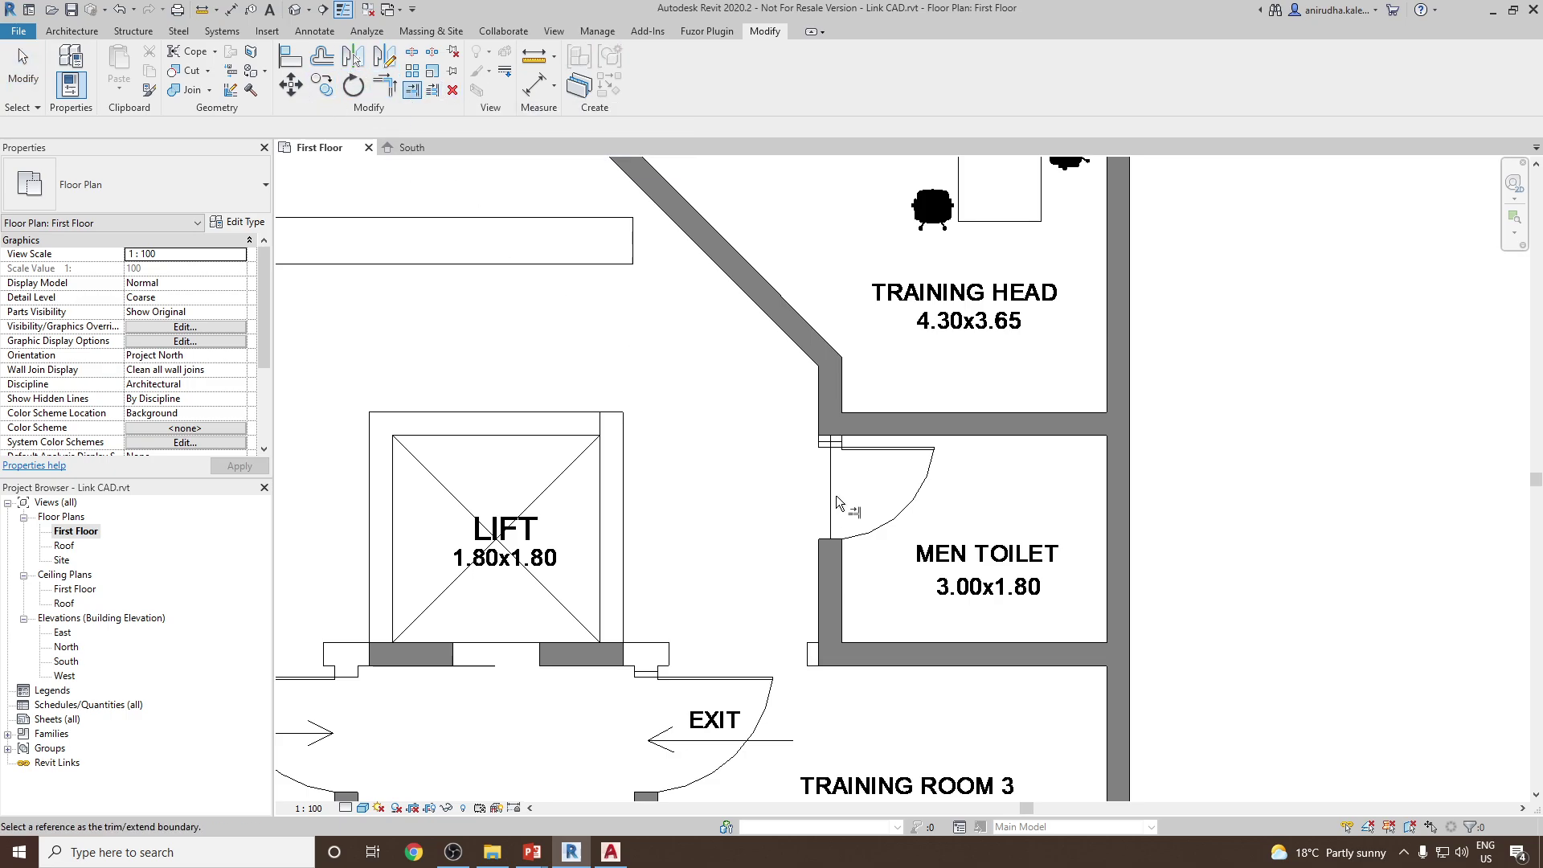
{"action": "scroll", "coordinate": [835, 495], "scroll_direction": "up", "scroll_amount": 2}
{"action": "left_click", "coordinate": [859, 409]}
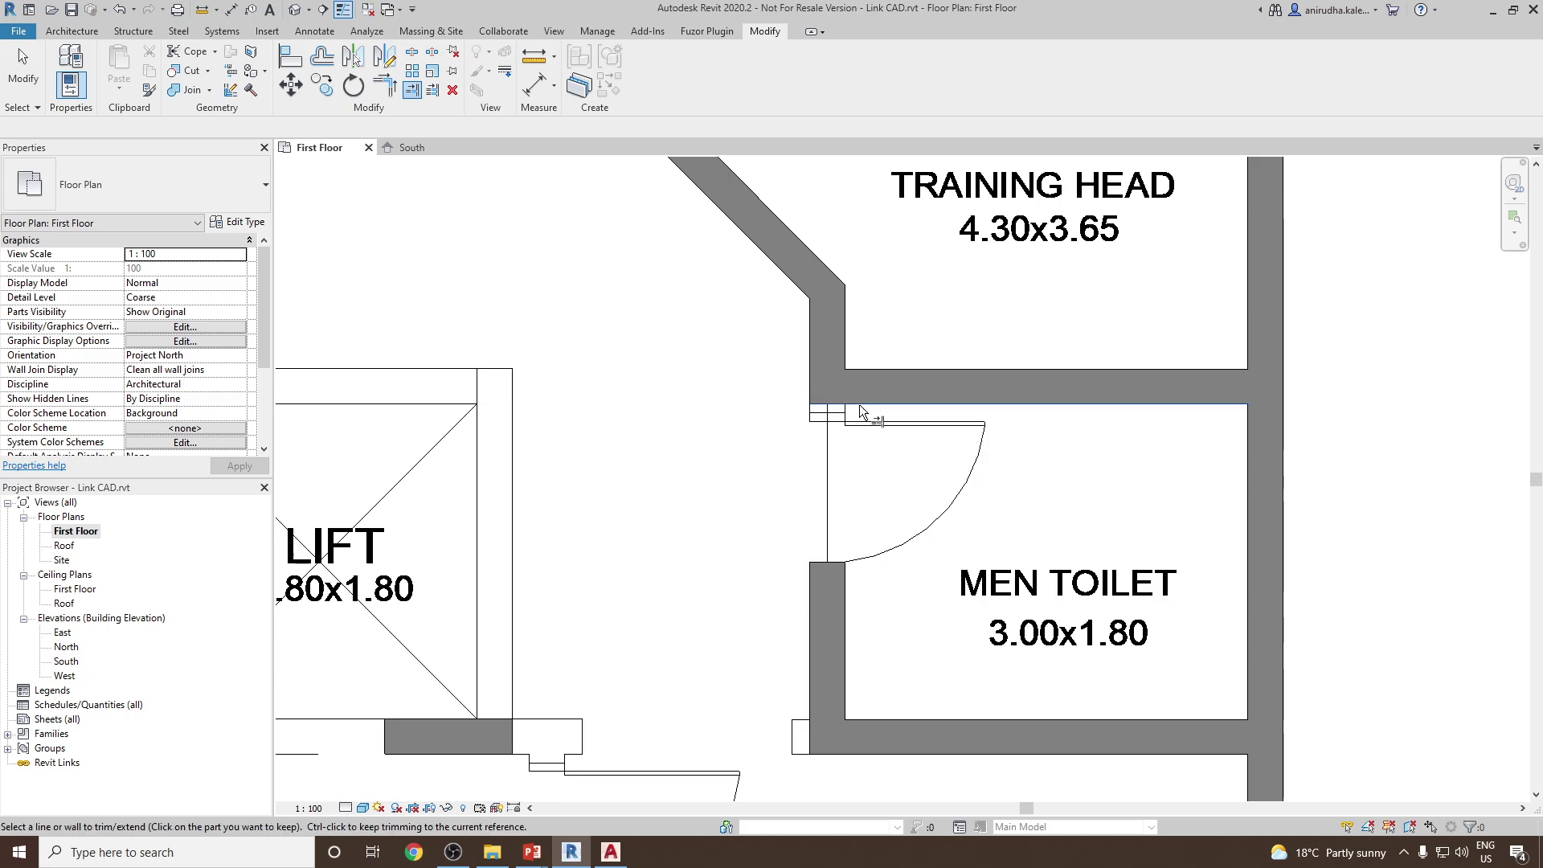
{"action": "left_click", "coordinate": [824, 580]}
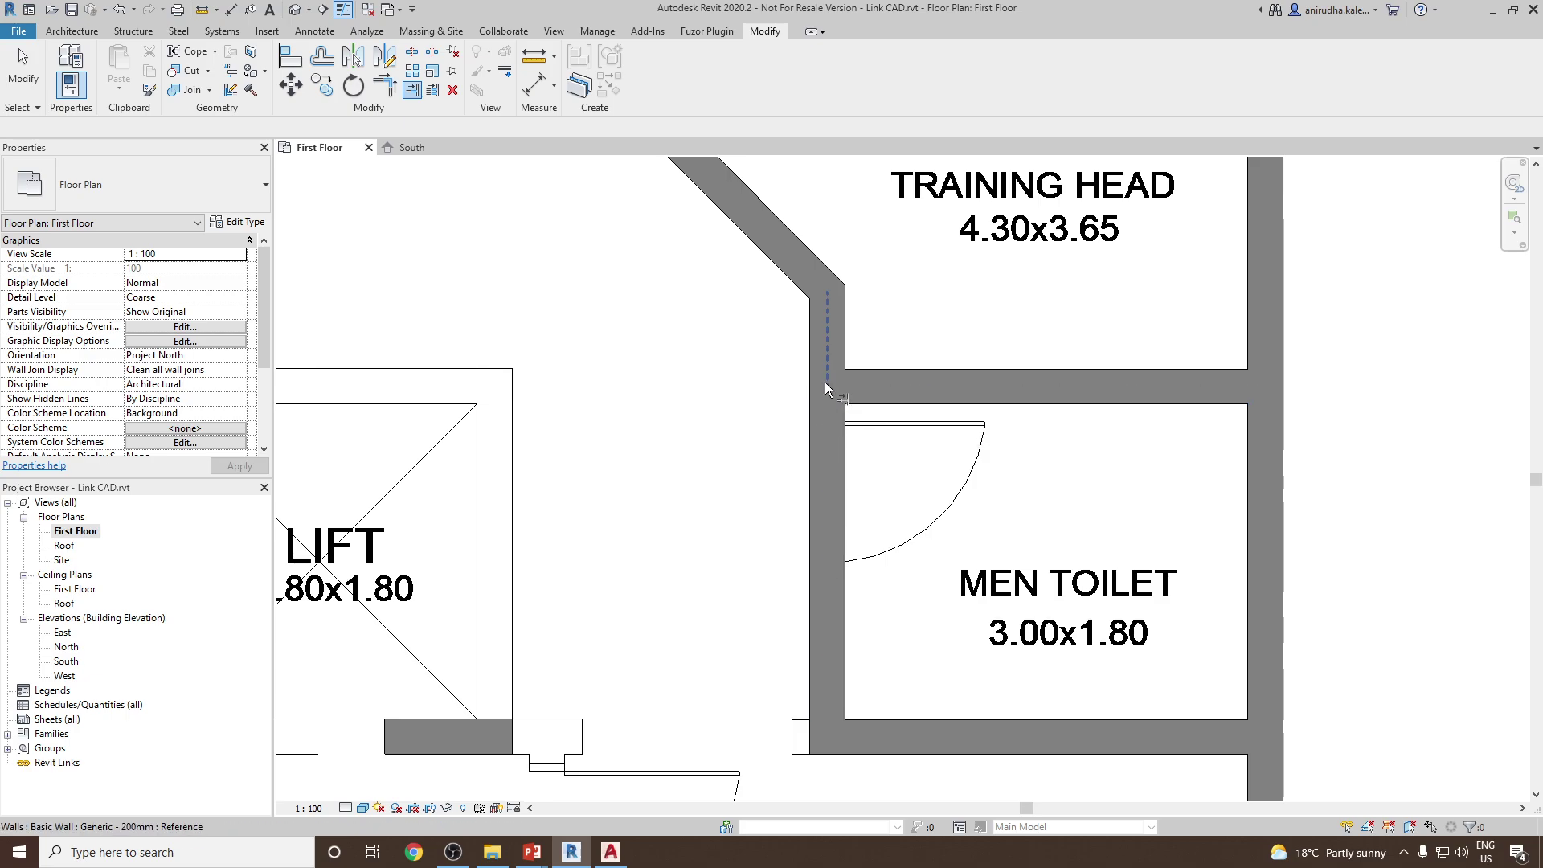
{"action": "scroll", "coordinate": [825, 389], "scroll_direction": "down", "scroll_amount": 5}
{"action": "scroll", "coordinate": [852, 514], "scroll_direction": "up", "scroll_amount": 4}
{"action": "scroll", "coordinate": [861, 526], "scroll_direction": "down", "scroll_amount": 1}
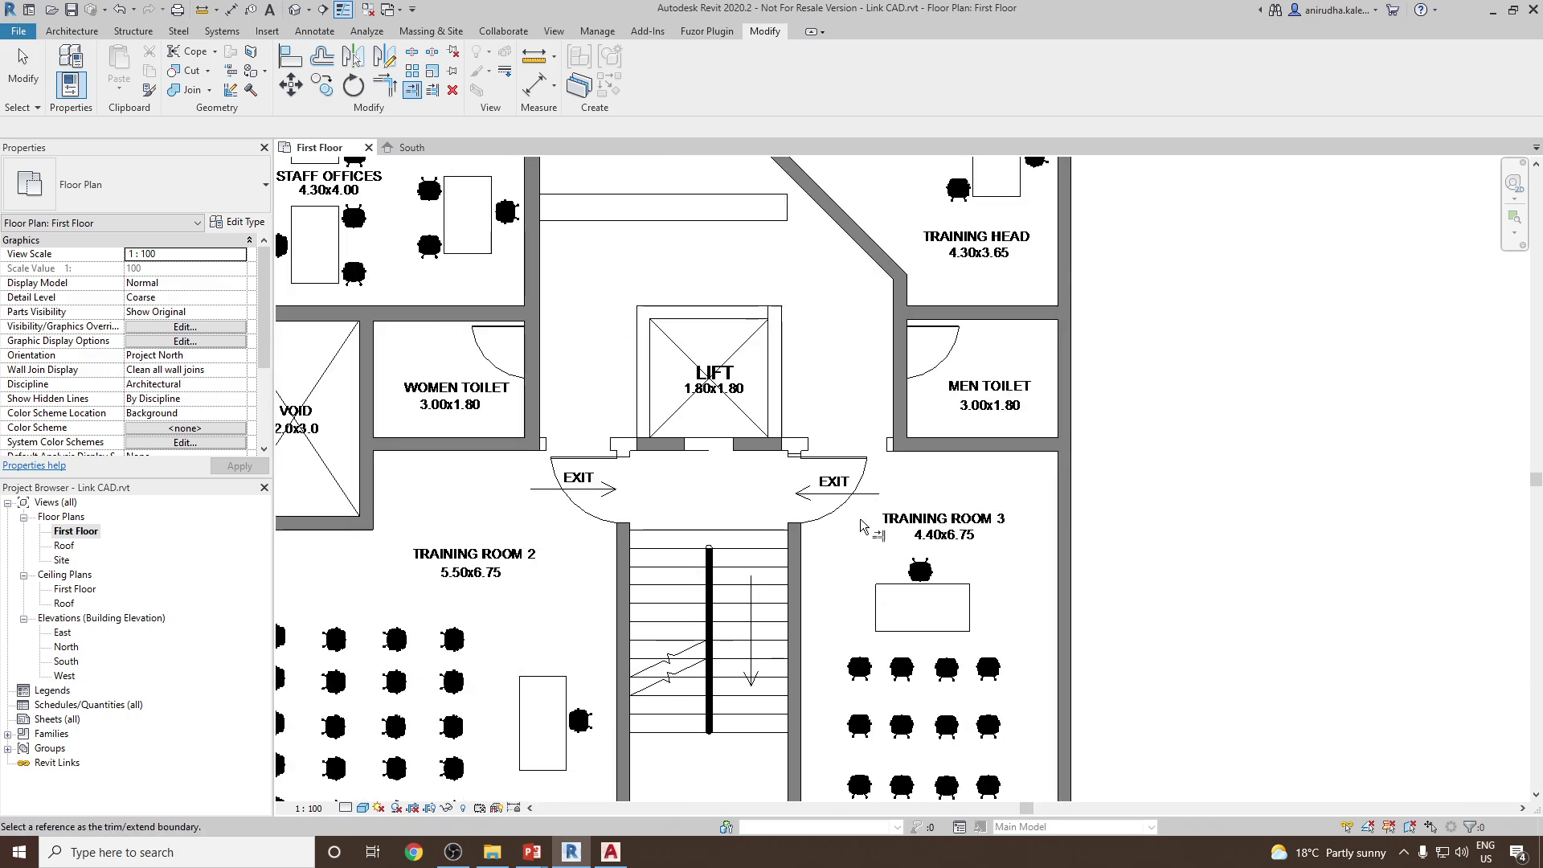
{"action": "scroll", "coordinate": [783, 521], "scroll_direction": "up", "scroll_amount": 1}
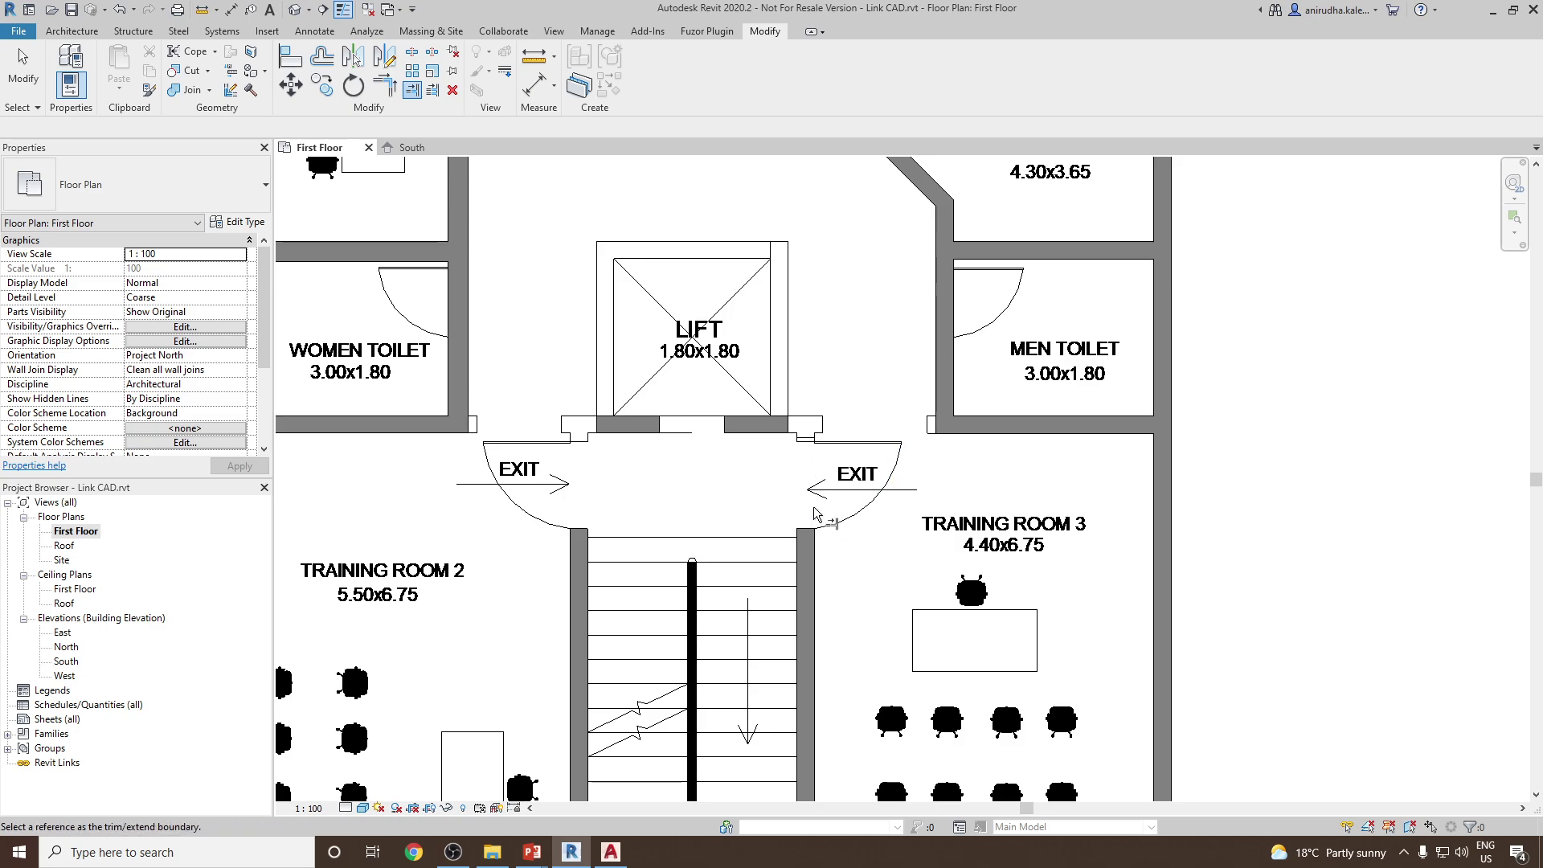
{"action": "key", "text": "Escape"}
- Stretch the lift's front wall segment on the Training Room 3 side toward the CAD jamb at the exit
{"action": "scroll", "coordinate": [778, 440], "scroll_direction": "up", "scroll_amount": 2}
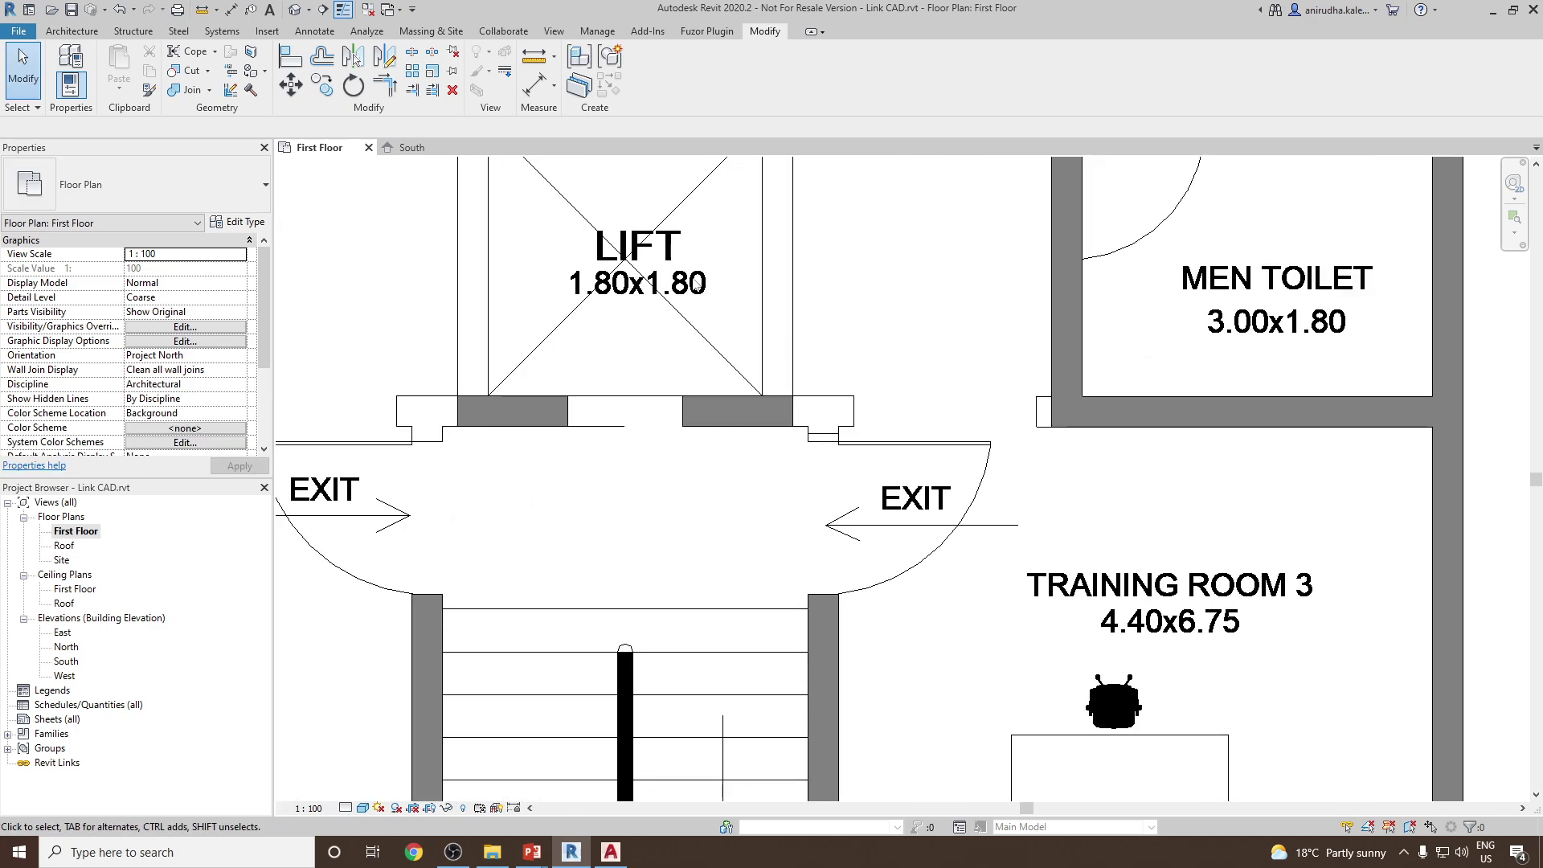
{"action": "left_click", "coordinate": [775, 411]}
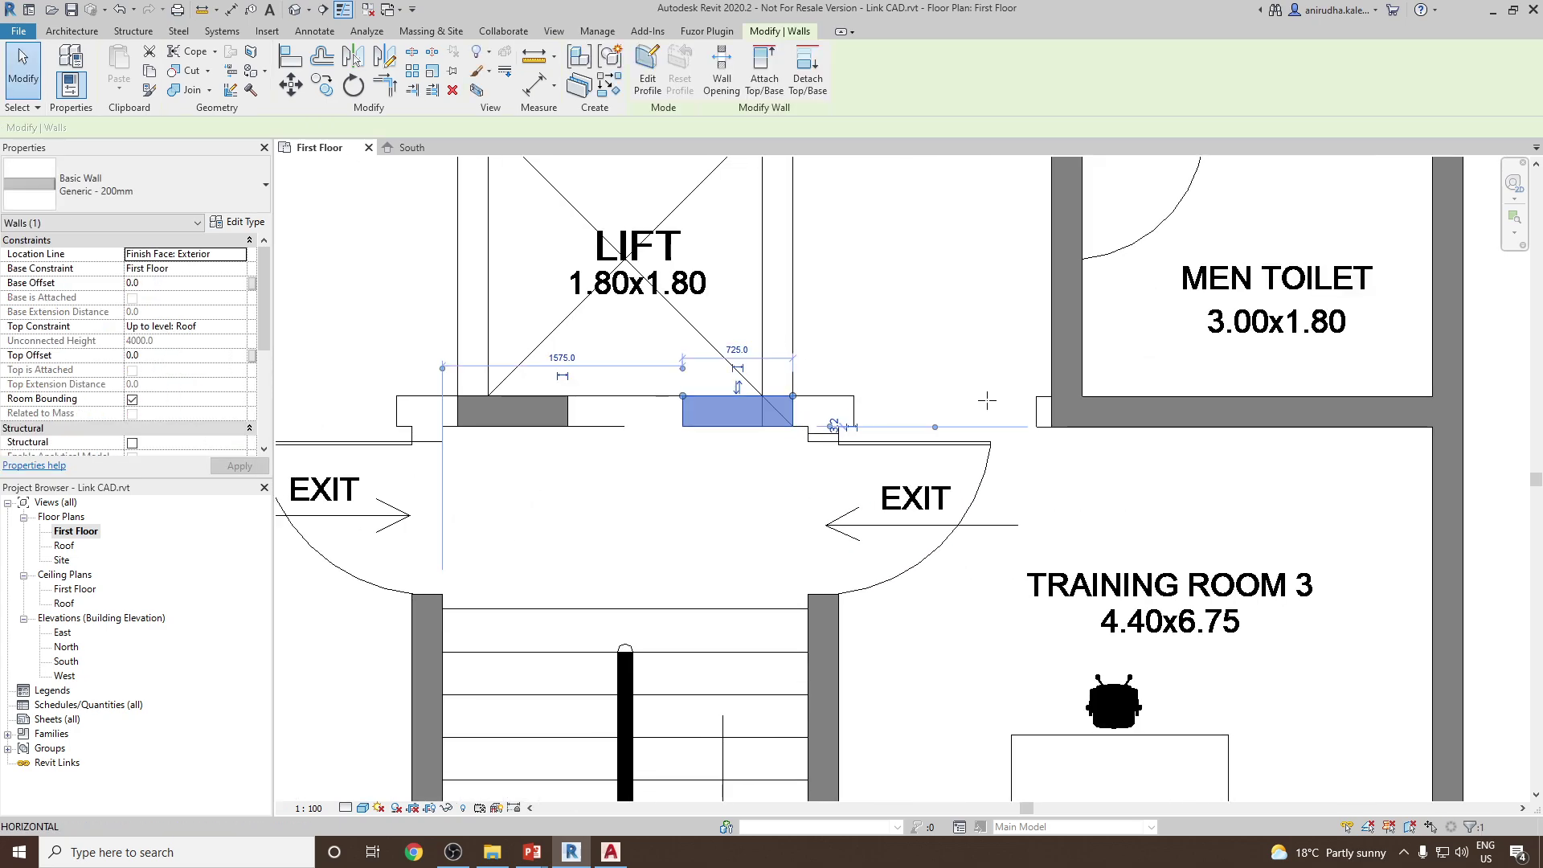
{"action": "key", "text": "r"}
{"action": "key", "text": "s"}
{"action": "left_click", "coordinate": [681, 395]}
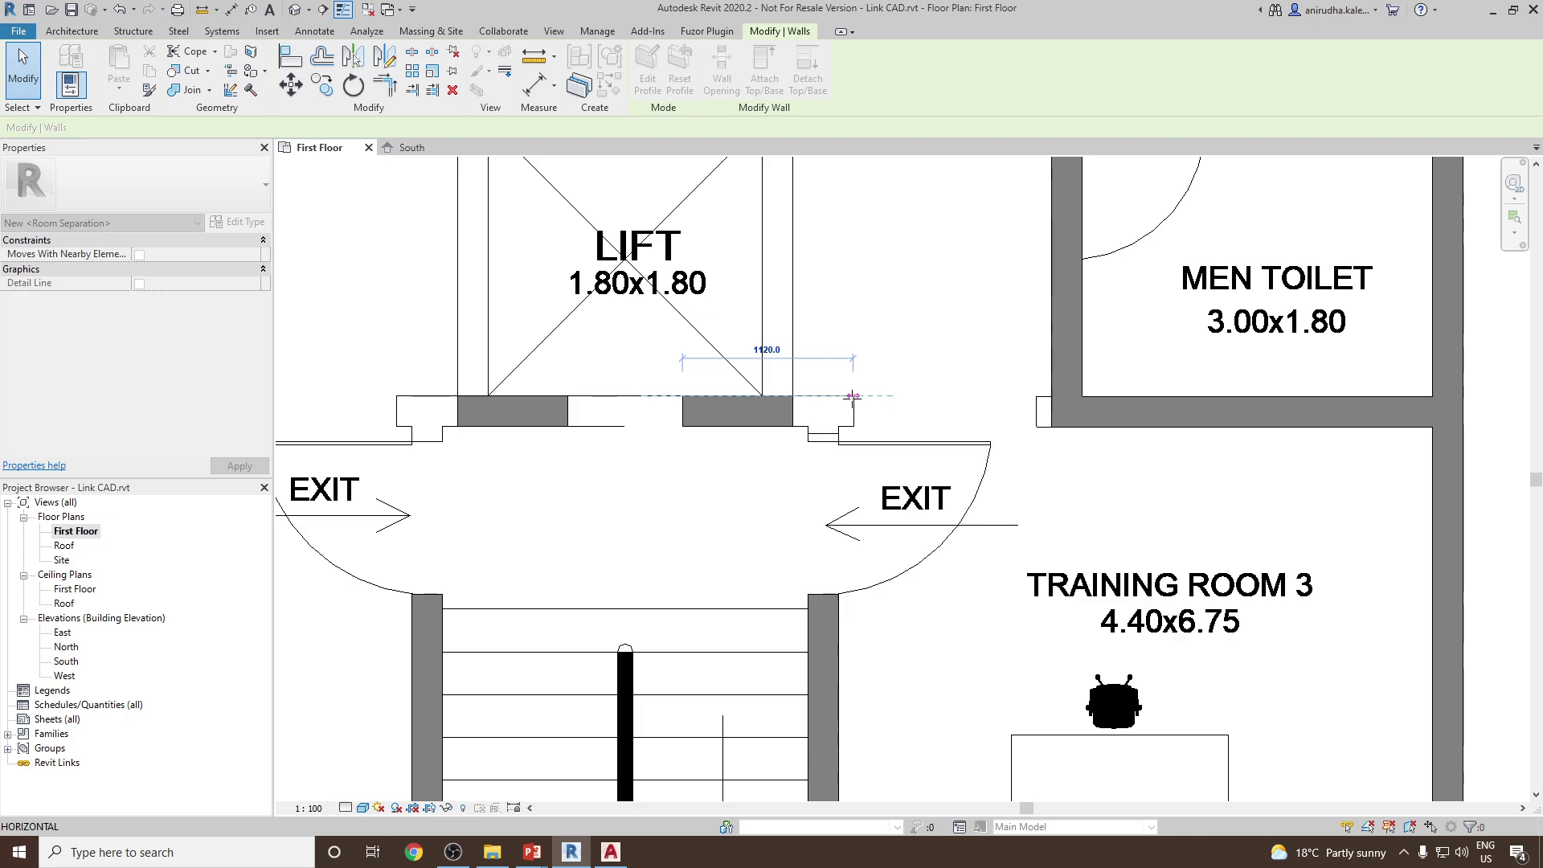
{"action": "left_click_drag", "start_coordinate": [842, 397], "coordinate": [841, 396]}
{"action": "key", "text": "Escape"}
- Stretch the free end of the wall between Men Toilet and Training Room 3 to the CAD jamb line past the corridor wall
{"action": "scroll", "coordinate": [863, 399], "scroll_direction": "up", "scroll_amount": 2}
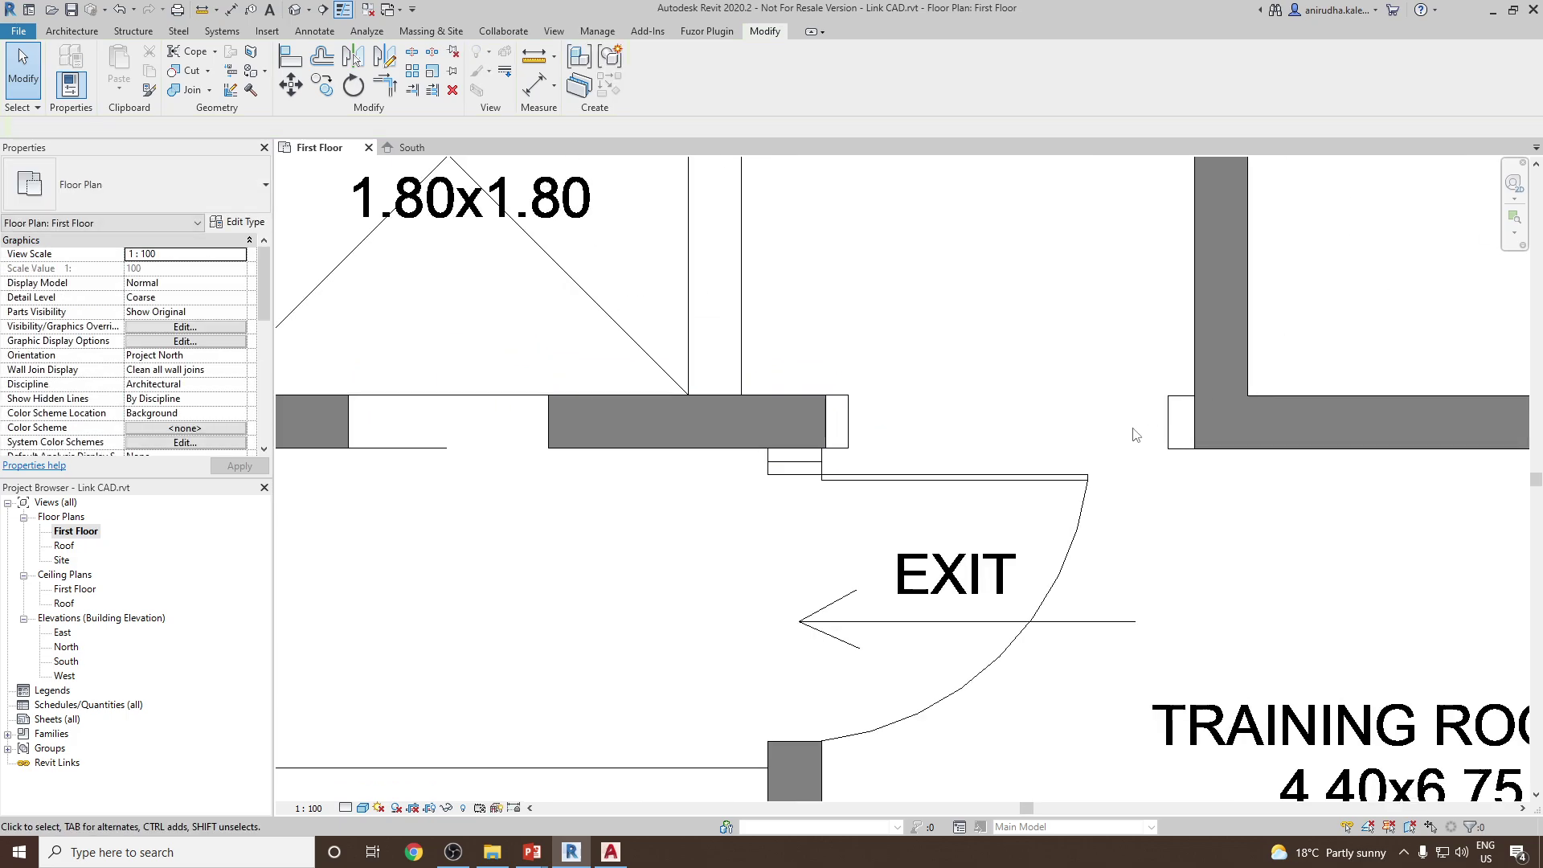
{"action": "middle_click_drag", "start_coordinate": [1135, 435], "coordinate": [1079, 450]}
{"action": "middle_click_drag", "start_coordinate": [1243, 432], "coordinate": [1152, 464]}
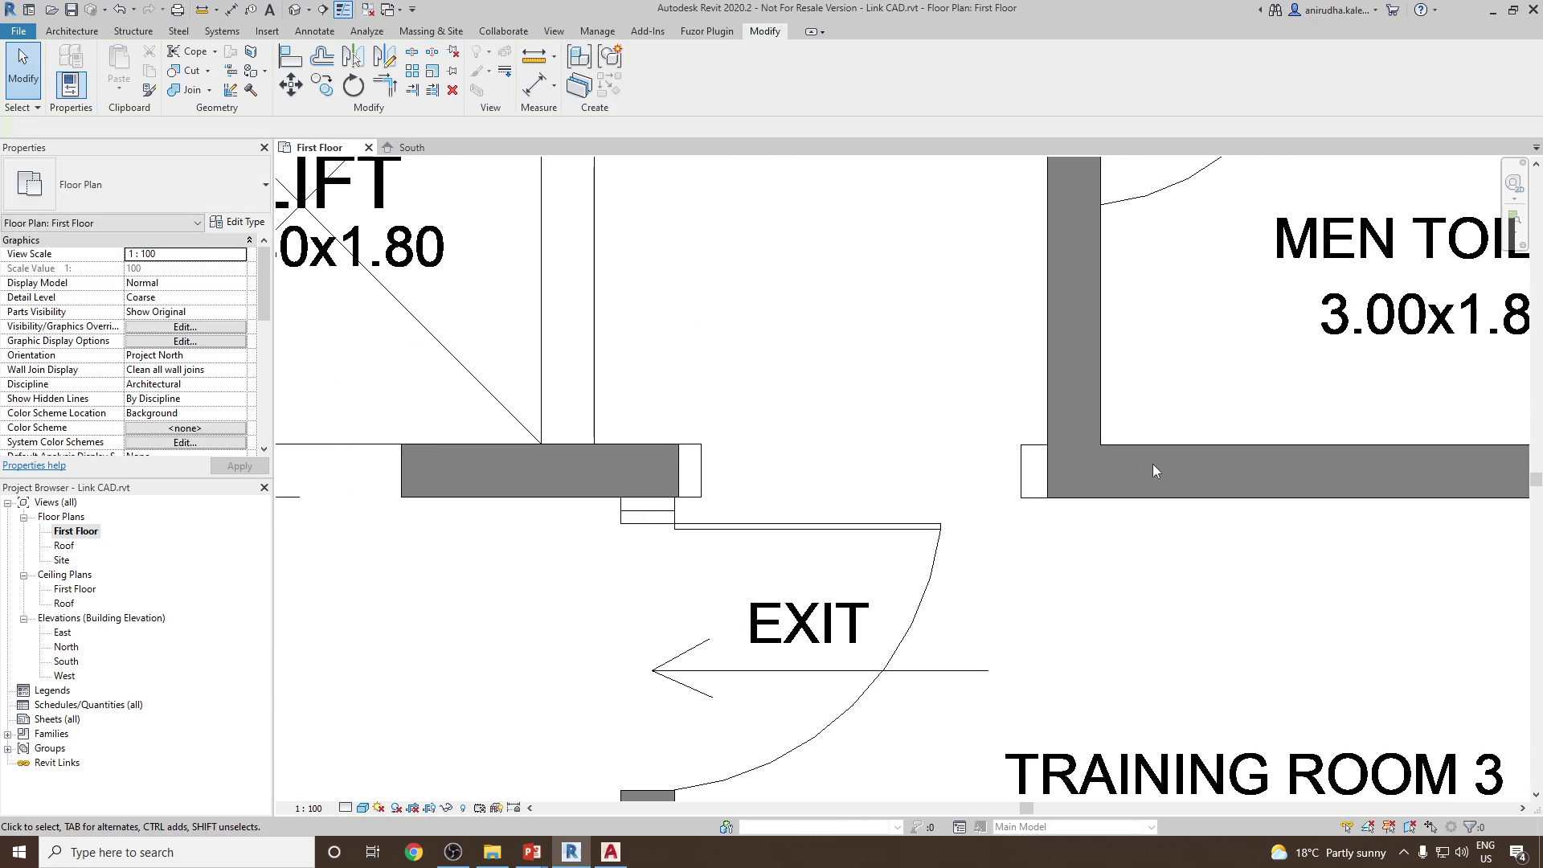
{"action": "left_click", "coordinate": [1049, 480]}
{"action": "left_click_drag", "start_coordinate": [1073, 446], "coordinate": [1017, 448]}
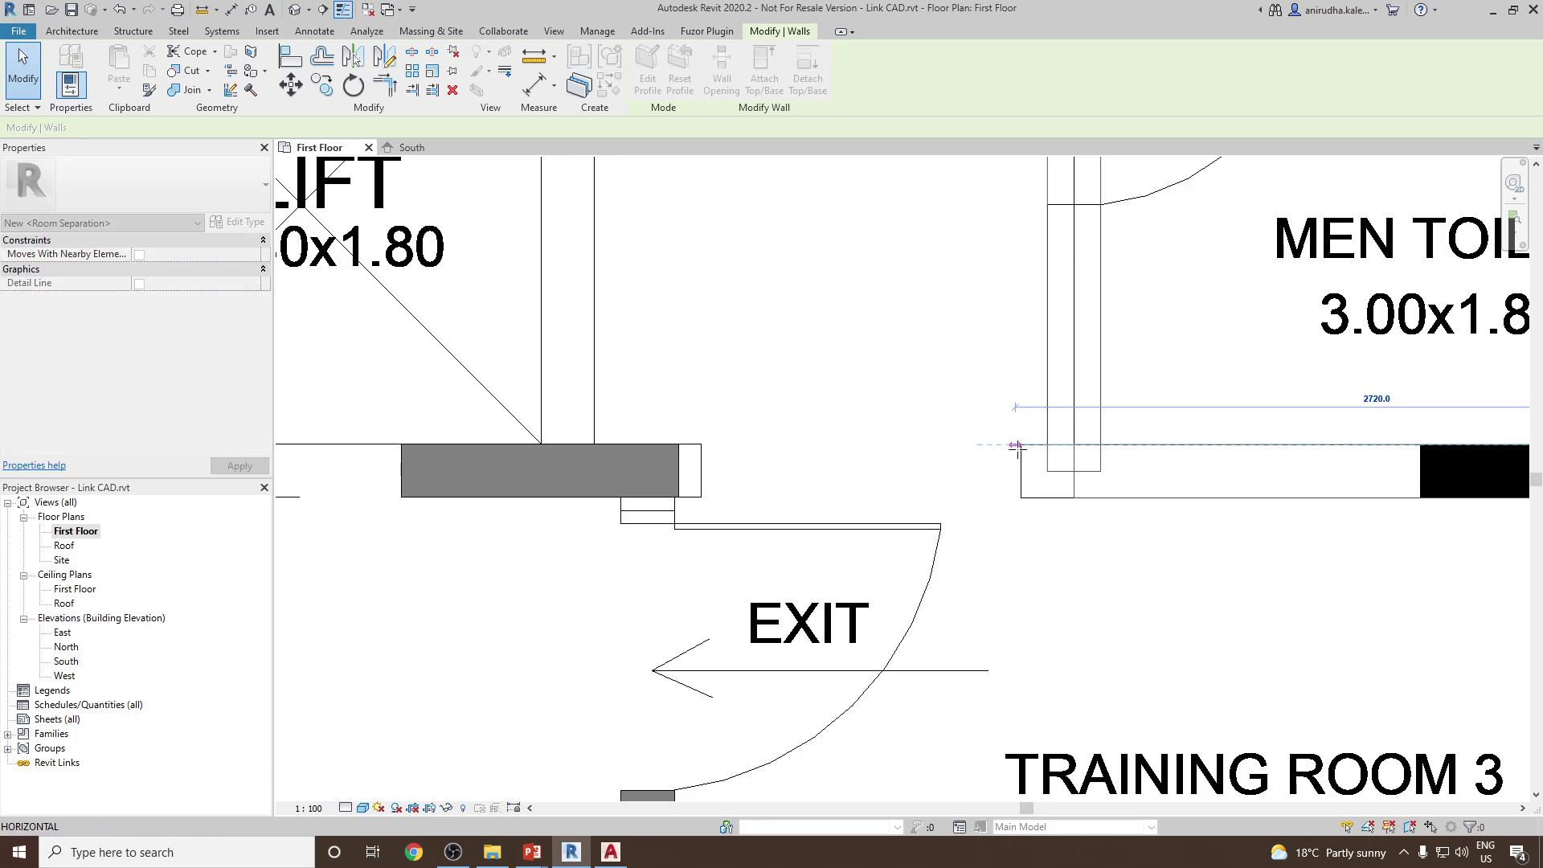
{"action": "key", "text": "Escape"}
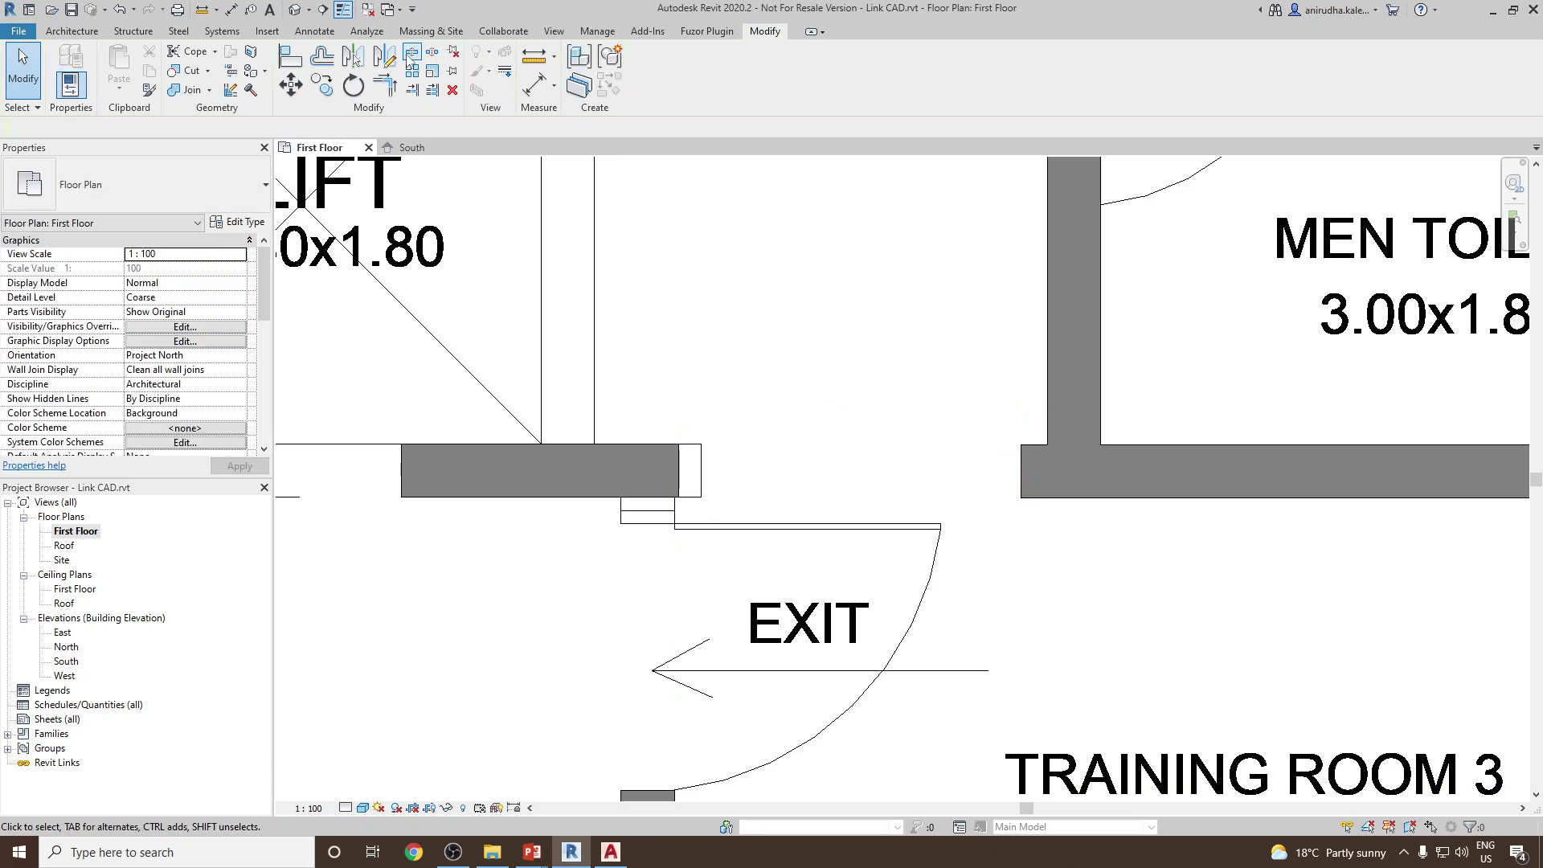
- Align the end face of the lift's front wall on the Training Room 3 side with the CAD jamb line
{"action": "left_click", "coordinate": [290, 56]}
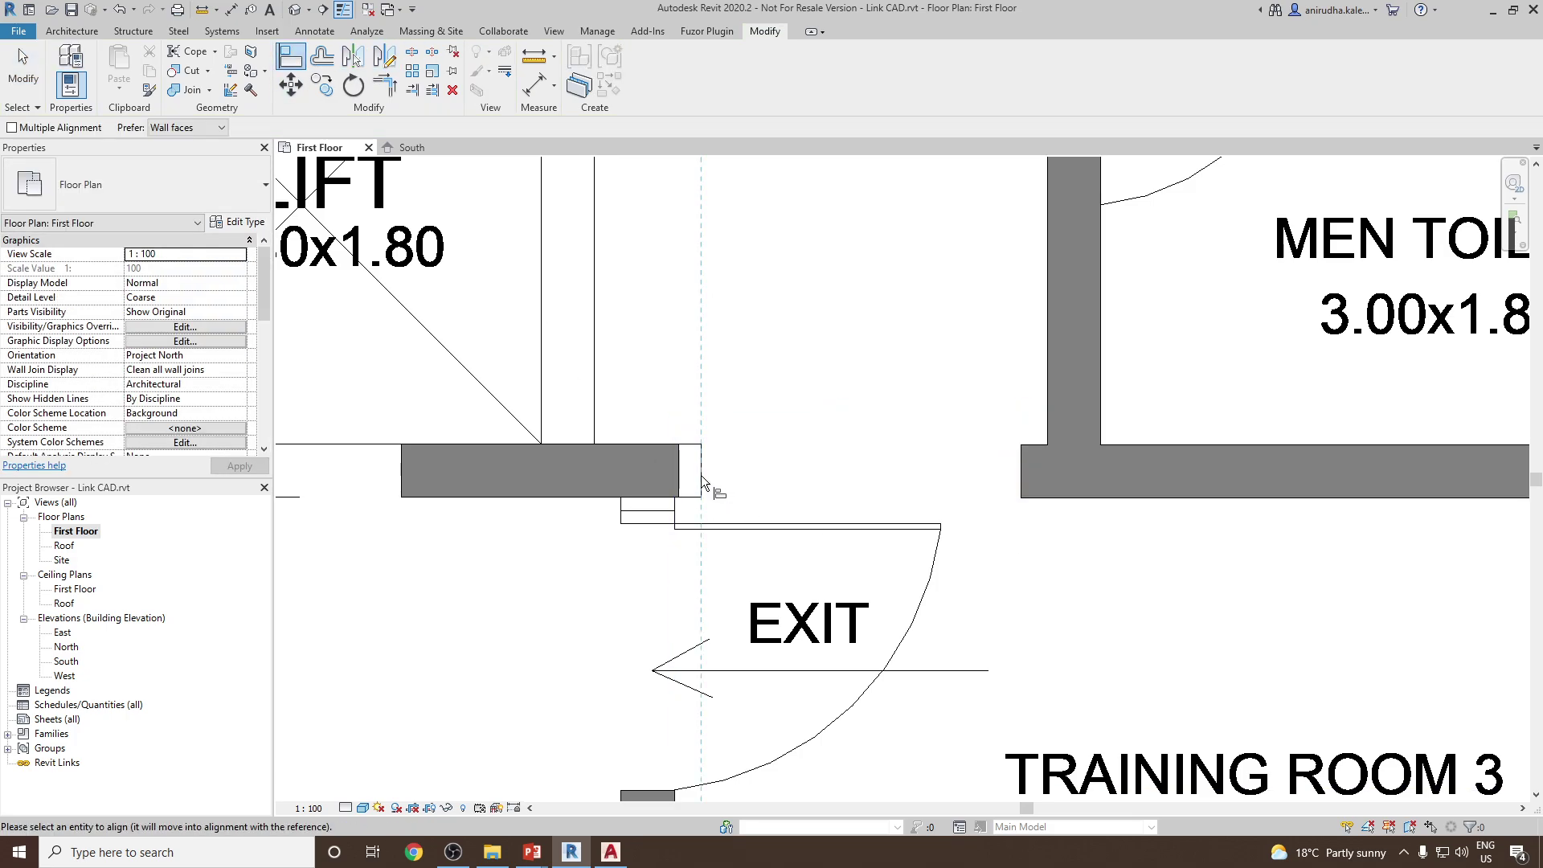
{"action": "scroll", "coordinate": [734, 413], "scroll_direction": "down", "scroll_amount": 4}
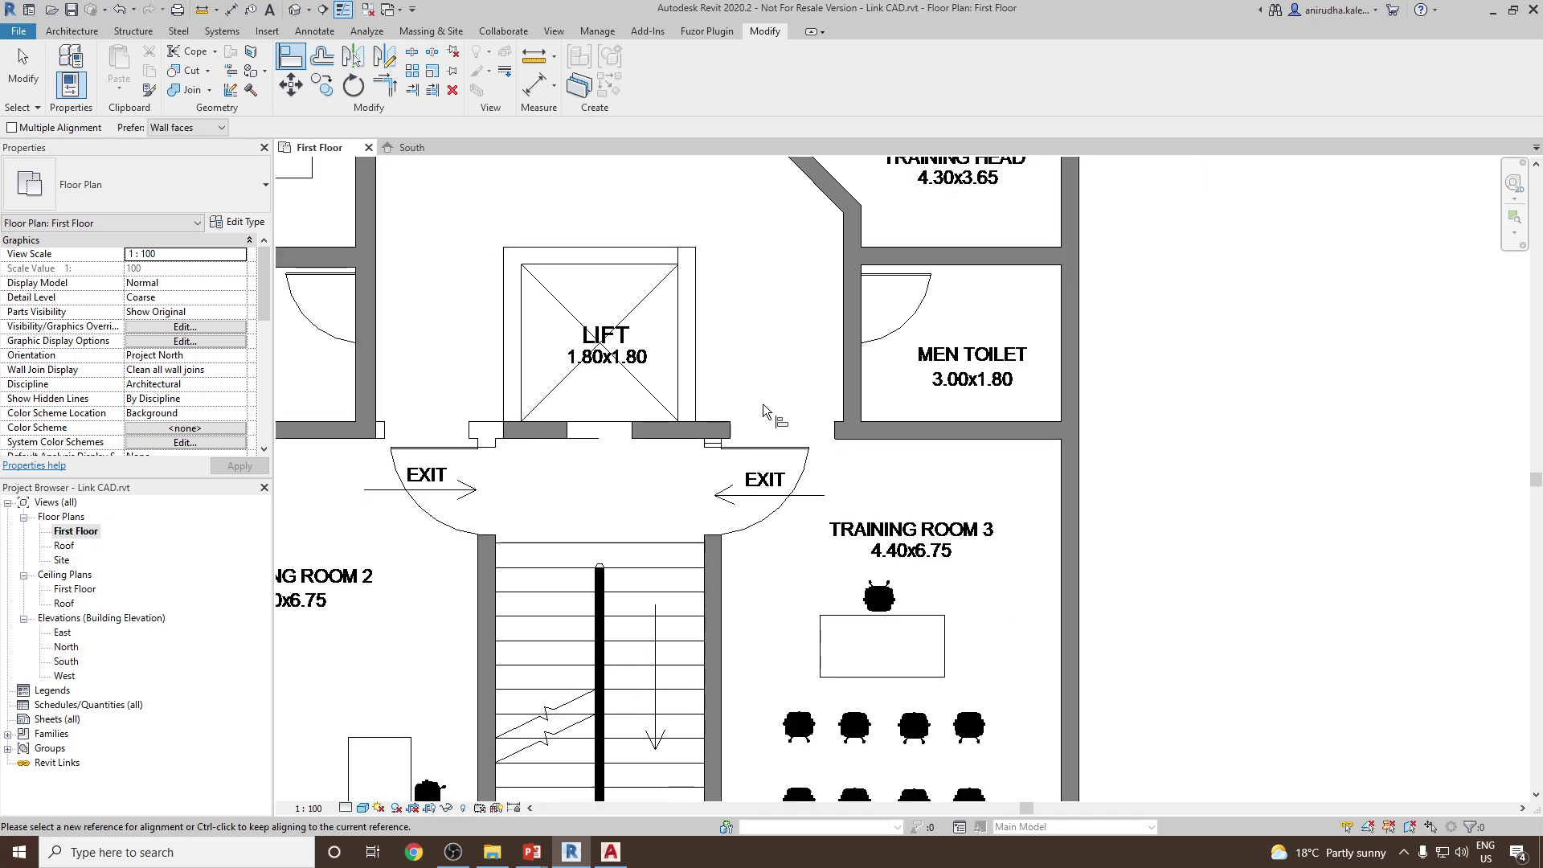
{"action": "key", "text": "Escape"}
{"action": "key", "text": "Escape"}
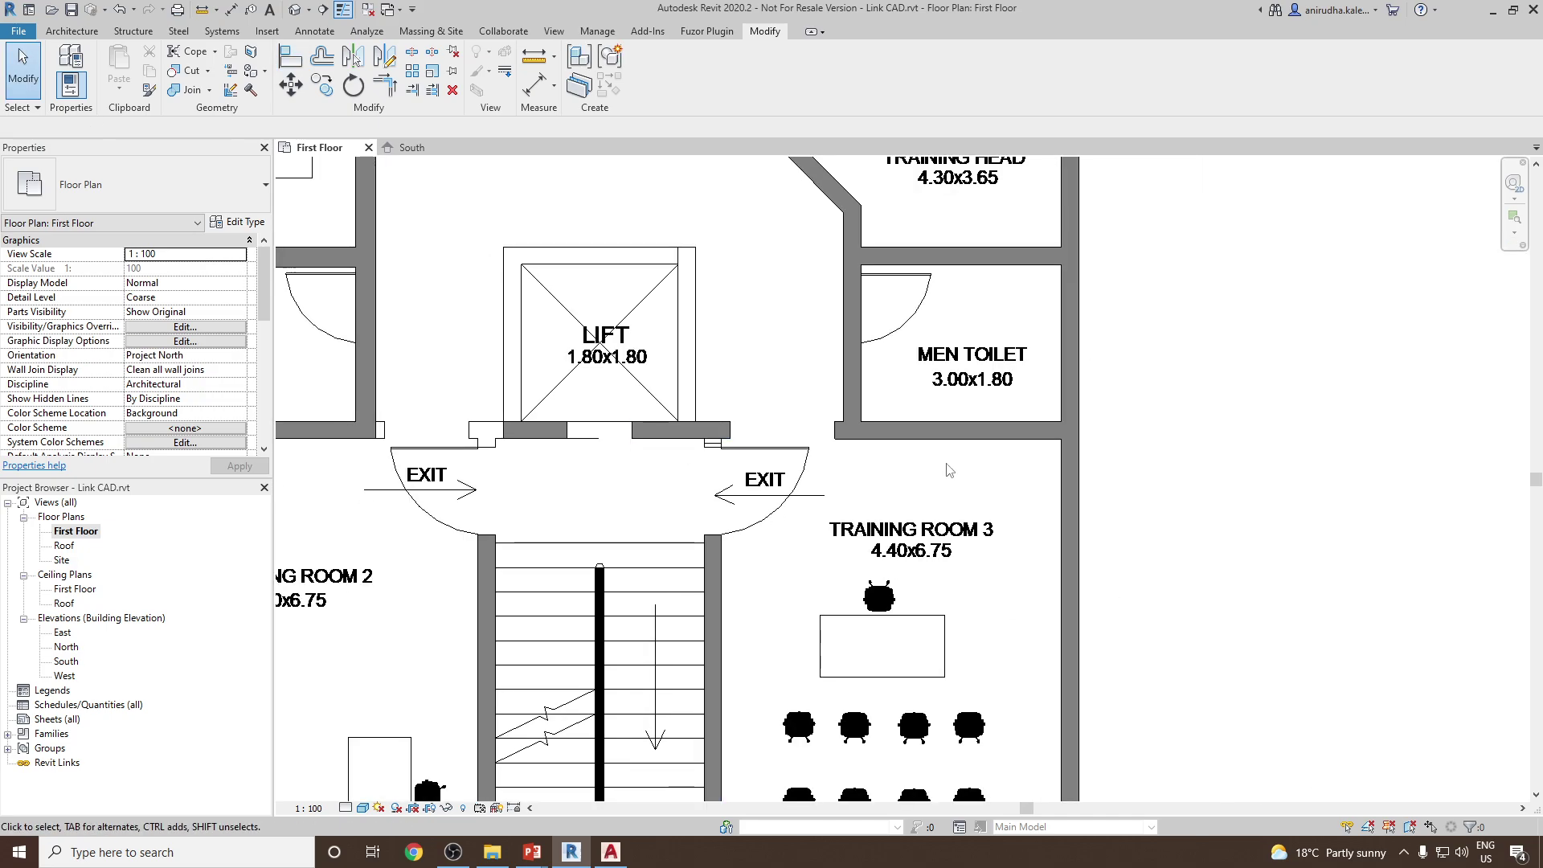
- Extend the staircase wall on the Training Room 3 side up to the lift's front wall using Trim/Extend Single Element
{"action": "left_click", "coordinate": [413, 92]}
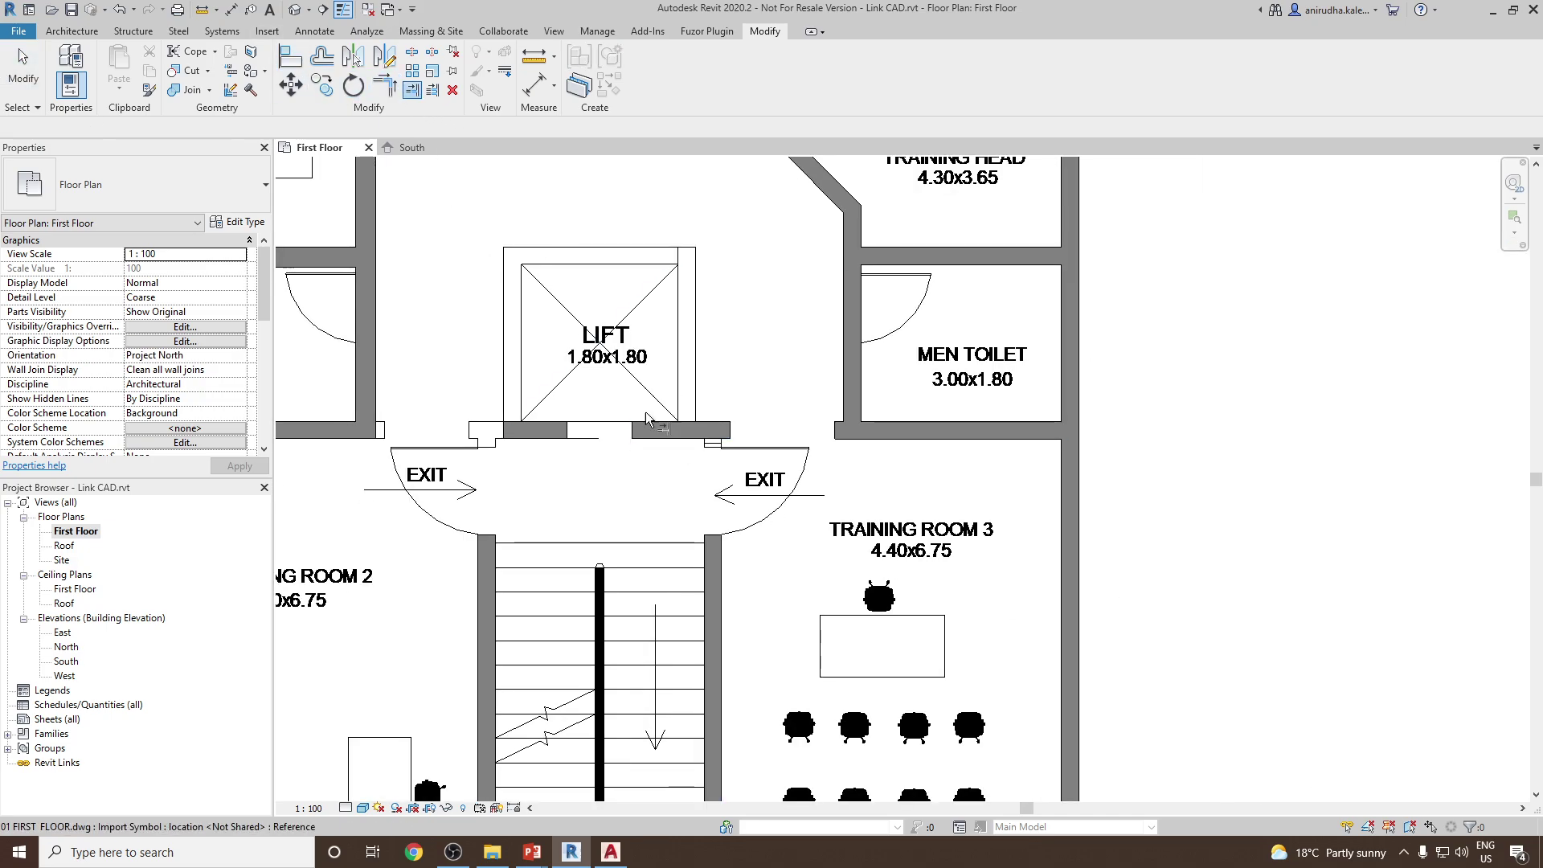
{"action": "left_click", "coordinate": [720, 438]}
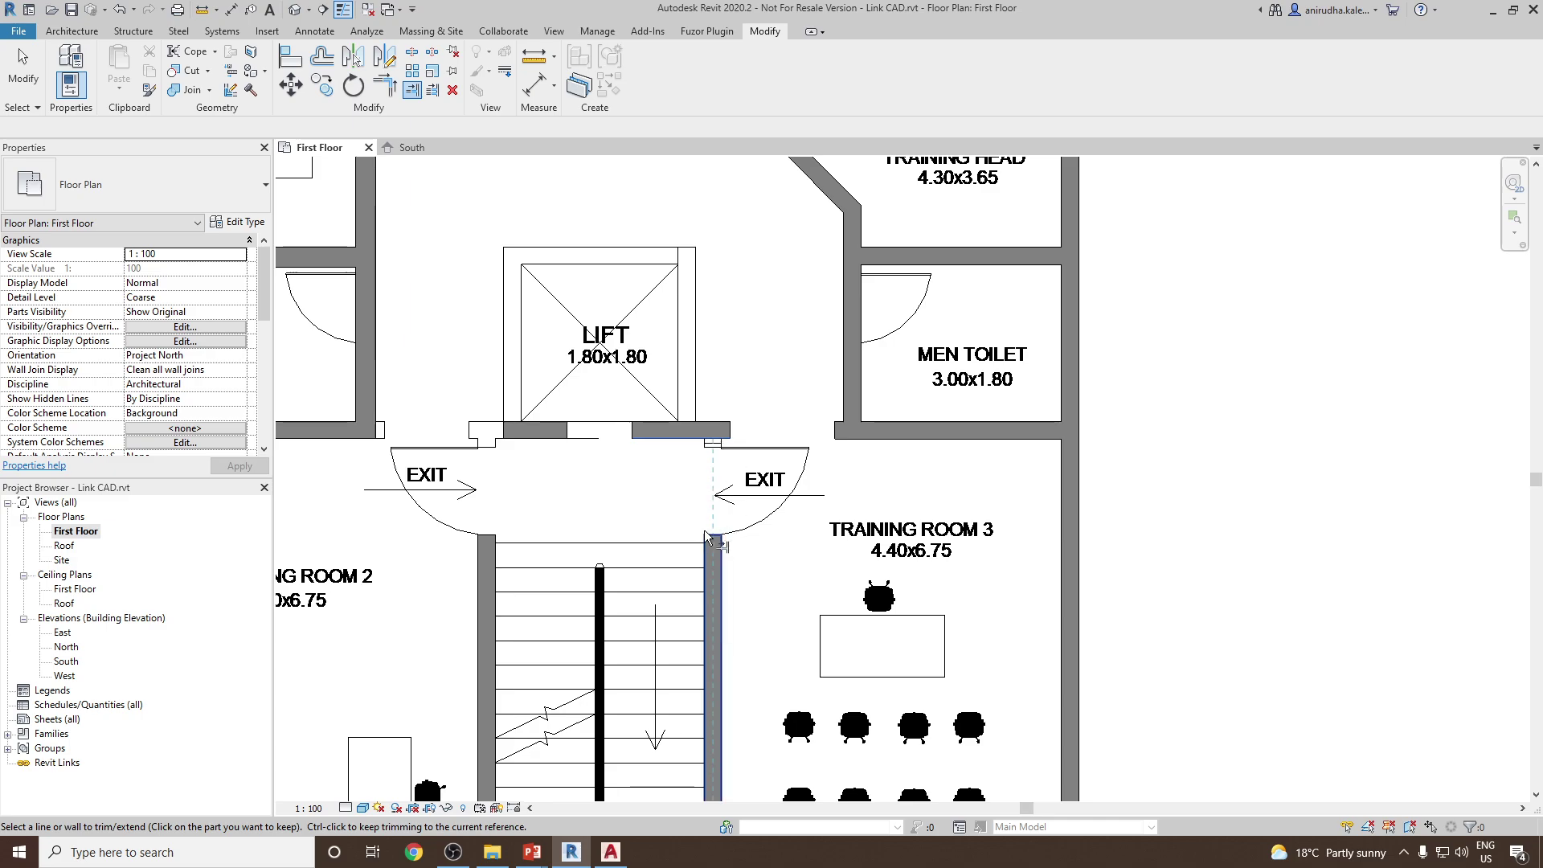
{"action": "left_click", "coordinate": [713, 563]}
{"action": "key", "text": "Escape"}
- Stretch the lift's front wall segment on the Training Room 2 side toward the exit jamb, making it about 1040 mm long
{"action": "middle_click_drag", "start_coordinate": [577, 471], "coordinate": [814, 464]}
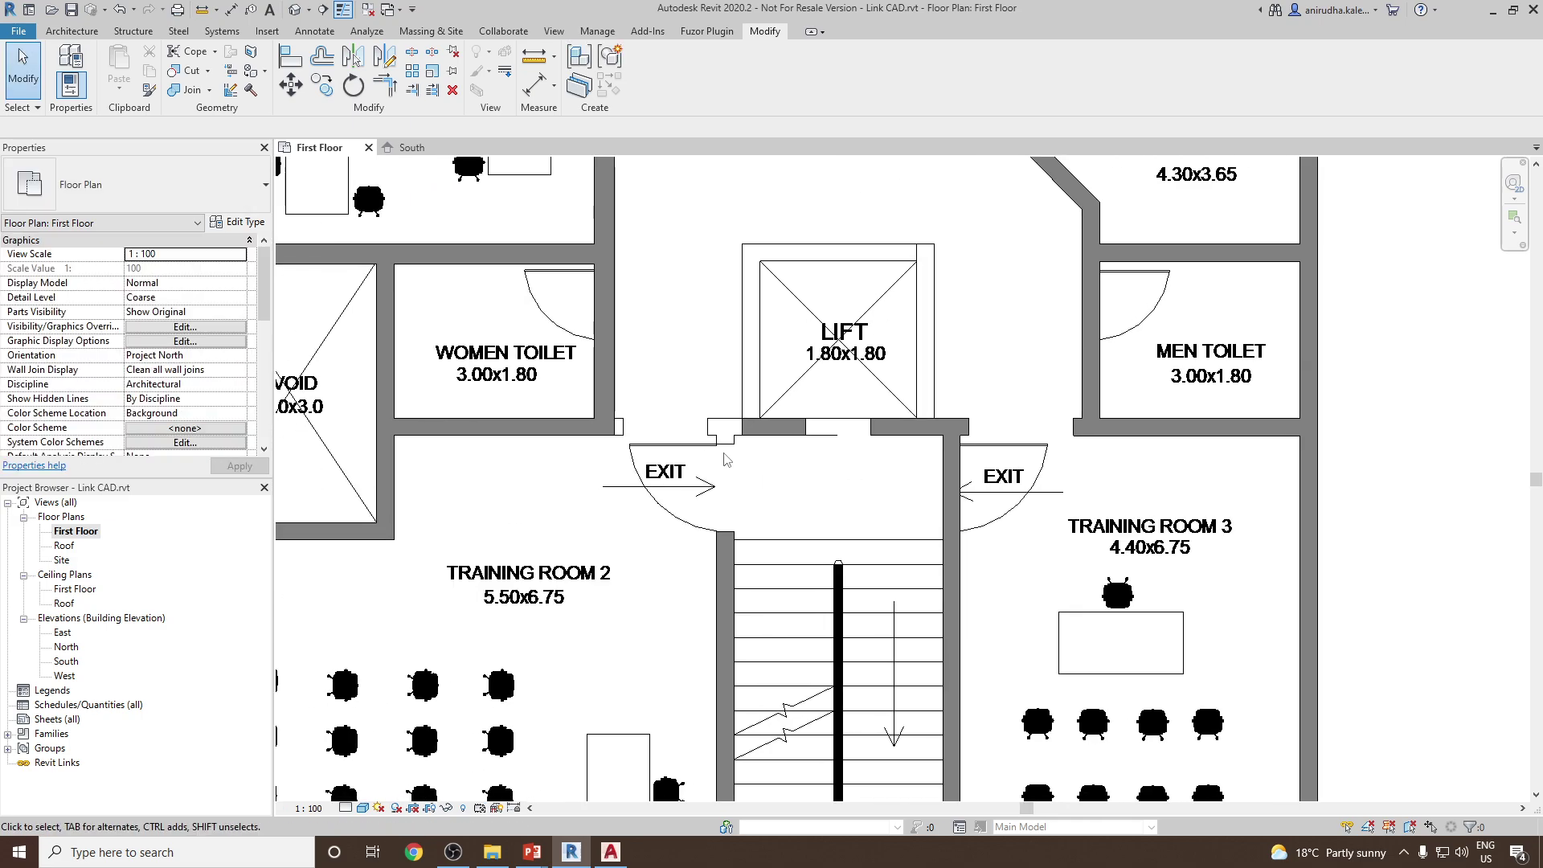
{"action": "scroll", "coordinate": [724, 448], "scroll_direction": "up", "scroll_amount": 3}
{"action": "left_click", "coordinate": [755, 414]}
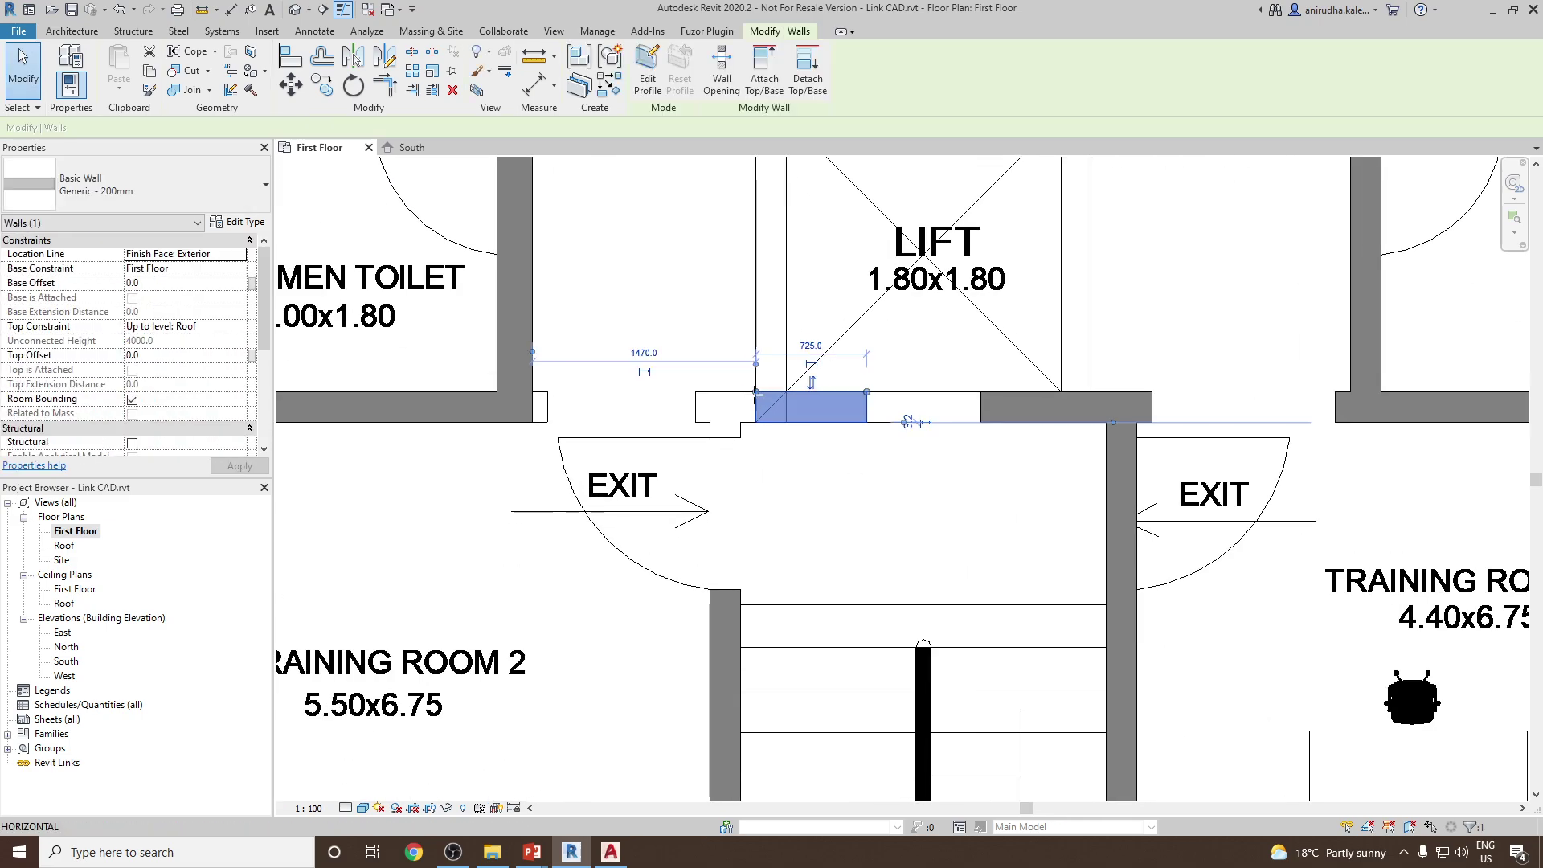
{"action": "left_click", "coordinate": [696, 392]}
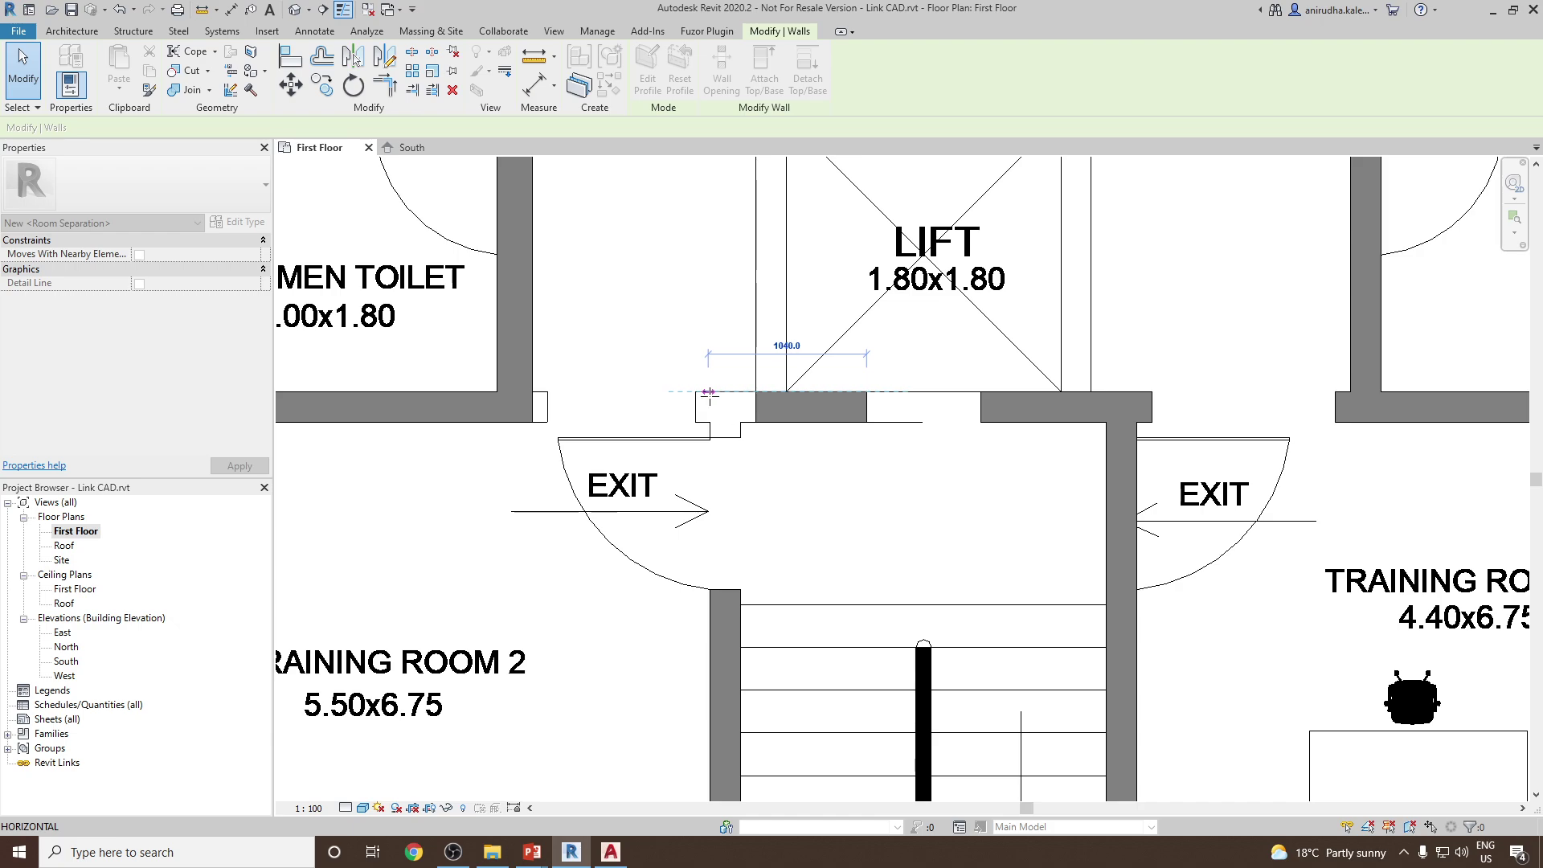
{"action": "key", "text": "Escape"}
- Align the end face of the lift's front wall on the Training Room 2 side with the CAD jamb line
{"action": "key", "text": "a"}
{"action": "key", "text": "l"}
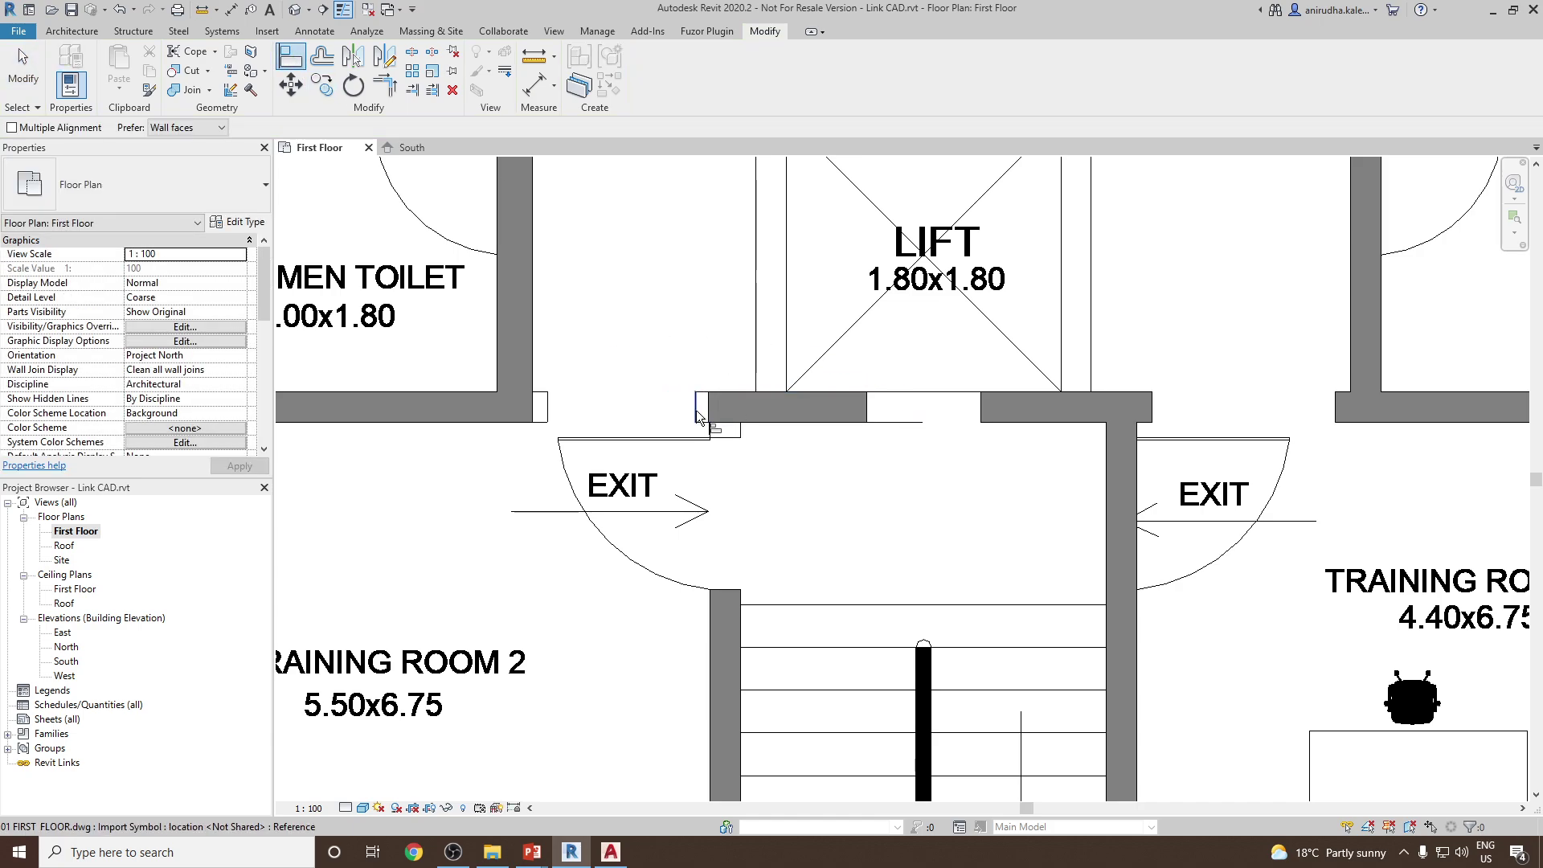
{"action": "left_click", "coordinate": [695, 410]}
{"action": "key", "text": "Escape"}
{"action": "key", "text": "Escape"}
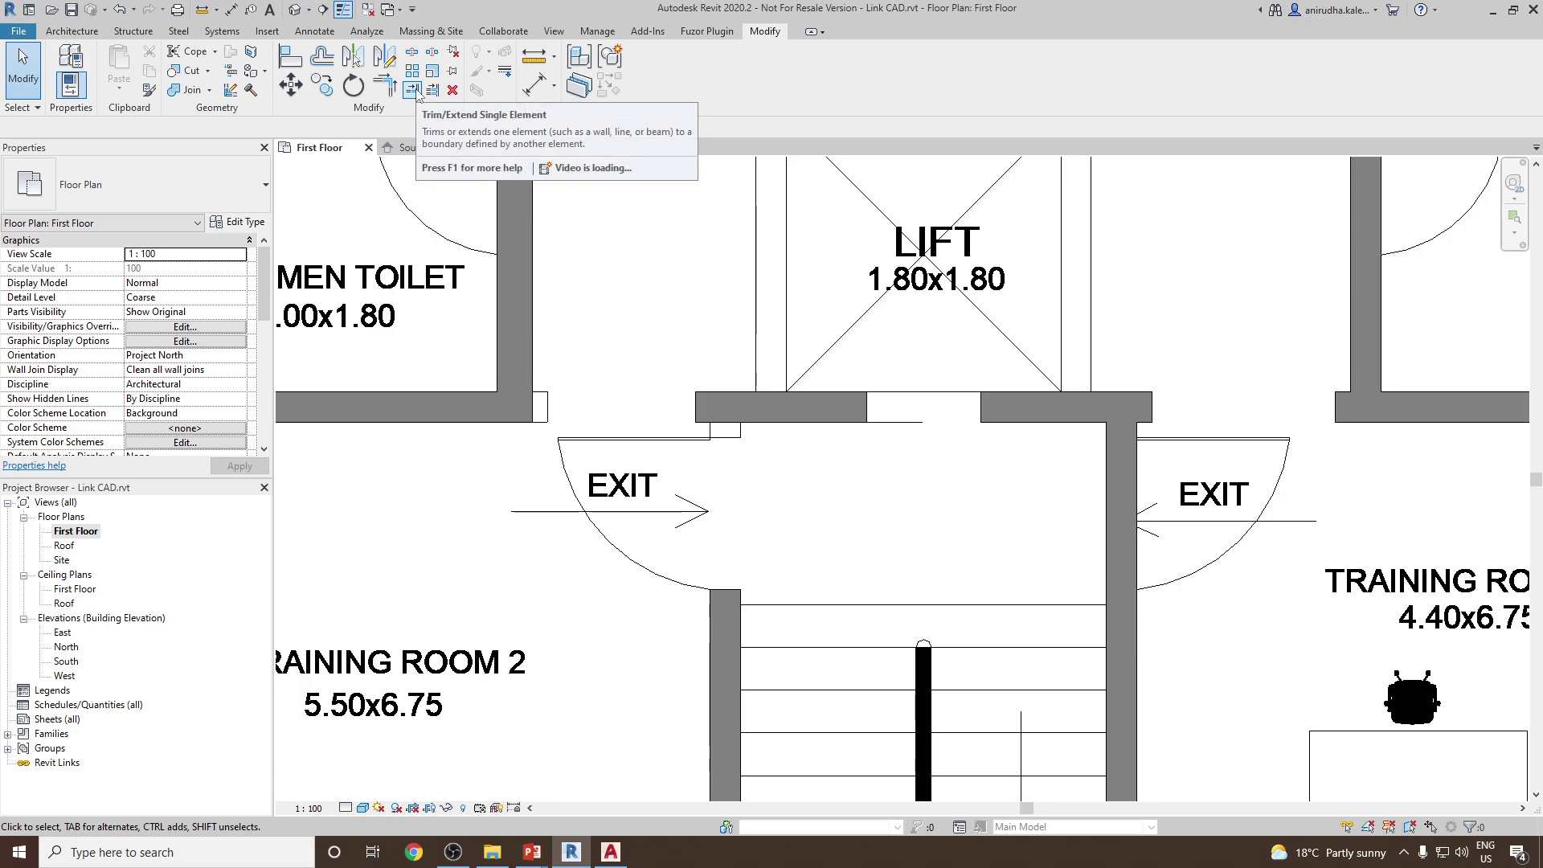
- Extend the staircase wall on the Training Room 2 side up to the lift's front wall using Trim/Extend Single Element
{"action": "left_click", "coordinate": [415, 93]}
{"action": "left_click", "coordinate": [753, 424]}
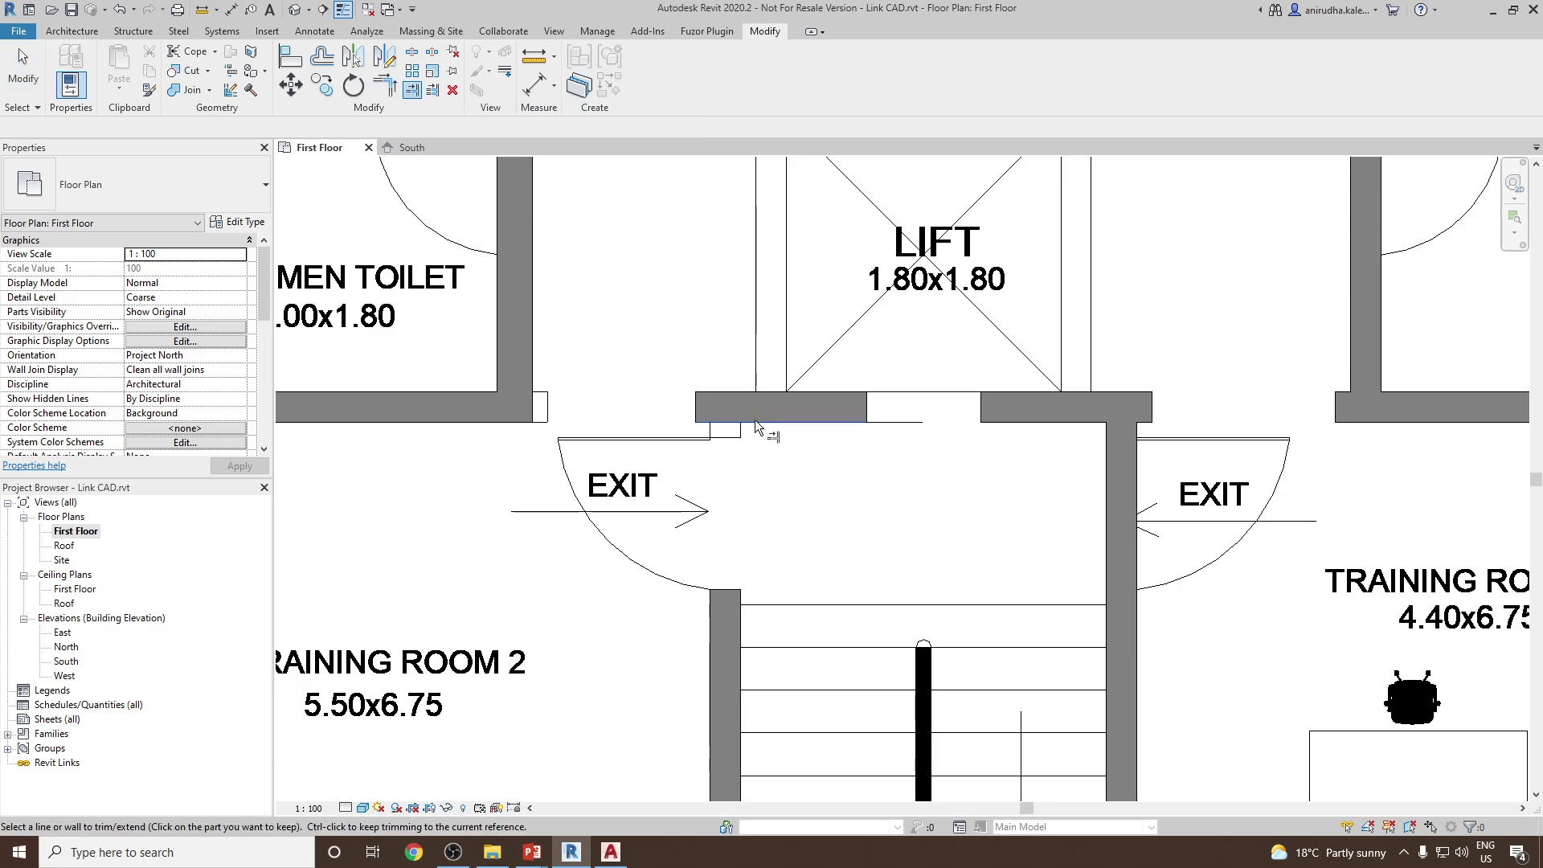
{"action": "left_click", "coordinate": [725, 606]}
{"action": "scroll", "coordinate": [793, 528], "scroll_direction": "down", "scroll_amount": 5}
{"action": "key", "text": "Escape"}
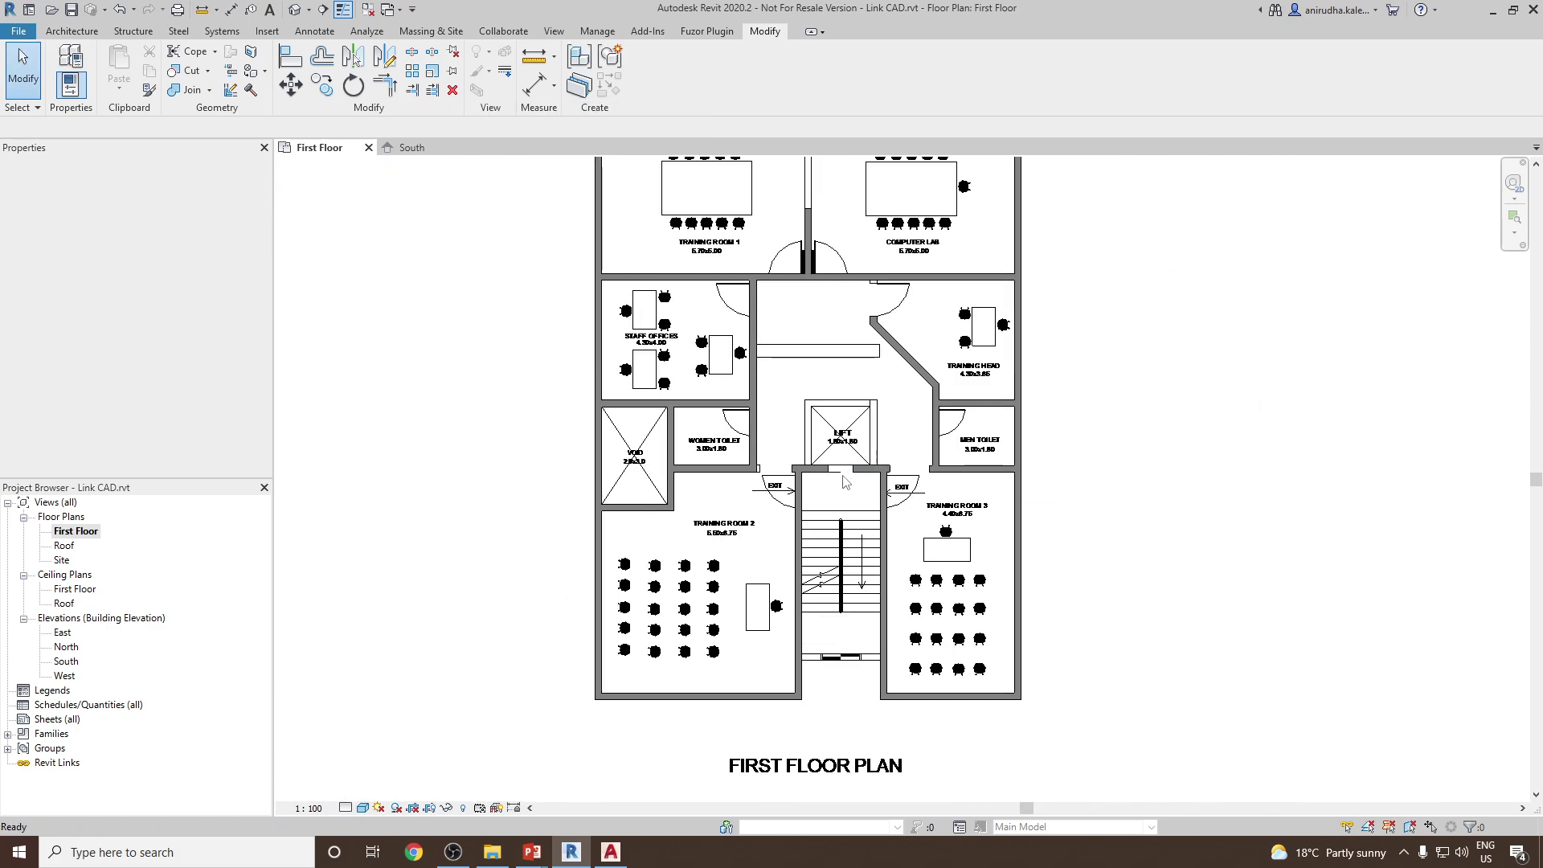
- Place Generic - 200mm walls up to the Roof level on the lift shaft's two side lines and rear line by picking the outer CAD lines
{"action": "scroll", "coordinate": [879, 502], "scroll_direction": "up", "scroll_amount": 1}
{"action": "middle_click_drag", "start_coordinate": [880, 501], "coordinate": [880, 389]}
{"action": "scroll", "coordinate": [755, 569], "scroll_direction": "up", "scroll_amount": 3}
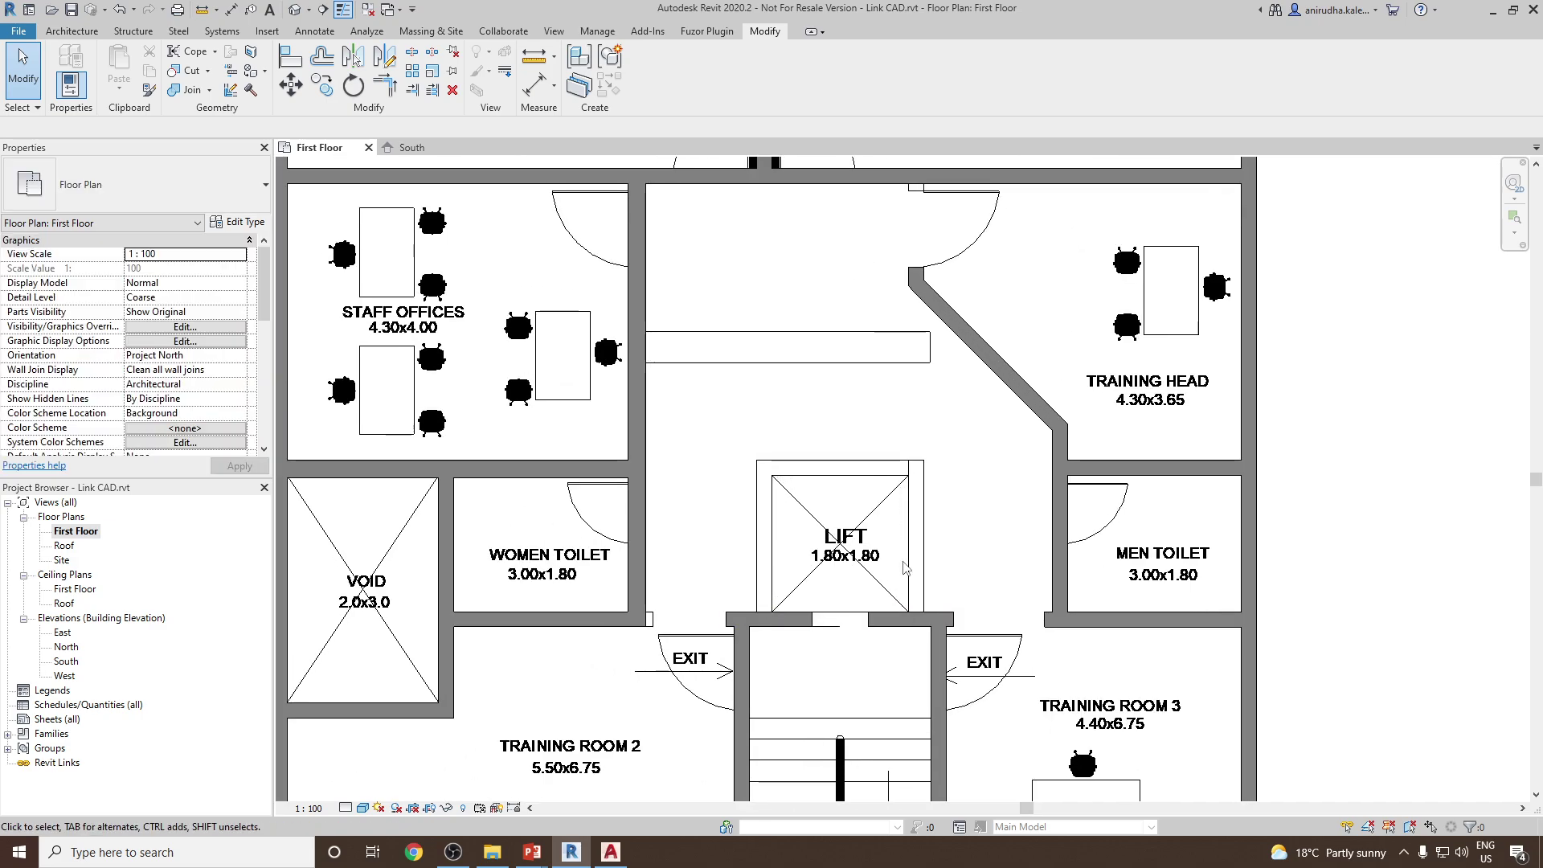
{"action": "left_click", "coordinate": [68, 34]}
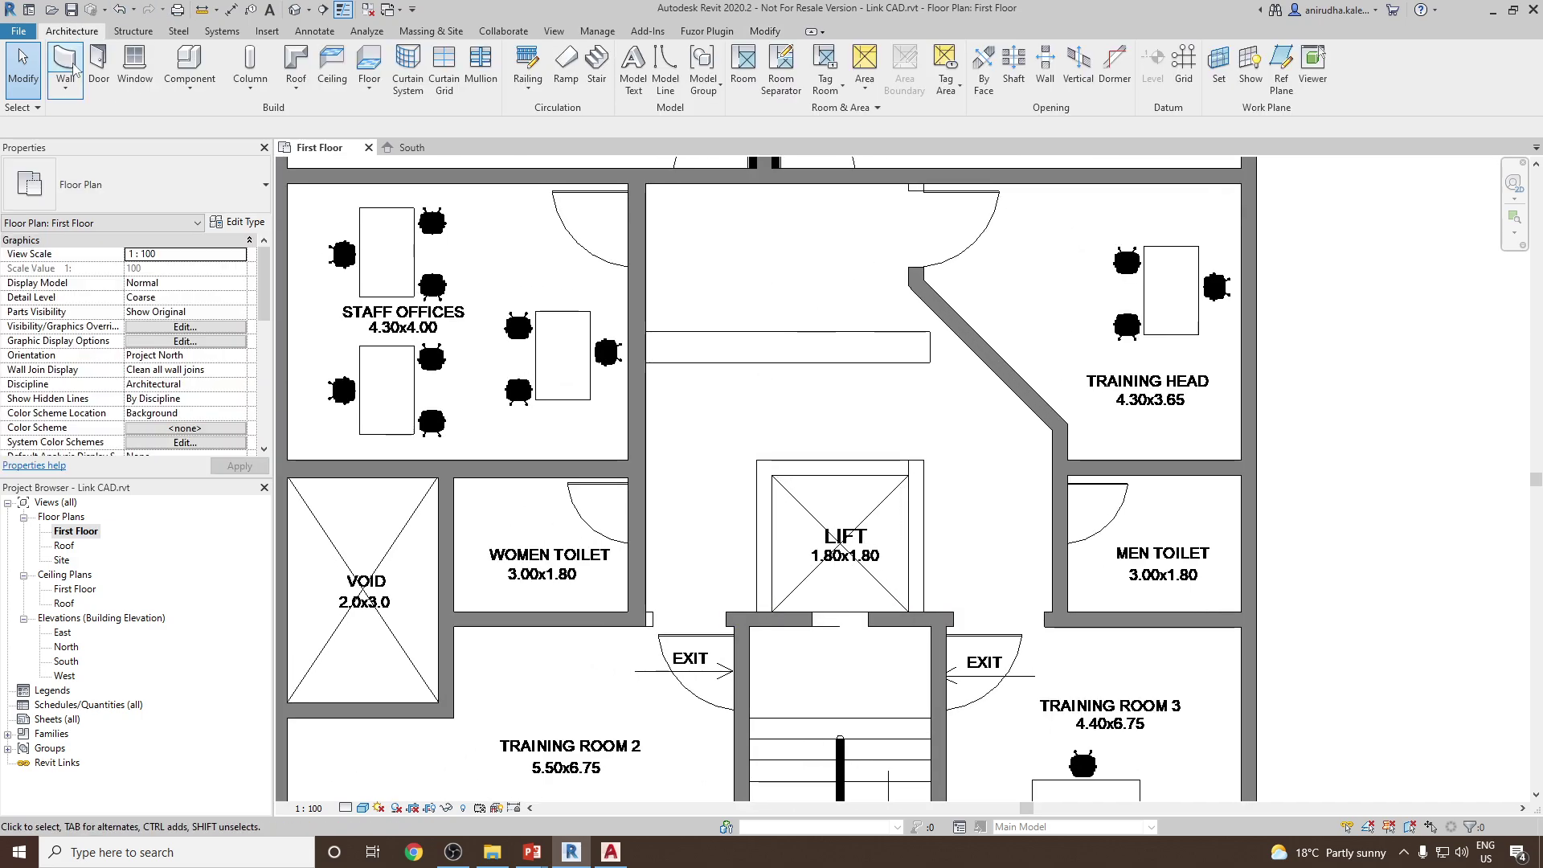
{"action": "left_click", "coordinate": [70, 68]}
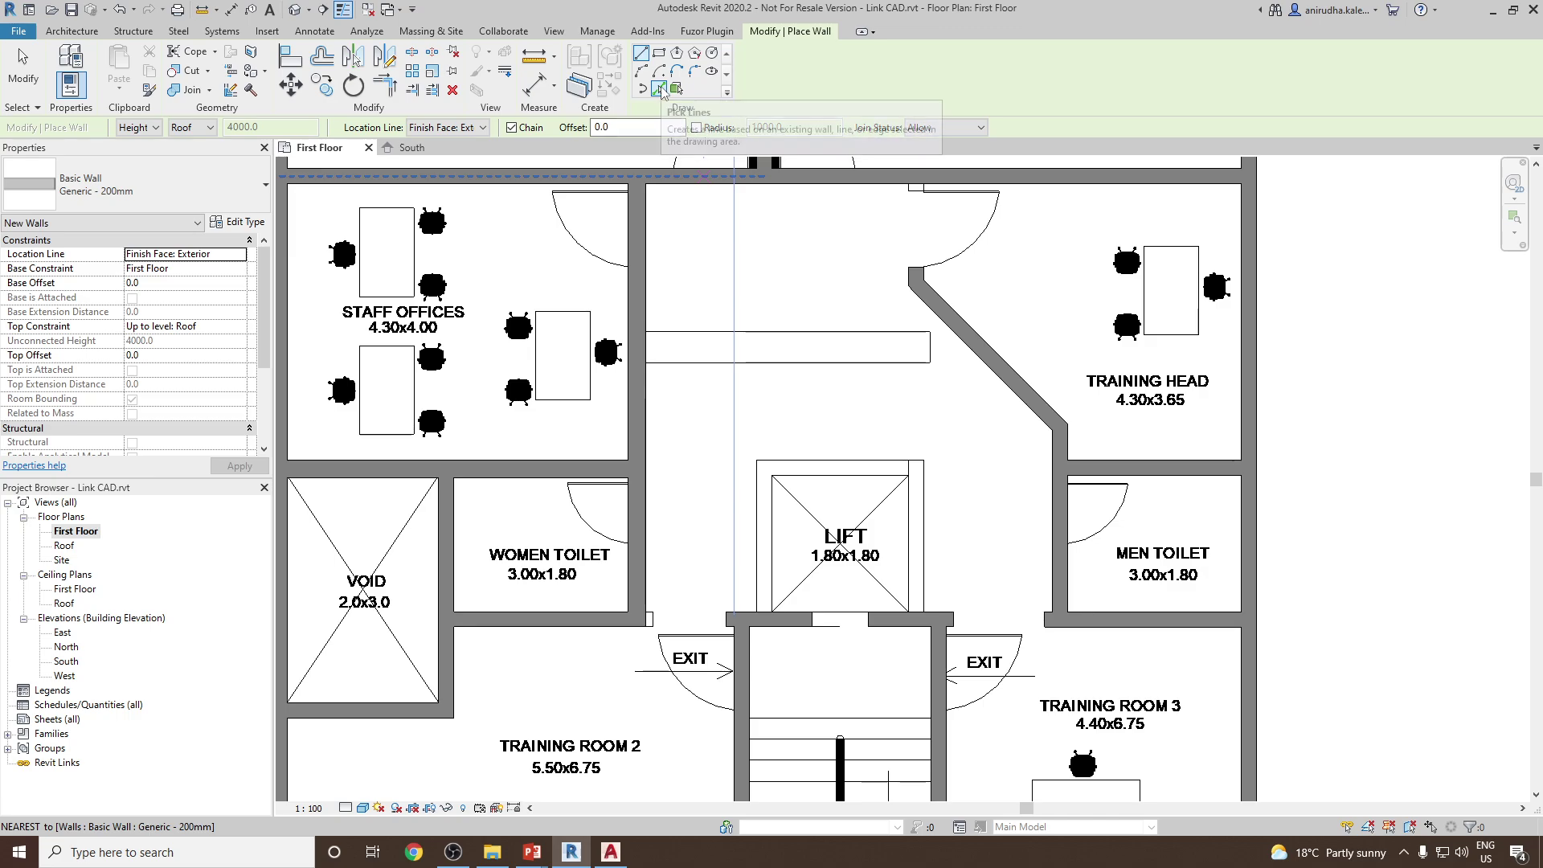
{"action": "left_click", "coordinate": [660, 89]}
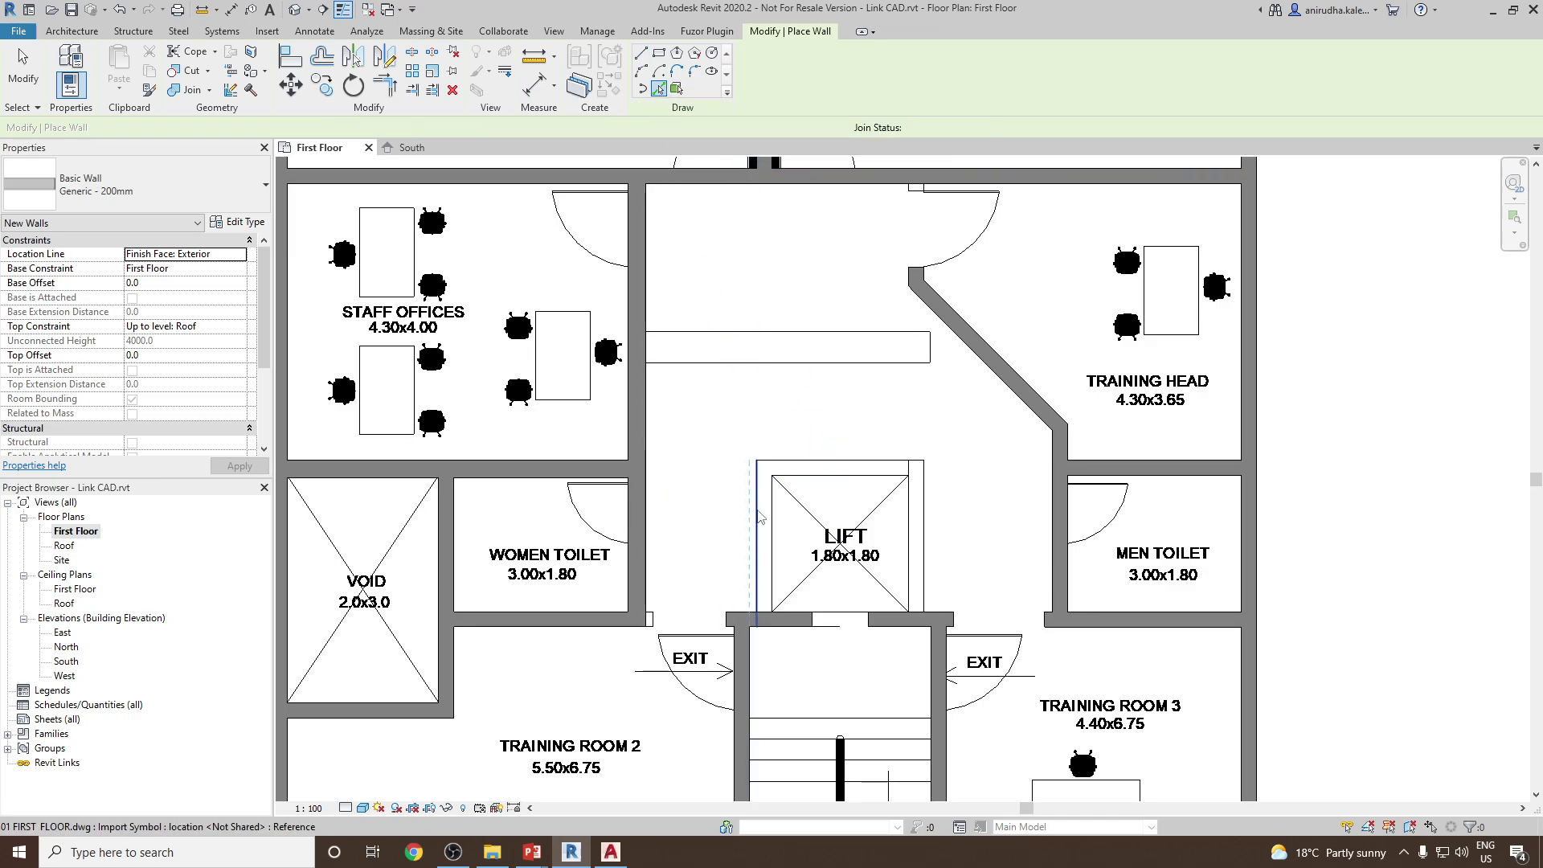
{"action": "left_click", "coordinate": [759, 522]}
{"action": "left_click", "coordinate": [840, 463]}
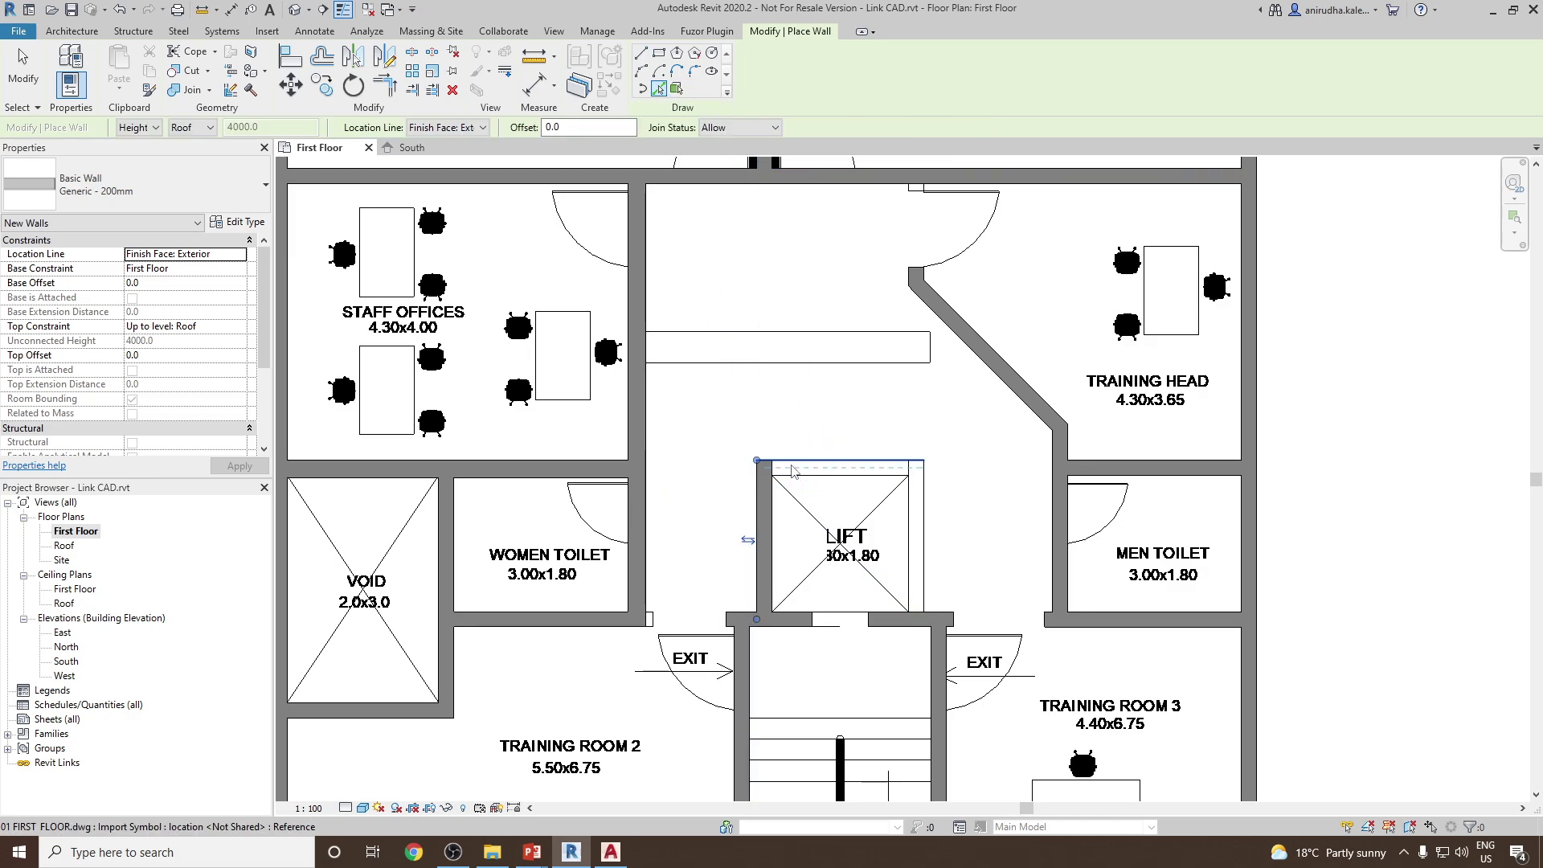
{"action": "left_click", "coordinate": [924, 554]}
{"action": "scroll", "coordinate": [924, 554], "scroll_direction": "down", "scroll_amount": 4}
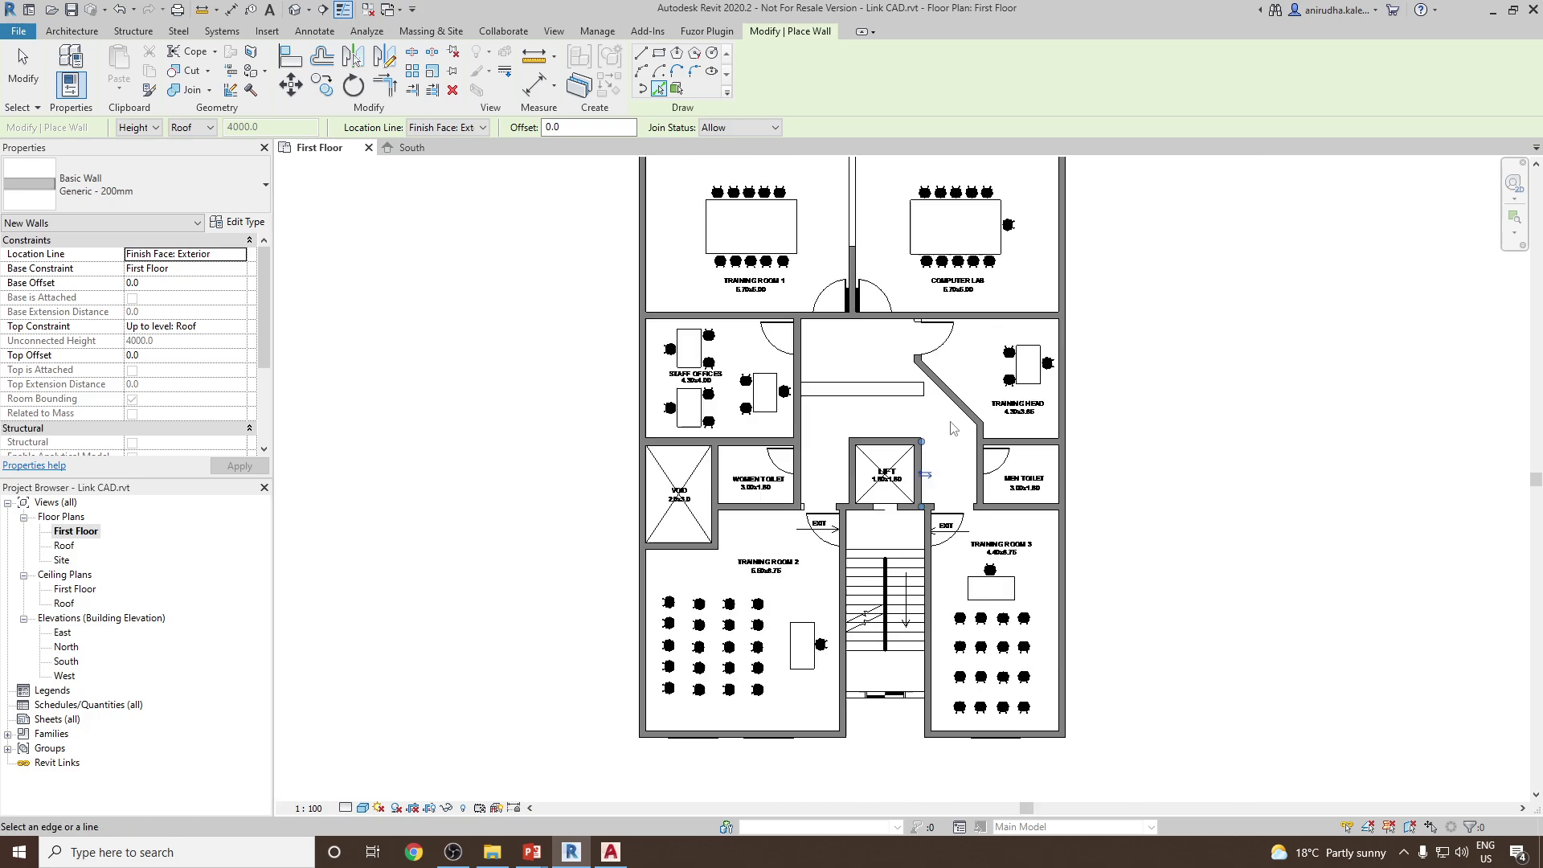
{"action": "scroll", "coordinate": [924, 526], "scroll_direction": "up", "scroll_amount": 3}
{"action": "scroll", "coordinate": [752, 493], "scroll_direction": "down", "scroll_amount": 1}
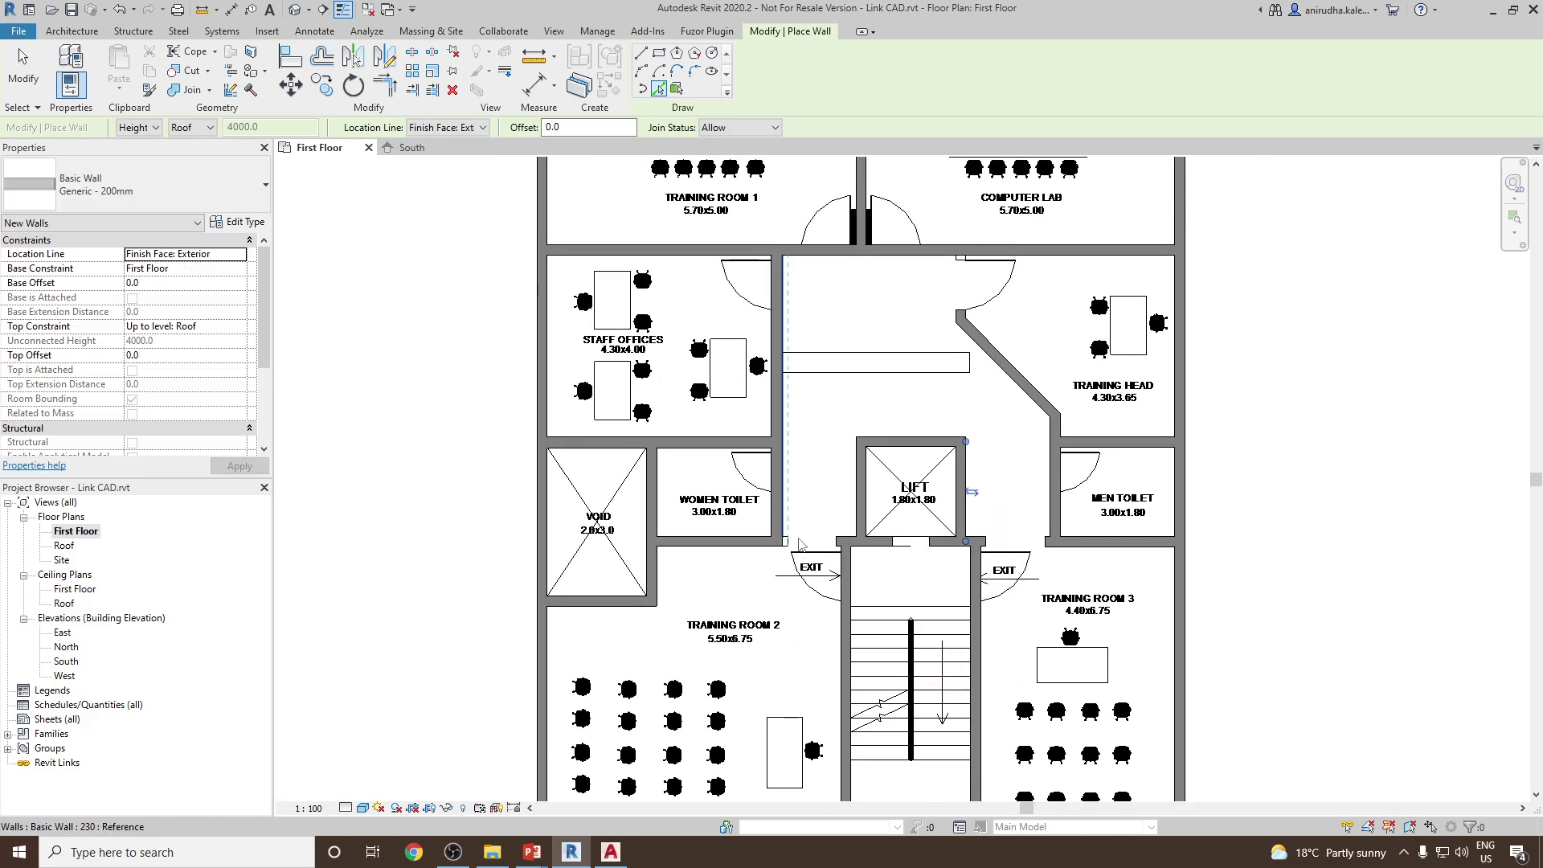
{"action": "scroll", "coordinate": [747, 422], "scroll_direction": "up", "scroll_amount": 6}
{"action": "key", "text": "Escape"}
{"action": "key", "text": "Escape"}
- Stretch the free end of the wall between Women Toilet and Training Room 2 to the CAD jamb line past the corridor wall
{"action": "left_click", "coordinate": [742, 559]}
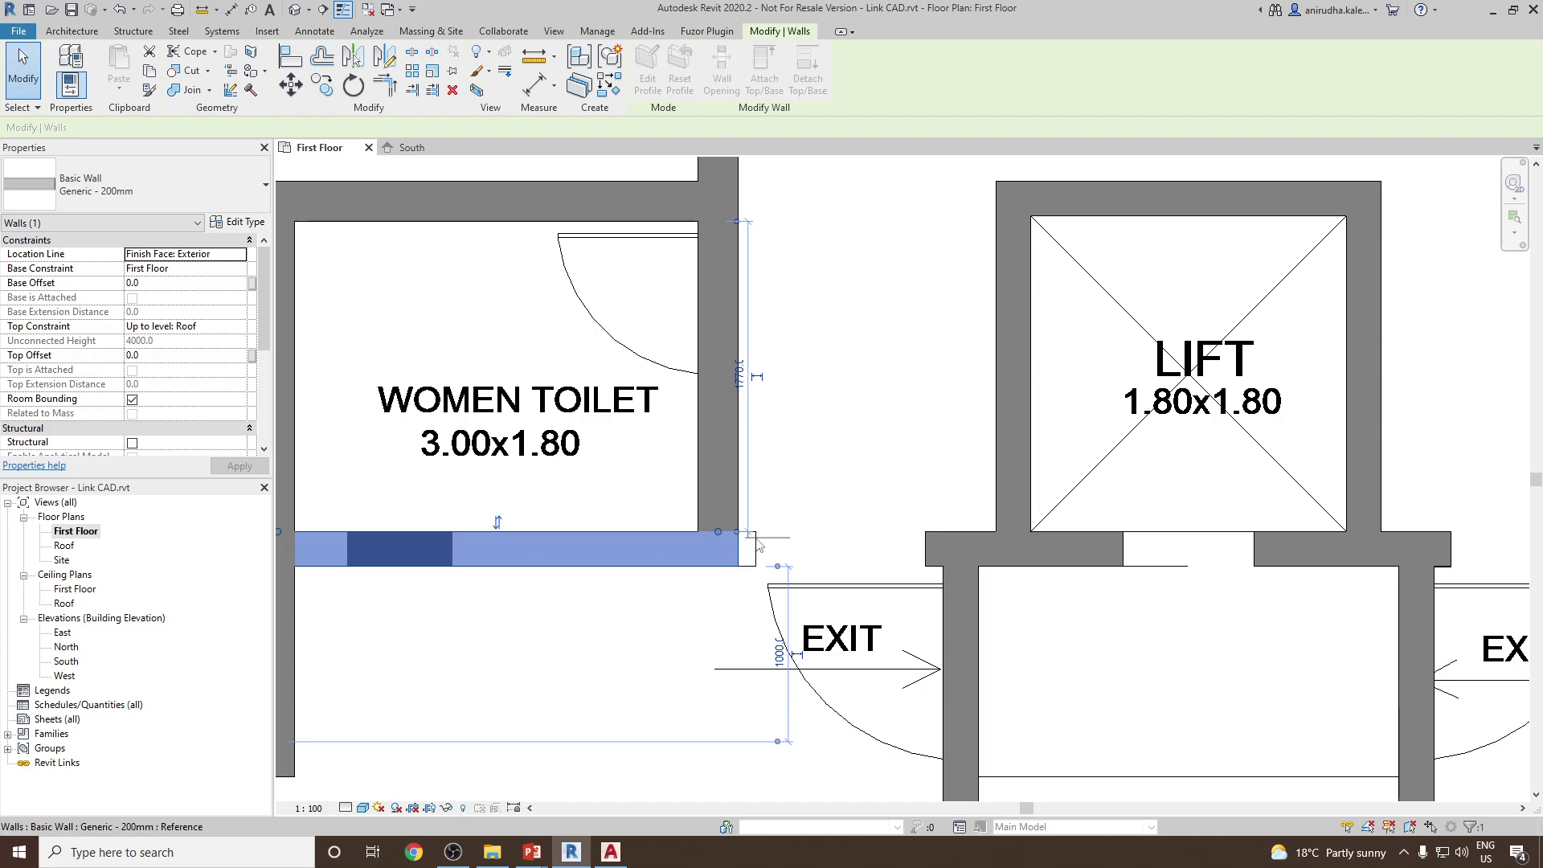
{"action": "left_click_drag", "start_coordinate": [716, 531], "coordinate": [755, 536]}
{"action": "left_click", "coordinate": [849, 479]}
- Extend the partition between Training Room 1 and Computer Lab to the outer wall using Trim/Extend Single Element
{"action": "scroll", "coordinate": [850, 480], "scroll_direction": "down", "scroll_amount": 4}
{"action": "middle_click_drag", "start_coordinate": [853, 461], "coordinate": [799, 622]}
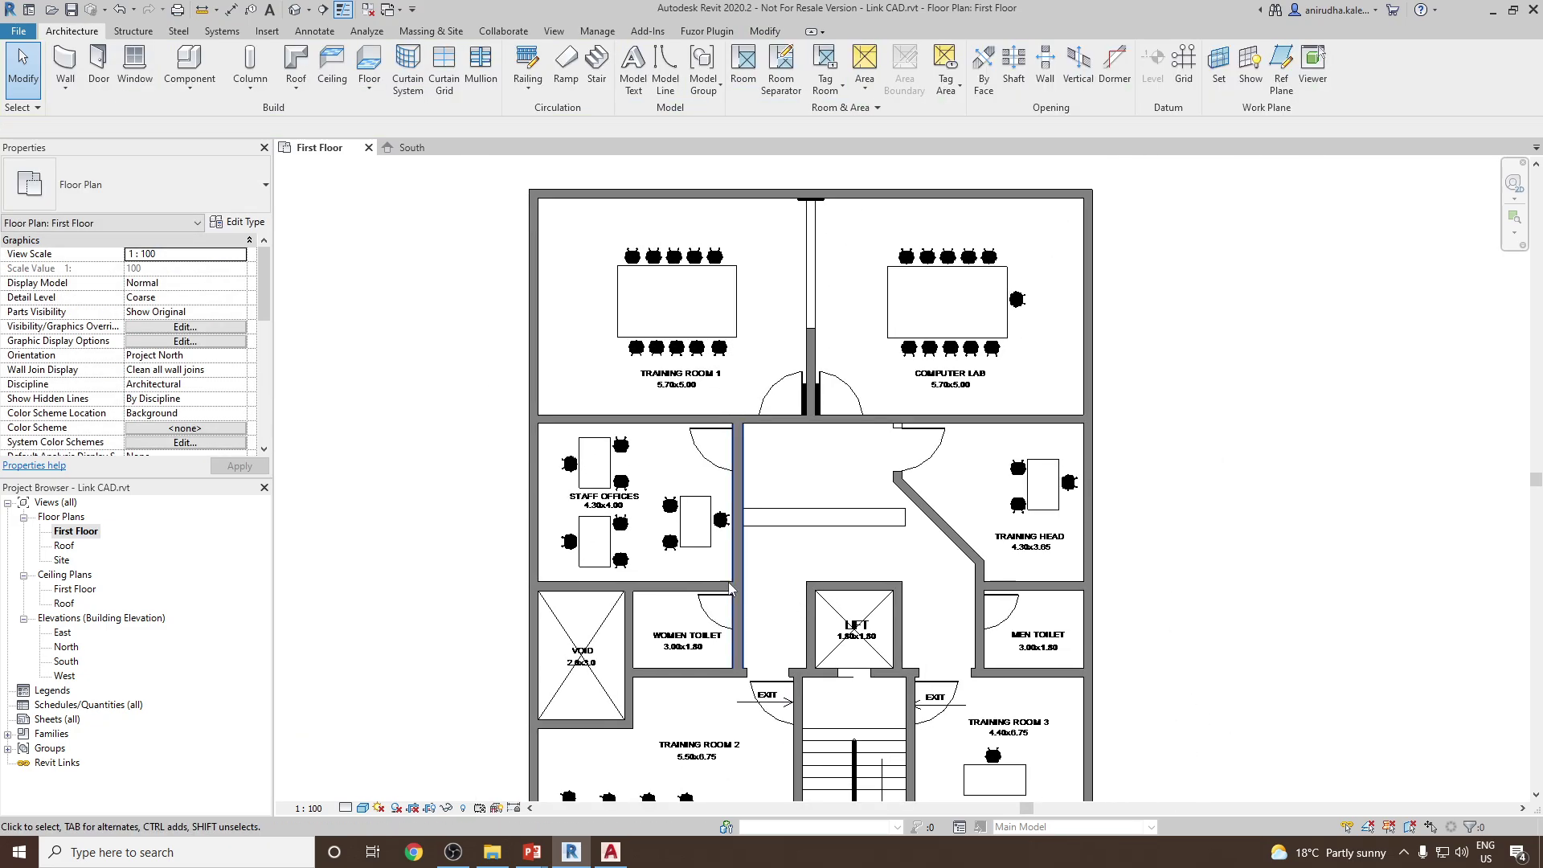
{"action": "middle_click_drag", "start_coordinate": [629, 573], "coordinate": [601, 658]}
{"action": "scroll", "coordinate": [767, 522], "scroll_direction": "up", "scroll_amount": 4}
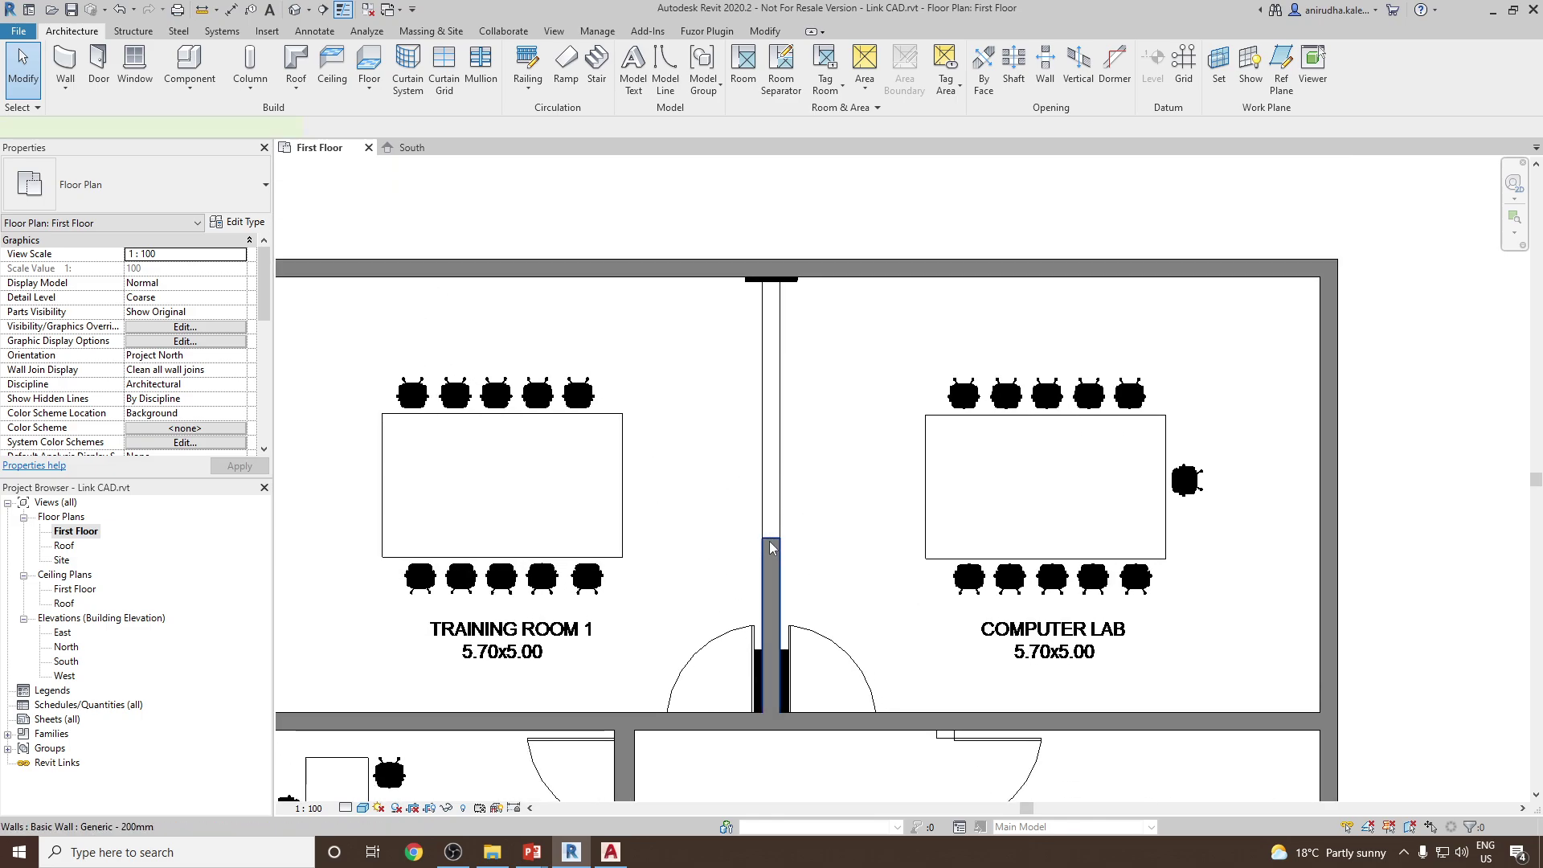
{"action": "left_click", "coordinate": [771, 548]}
{"action": "left_click", "coordinate": [715, 359]}
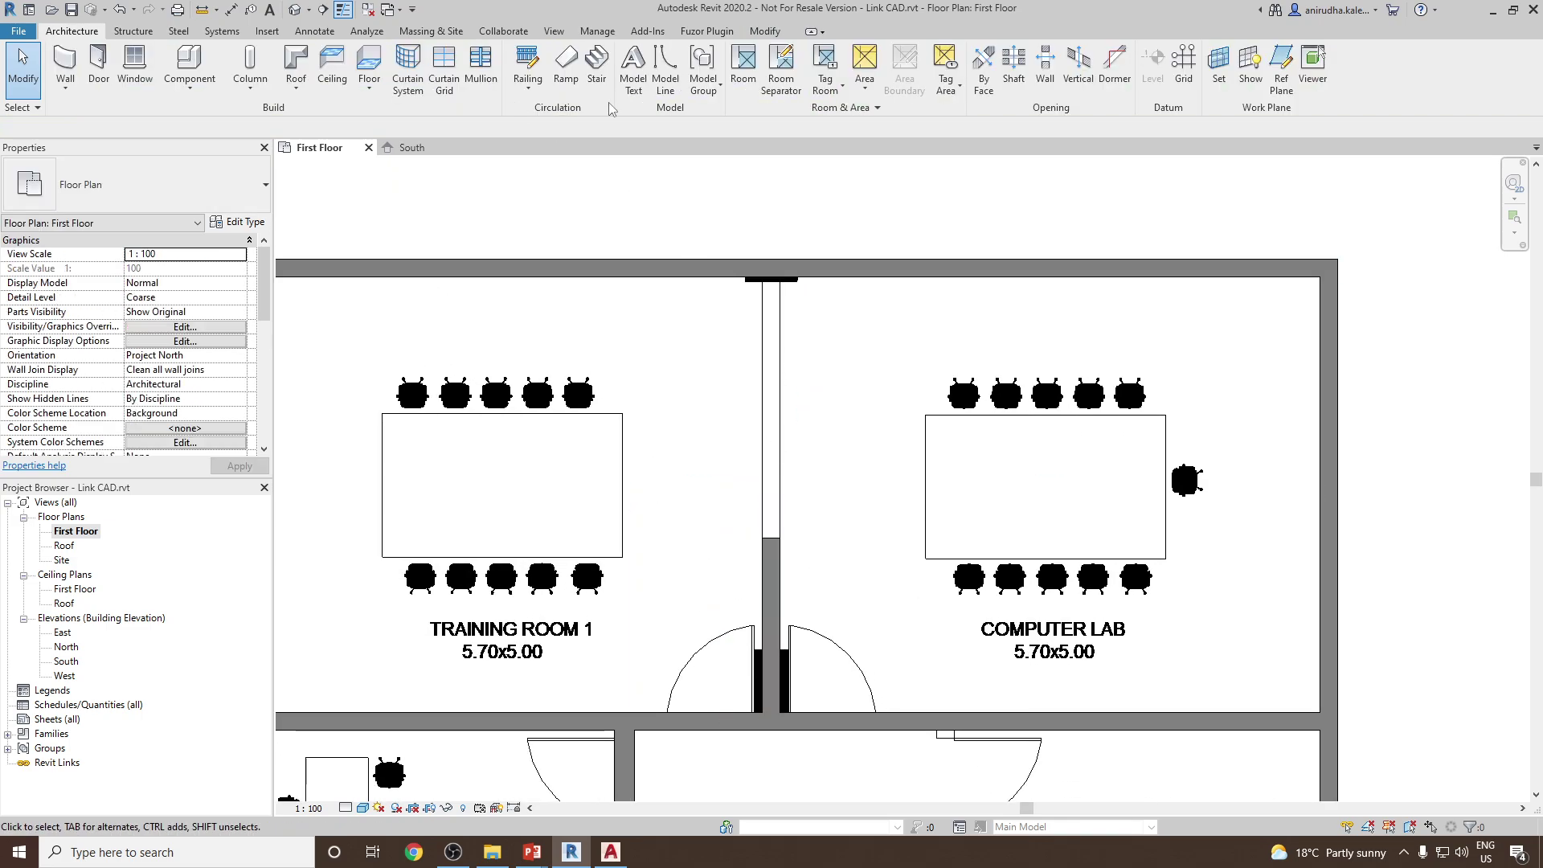
{"action": "left_click", "coordinate": [764, 31]}
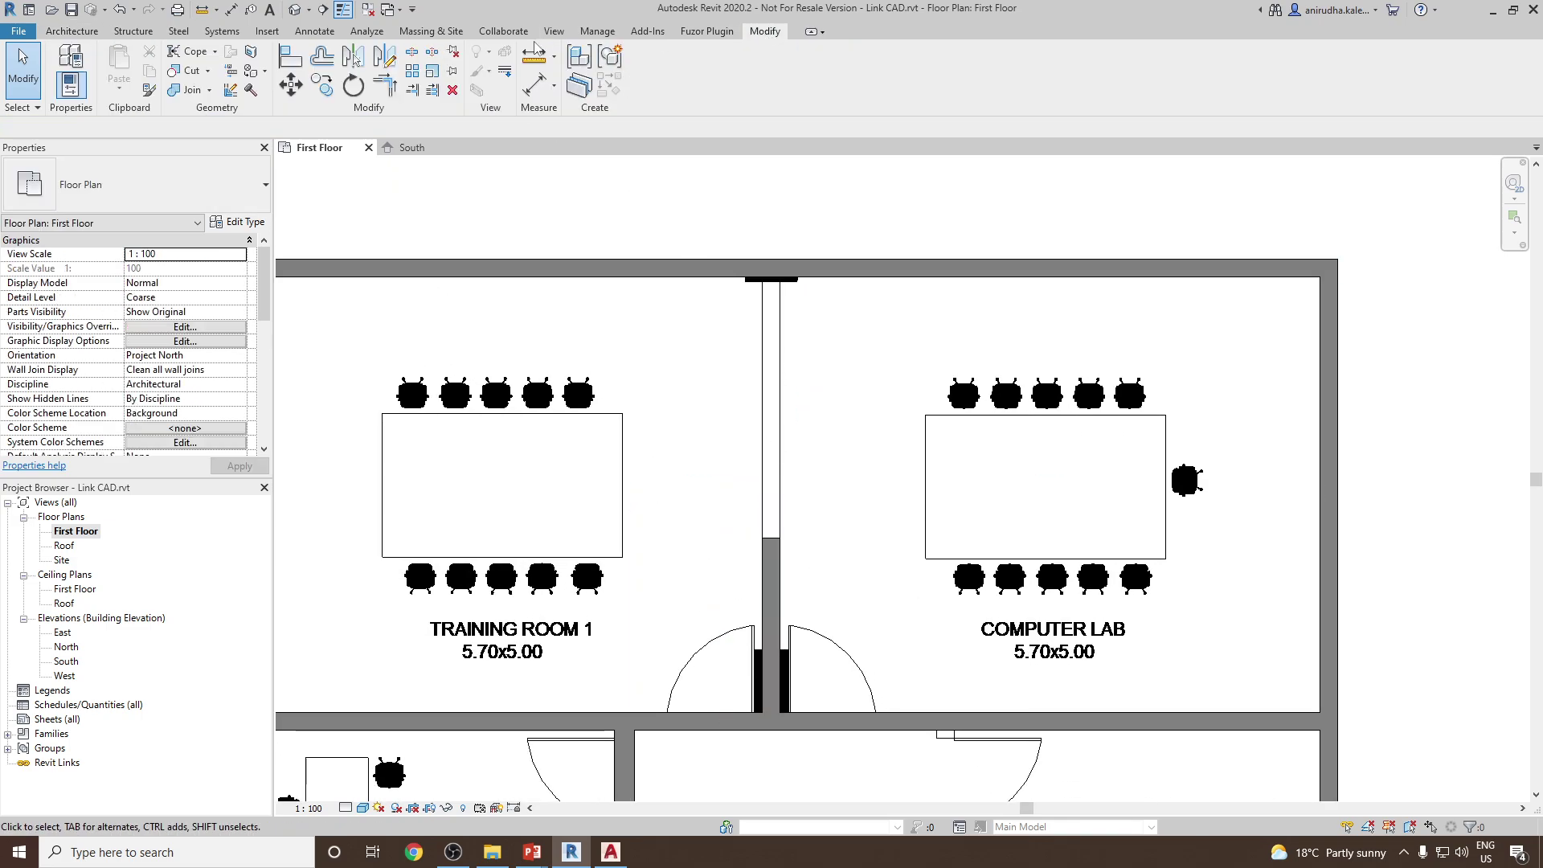
{"action": "left_click", "coordinate": [412, 89]}
{"action": "left_click", "coordinate": [836, 284]}
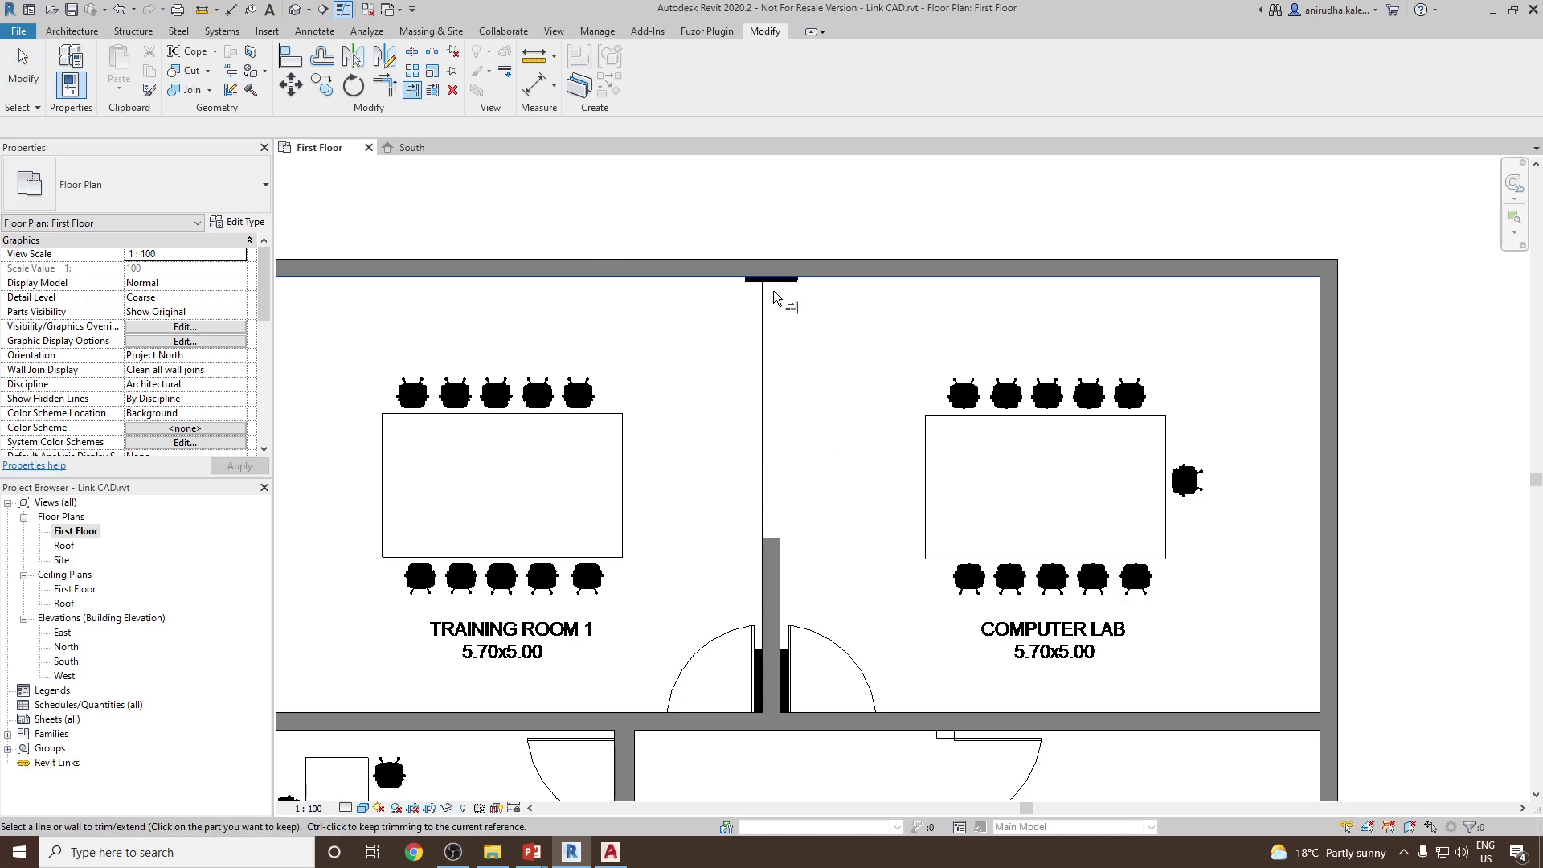
{"action": "left_click", "coordinate": [780, 508]}
{"action": "scroll", "coordinate": [839, 426], "scroll_direction": "down", "scroll_amount": 5}
{"action": "key", "text": "Escape"}
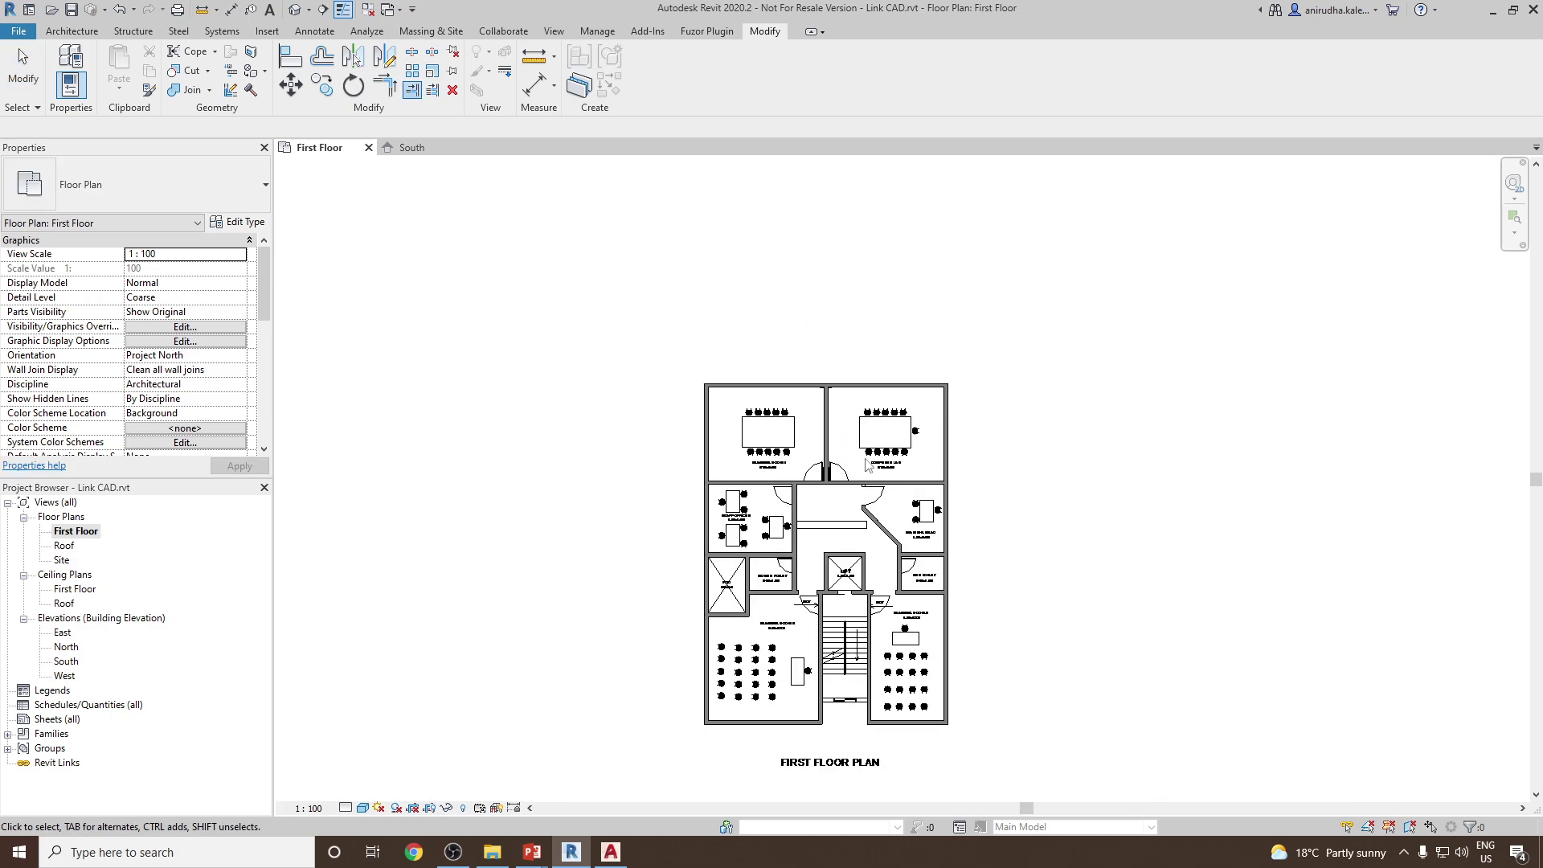
- Examine the modelled walls across the first floor plan, from the staircase and exits to the lift, toilets and Staff Offices
{"action": "scroll", "coordinate": [887, 614], "scroll_direction": "up", "scroll_amount": 4}
{"action": "middle_click_drag", "start_coordinate": [889, 570], "coordinate": [928, 410]}
{"action": "scroll", "coordinate": [892, 417], "scroll_direction": "down", "scroll_amount": 2}
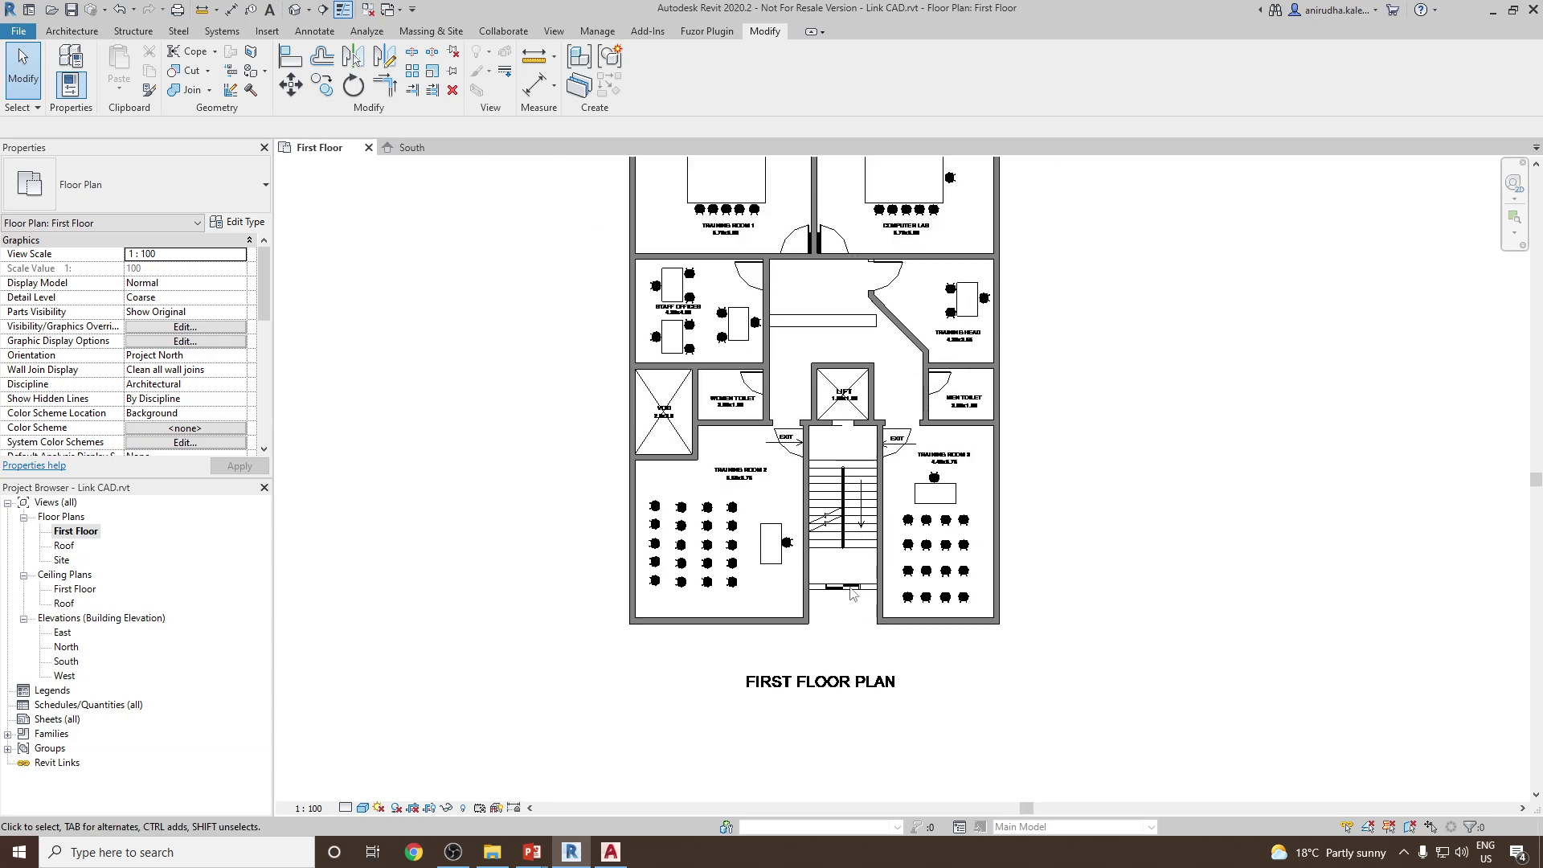
{"action": "scroll", "coordinate": [856, 591], "scroll_direction": "up", "scroll_amount": 3}
{"action": "middle_click_drag", "start_coordinate": [858, 589], "coordinate": [847, 614]}
{"action": "scroll", "coordinate": [846, 613], "scroll_direction": "down", "scroll_amount": 4}
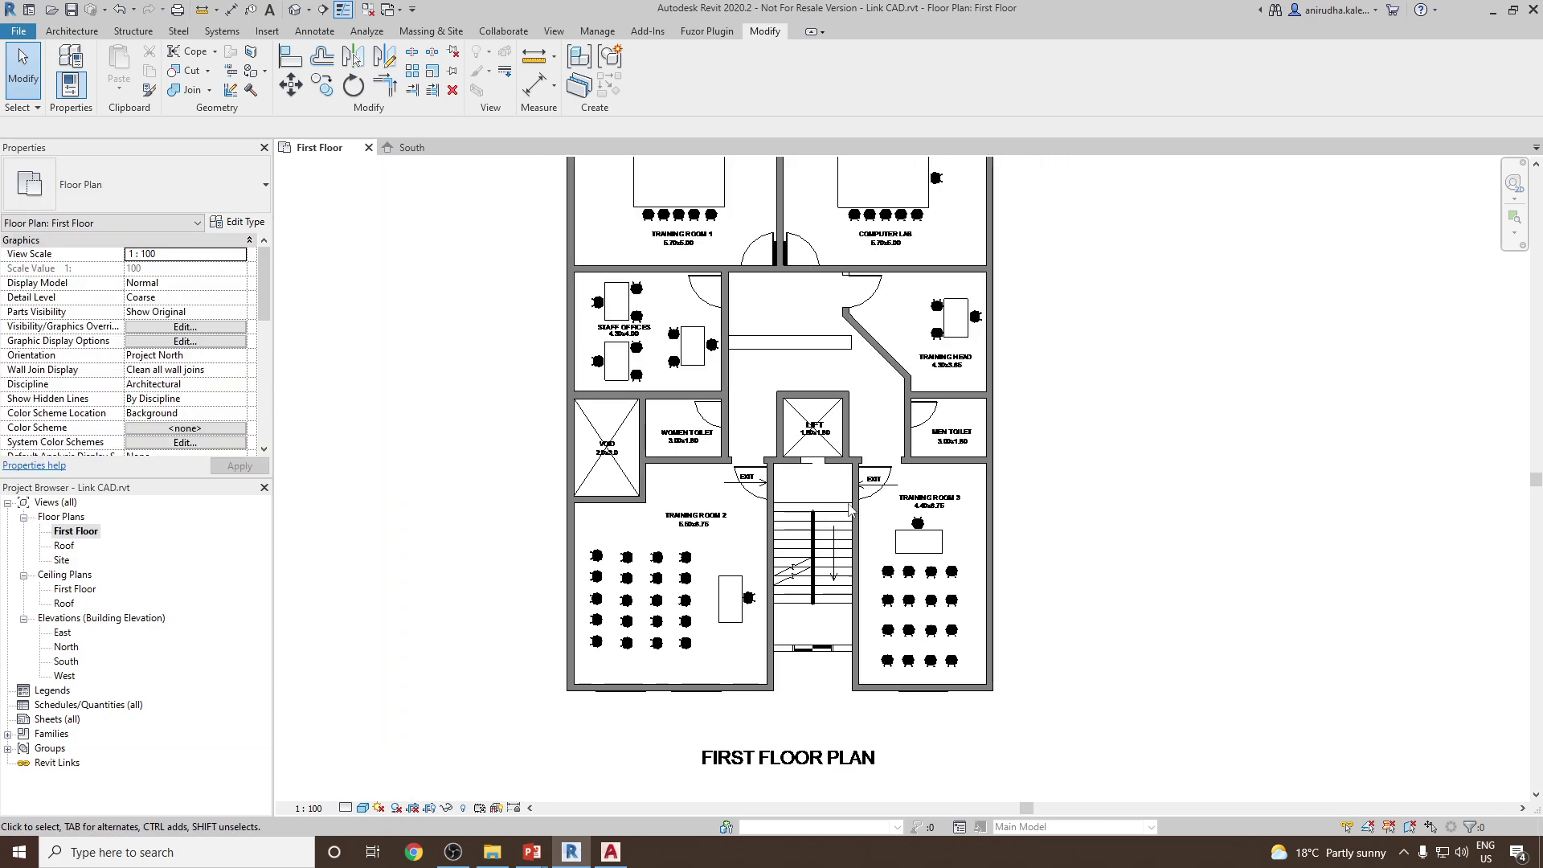
{"action": "middle_click_drag", "start_coordinate": [1037, 471], "coordinate": [1045, 563]}
{"action": "scroll", "coordinate": [806, 521], "scroll_direction": "up", "scroll_amount": 4}
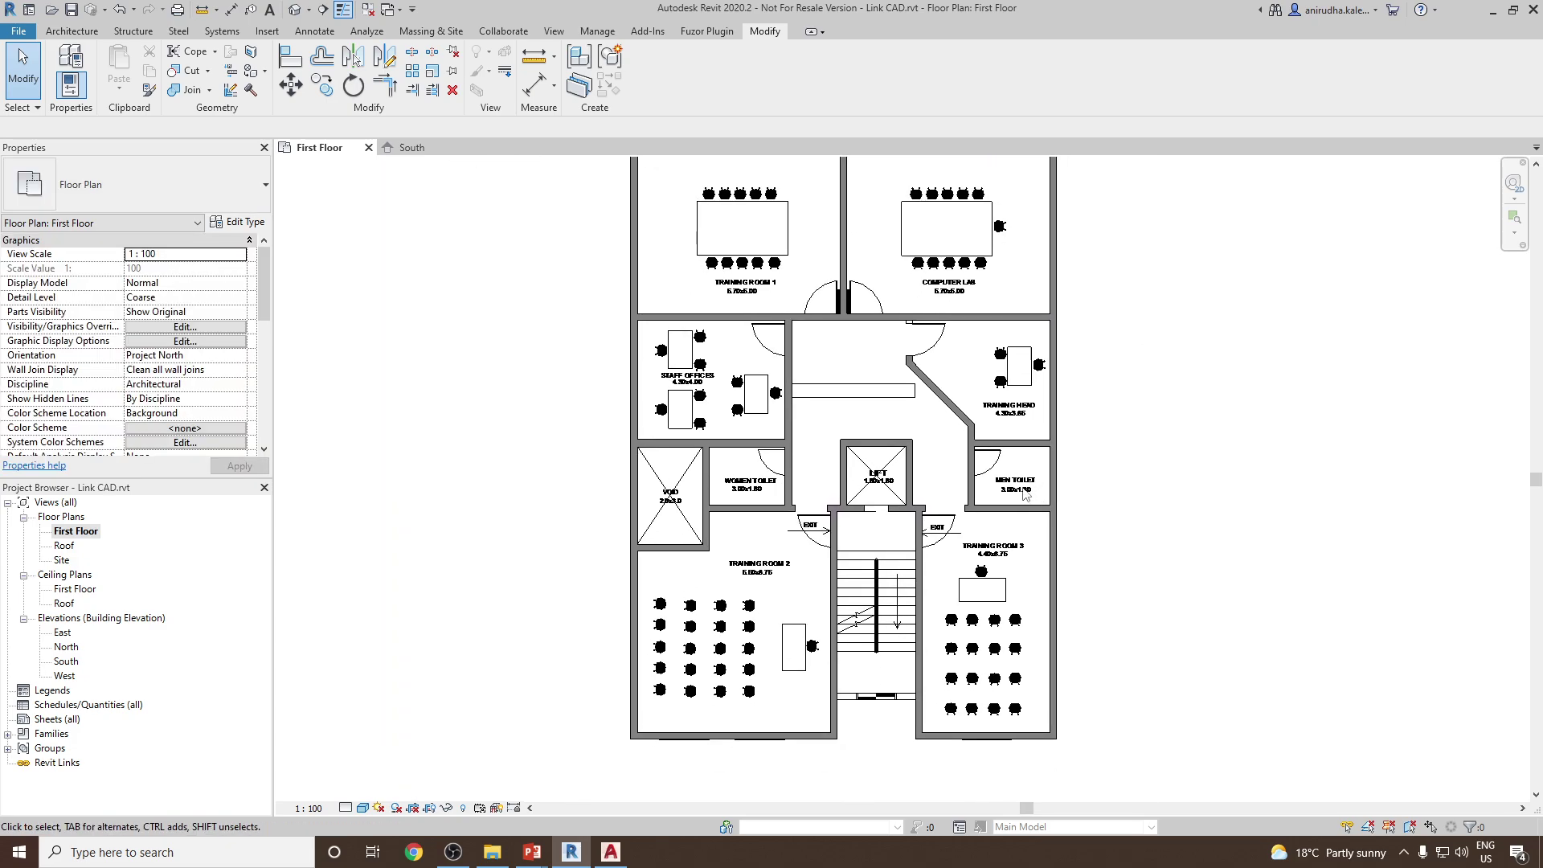
{"action": "scroll", "coordinate": [806, 521], "scroll_direction": "up", "scroll_amount": 5}
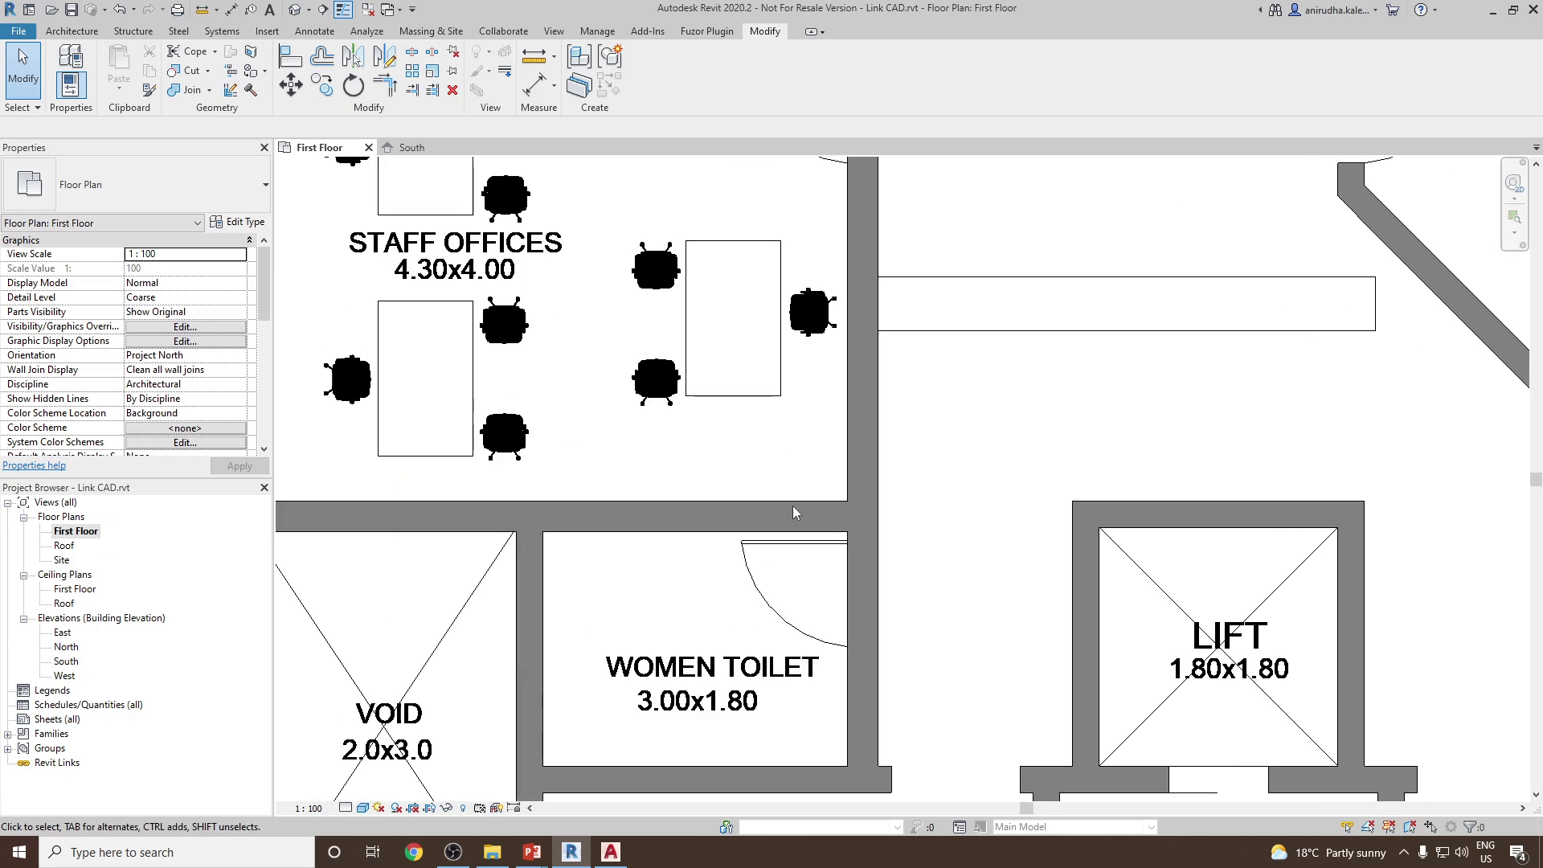
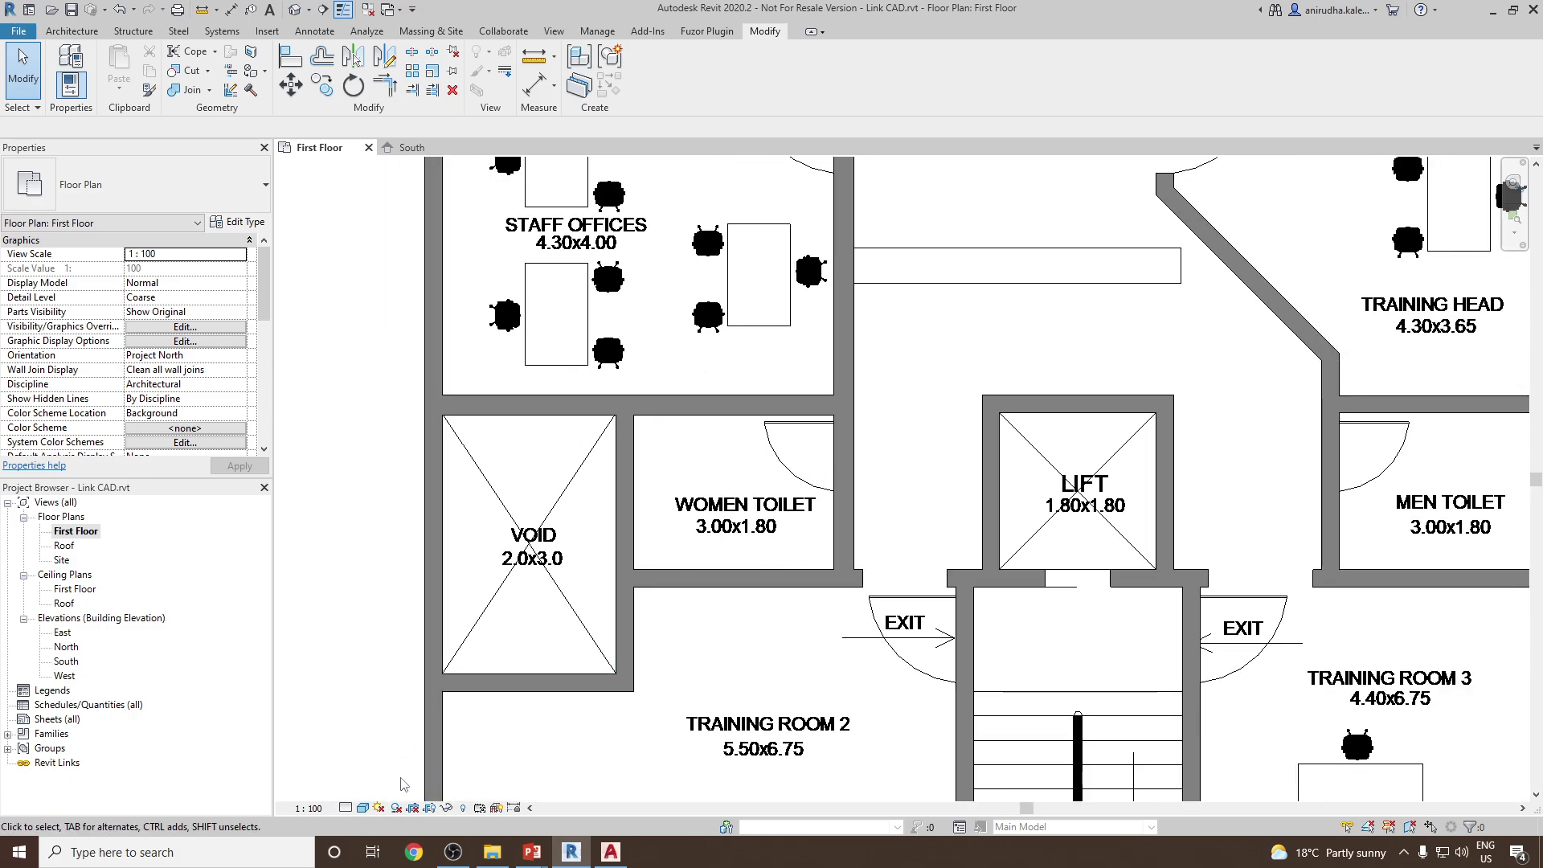
- Display the floor plan in Wireframe and dimension the Women Toilet's door opening between its two CAD jamb lines
{"action": "left_click", "coordinate": [362, 808]}
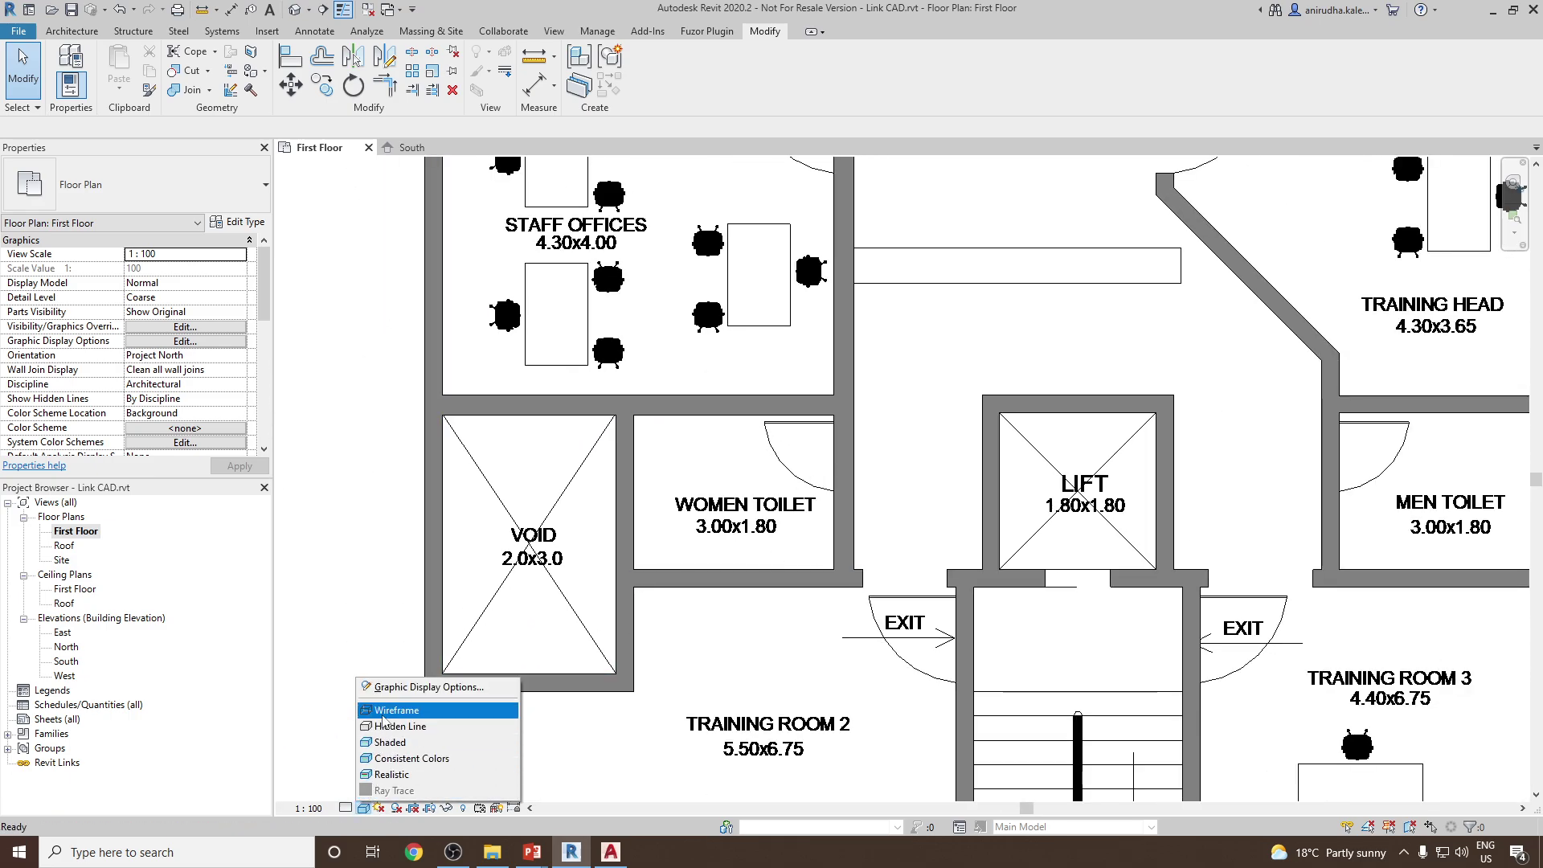
{"action": "left_click", "coordinate": [406, 709]}
{"action": "scroll", "coordinate": [799, 433], "scroll_direction": "up", "scroll_amount": 3}
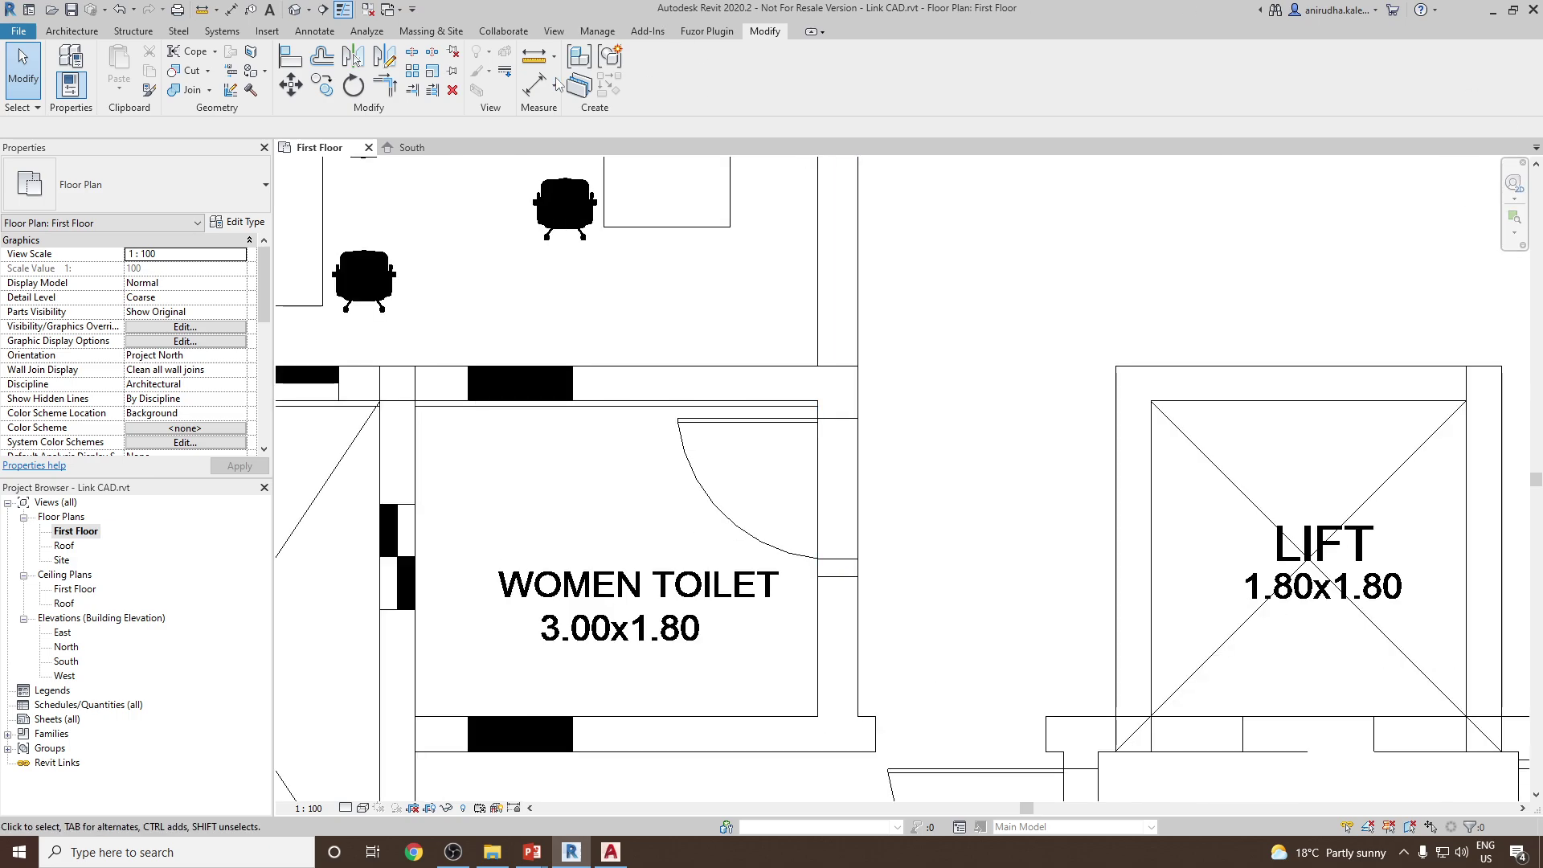
{"action": "key", "text": "d"}
{"action": "key", "text": "i"}
{"action": "left_click", "coordinate": [829, 418]}
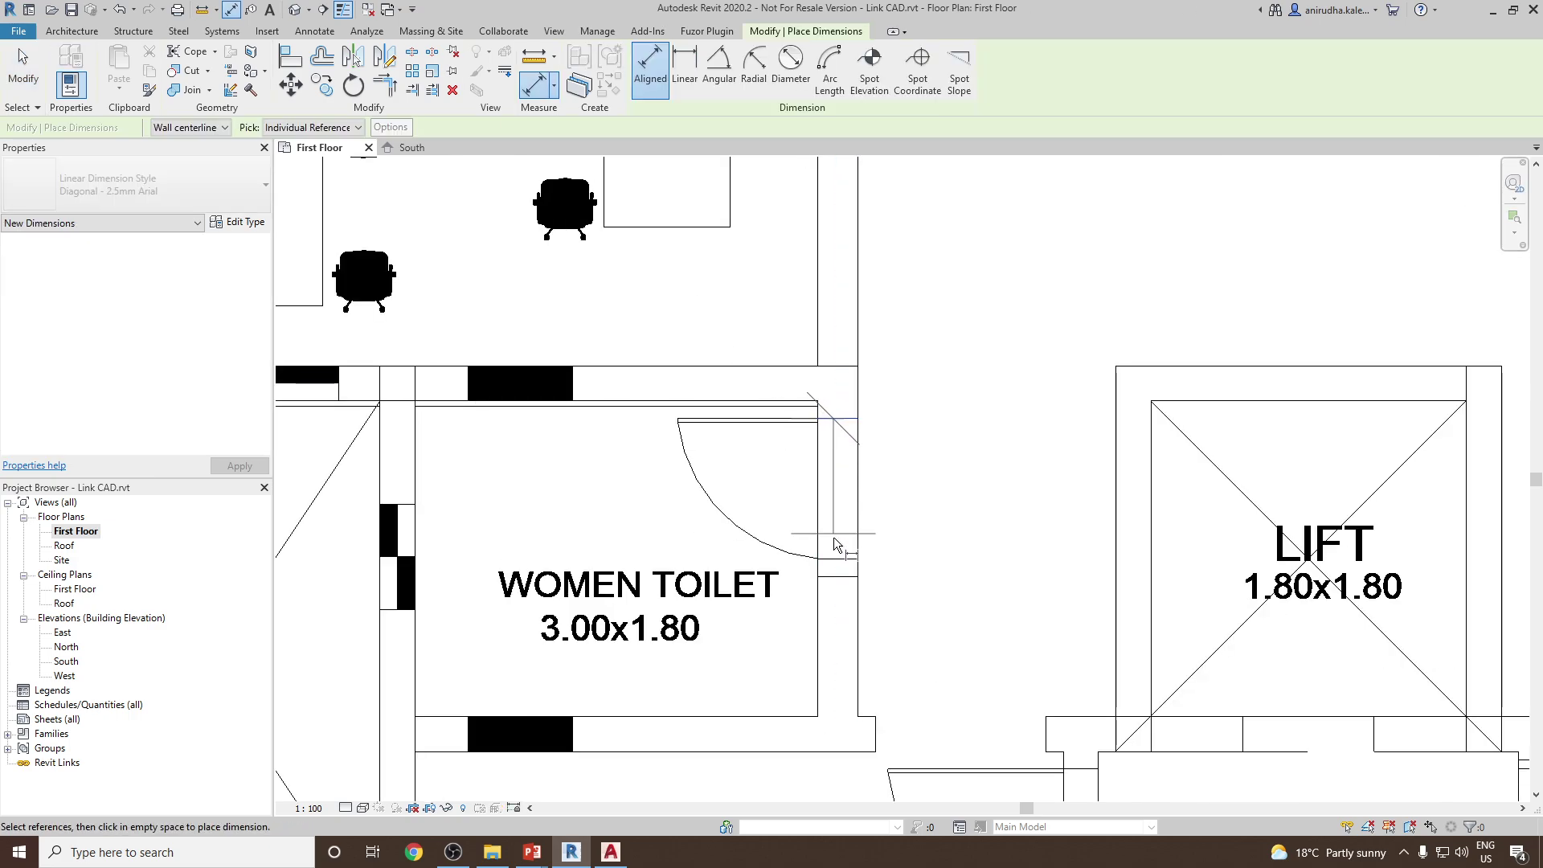
{"action": "left_click", "coordinate": [832, 559]}
{"action": "left_click", "coordinate": [972, 571]}
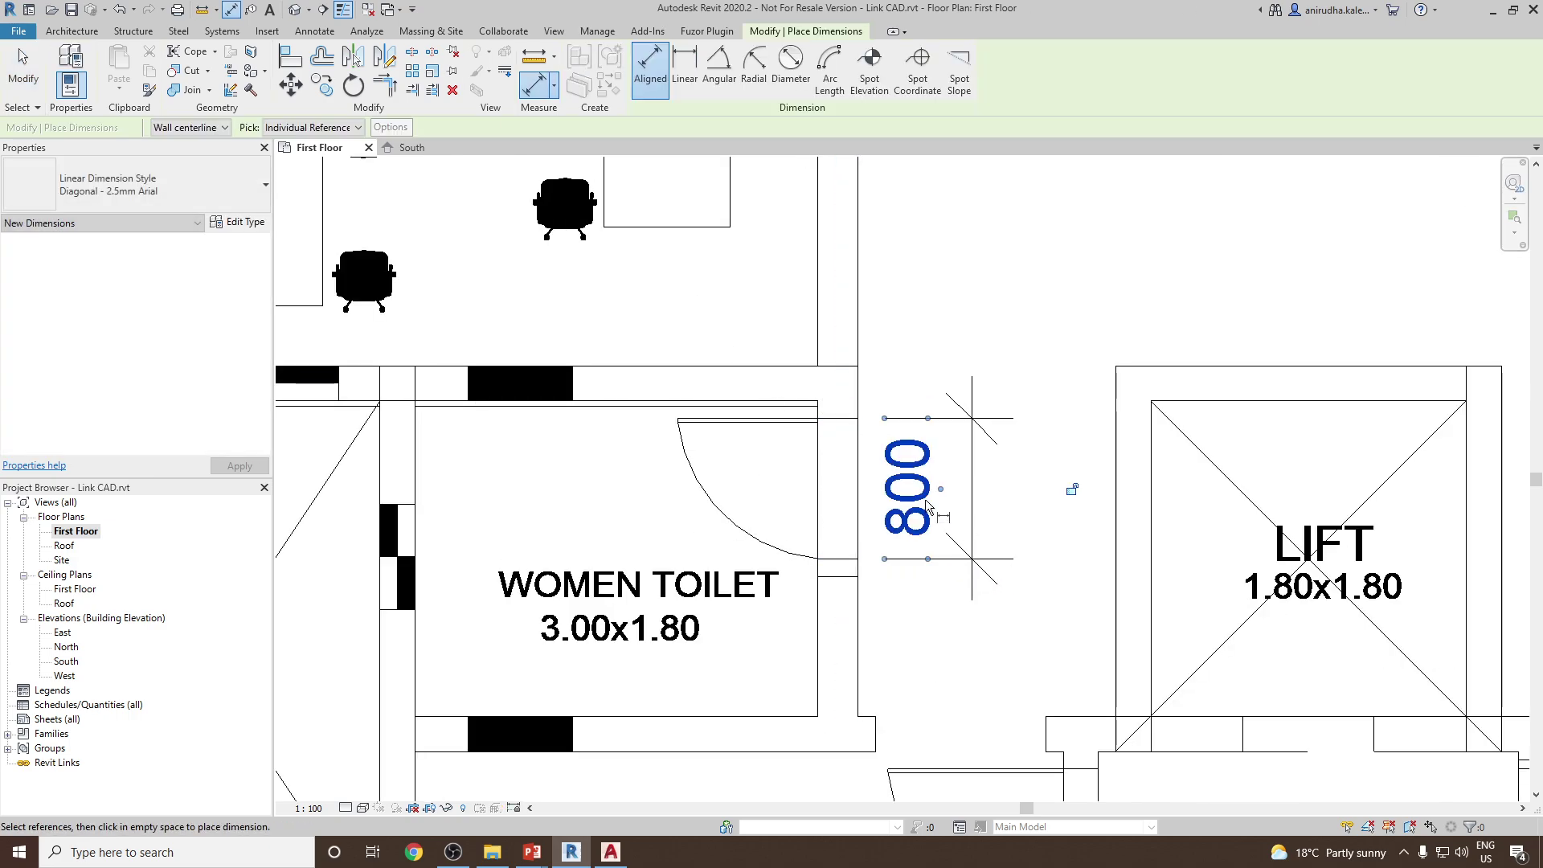
{"action": "scroll", "coordinate": [1077, 492], "scroll_direction": "down", "scroll_amount": 5}
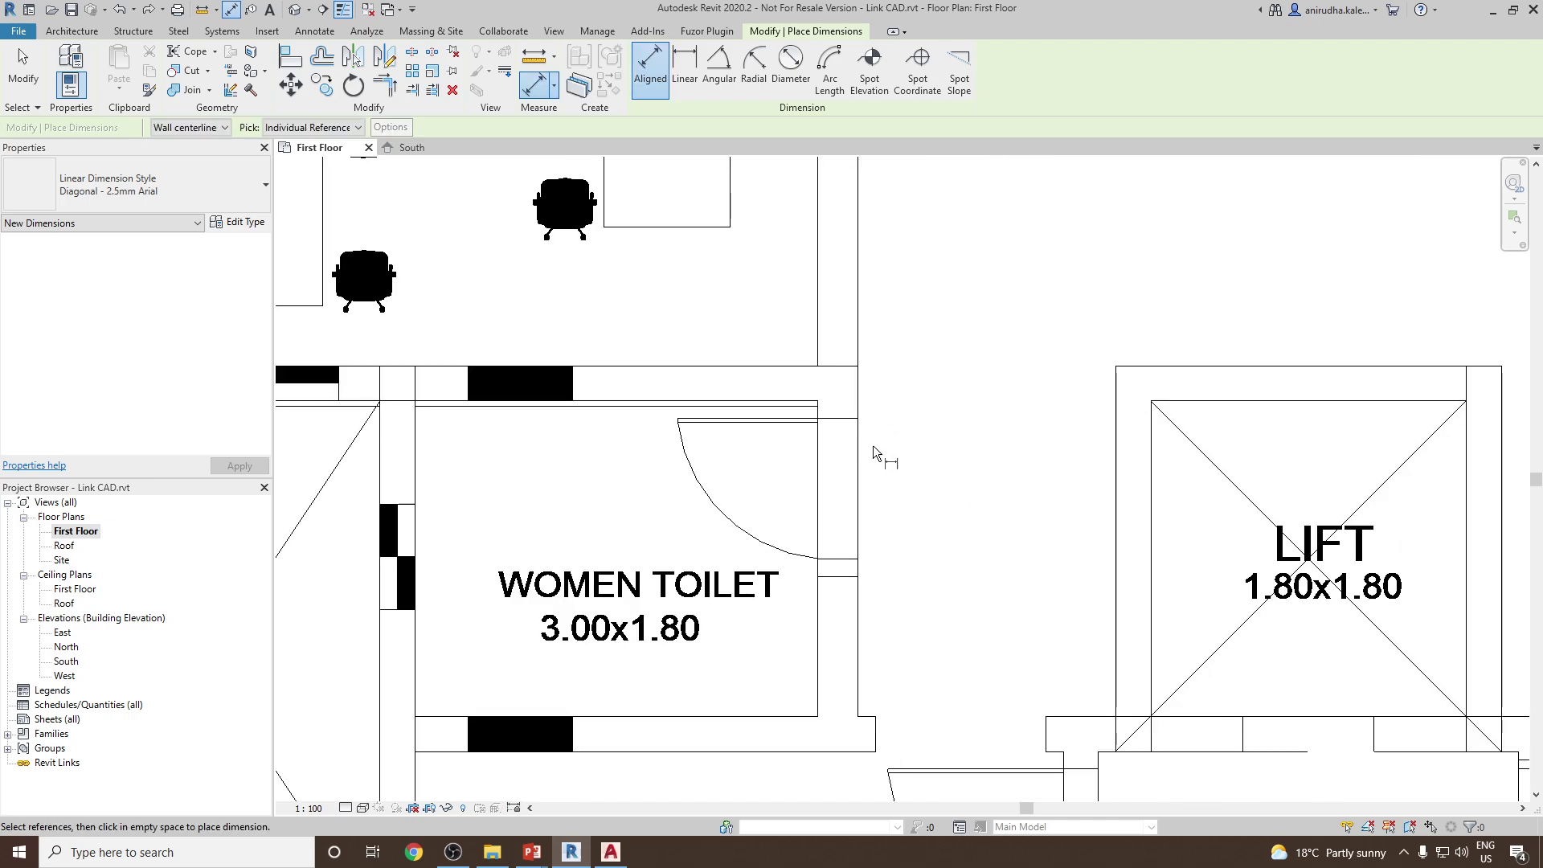
{"action": "scroll", "coordinate": [873, 452], "scroll_direction": "down", "scroll_amount": 3}
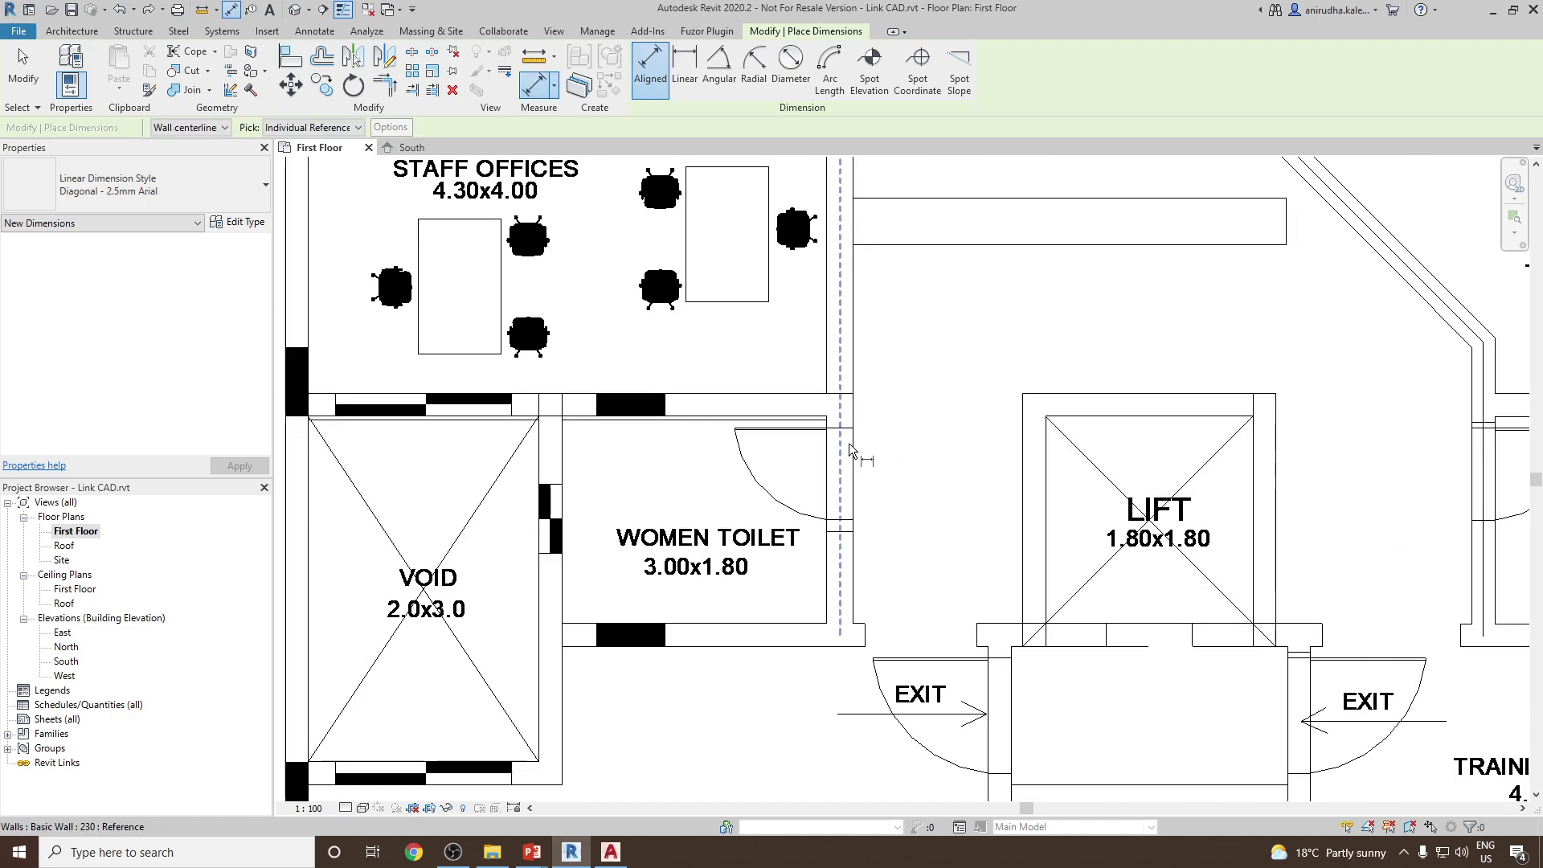
{"action": "key", "text": "Escape"}
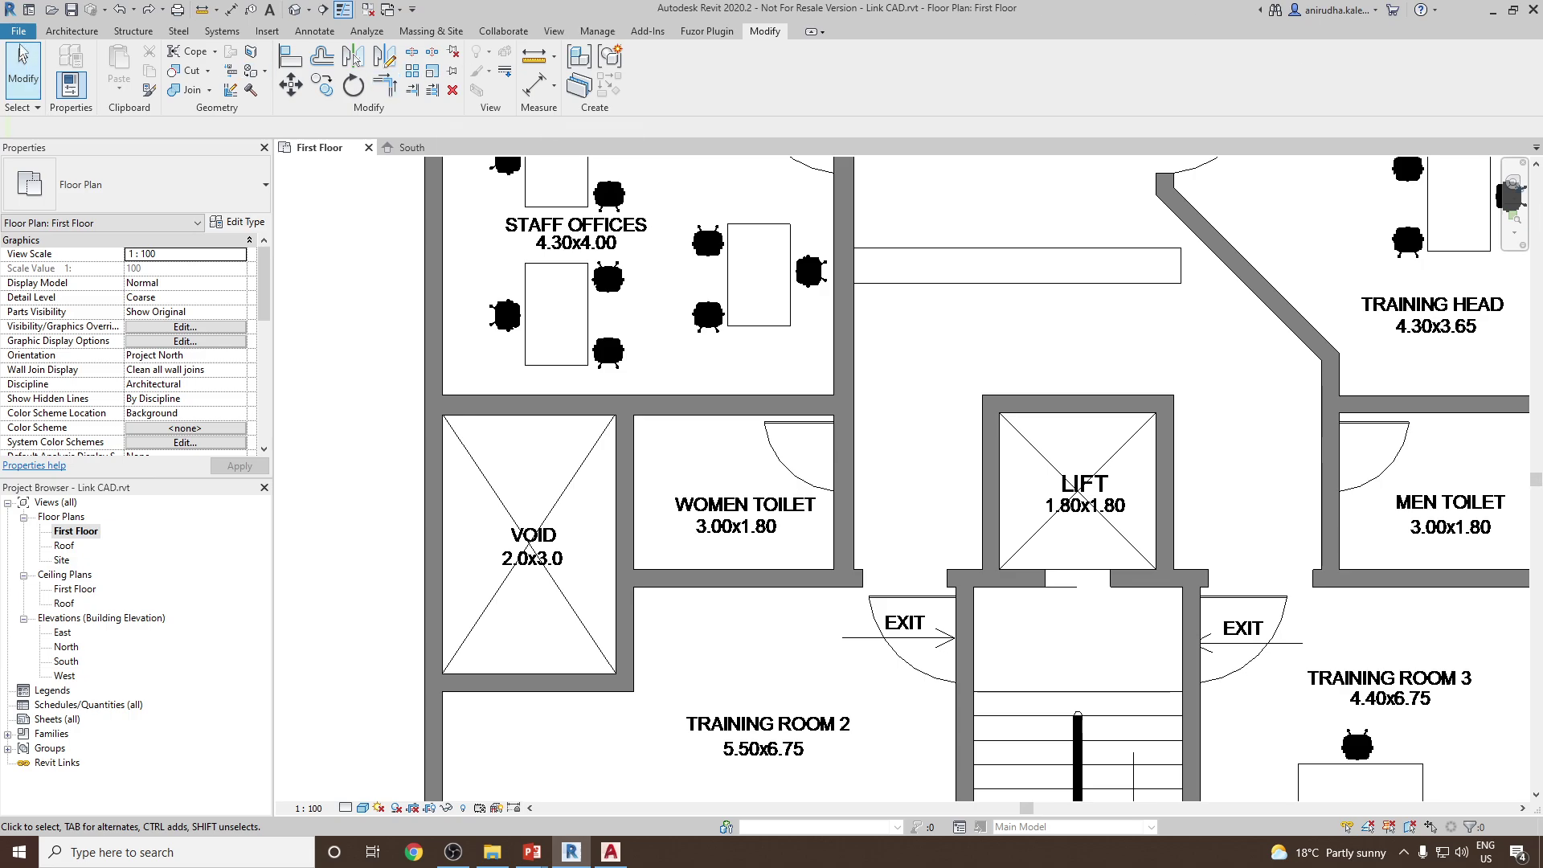
- Duplicate the M_Single-Flush 0915 x 2134mm door type as "800 mm" and set its width to 800 mm
{"action": "left_click", "coordinate": [69, 33]}
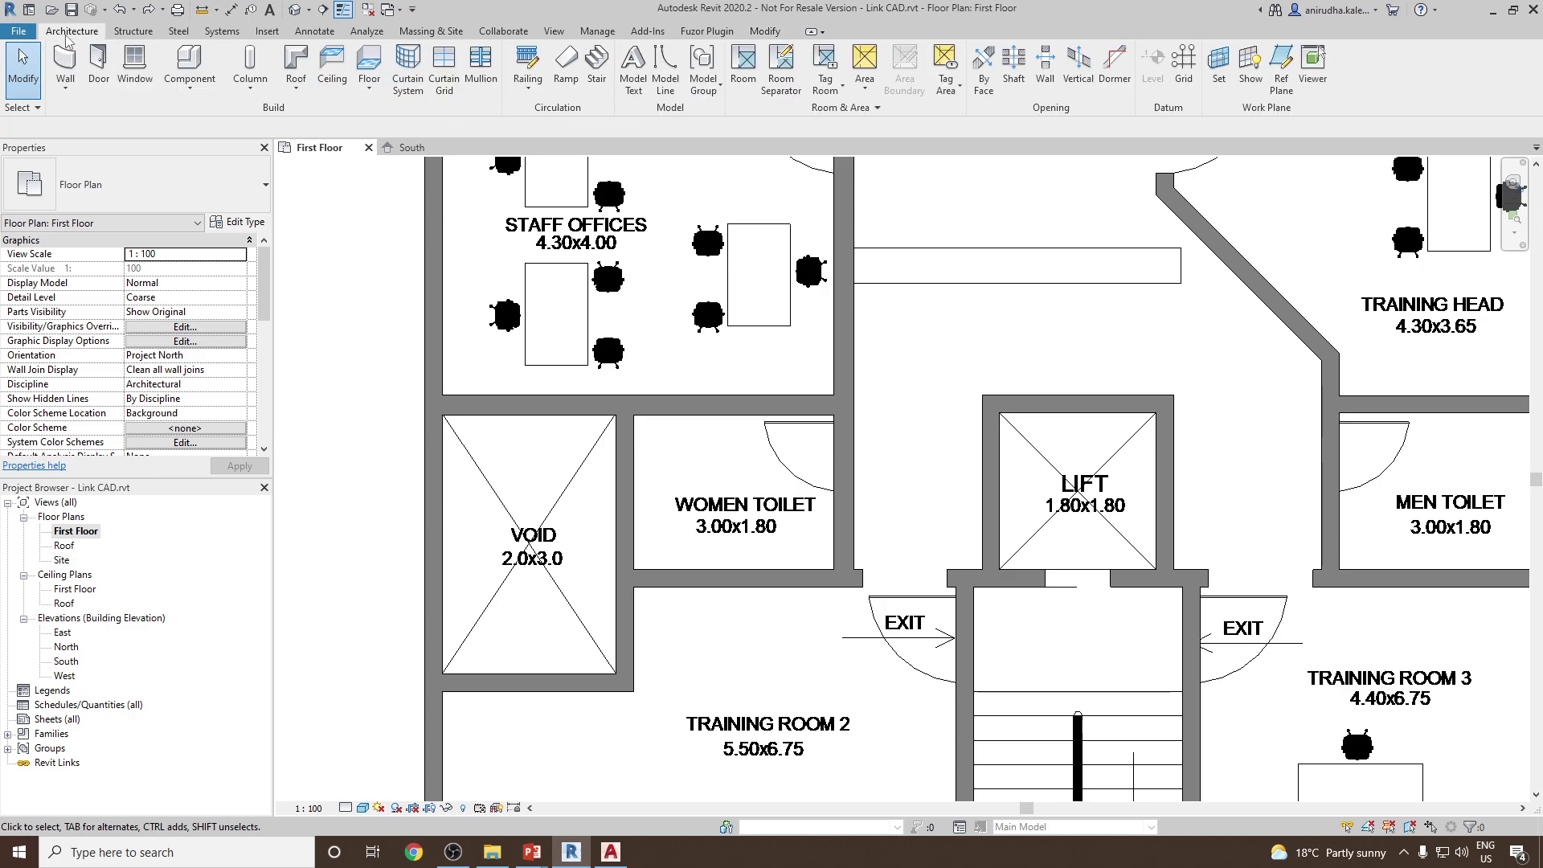
{"action": "left_click", "coordinate": [99, 66]}
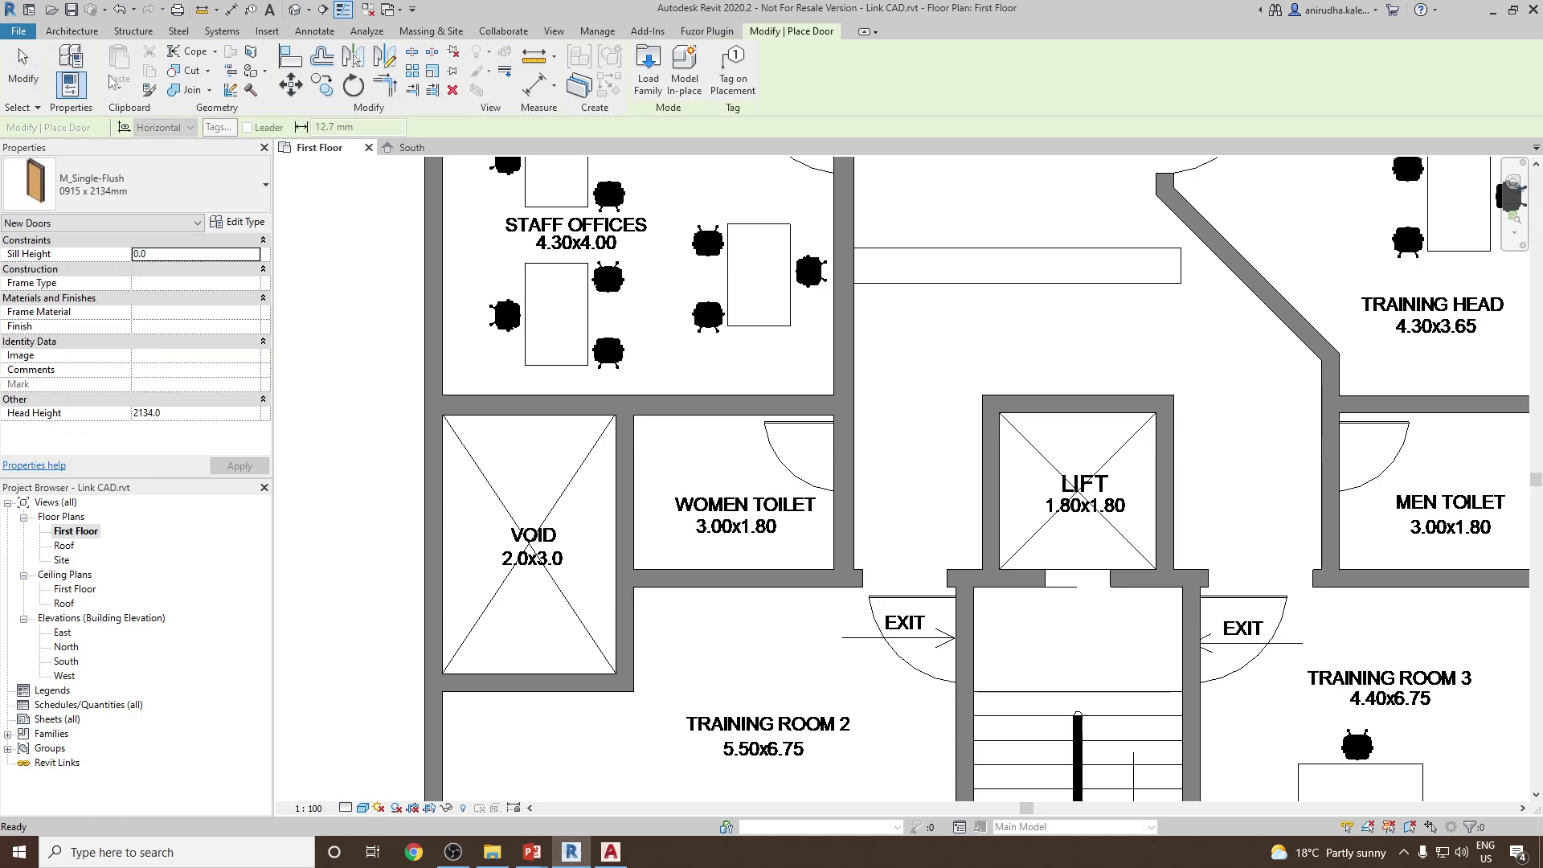
{"action": "left_click", "coordinate": [186, 211]}
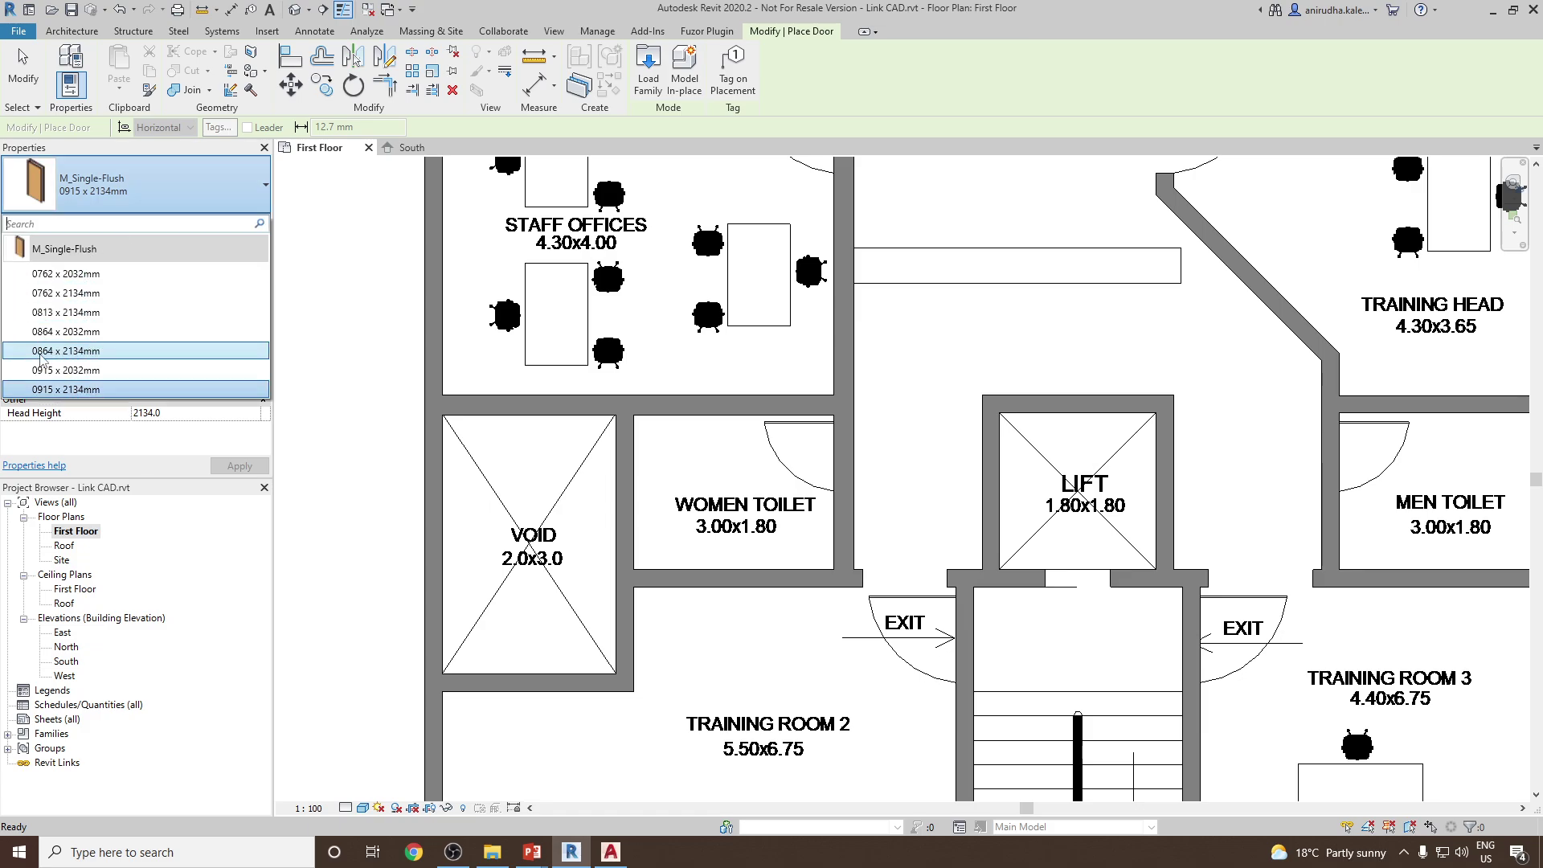
{"action": "left_click", "coordinate": [151, 200]}
{"action": "left_click", "coordinate": [238, 227]}
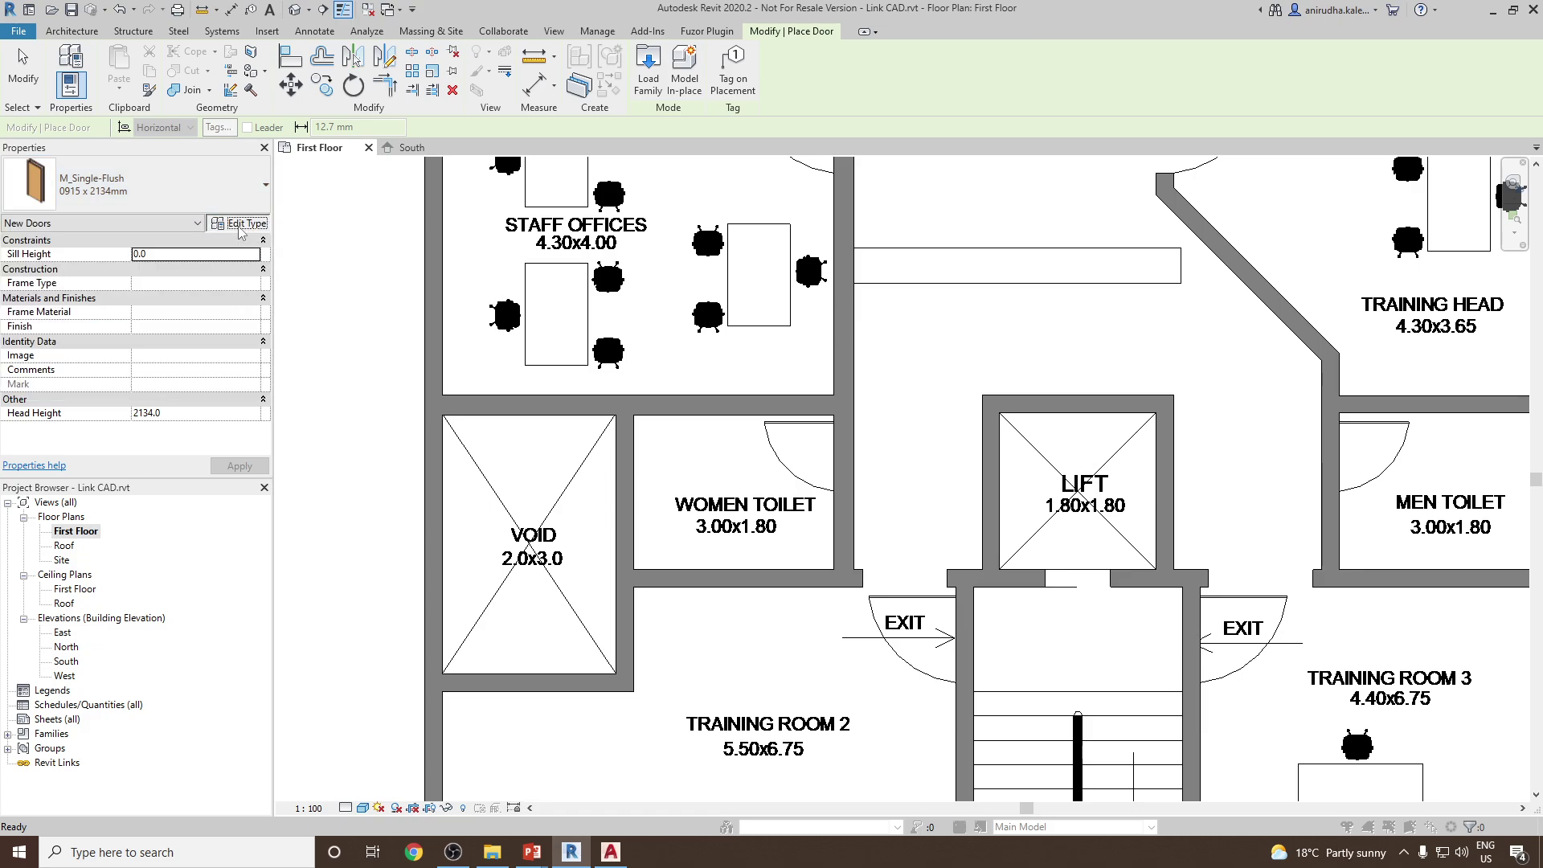
{"action": "left_click", "coordinate": [241, 225]}
{"action": "left_click", "coordinate": [714, 372]}
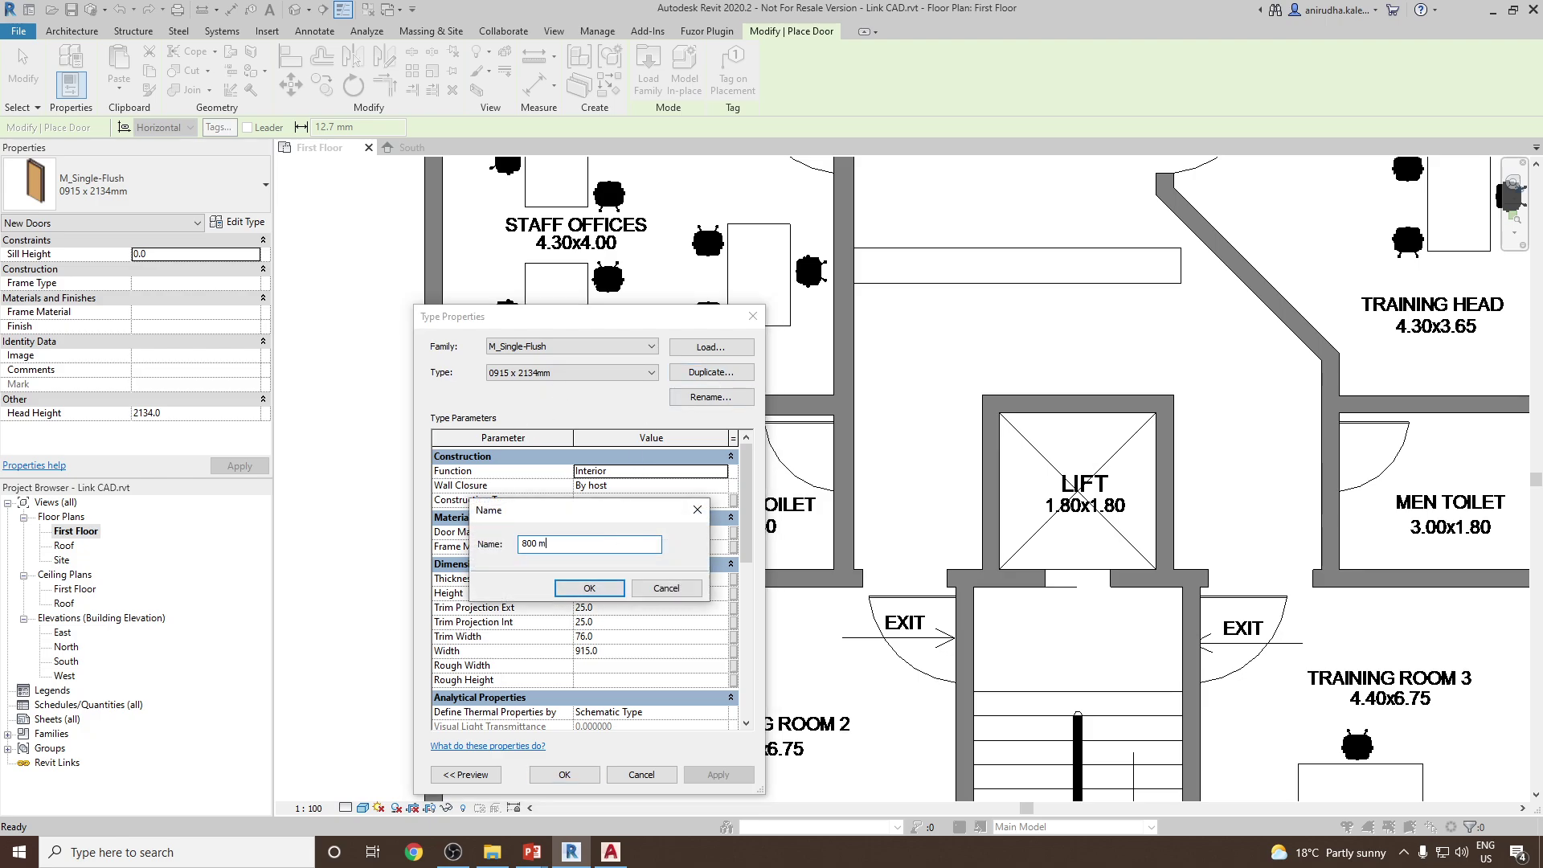
{"action": "left_click", "coordinate": [615, 590]}
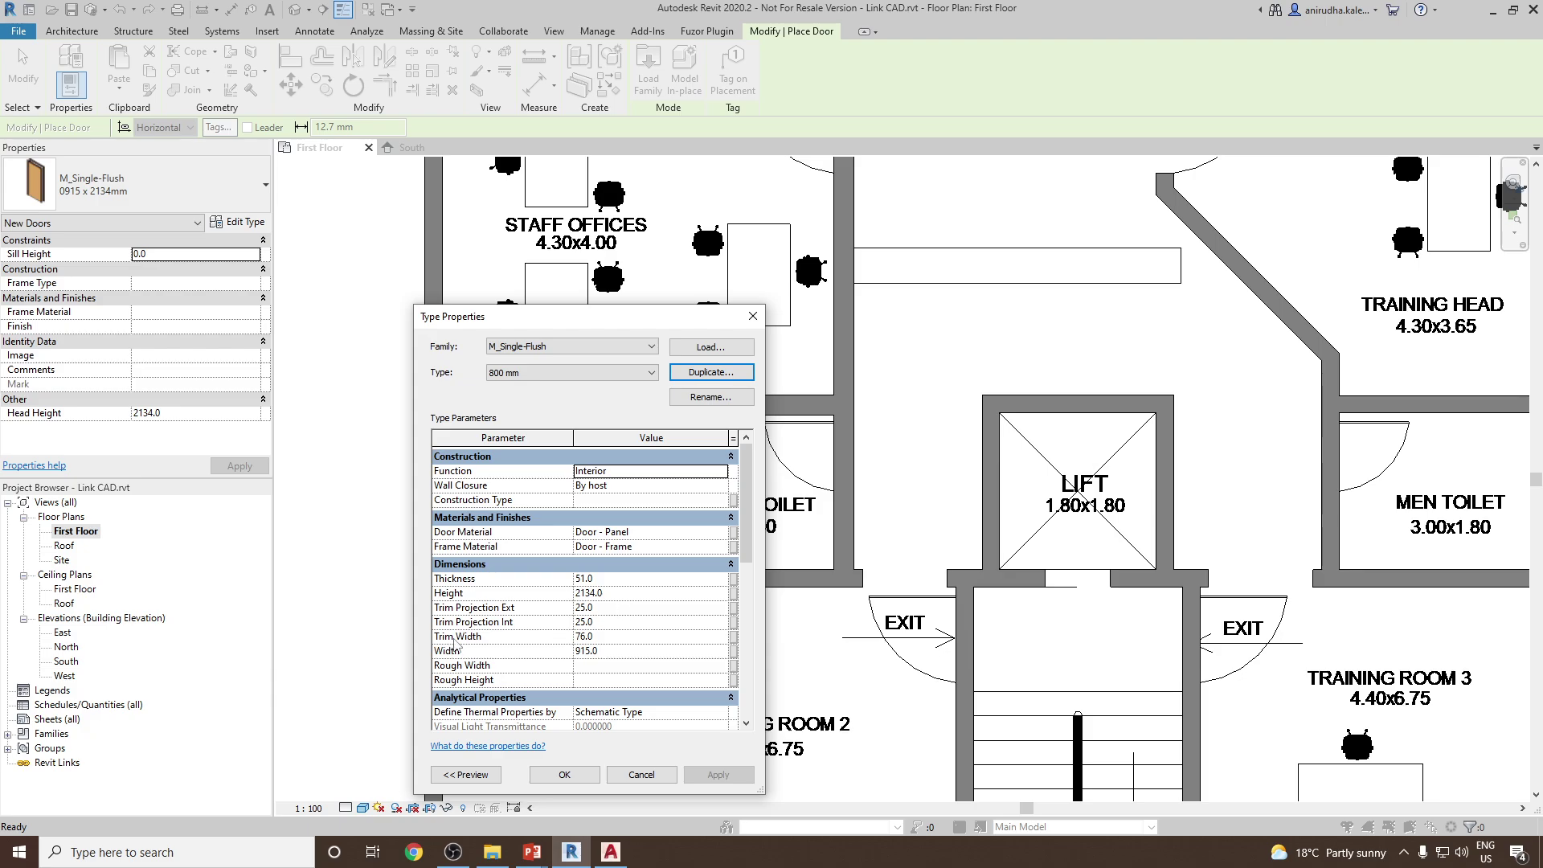
{"action": "left_click", "coordinate": [659, 650]}
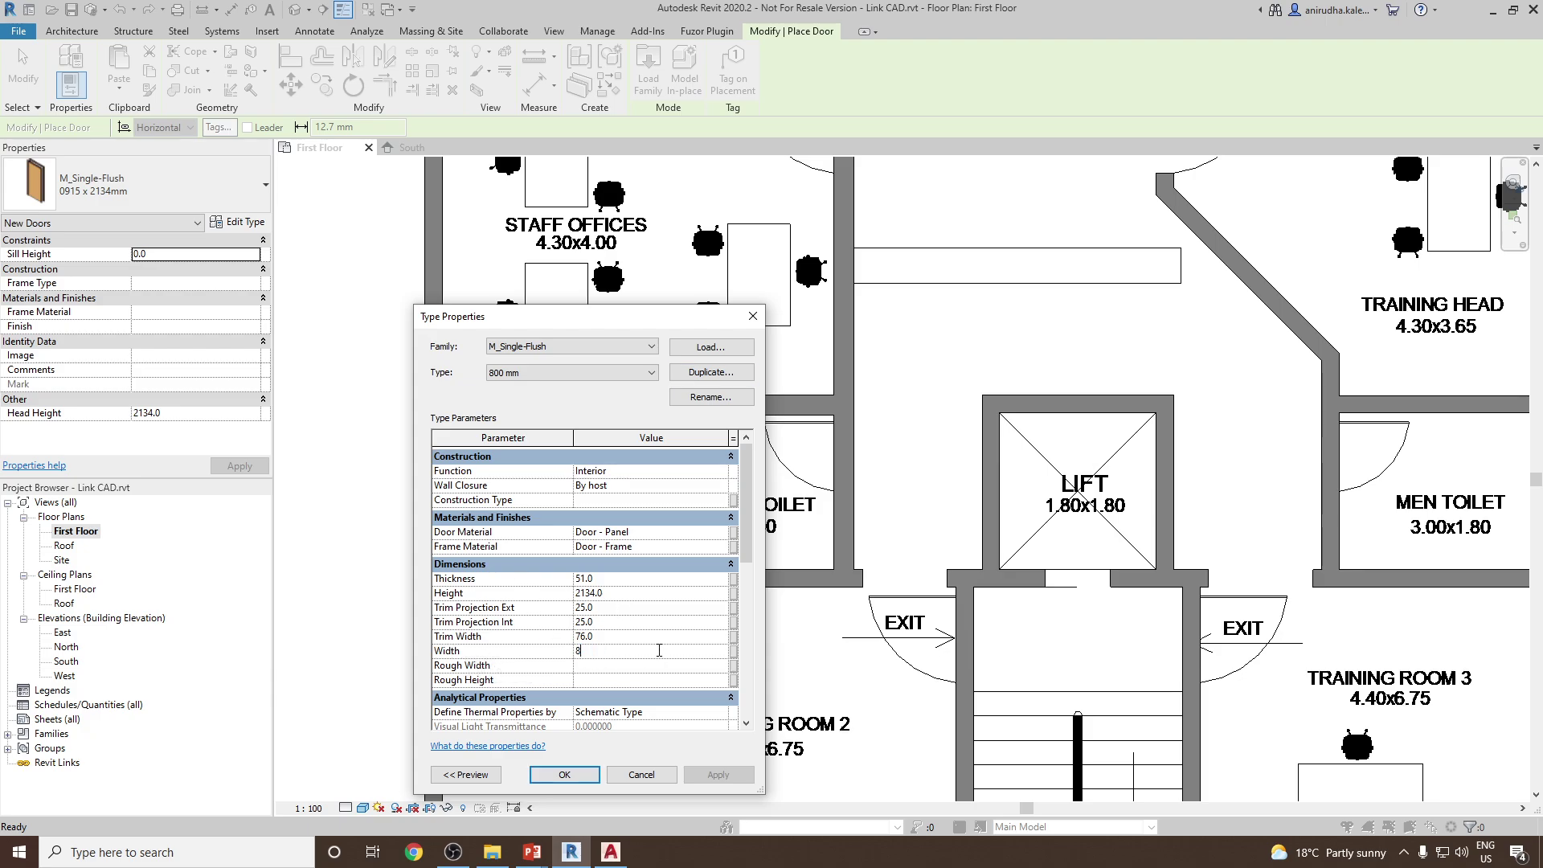
{"action": "left_click", "coordinate": [564, 774]}
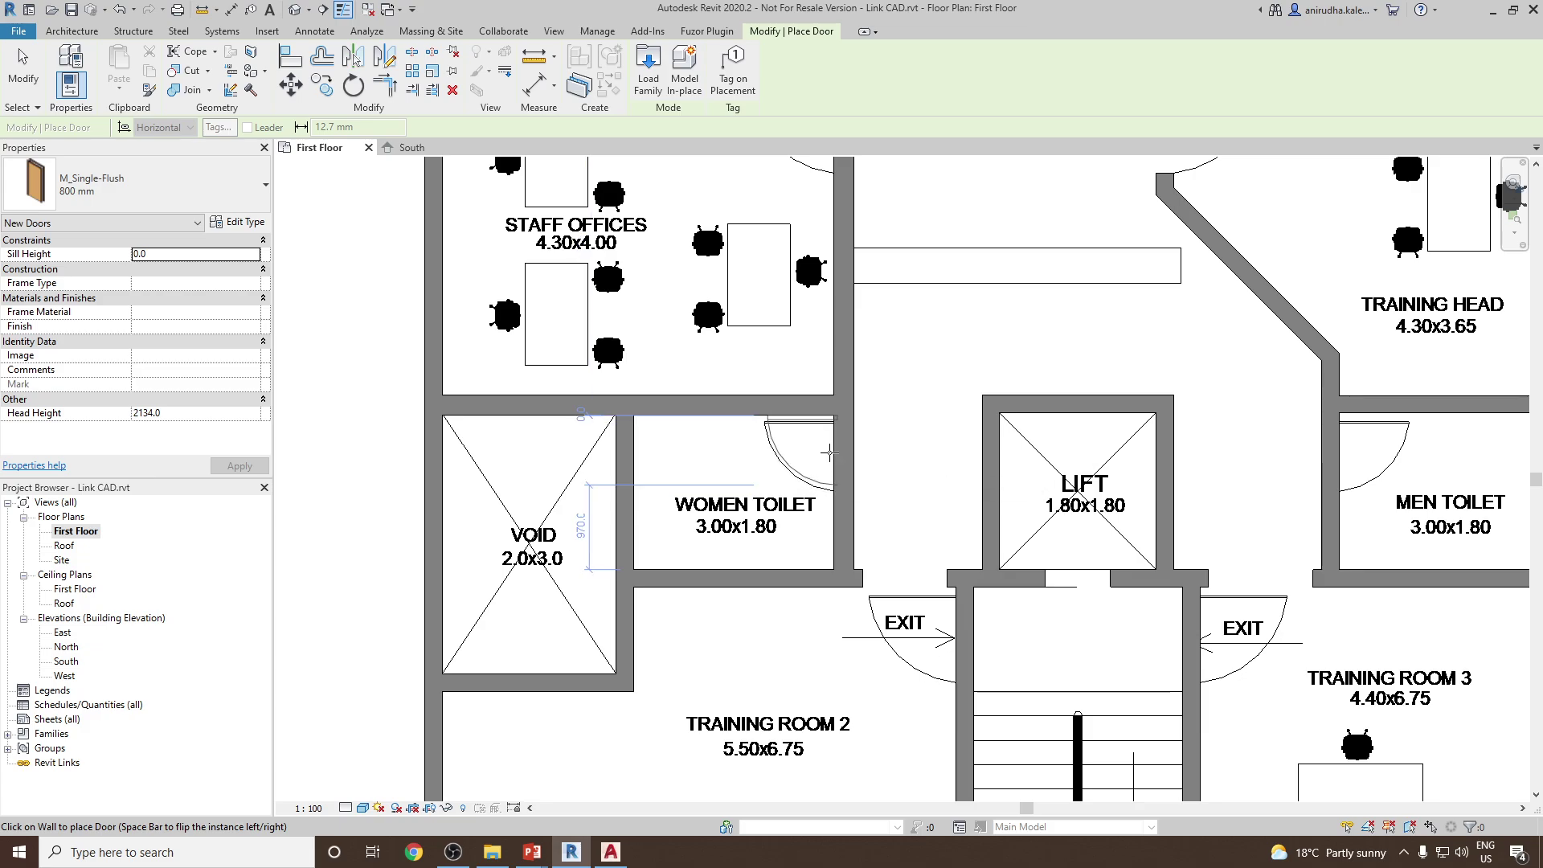
- Place an 800 mm M_Single-Flush door in the Women Toilet's corridor wall over the CAD door, swinging into the toilet
{"action": "left_click", "coordinate": [830, 455]}
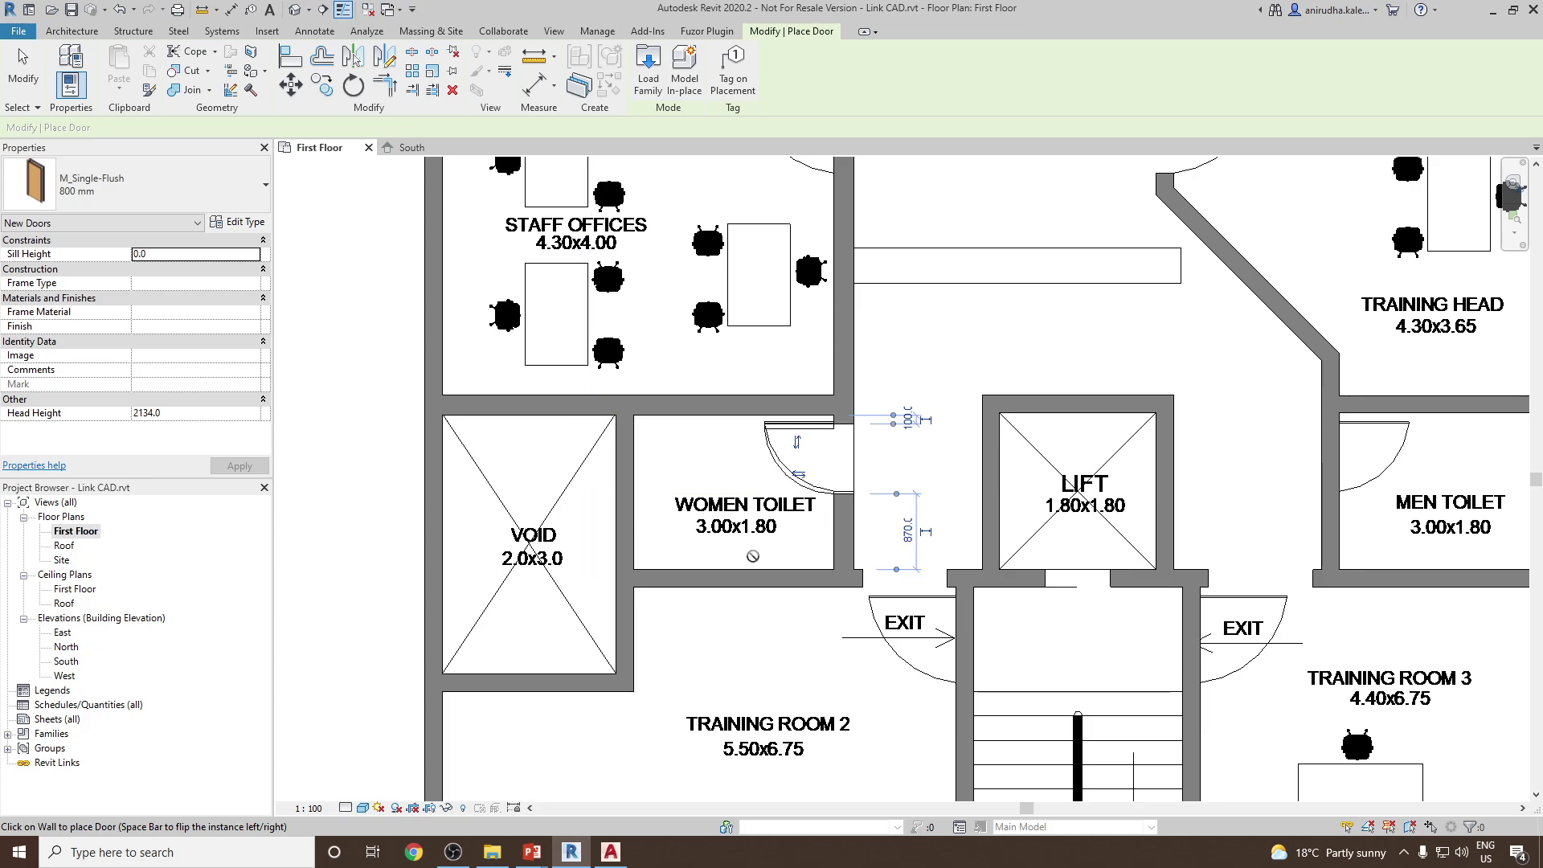
{"action": "scroll", "coordinate": [784, 467], "scroll_direction": "up", "scroll_amount": 2}
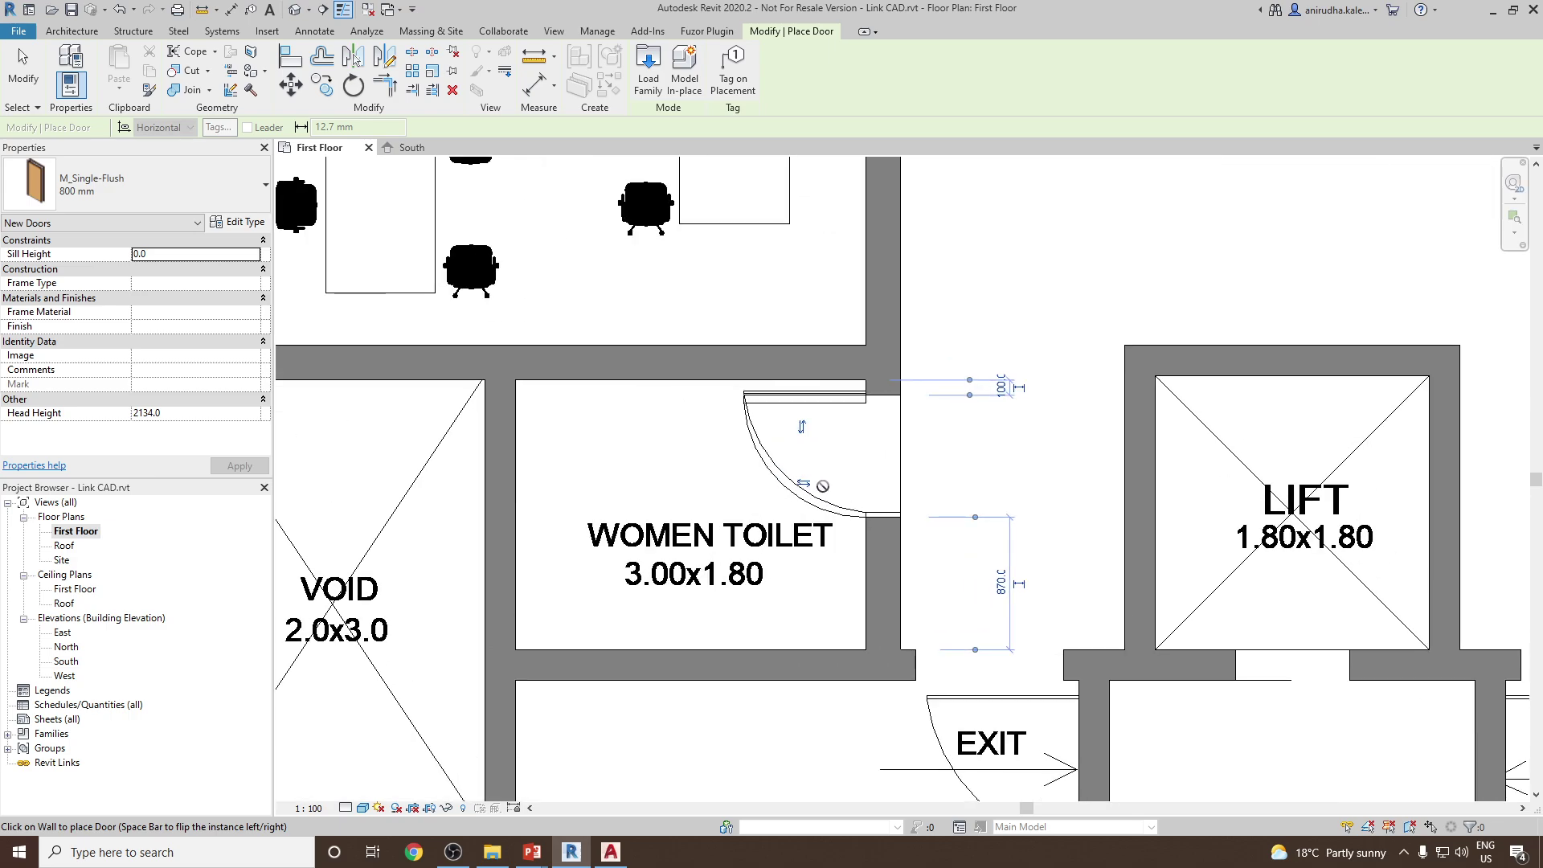
{"action": "scroll", "coordinate": [836, 492], "scroll_direction": "up", "scroll_amount": 2}
{"action": "key", "text": "Escape"}
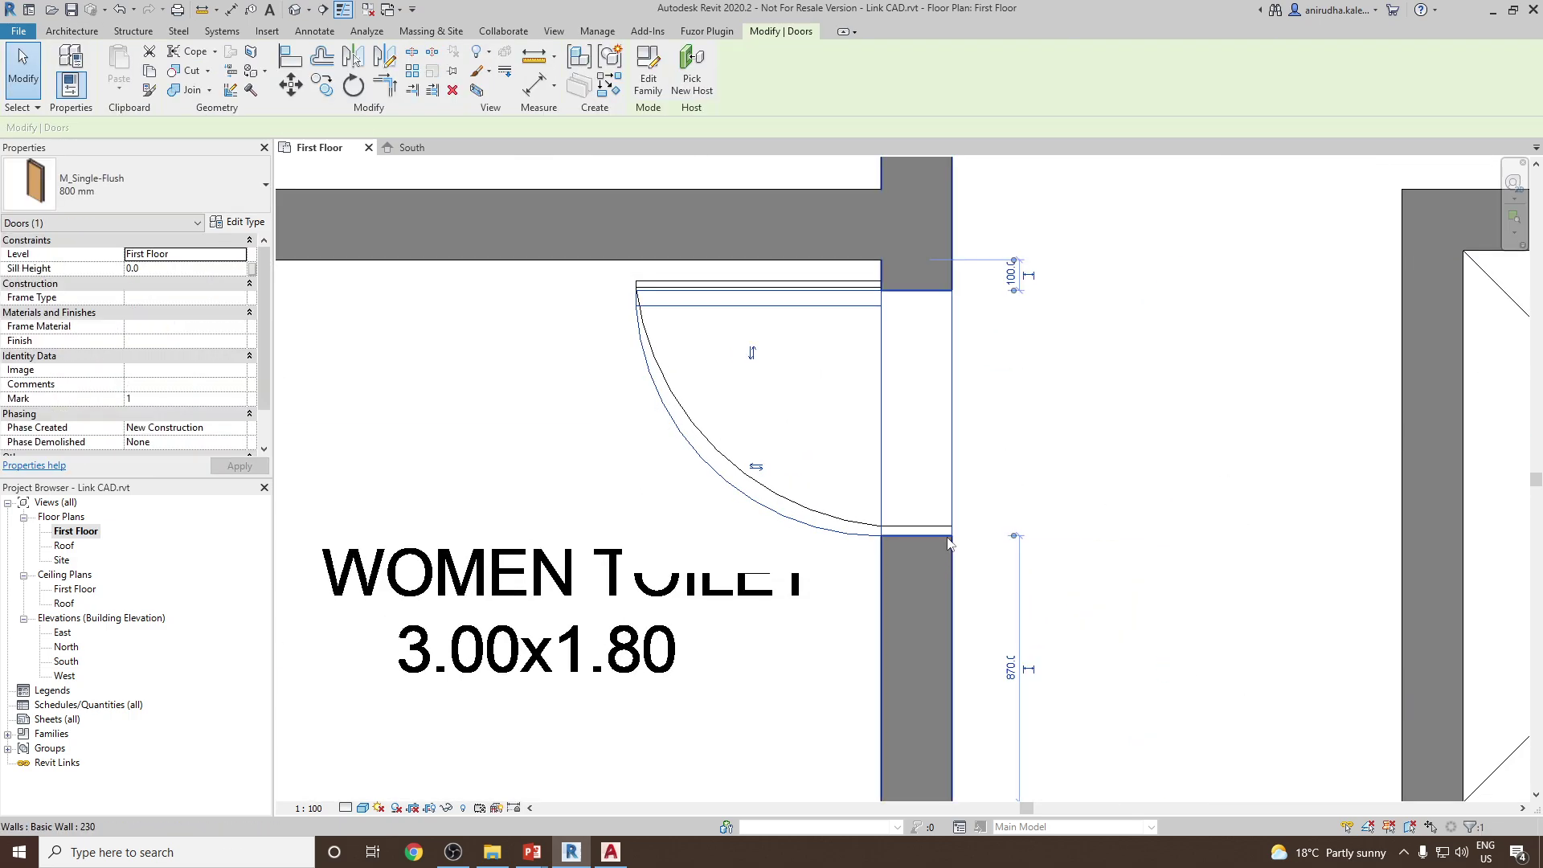
{"action": "scroll", "coordinate": [949, 543], "scroll_direction": "down", "scroll_amount": 2}
{"action": "key", "text": "Escape"}
- Create a similar door of type 0915 x 2134mm in the Staff Offices' corridor wall, over the CAD door symbol
{"action": "scroll", "coordinate": [809, 488], "scroll_direction": "down", "scroll_amount": 3}
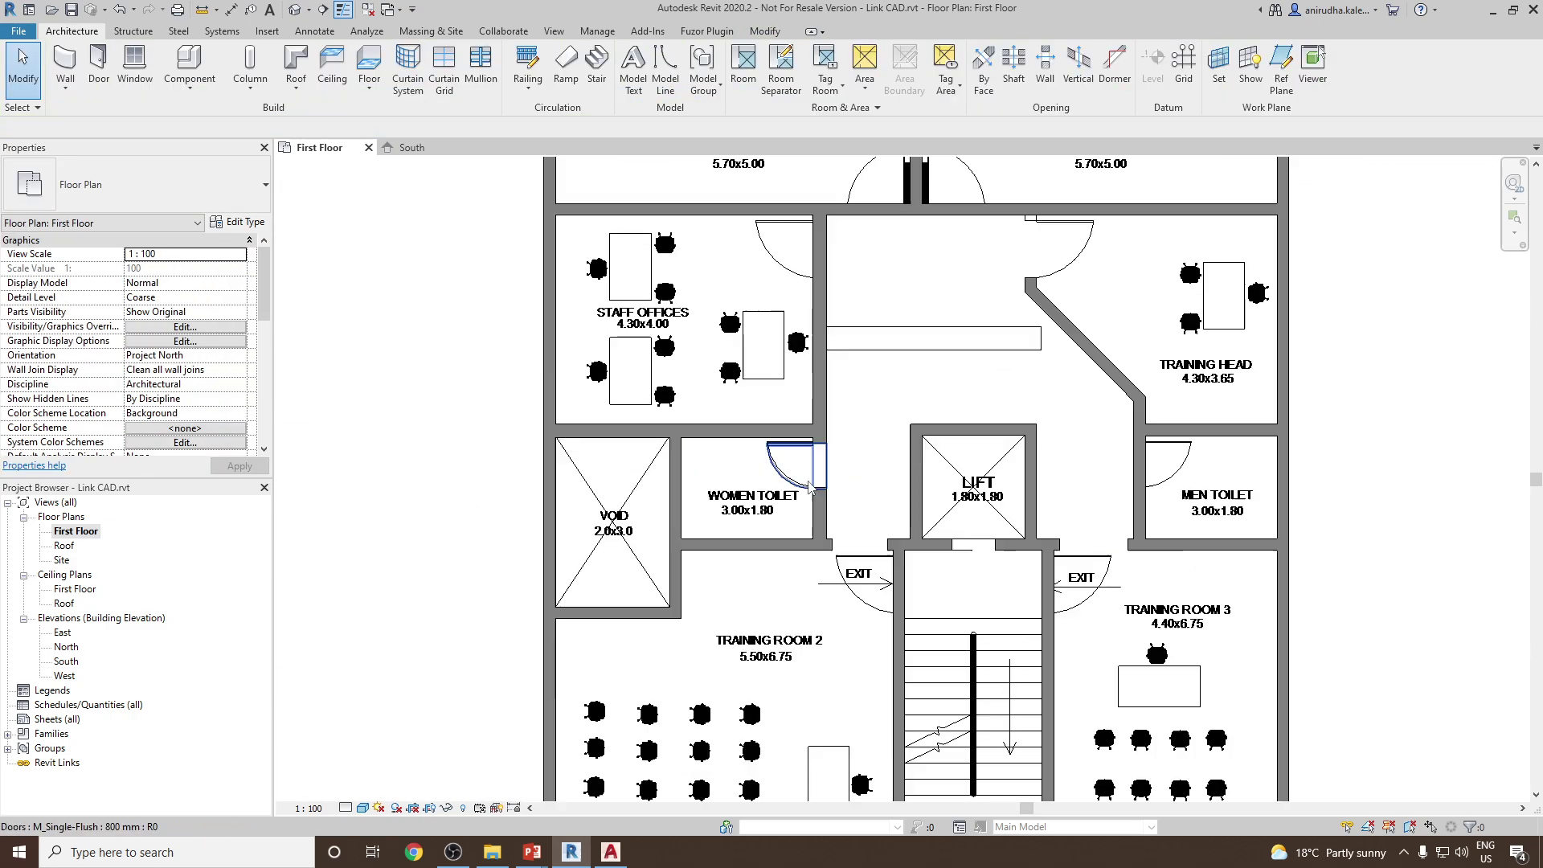
{"action": "right_click", "coordinate": [809, 486]}
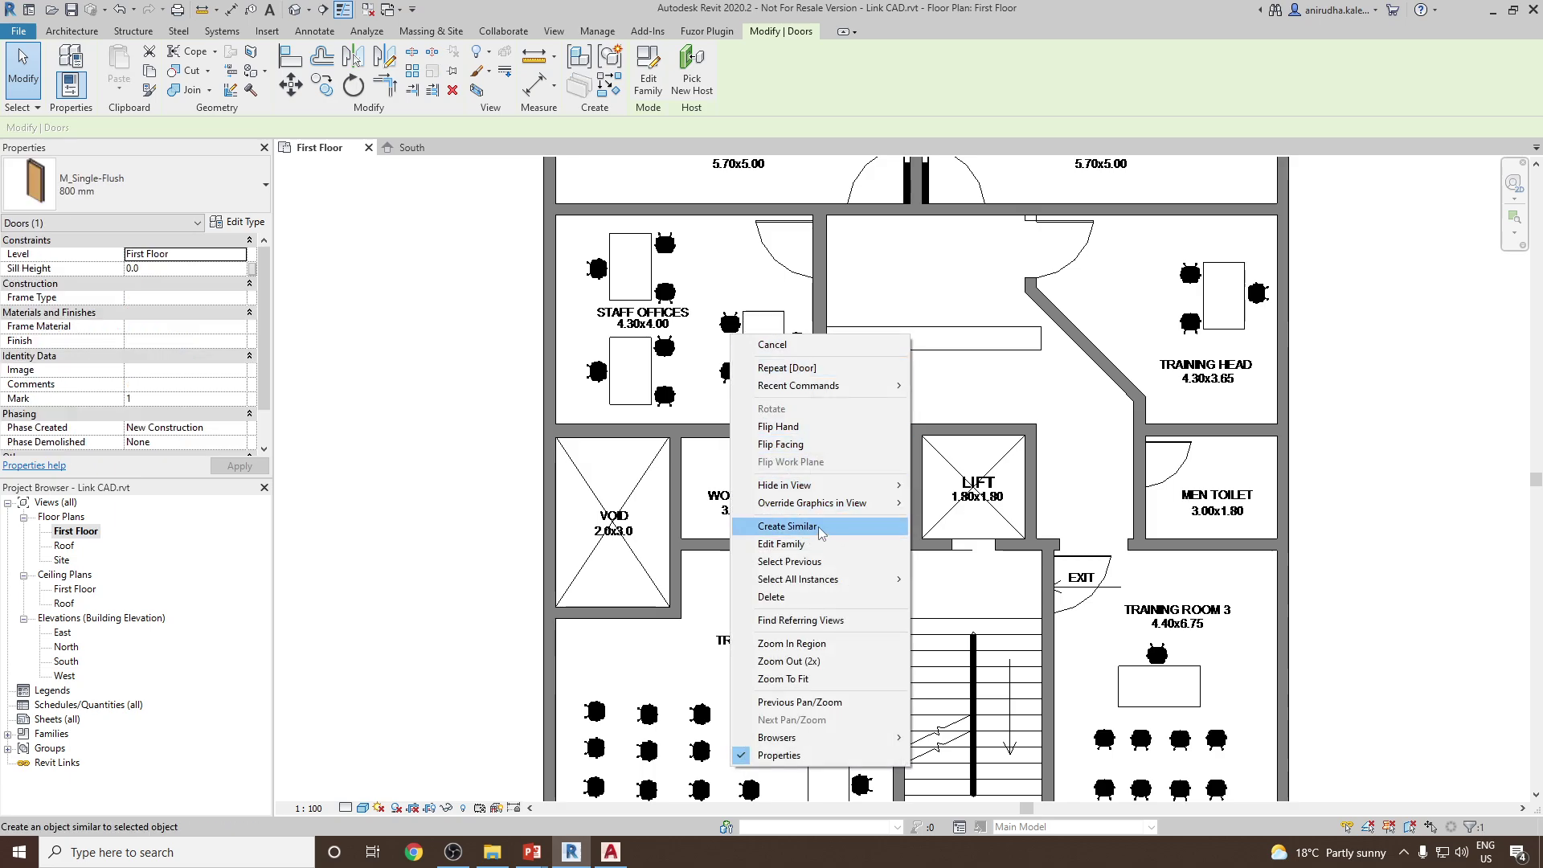
{"action": "left_click", "coordinate": [821, 527]}
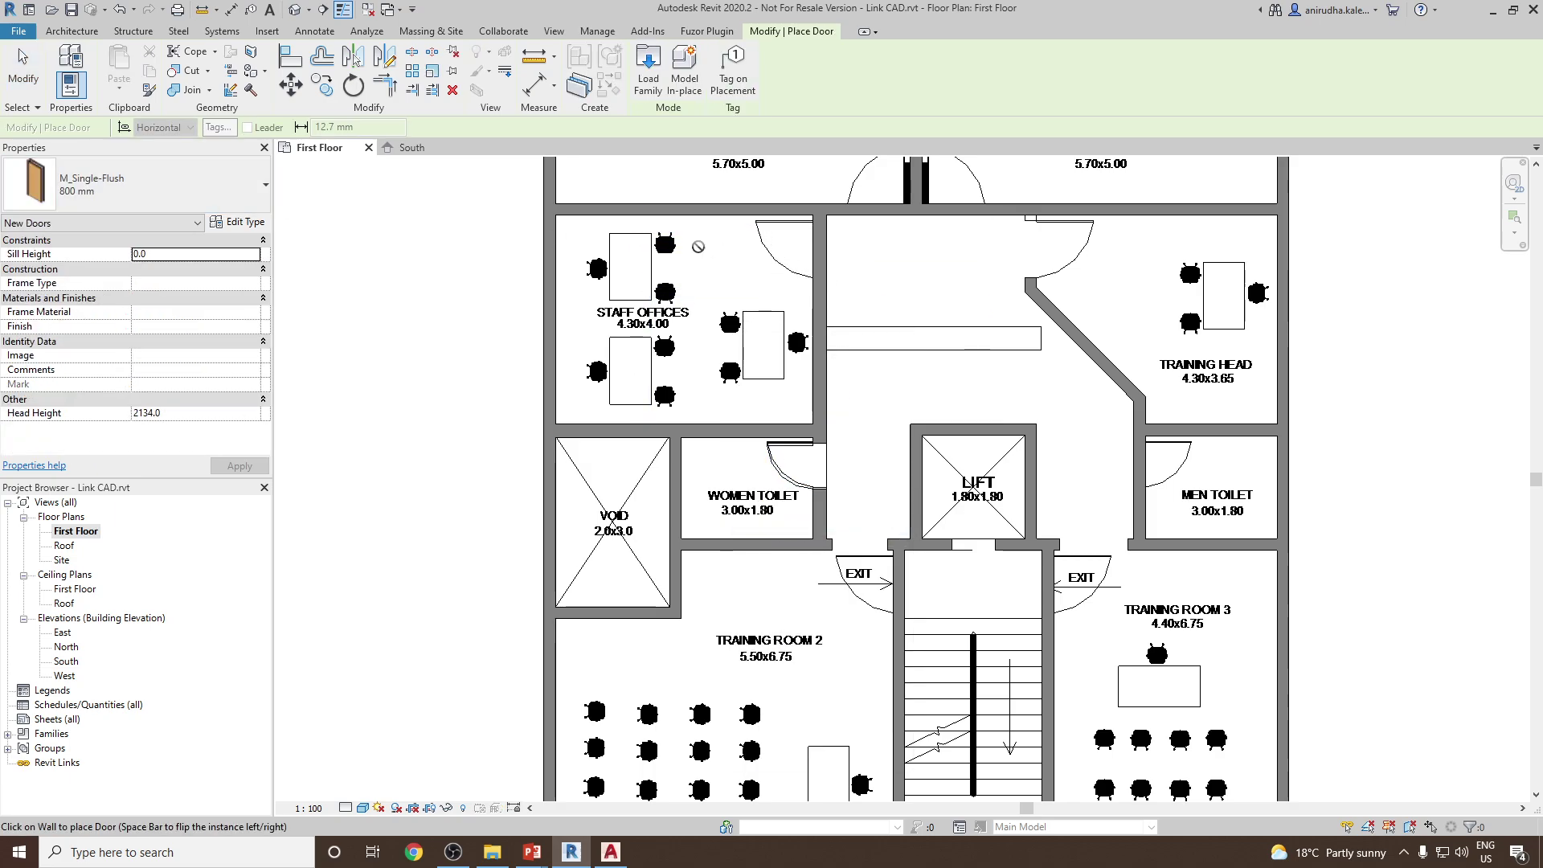
{"action": "left_click", "coordinate": [137, 183]}
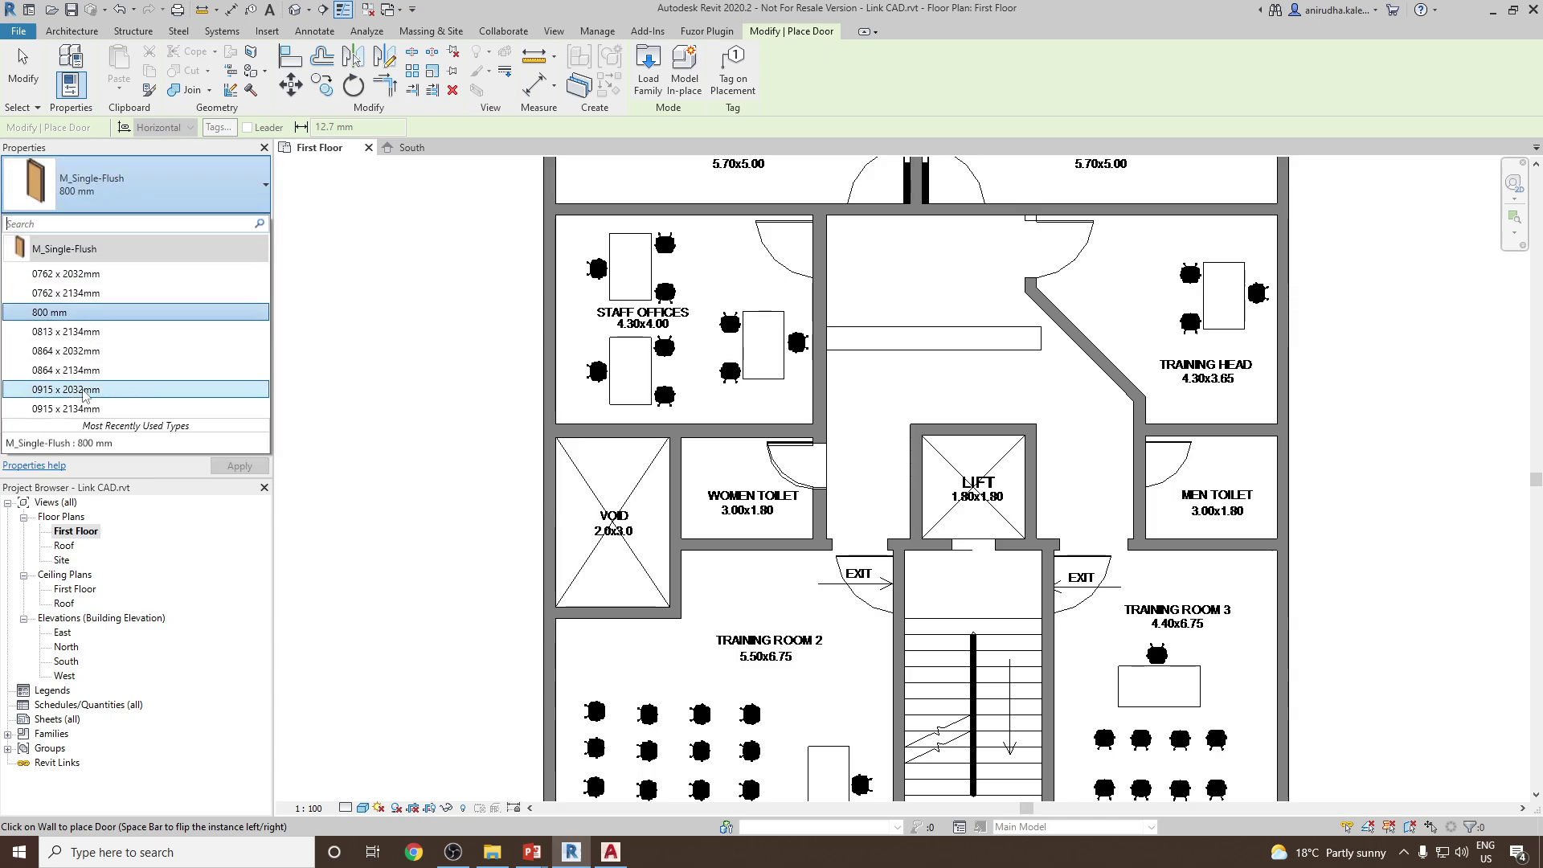
{"action": "left_click", "coordinate": [81, 408]}
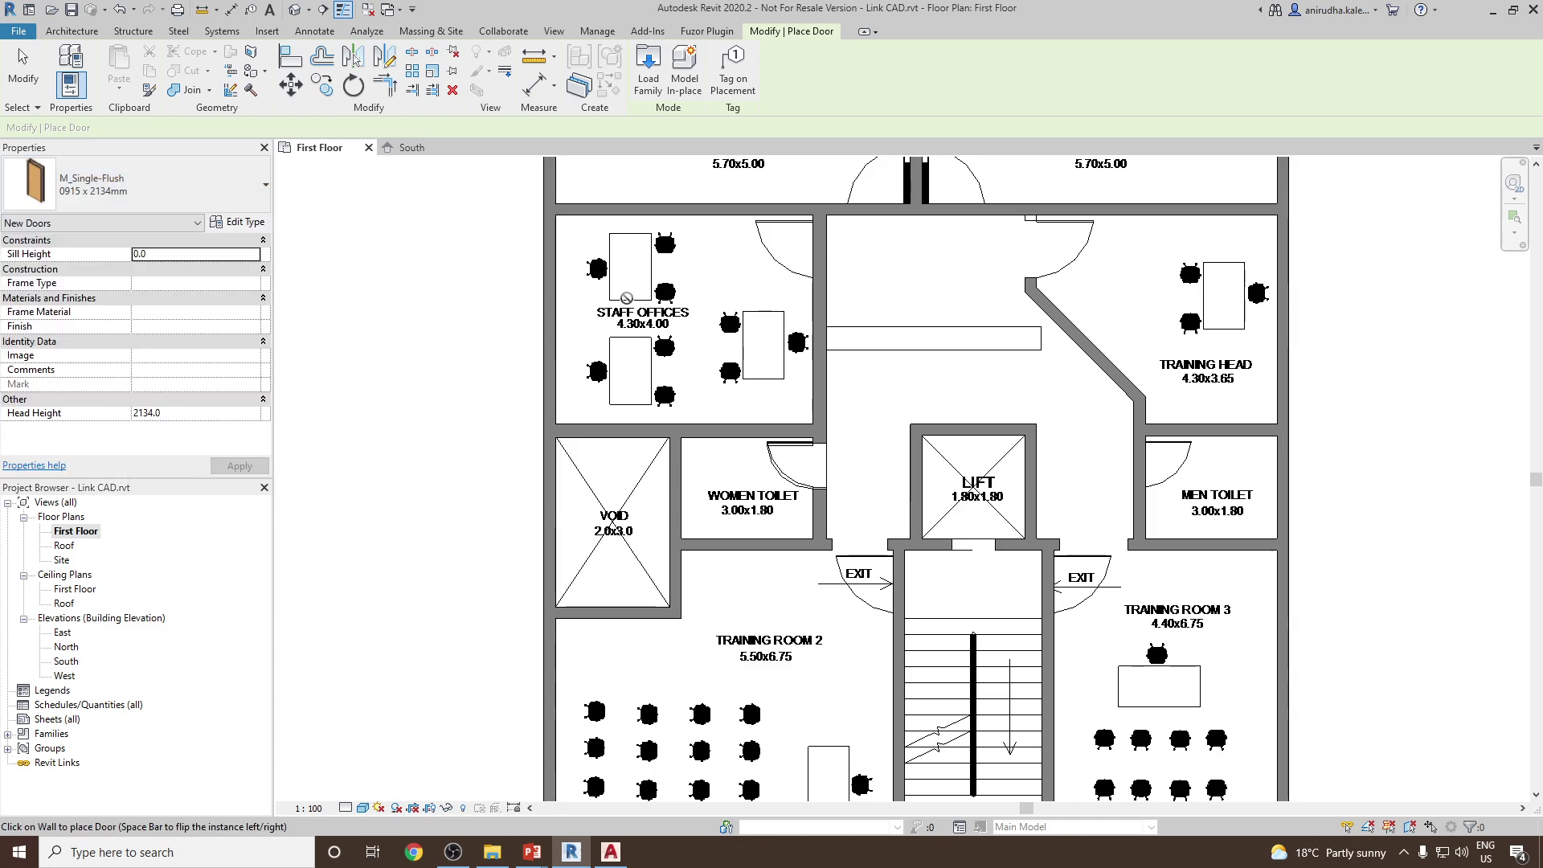
{"action": "left_click", "coordinate": [816, 247]}
- Place an 800 mm M_Single-Flush door in the Men Toilet's corridor wall, swinging into the toilet as on the CAD plan
{"action": "middle_click_drag", "start_coordinate": [888, 330], "coordinate": [827, 378]}
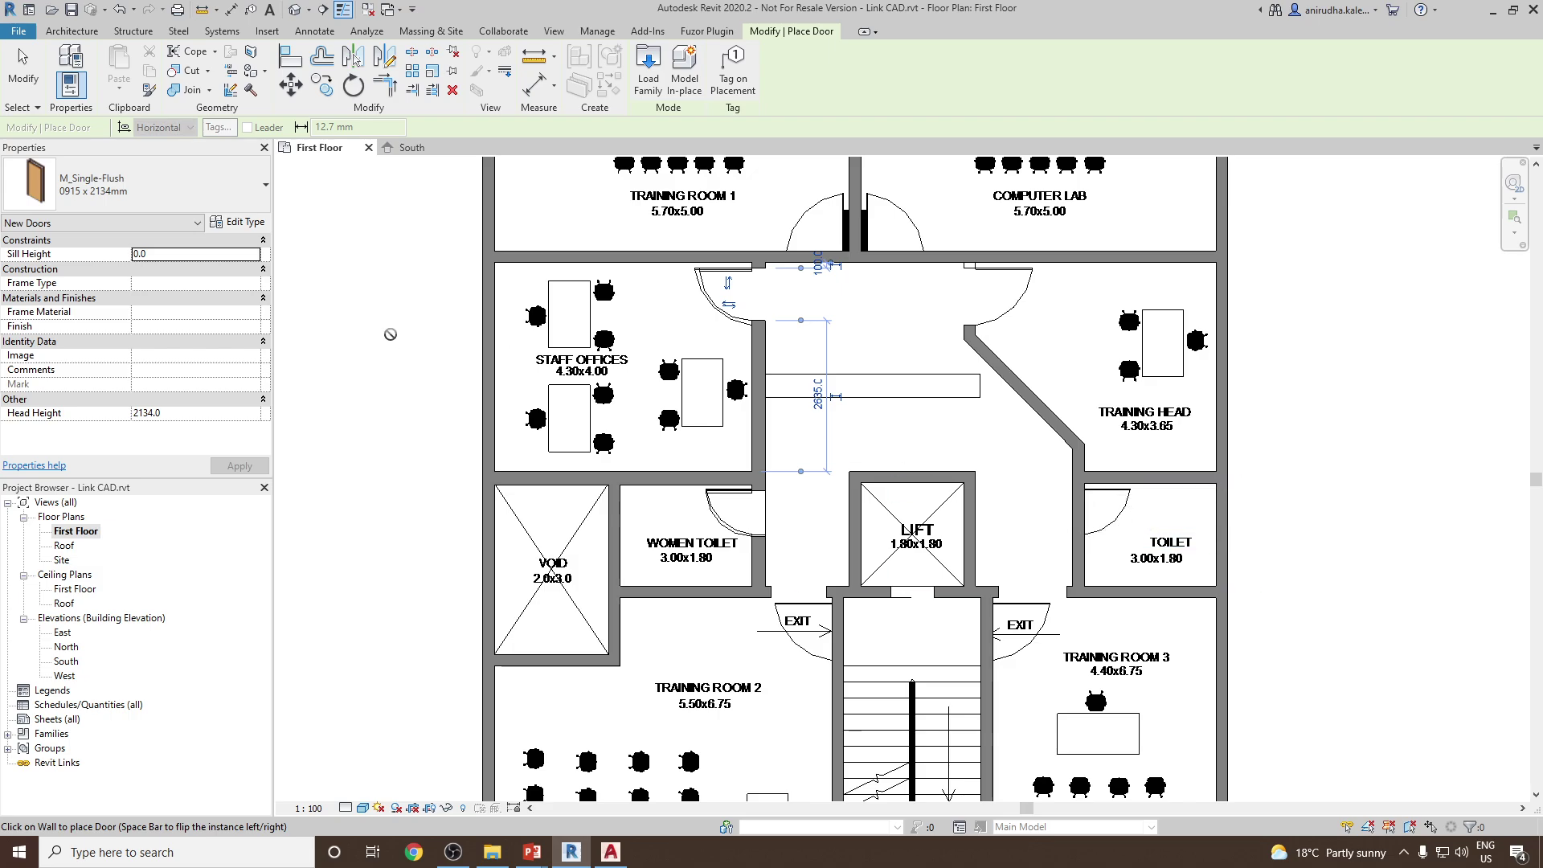
{"action": "left_click", "coordinate": [137, 185]}
{"action": "left_click", "coordinate": [48, 338]}
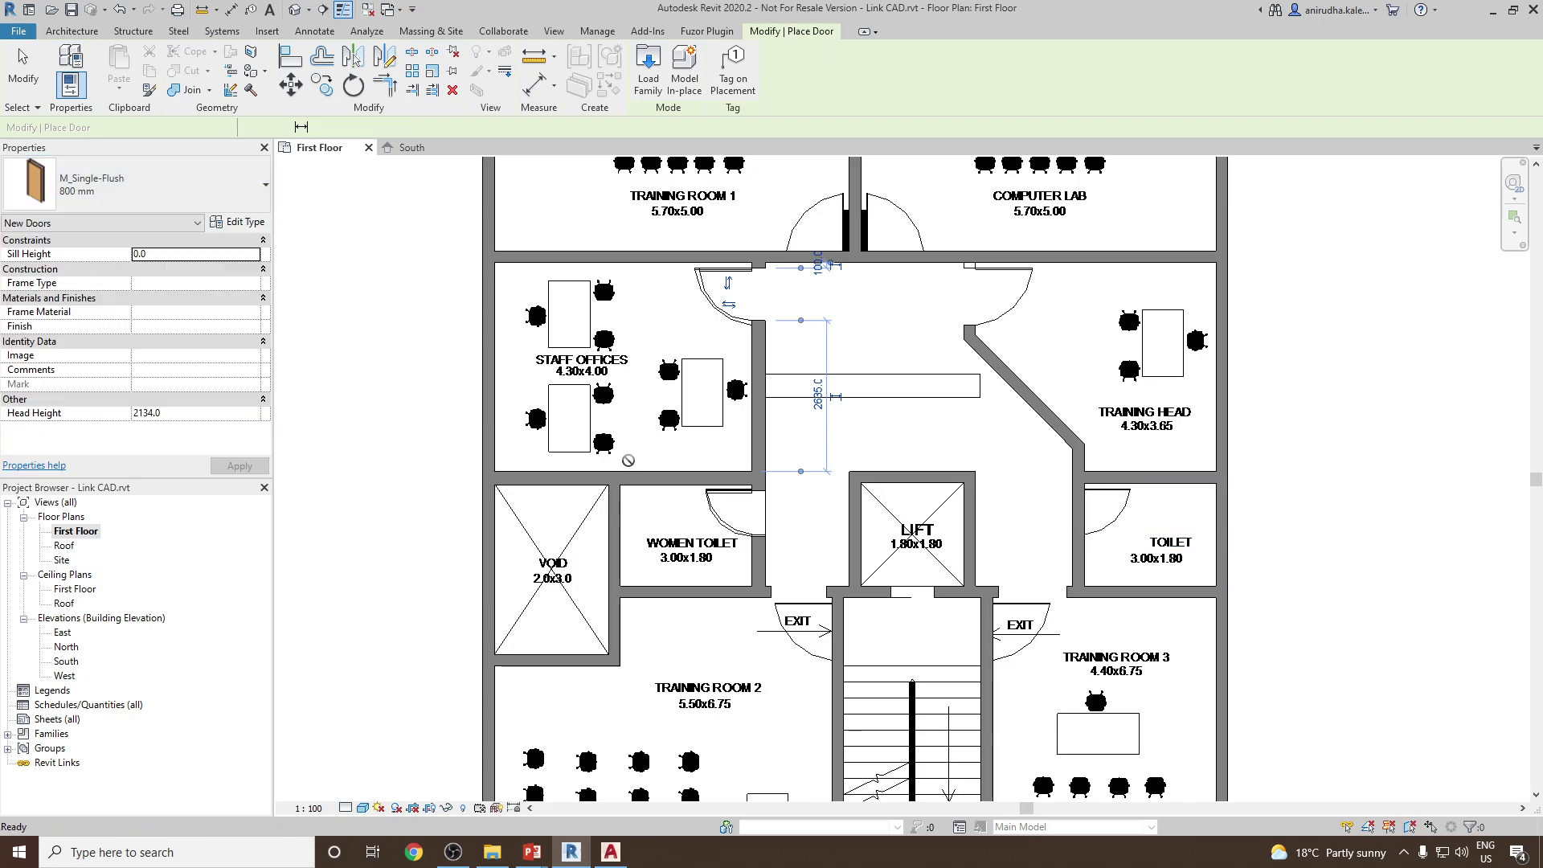
{"action": "left_click", "coordinate": [1083, 506]}
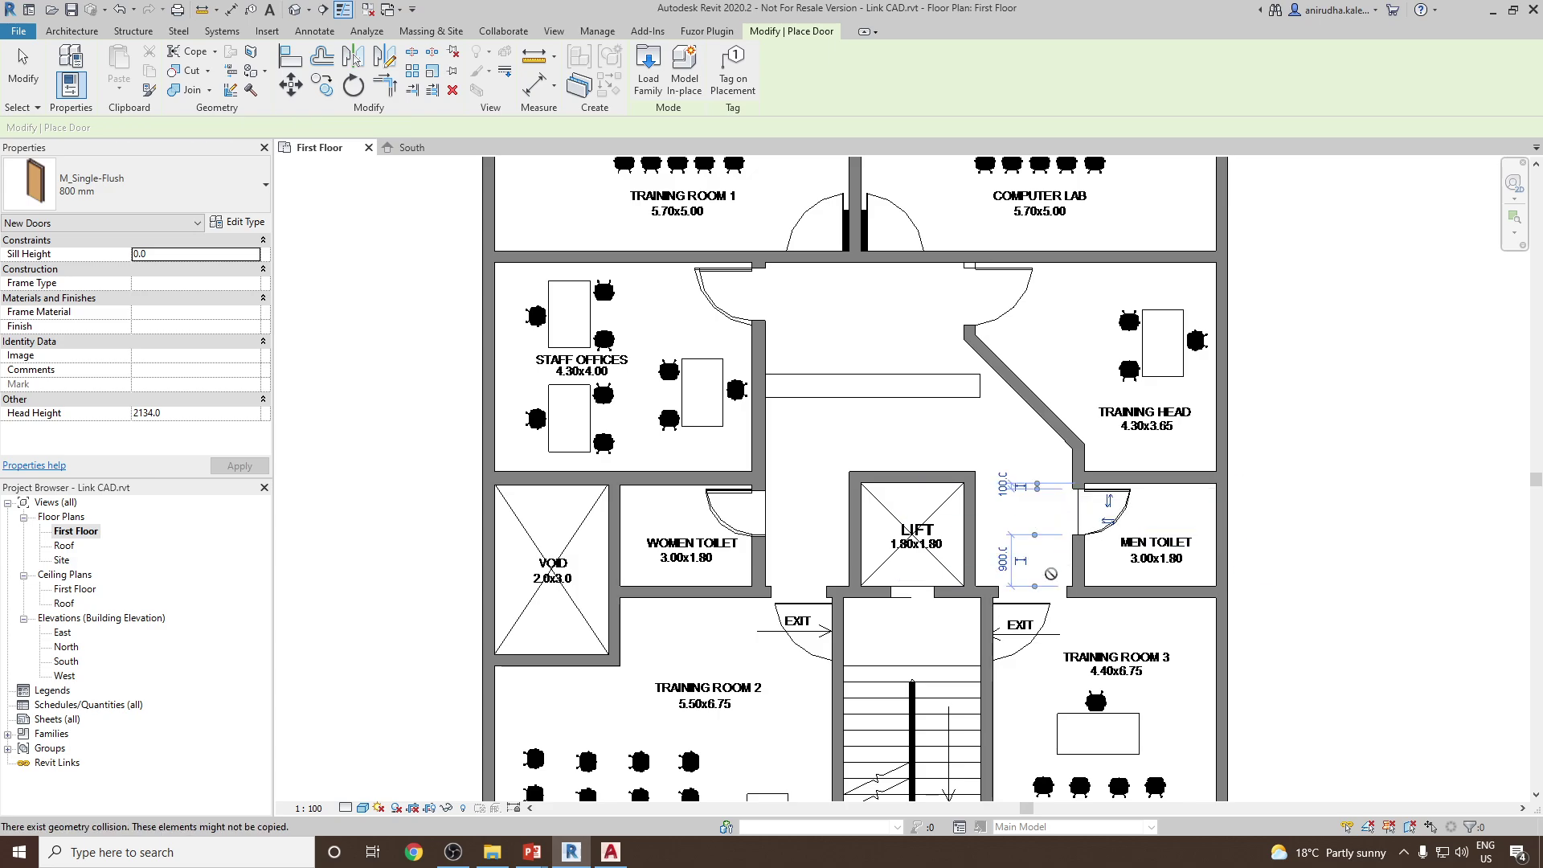
- Place 0915 x 2134mm M_Single-Flush doors for the Computer Lab and Training Room 1, on either side of their shared partition
{"action": "middle_click_drag", "start_coordinate": [981, 352], "coordinate": [948, 420]}
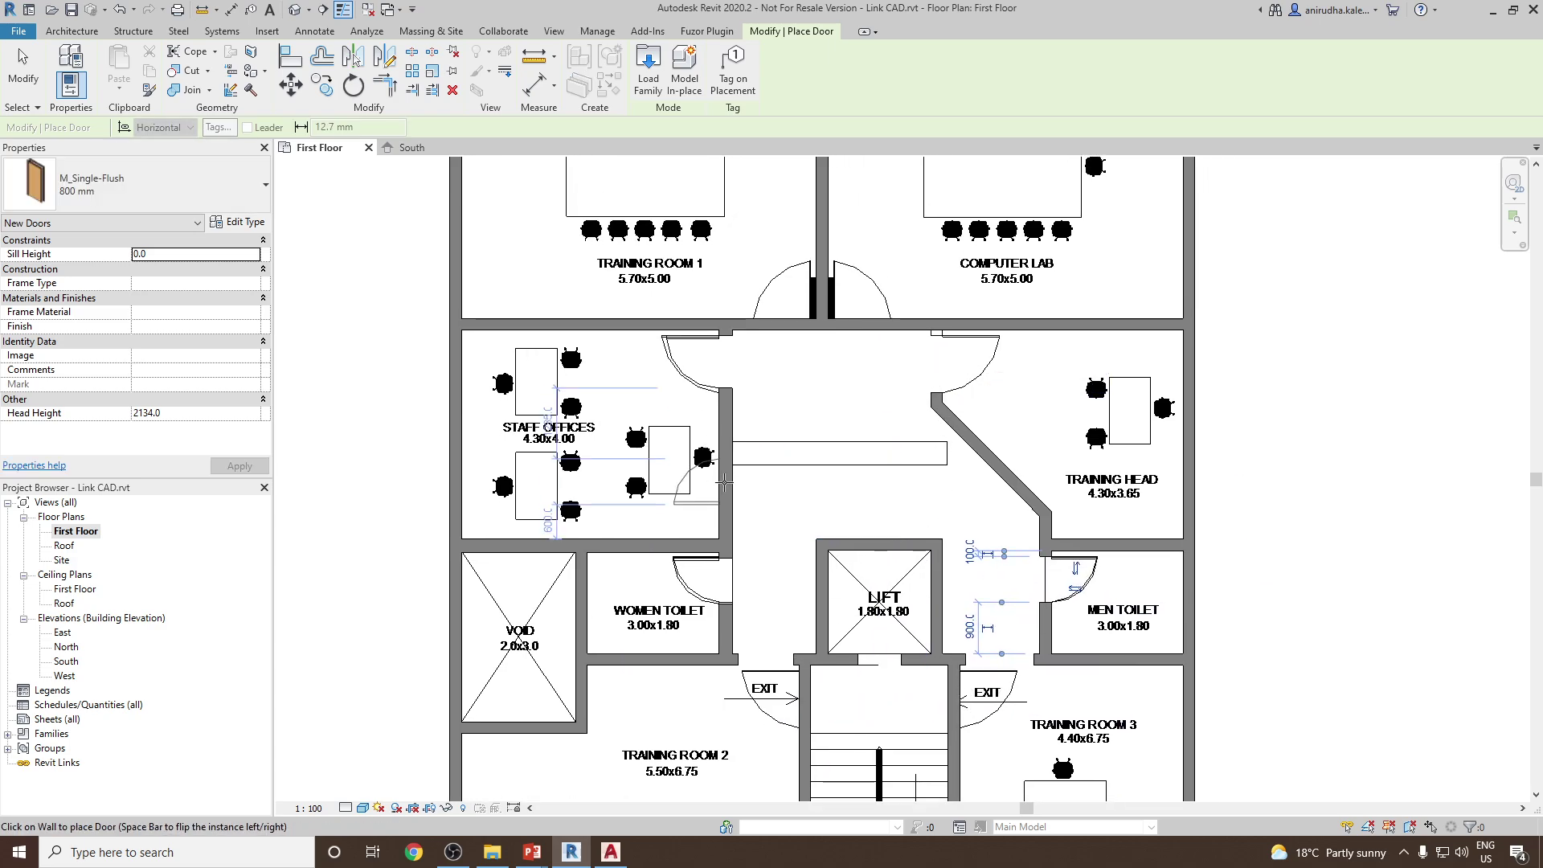
{"action": "scroll", "coordinate": [776, 409], "scroll_direction": "down", "scroll_amount": 2}
{"action": "scroll", "coordinate": [807, 376], "scroll_direction": "up", "scroll_amount": 2}
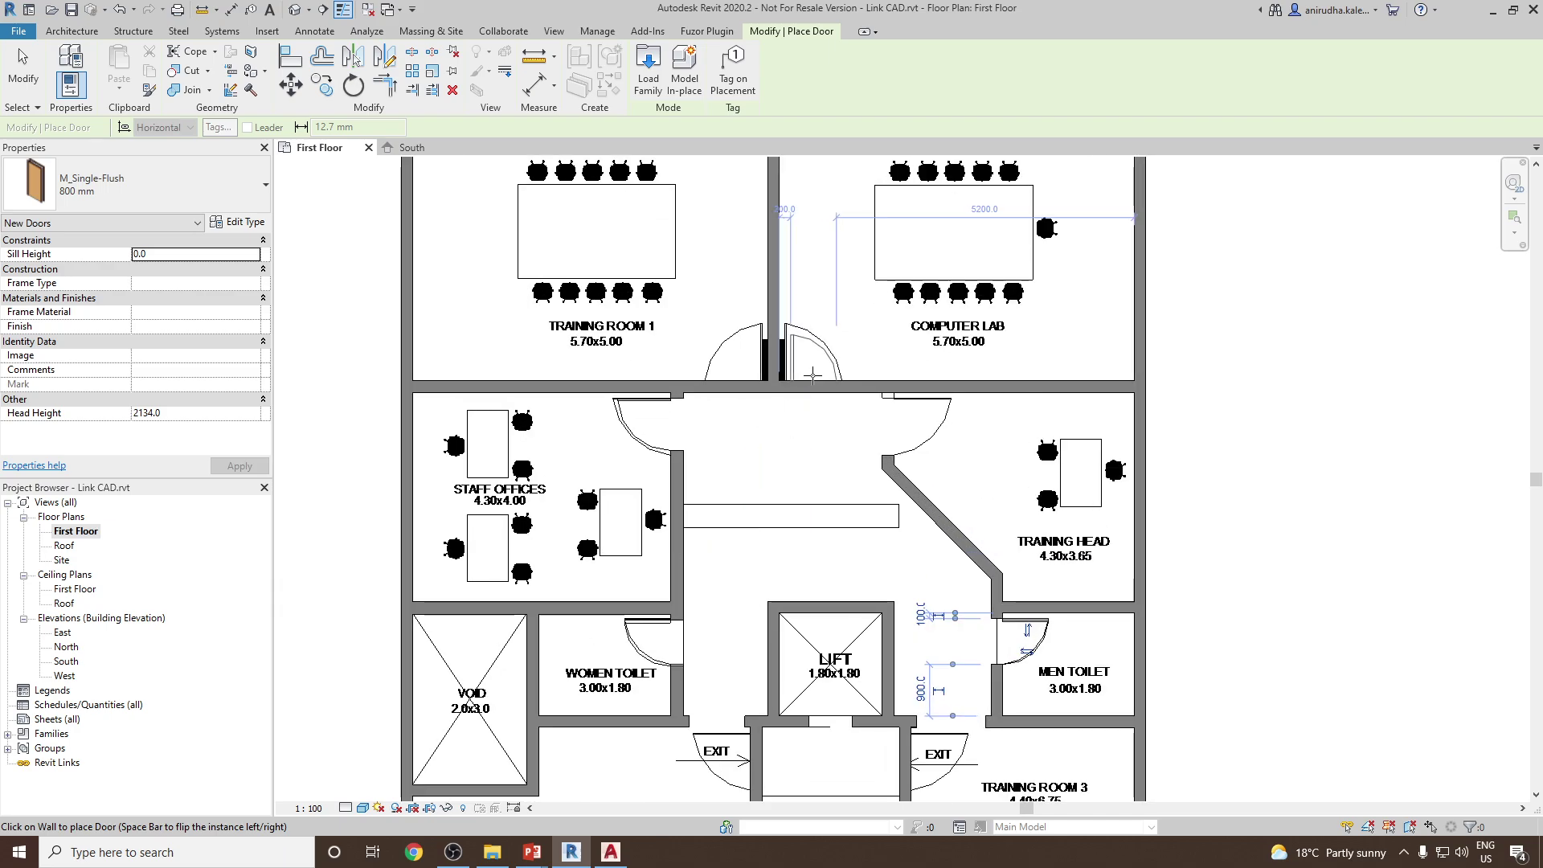
{"action": "left_click", "coordinate": [161, 185]}
{"action": "left_click", "coordinate": [74, 411]}
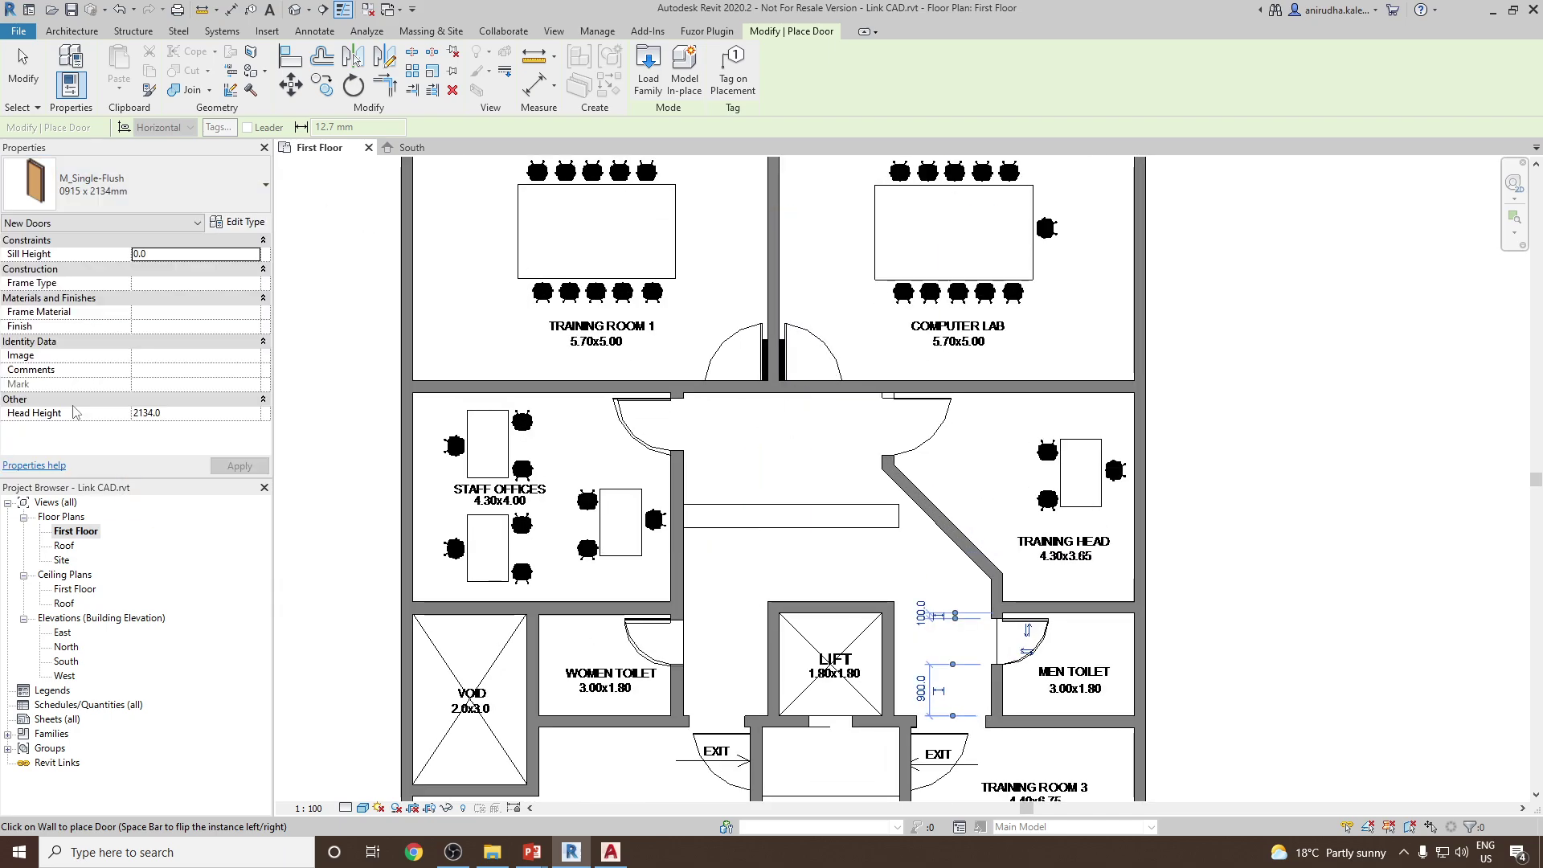
{"action": "scroll", "coordinate": [968, 635], "scroll_direction": "up", "scroll_amount": 2}
{"action": "scroll", "coordinate": [920, 466], "scroll_direction": "down", "scroll_amount": 2}
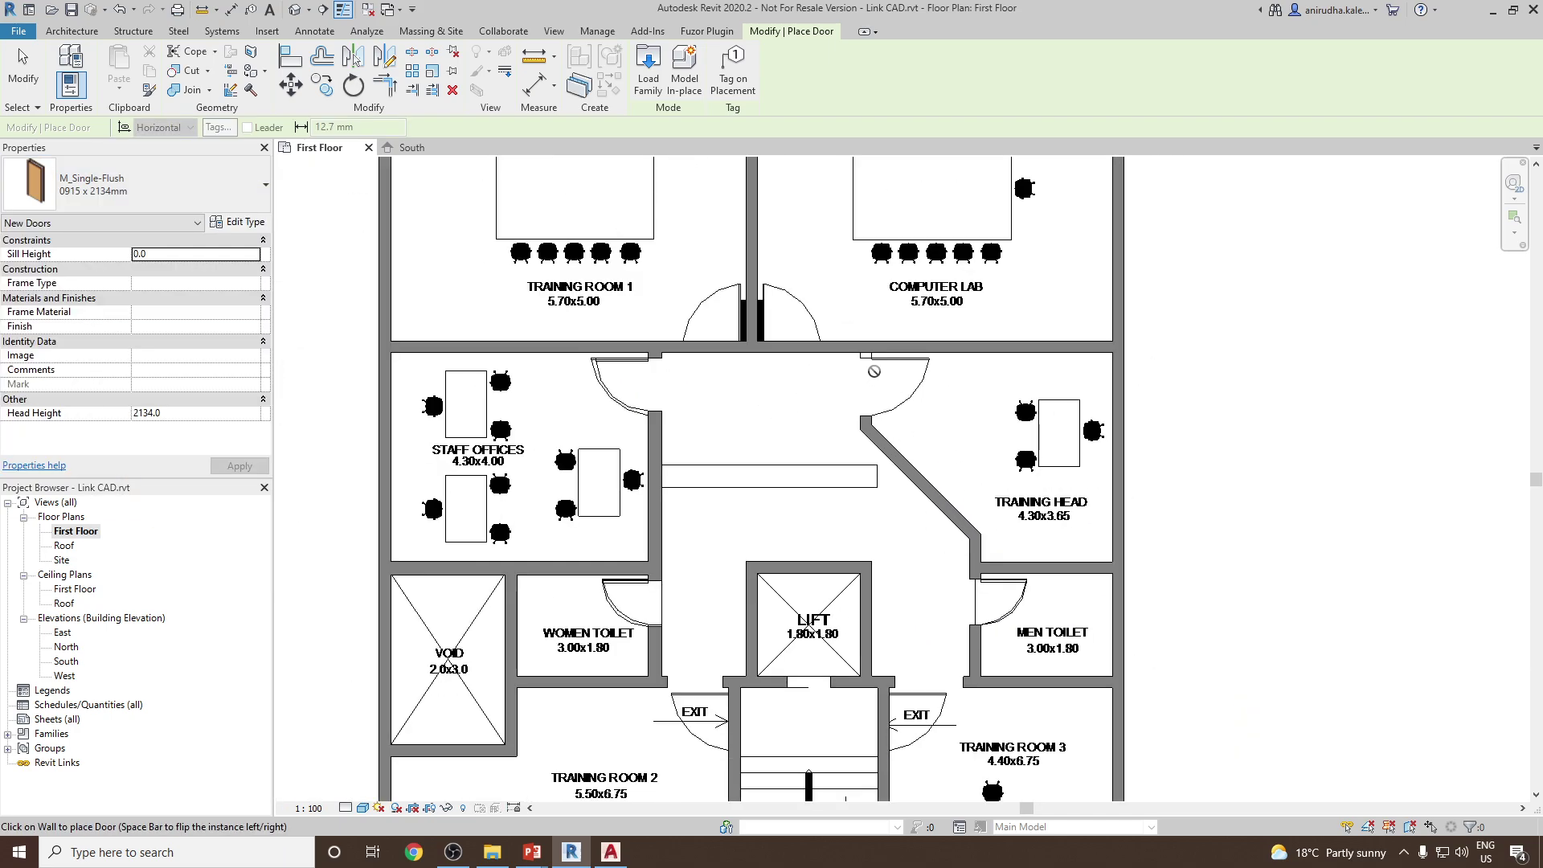
{"action": "scroll", "coordinate": [873, 371], "scroll_direction": "up", "scroll_amount": 2}
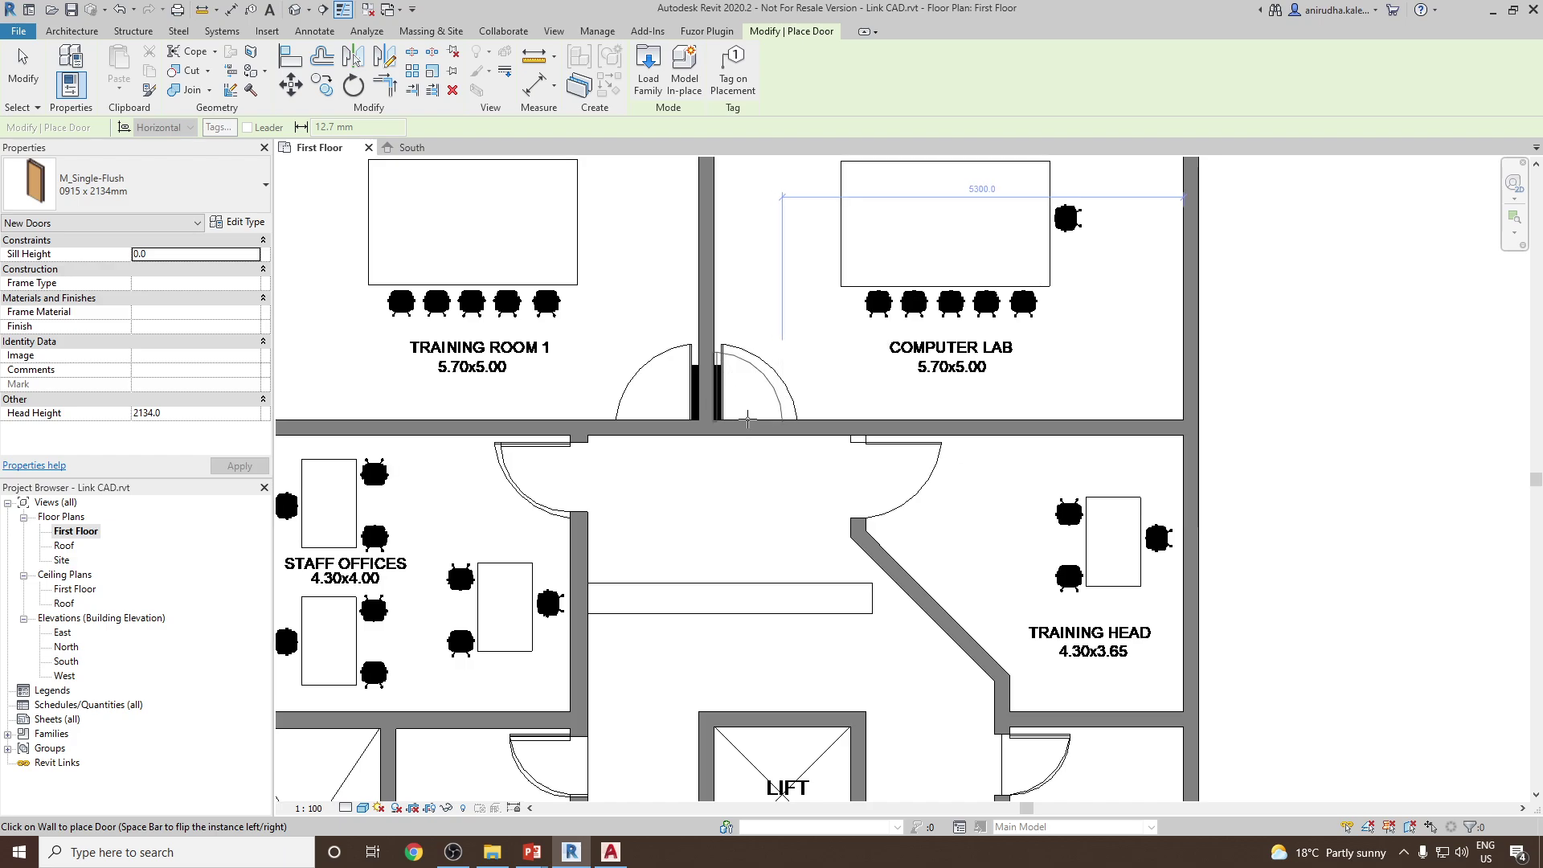
{"action": "left_click", "coordinate": [749, 420]}
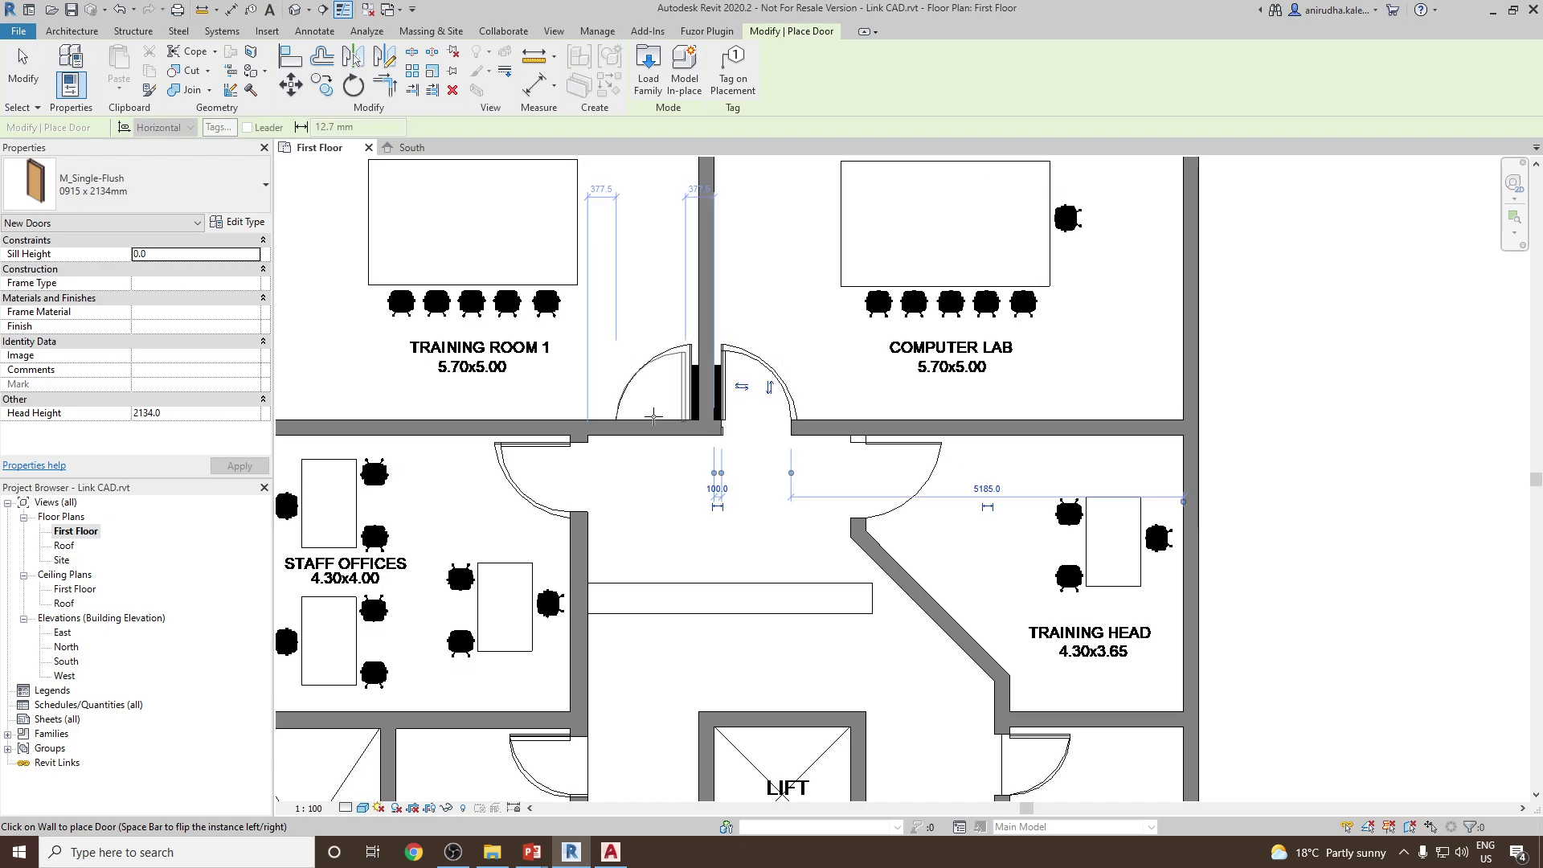
{"action": "left_click", "coordinate": [656, 416]}
- Place a 0915 x 2134mm door at the exit in the staircase wall facing Training Room 3, over the CAD door
{"action": "scroll", "coordinate": [689, 370], "scroll_direction": "down", "scroll_amount": 3}
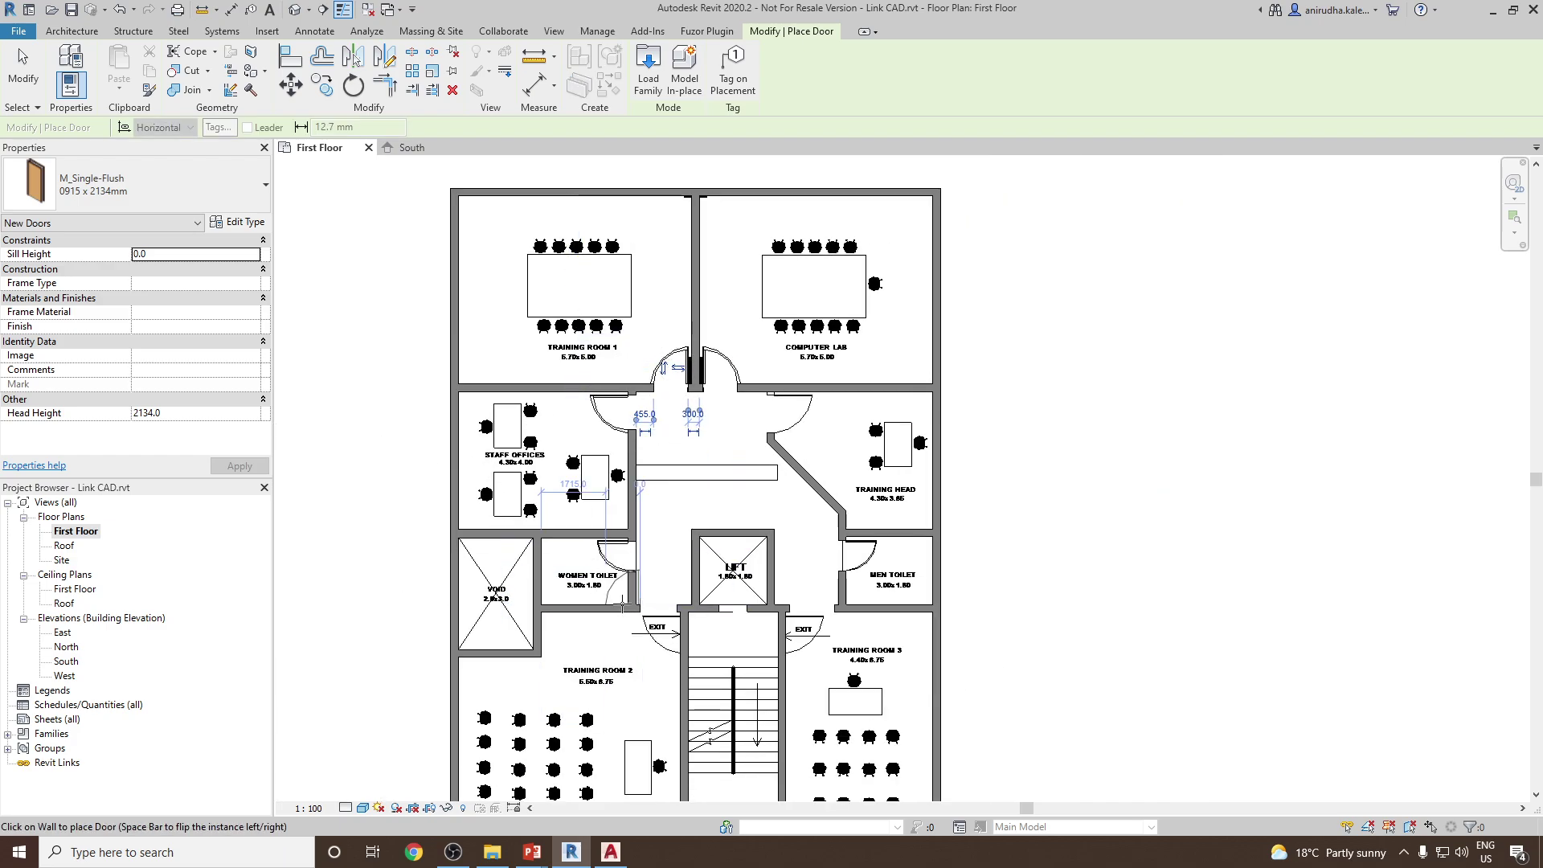
{"action": "scroll", "coordinate": [647, 662], "scroll_direction": "up", "scroll_amount": 1}
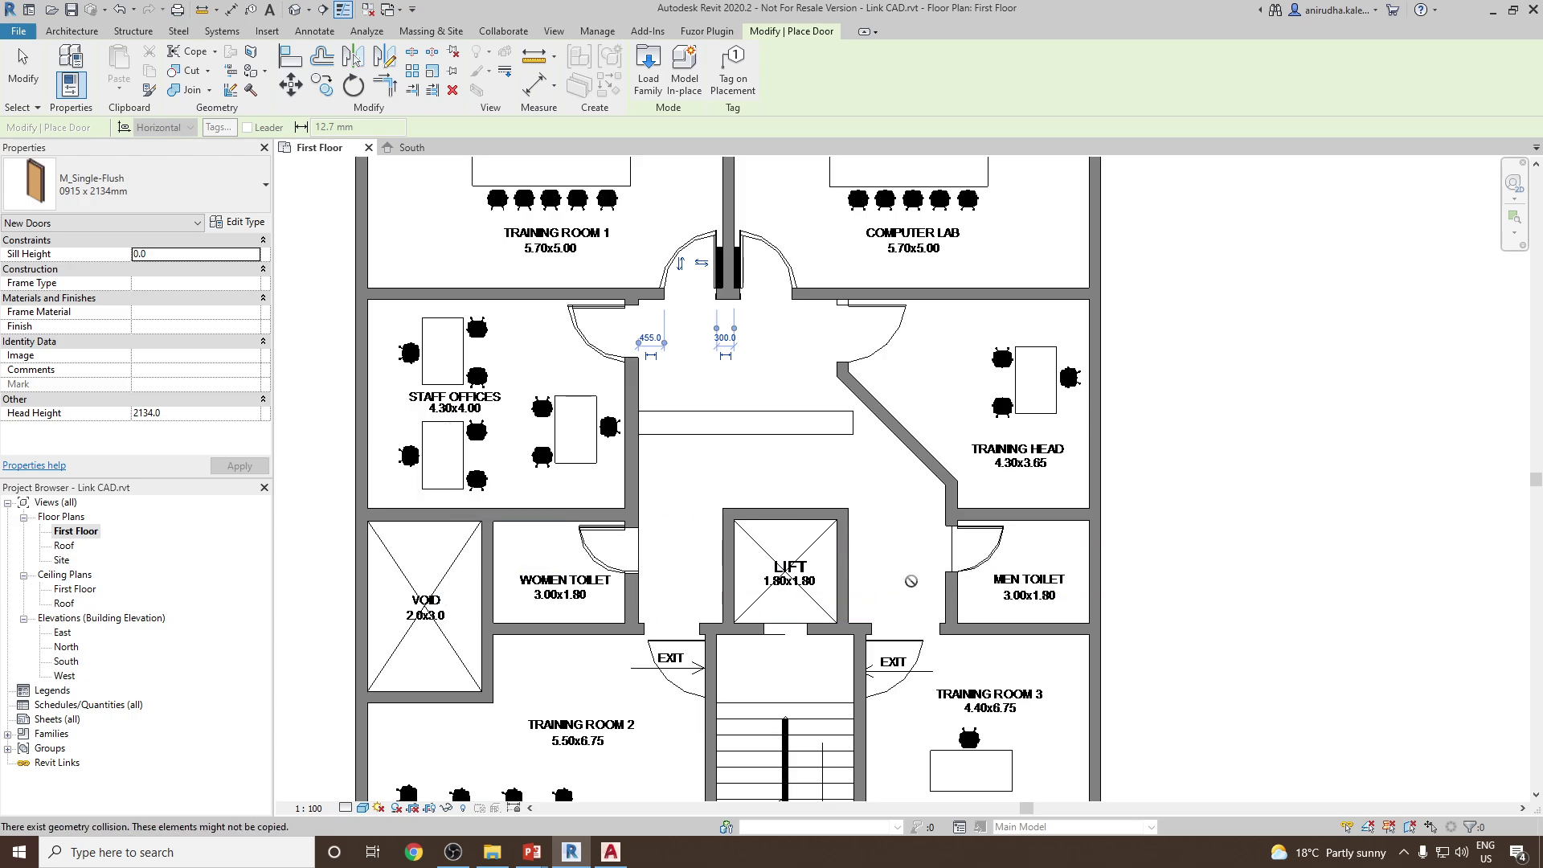
{"action": "scroll", "coordinate": [901, 382], "scroll_direction": "up", "scroll_amount": 1}
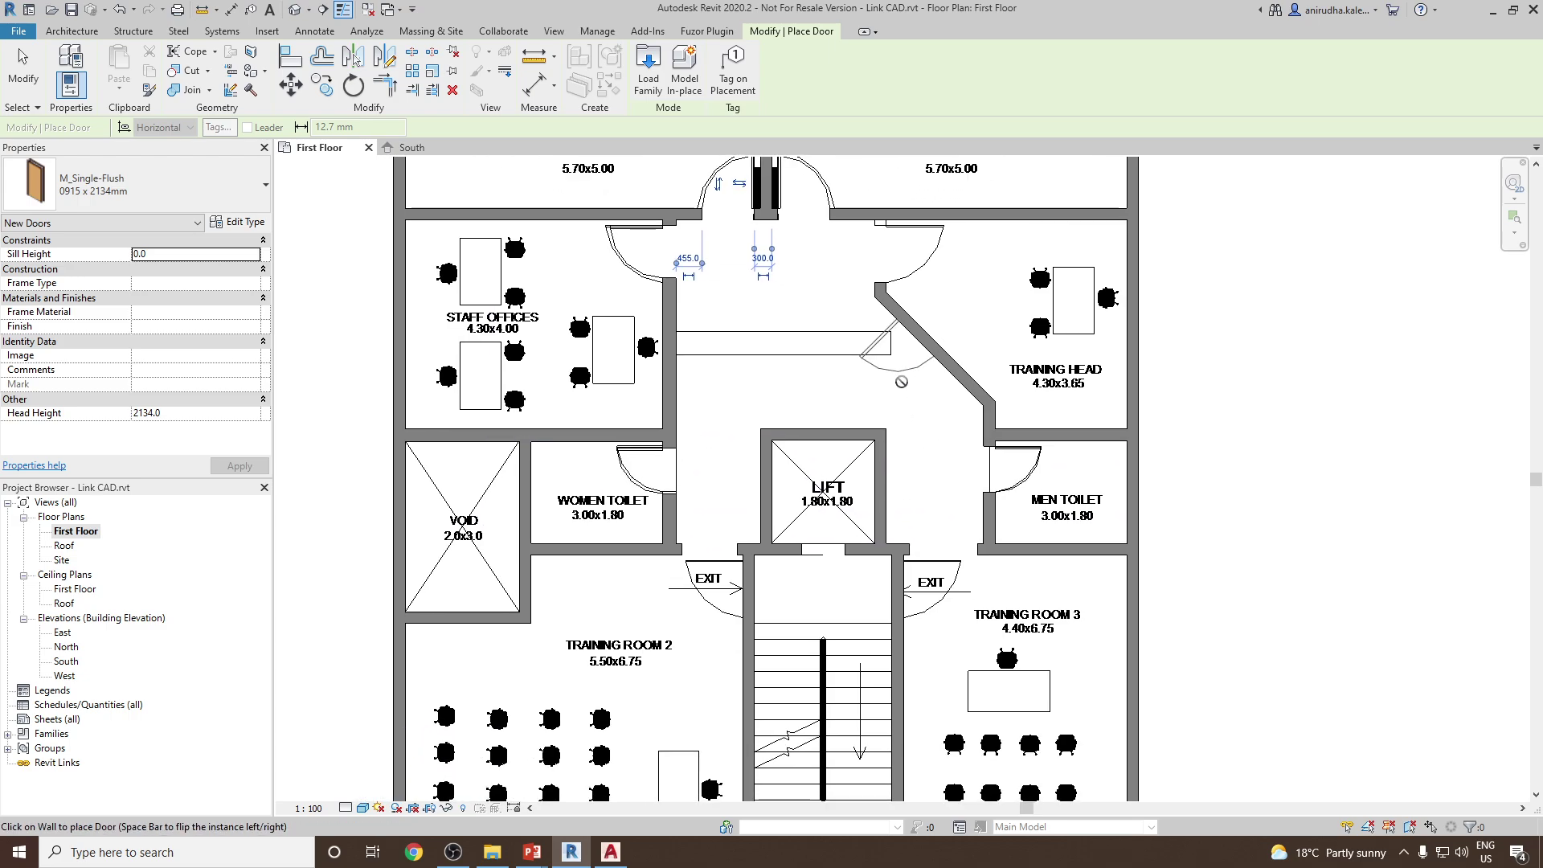
{"action": "left_click", "coordinate": [907, 592]}
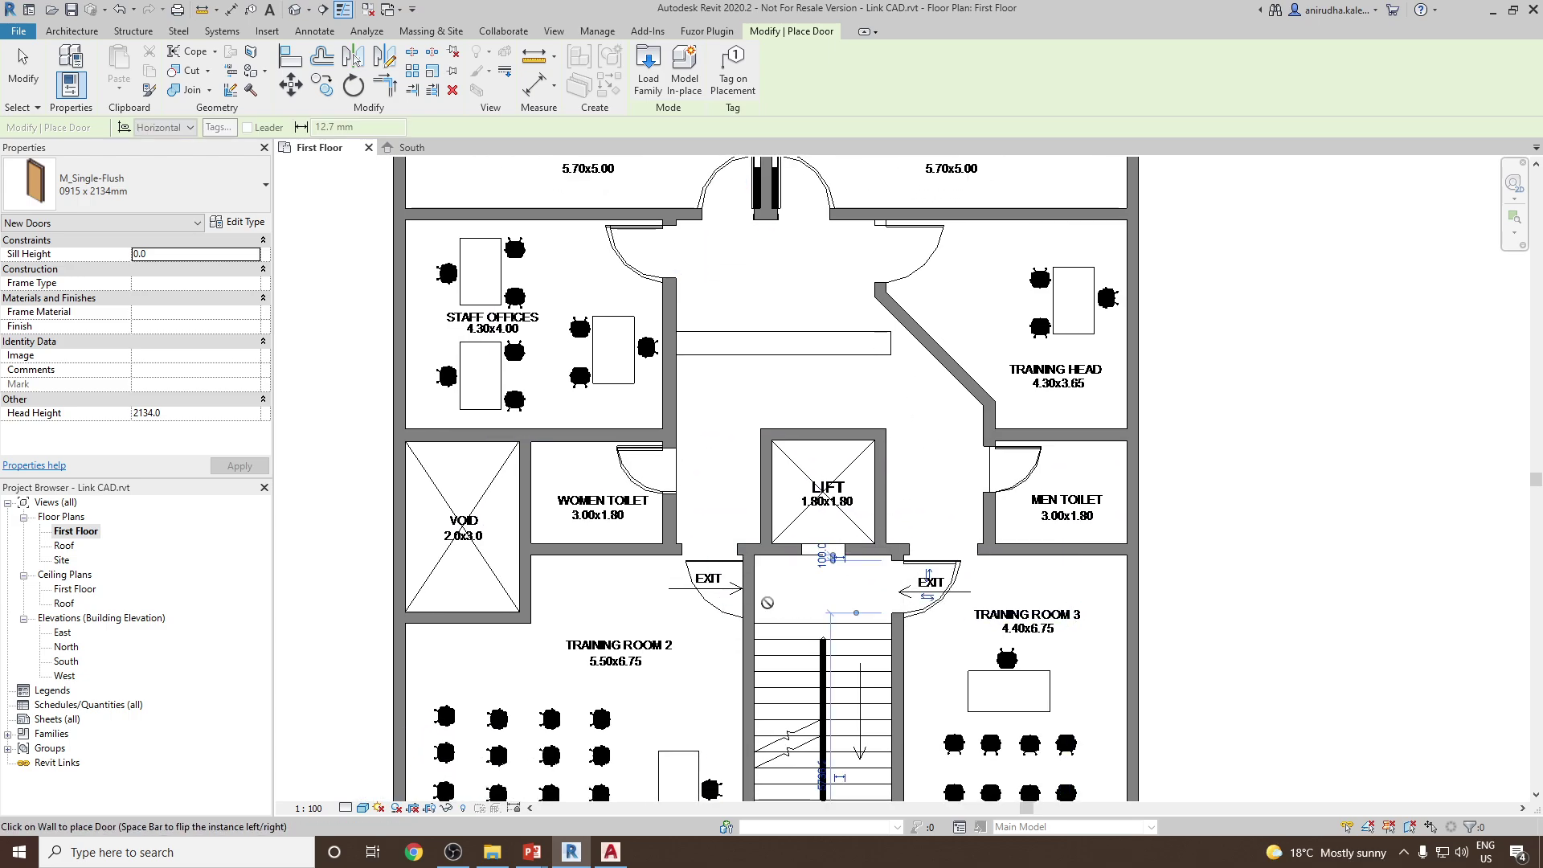
- Place a 0915 x 2134mm M_Single-Flush door at the exit in the staircase wall facing Training Room 2, over the CAD door
{"action": "left_click", "coordinate": [739, 592]}
{"action": "scroll", "coordinate": [740, 593], "scroll_direction": "down", "scroll_amount": 3}
{"action": "scroll", "coordinate": [920, 466], "scroll_direction": "up", "scroll_amount": 2}
{"action": "scroll", "coordinate": [892, 409], "scroll_direction": "up", "scroll_amount": 4}
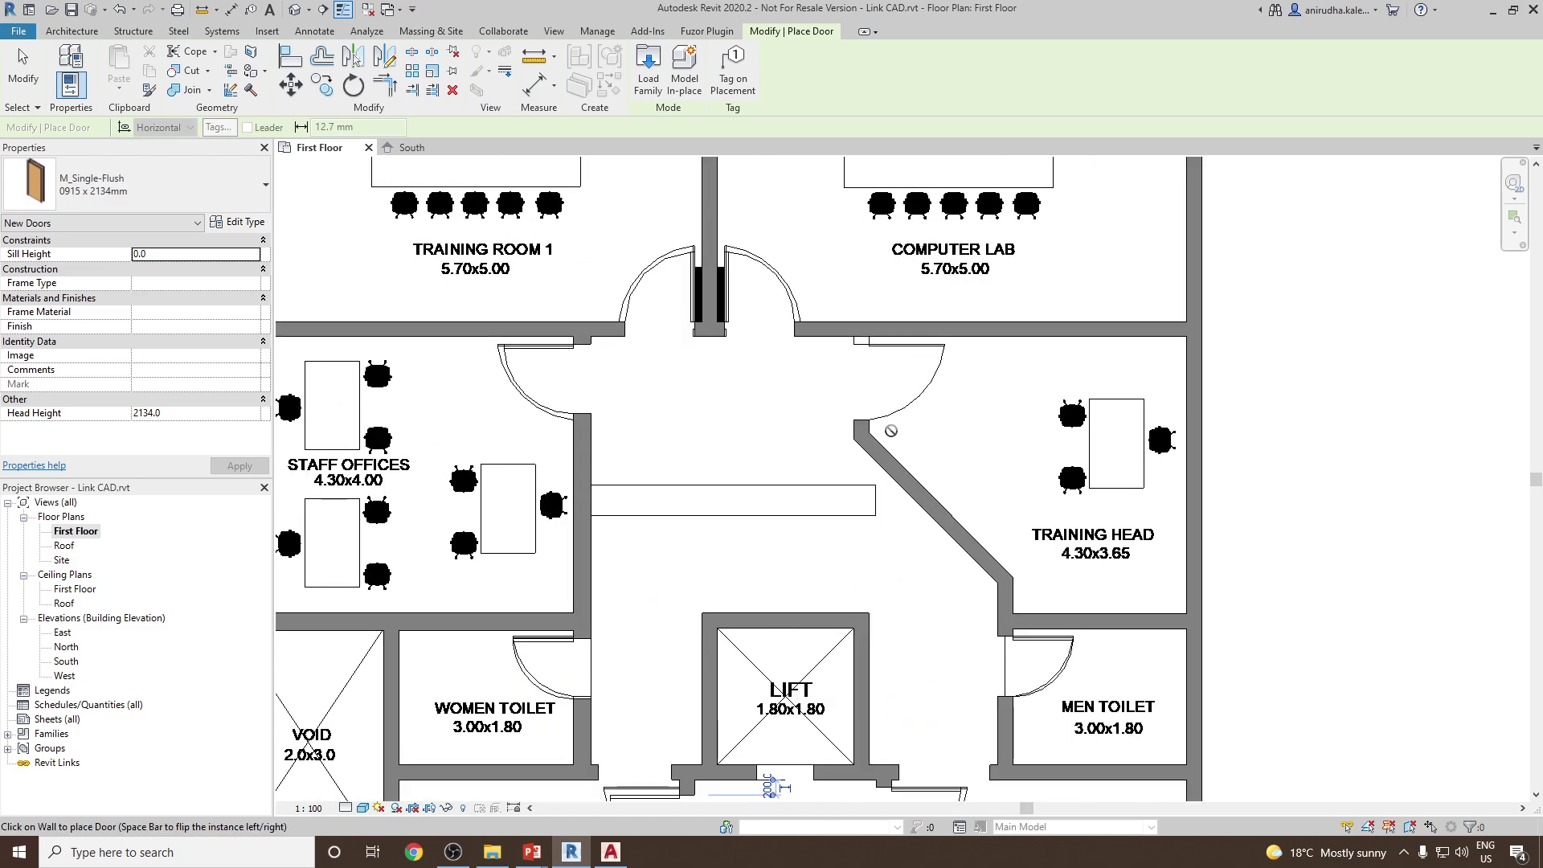
{"action": "key", "text": "Escape"}
- Extend Training Head's short corridor wall to meet the Computer Lab wall, closing the gap at its door
{"action": "left_click", "coordinate": [840, 416]}
{"action": "key", "text": "Escape"}
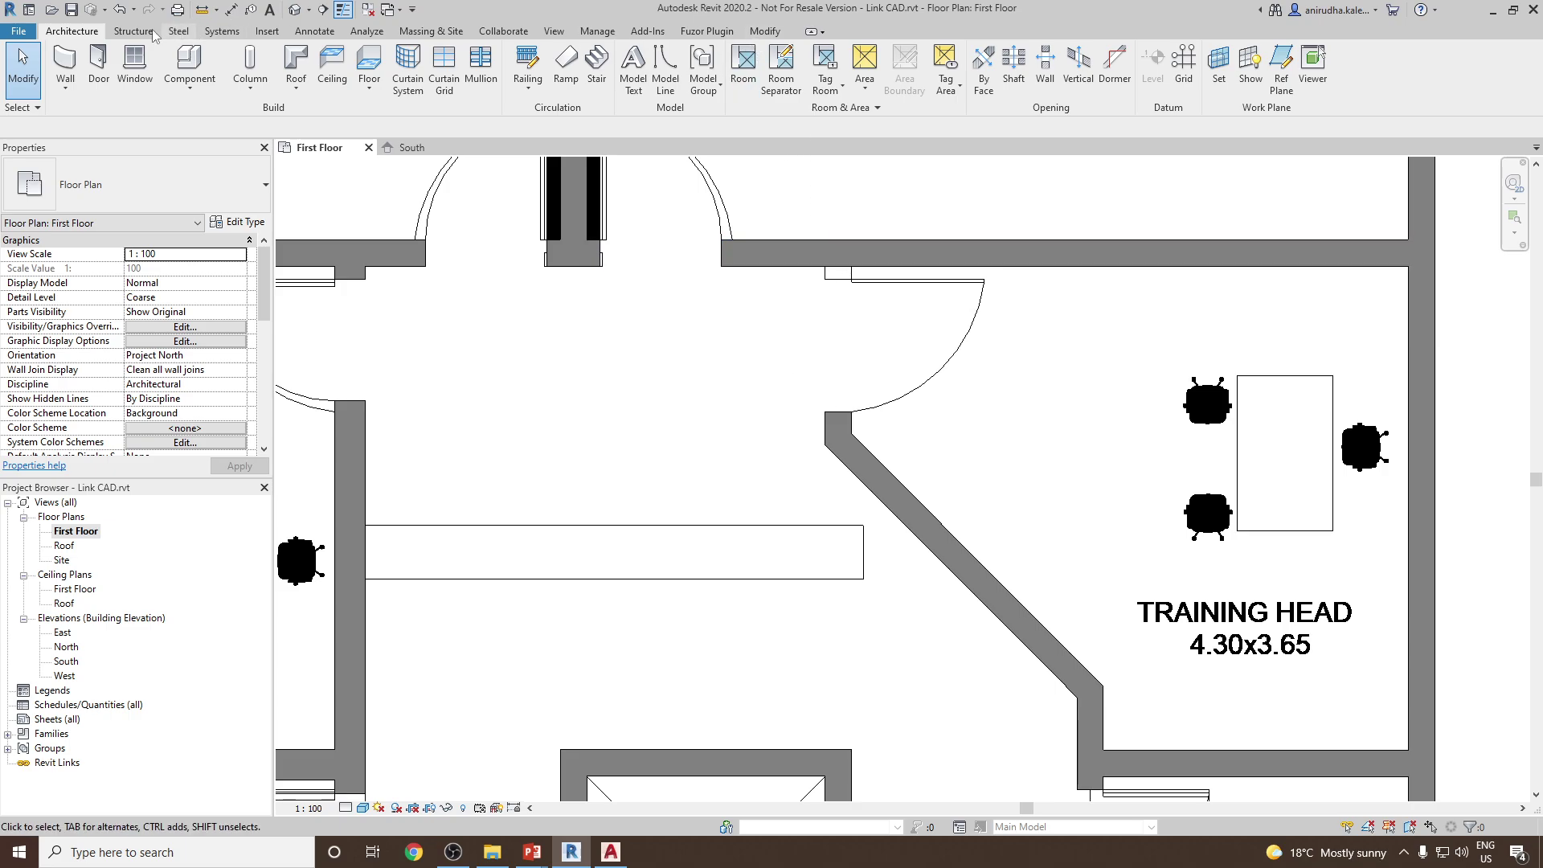
{"action": "left_click", "coordinate": [764, 31]}
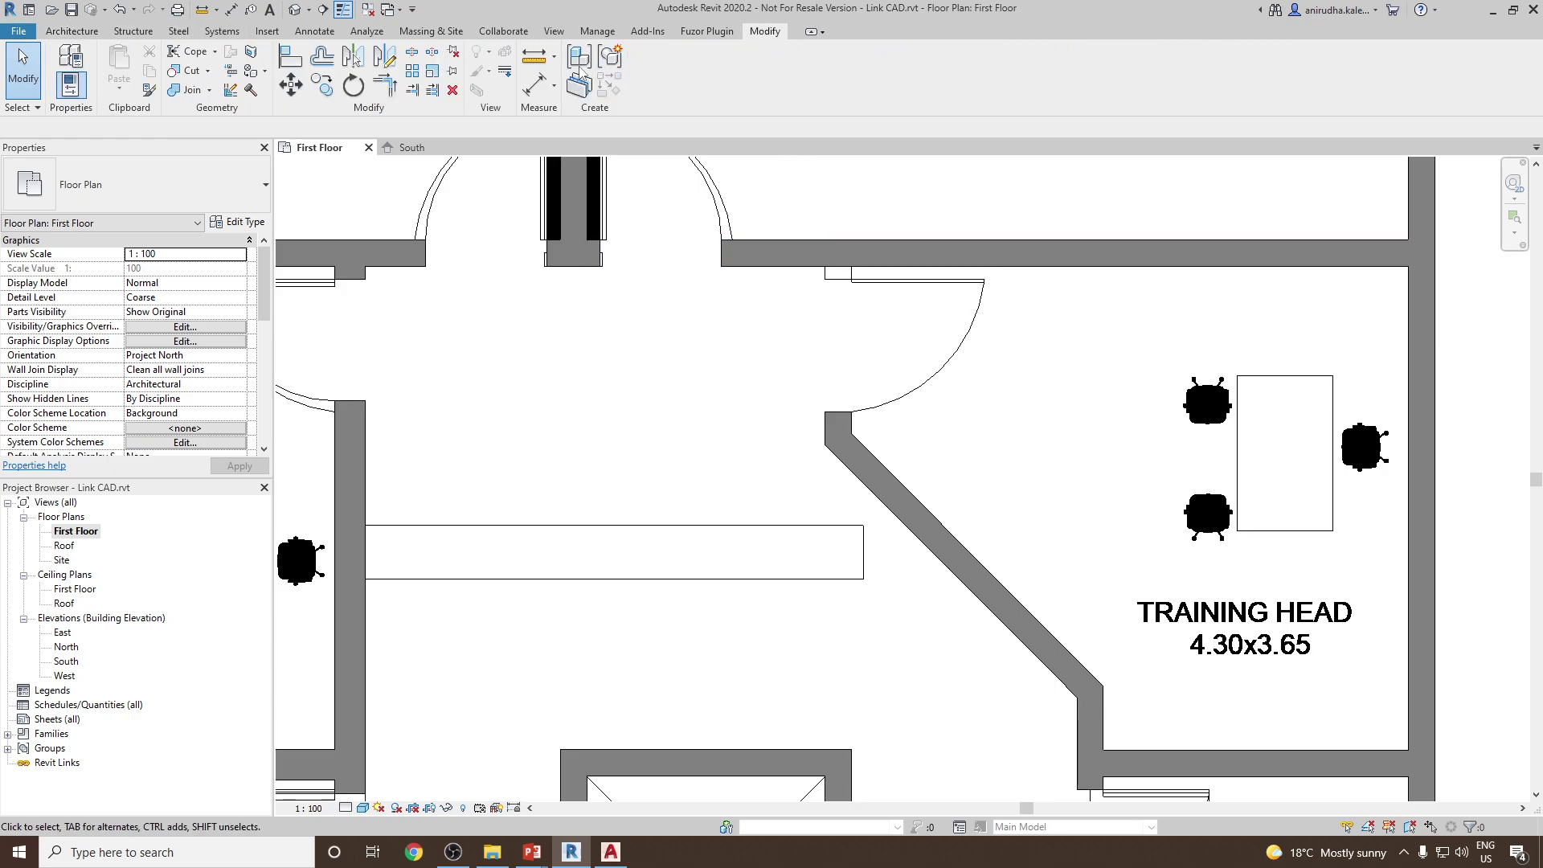
{"action": "left_click", "coordinate": [411, 89]}
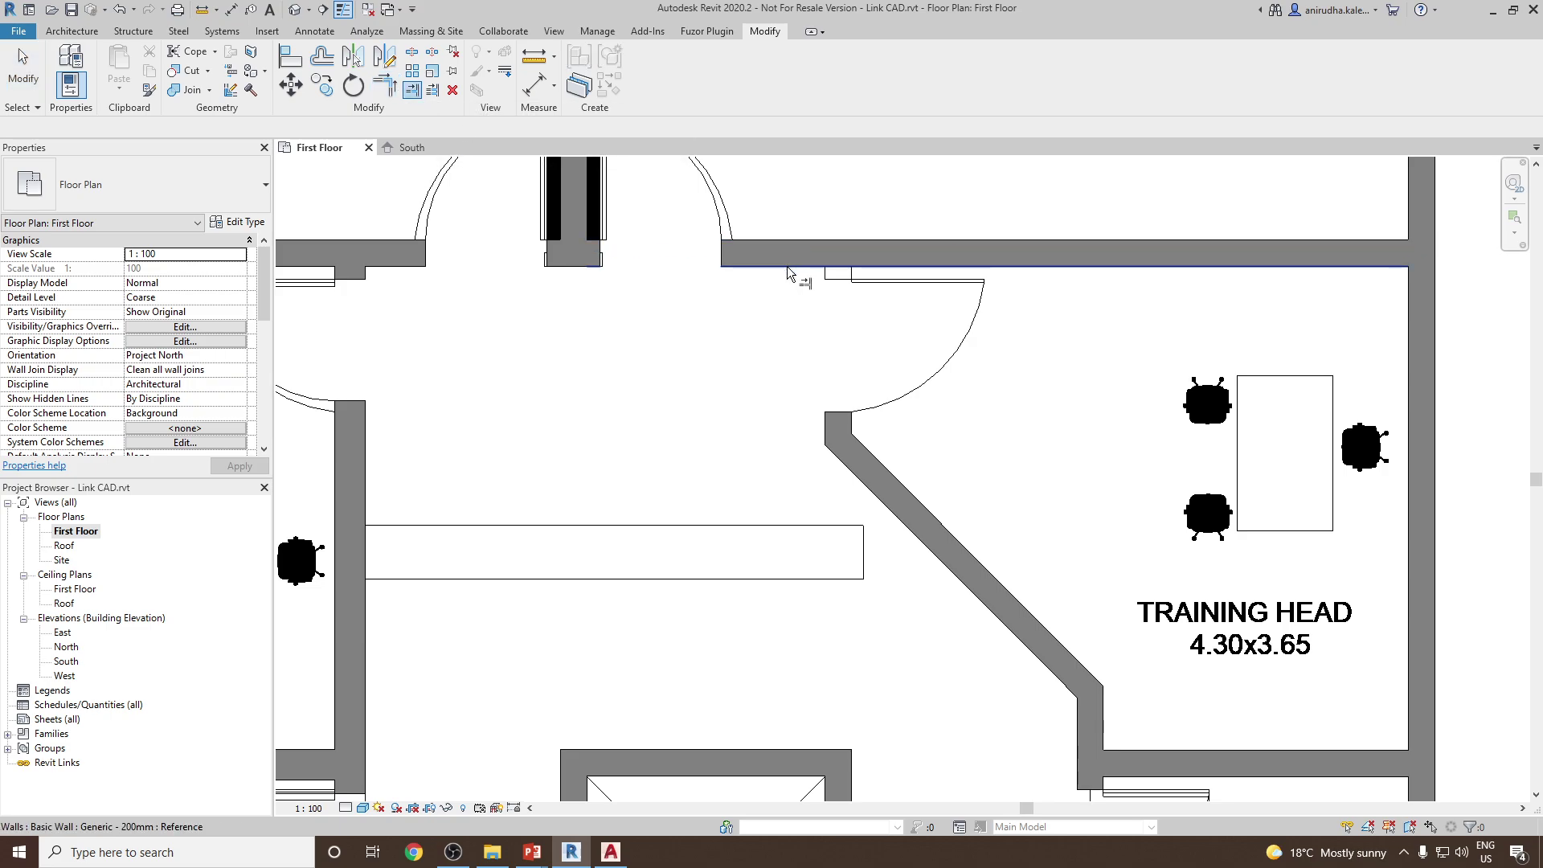
{"action": "scroll", "coordinate": [949, 387], "scroll_direction": "down", "scroll_amount": 4}
{"action": "key", "text": "Escape"}
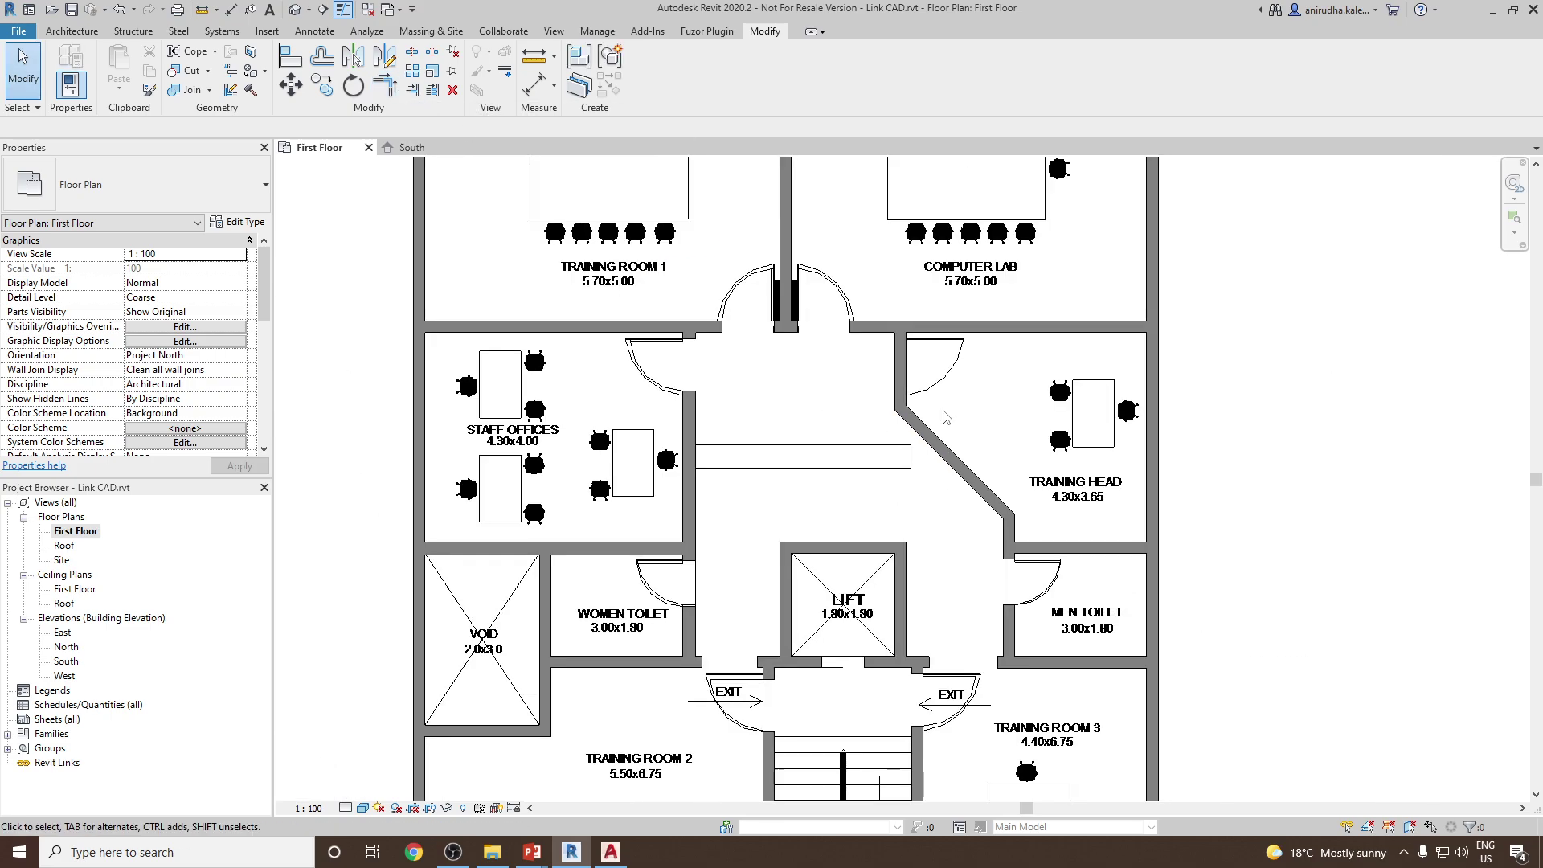
- Place a 0915 x 2134mm M_Single-Flush door in Training Head's extended corridor wall, over the CAD door symbol
{"action": "left_click", "coordinate": [81, 32]}
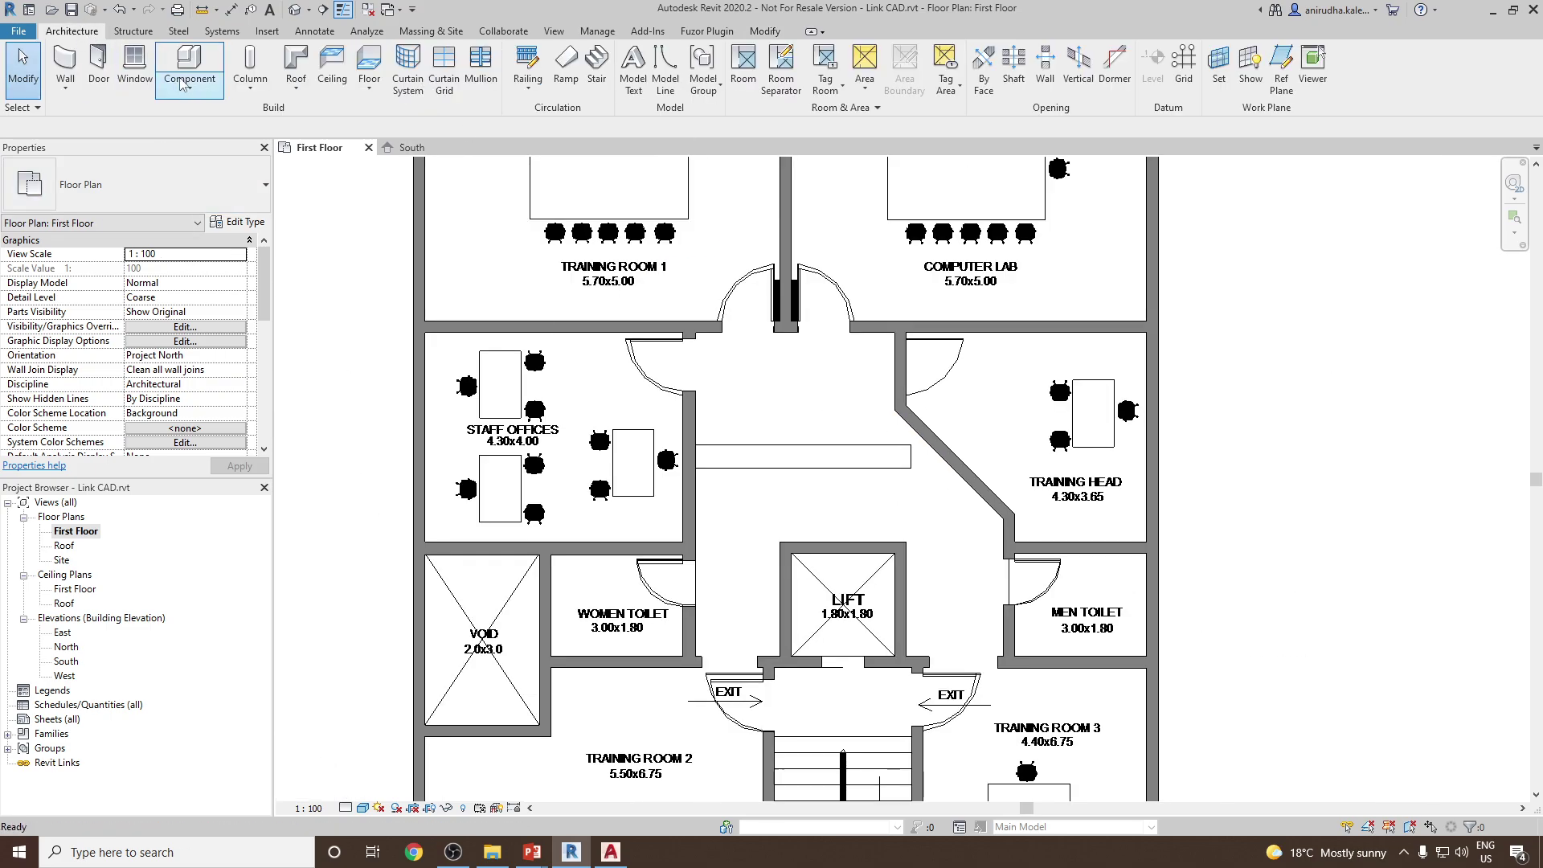
{"action": "left_click", "coordinate": [88, 69]}
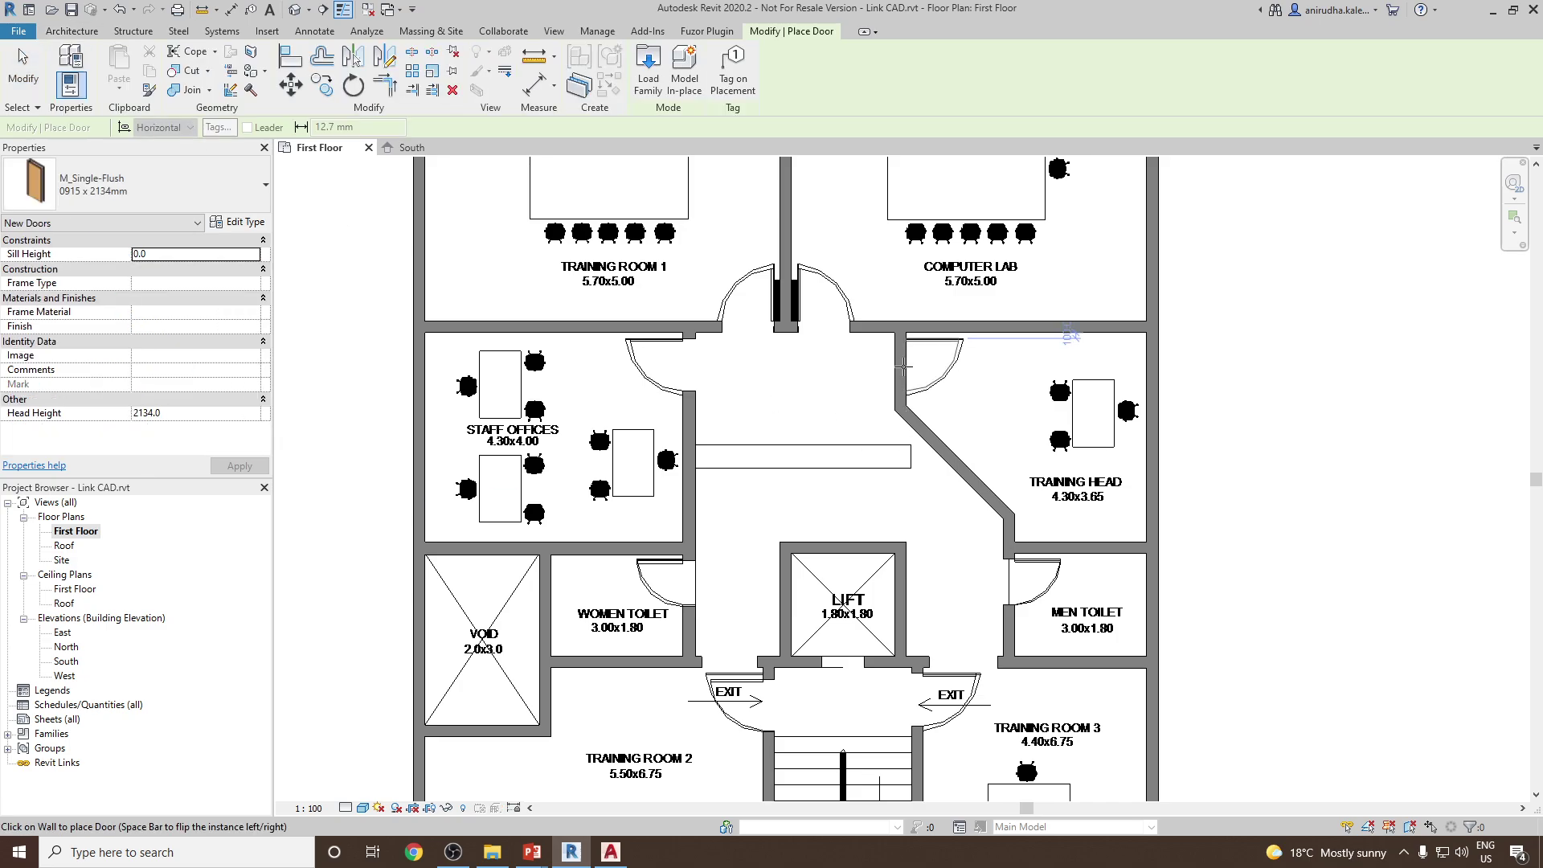
{"action": "key", "text": "Escape"}
- Examine the first floor plan for remaining openings around the corridor, staircase and training rooms
{"action": "scroll", "coordinate": [827, 440], "scroll_direction": "down", "scroll_amount": 2}
{"action": "middle_click_drag", "start_coordinate": [826, 438], "coordinate": [825, 421]}
{"action": "scroll", "coordinate": [739, 591], "scroll_direction": "up", "scroll_amount": 2}
{"action": "scroll", "coordinate": [725, 532], "scroll_direction": "down", "scroll_amount": 1}
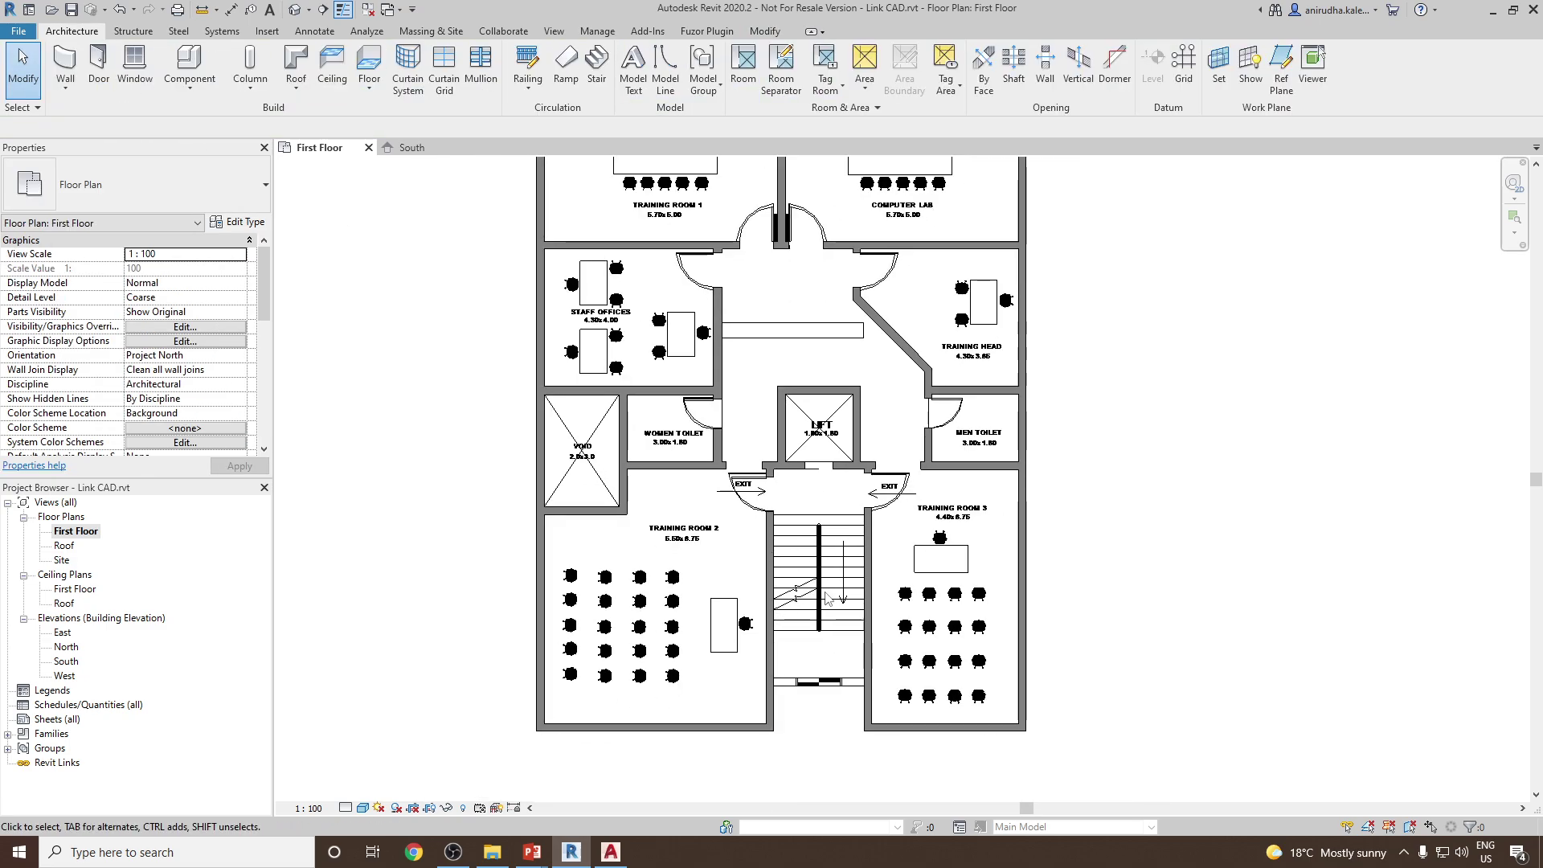
{"action": "scroll", "coordinate": [808, 637], "scroll_direction": "up", "scroll_amount": 1}
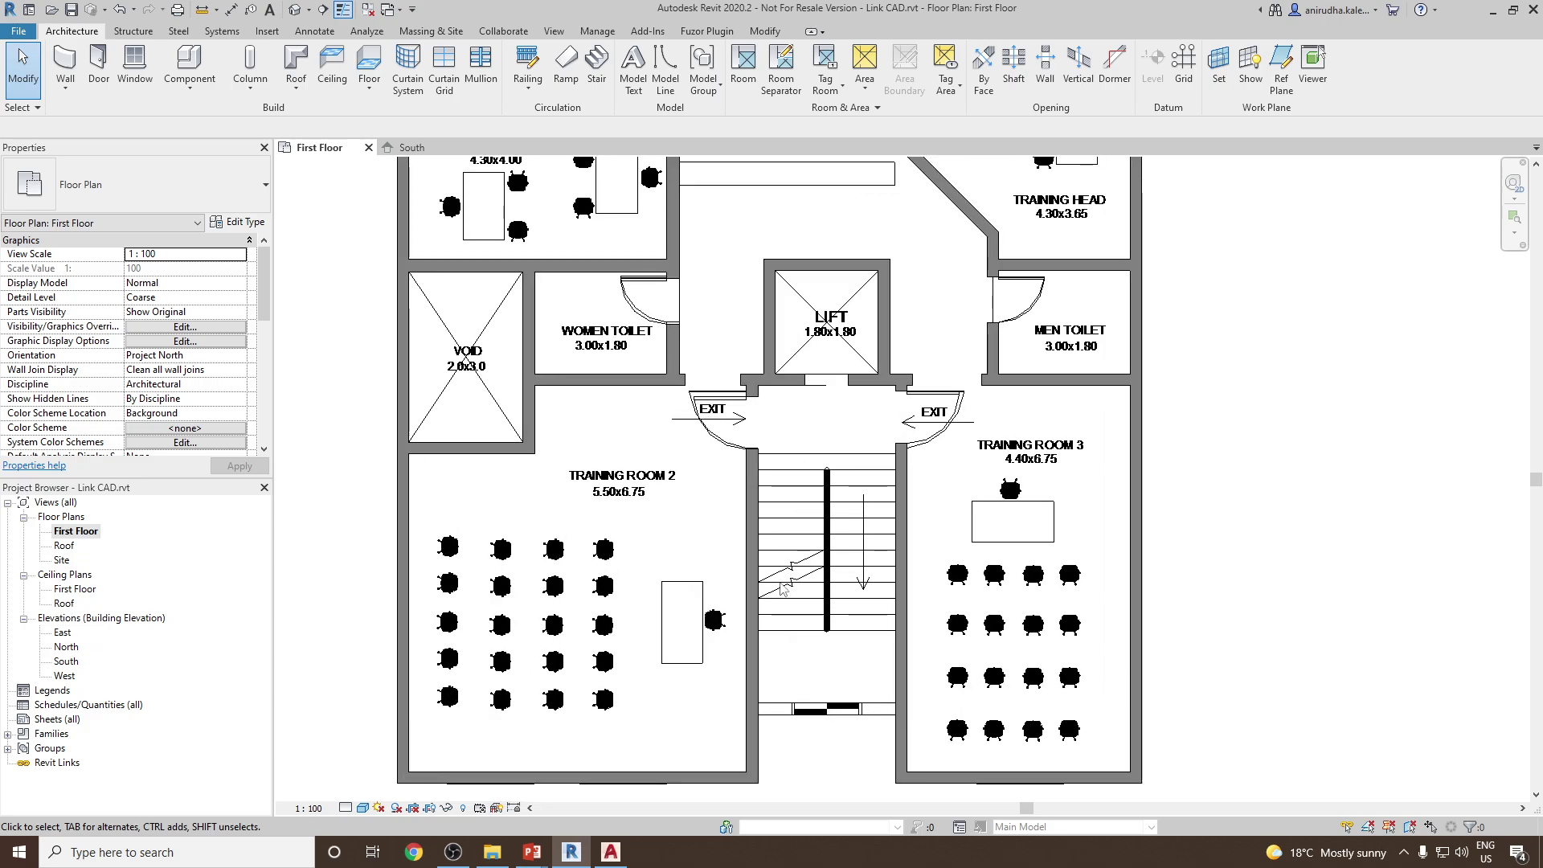
{"action": "scroll", "coordinate": [879, 634], "scroll_direction": "down", "scroll_amount": 2}
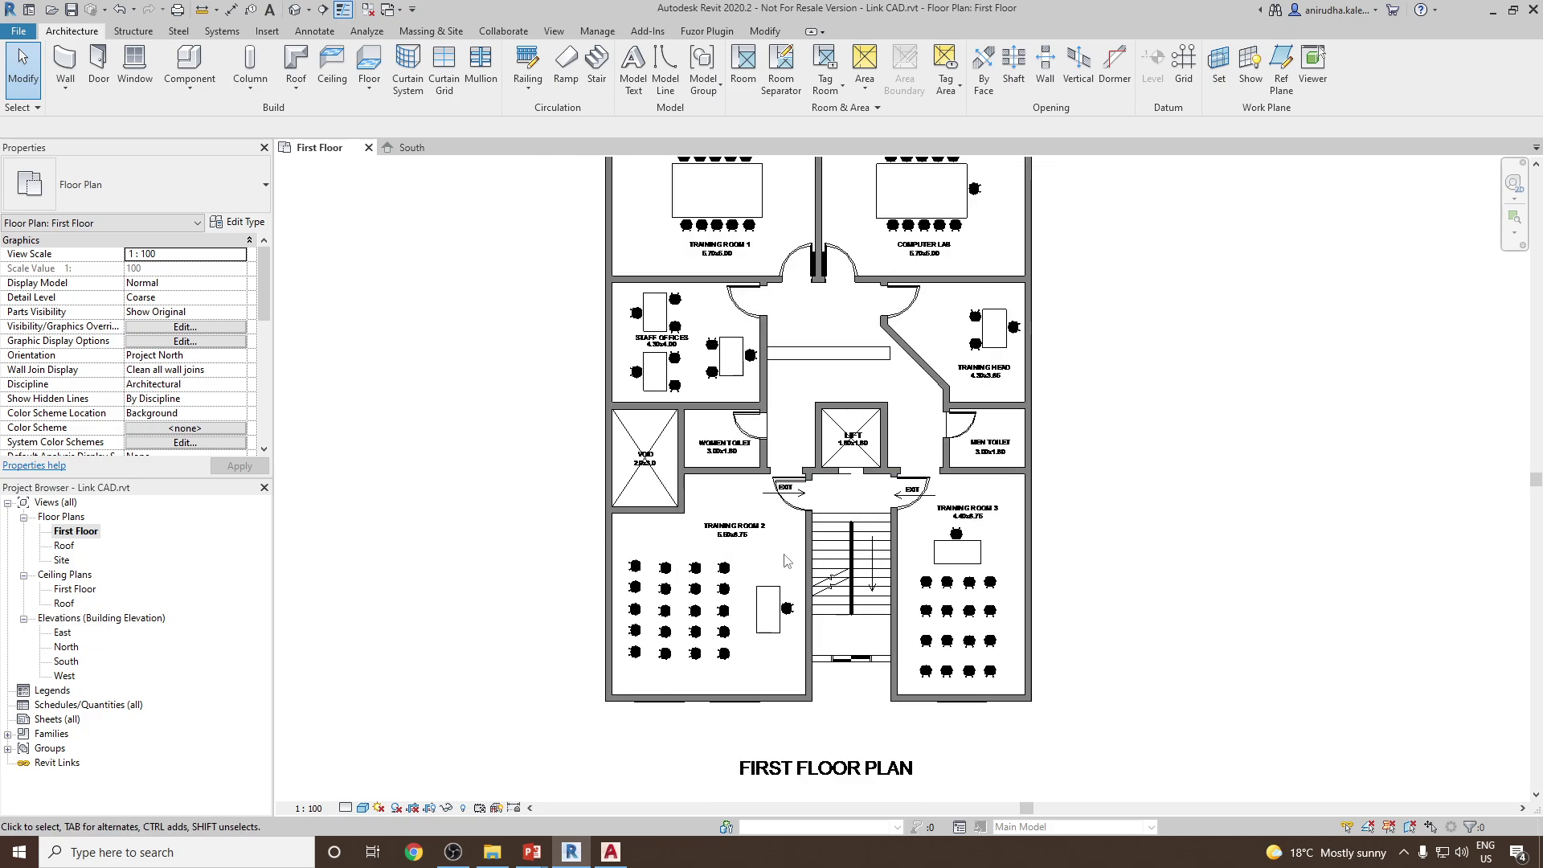
{"action": "middle_click_drag", "start_coordinate": [749, 598], "coordinate": [745, 627]}
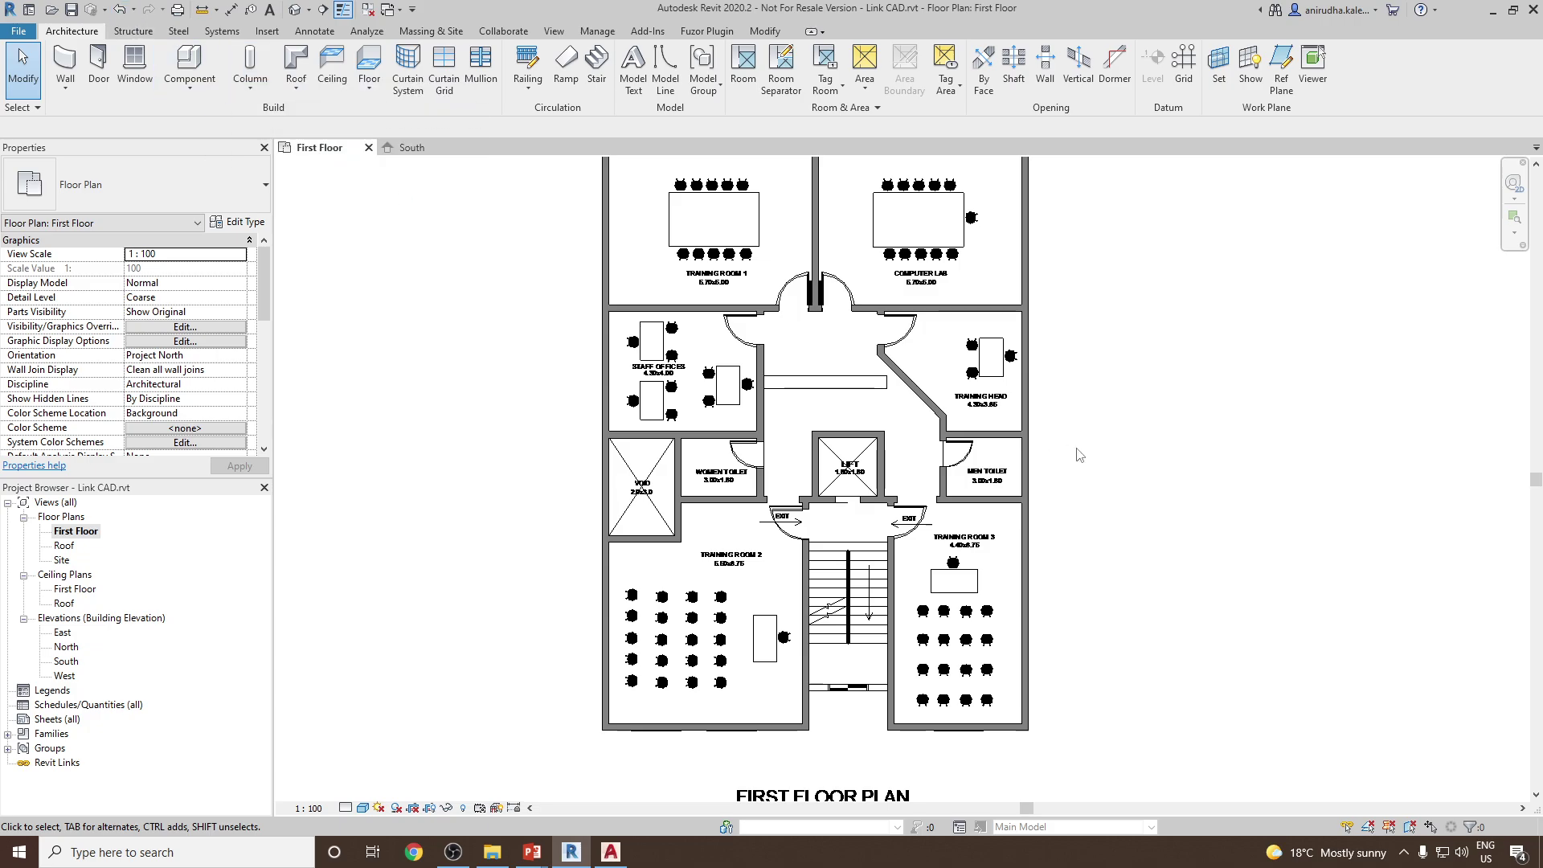
{"action": "middle_click_drag", "start_coordinate": [827, 391], "coordinate": [816, 435]}
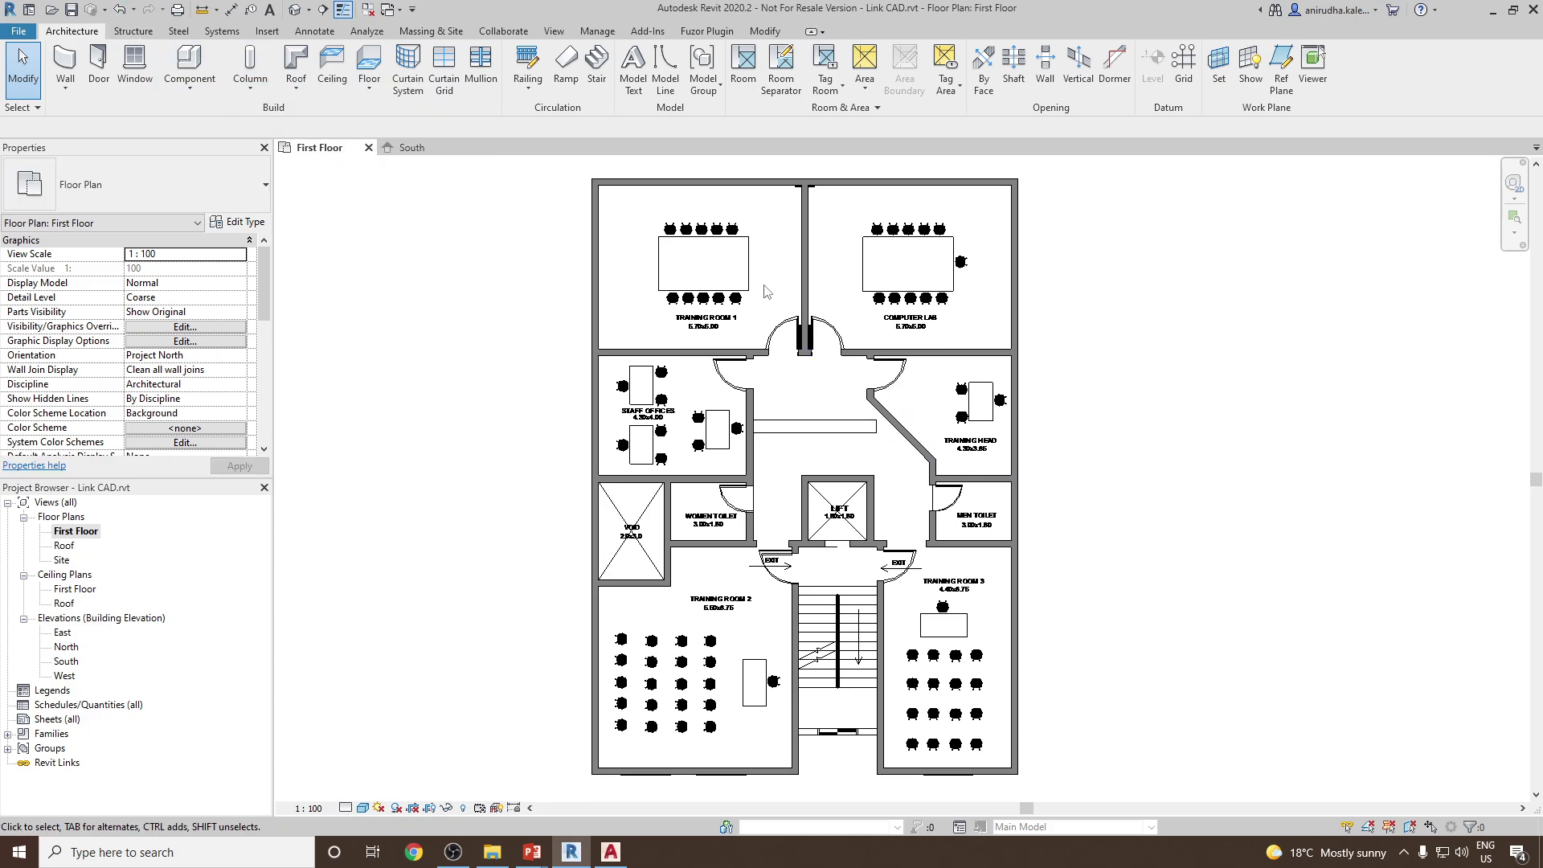
- Show the model in the default 3D view with the Realistic visual style and orbit to see the walls and doors
{"action": "left_click", "coordinate": [296, 10]}
{"action": "middle_click_drag", "start_coordinate": [1014, 520], "coordinate": [832, 719], "text": "shift"}
{"action": "left_click", "coordinate": [362, 807]}
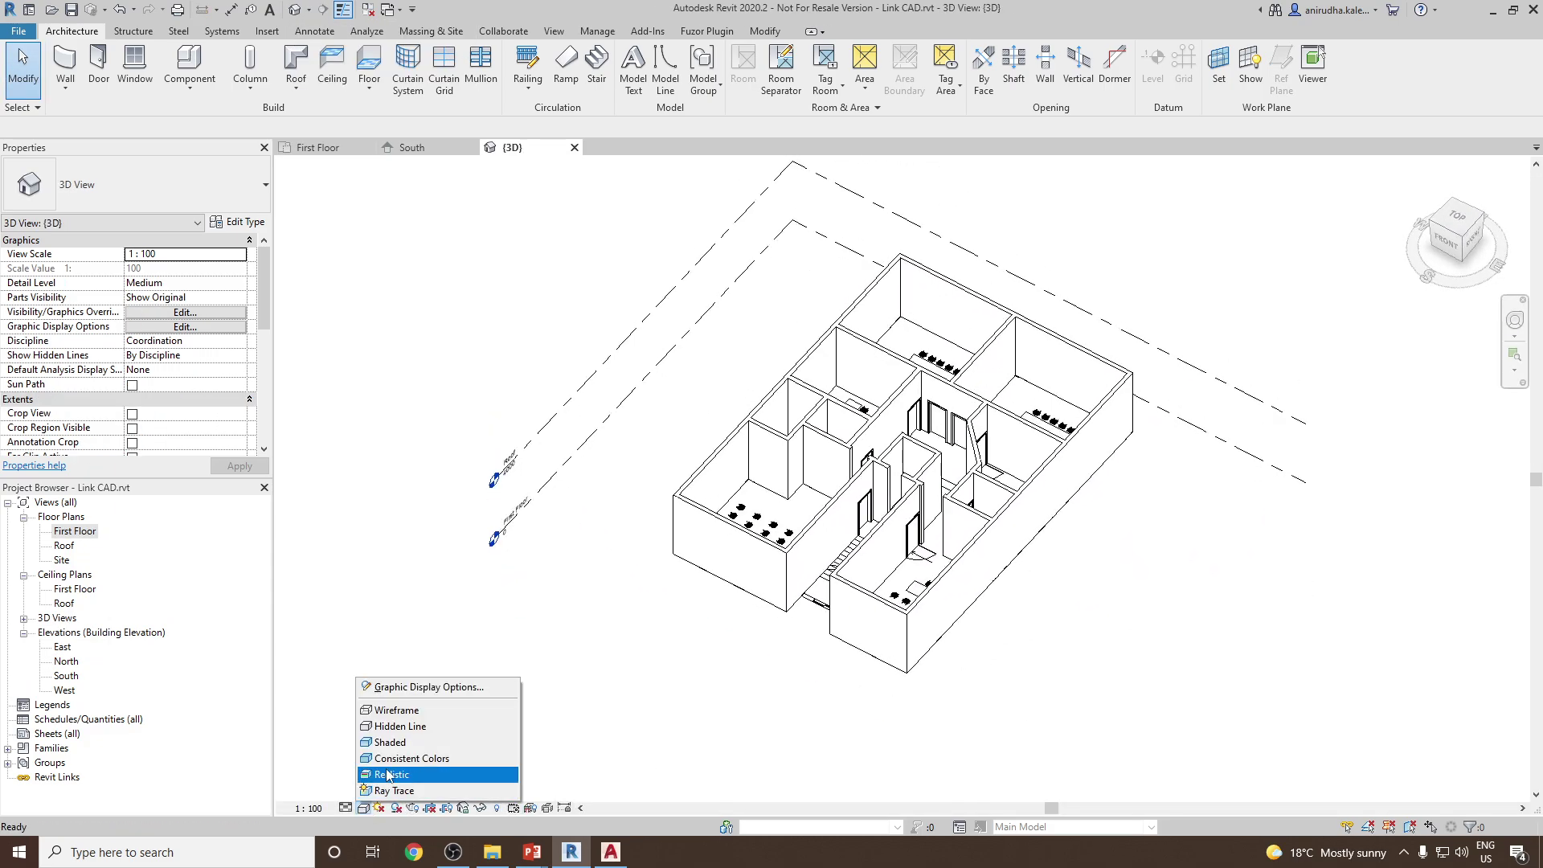
{"action": "left_click", "coordinate": [434, 770]}
{"action": "middle_click_drag", "start_coordinate": [1070, 578], "coordinate": [1088, 640], "text": "shift"}
{"action": "scroll", "coordinate": [1002, 501], "scroll_direction": "up", "scroll_amount": 4}
{"action": "mouse_move", "coordinate": [1001, 501]}
{"action": "middle_mouse_down", "text": "shift"}
{"action": "mouse_move", "coordinate": [727, 325]}
{"action": "mouse_move", "coordinate": [854, 599]}
{"action": "mouse_move", "coordinate": [881, 734]}
{"action": "mouse_move", "coordinate": [905, 658]}
{"action": "middle_mouse_up", "text": "shift"}
{"action": "scroll", "coordinate": [763, 334], "scroll_direction": "down", "scroll_amount": 3}
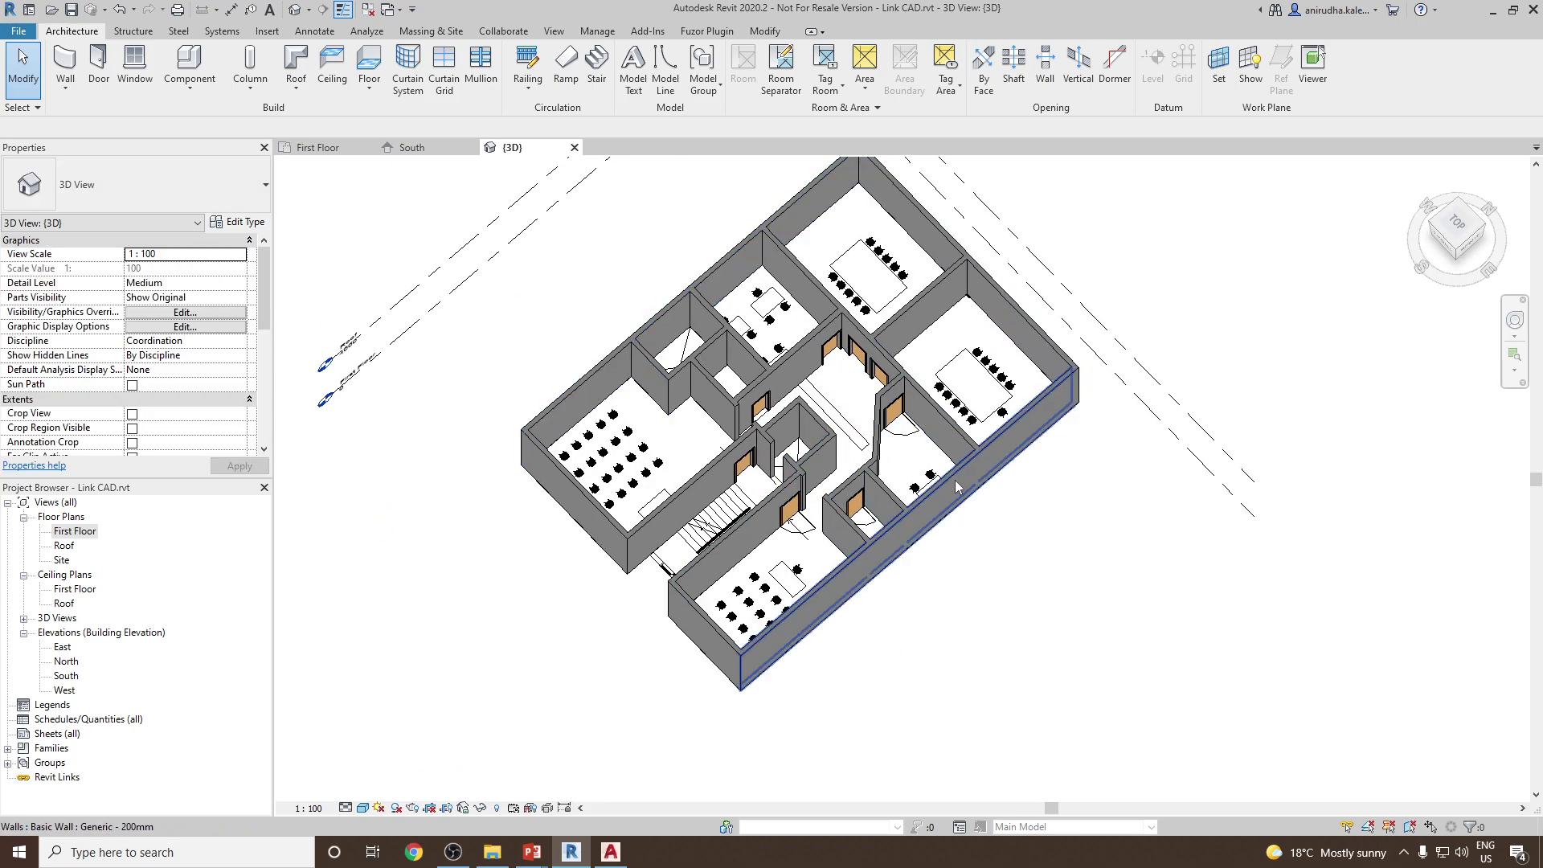
{"action": "double_click", "coordinate": [71, 536]}
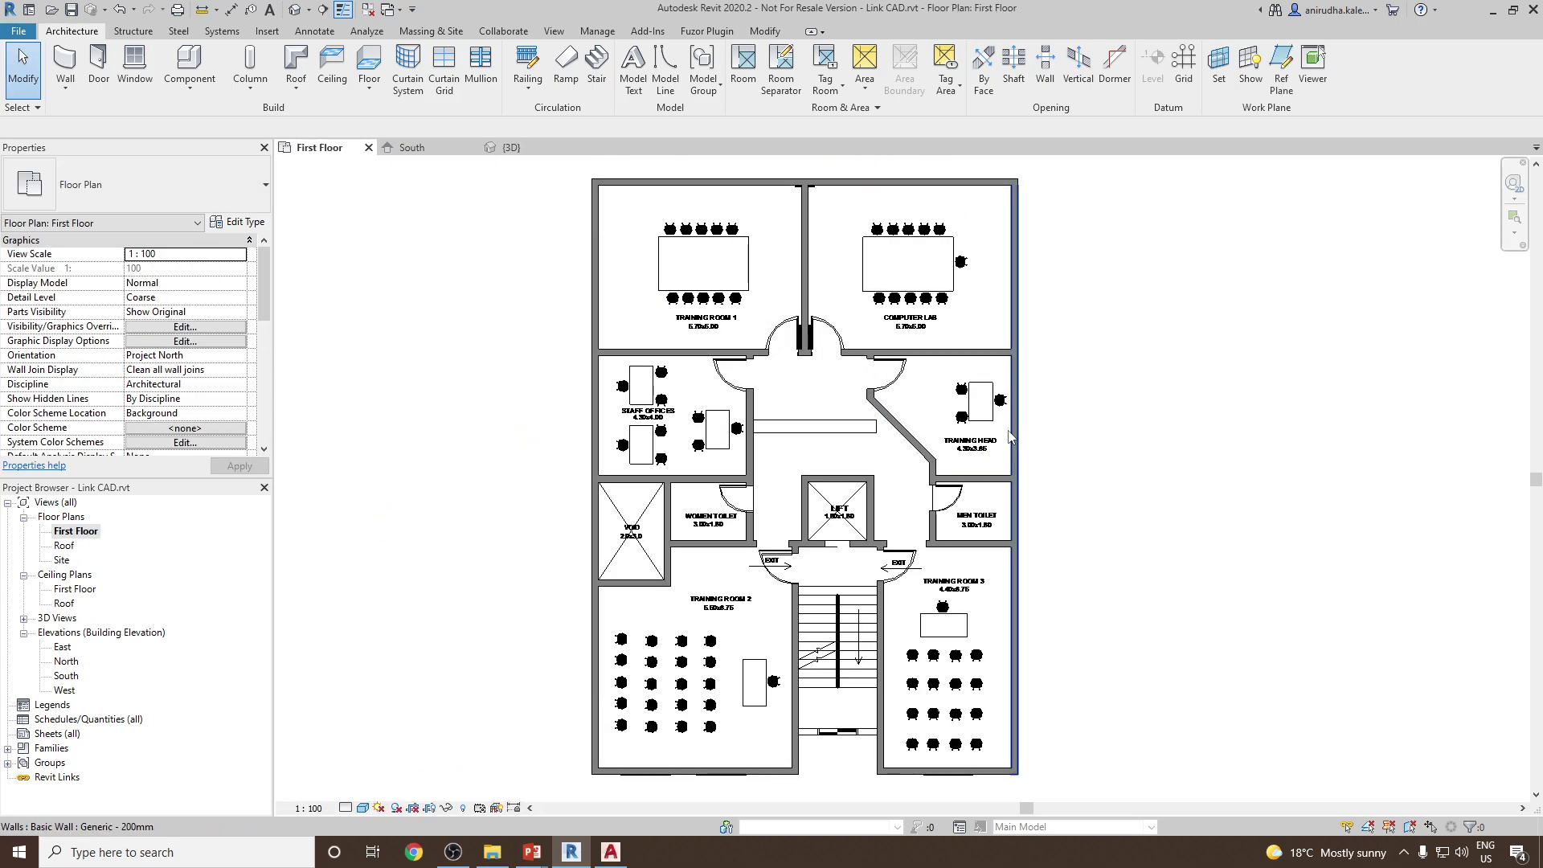
{"action": "scroll", "coordinate": [670, 311], "scroll_direction": "down", "scroll_amount": 1}
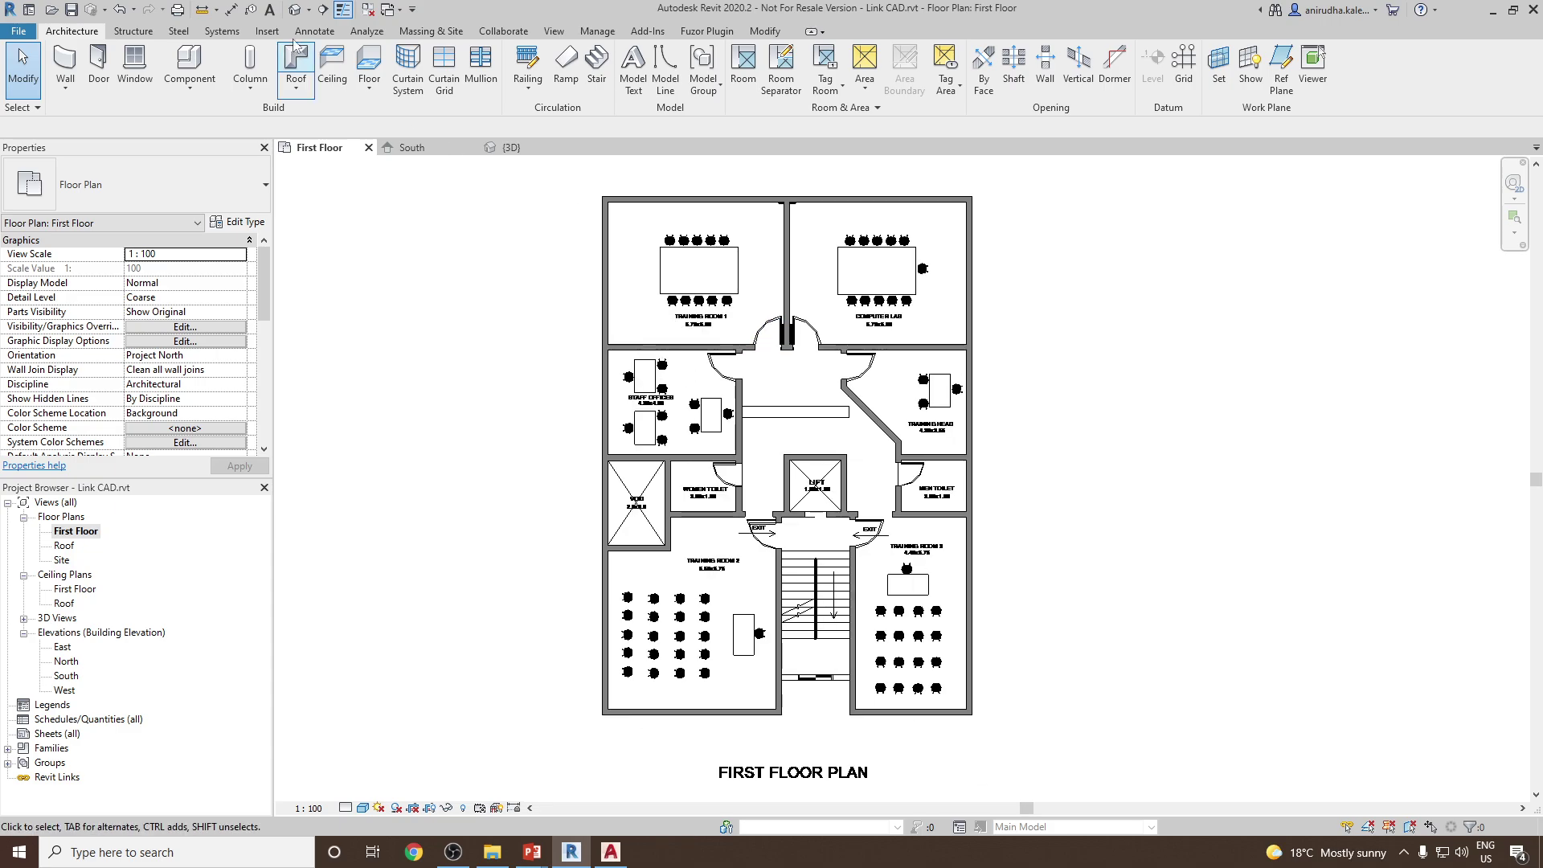
{"action": "left_click", "coordinate": [300, 14]}
- Hide the imported 01 FIRST_FLOOR.dwg in the 3D view through its visibility overrides
{"action": "middle_click_drag", "start_coordinate": [942, 516], "coordinate": [951, 432], "text": "shift"}
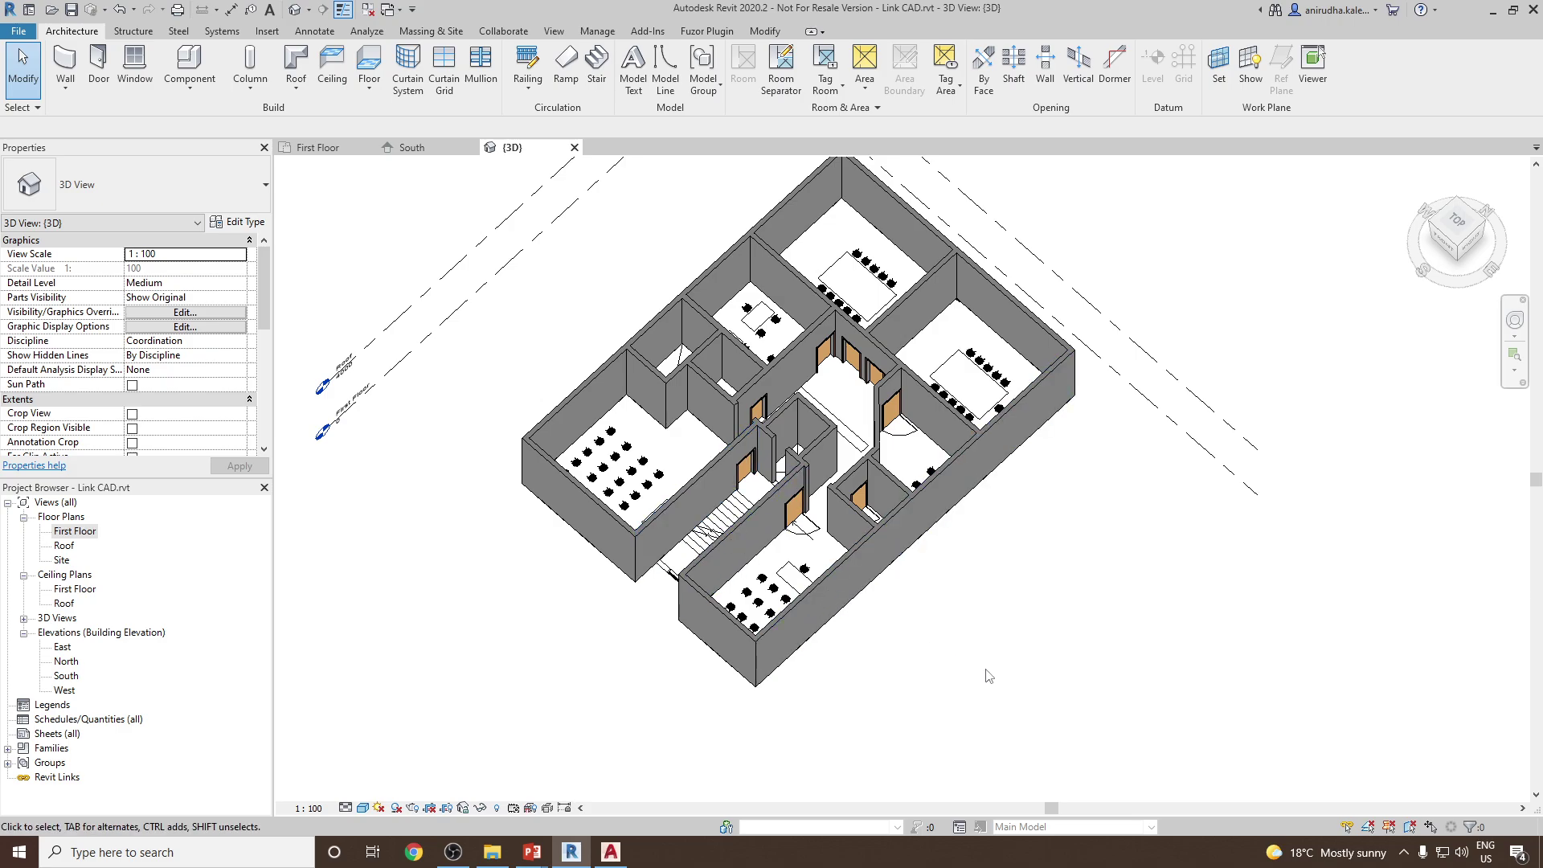
{"action": "key", "text": "v"}
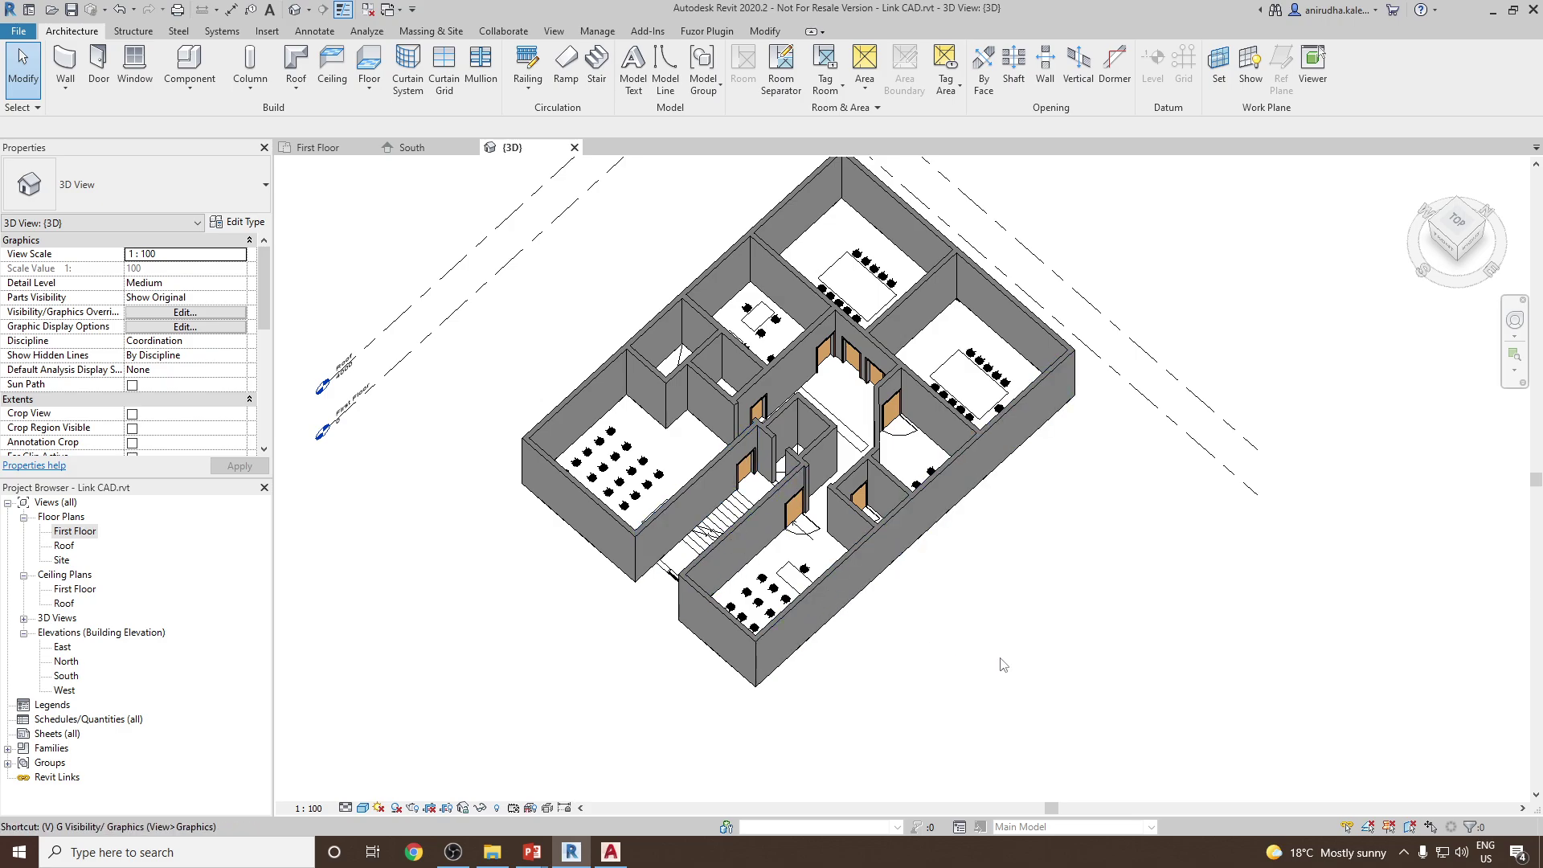
{"action": "key", "text": "g"}
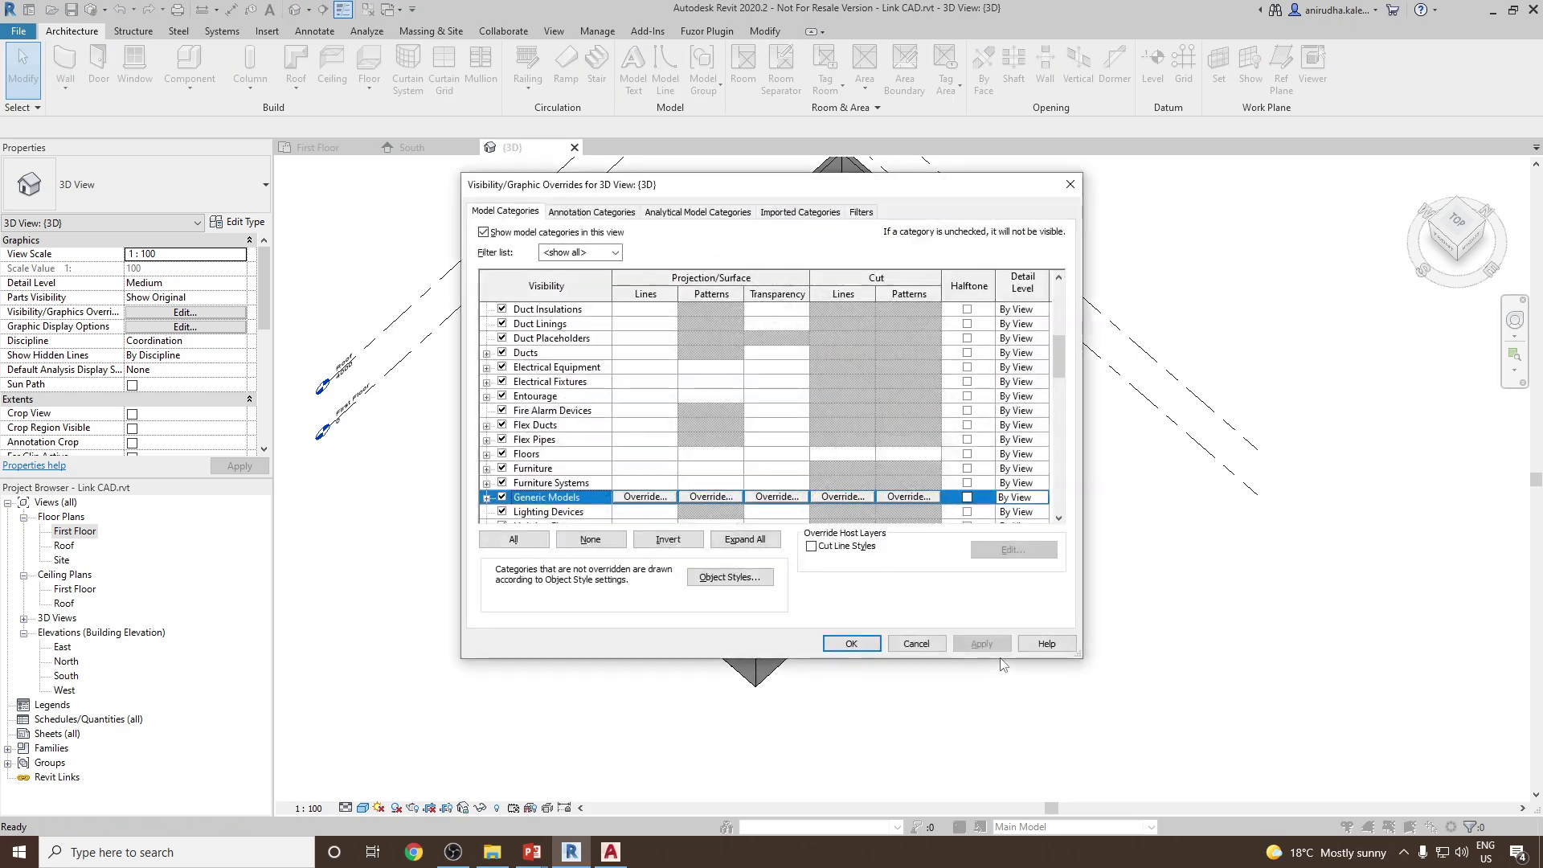
{"action": "left_click", "coordinate": [814, 214]}
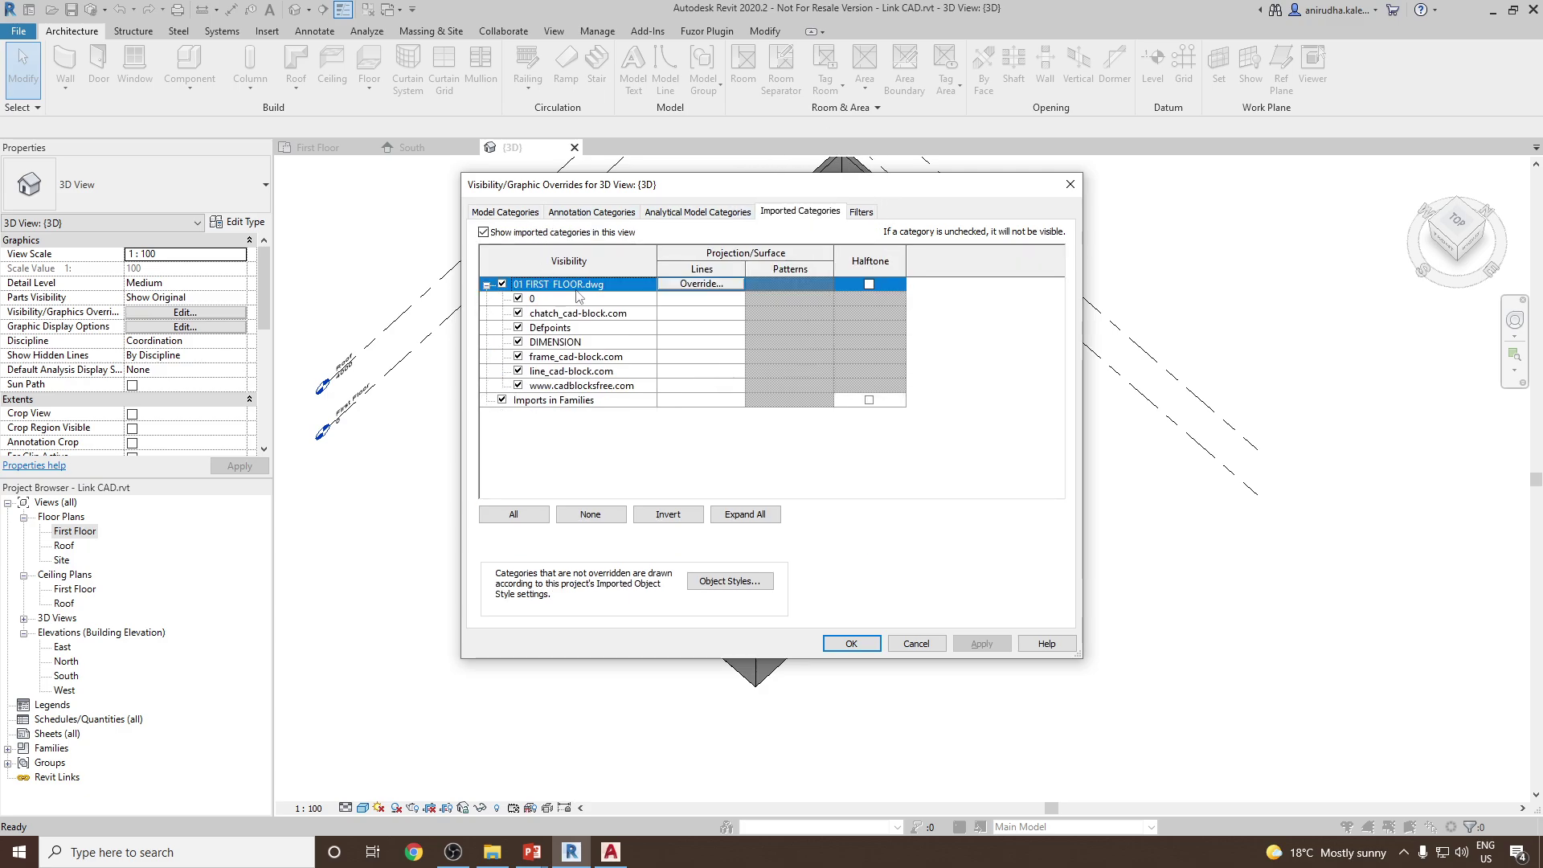
{"action": "left_click", "coordinate": [501, 285]}
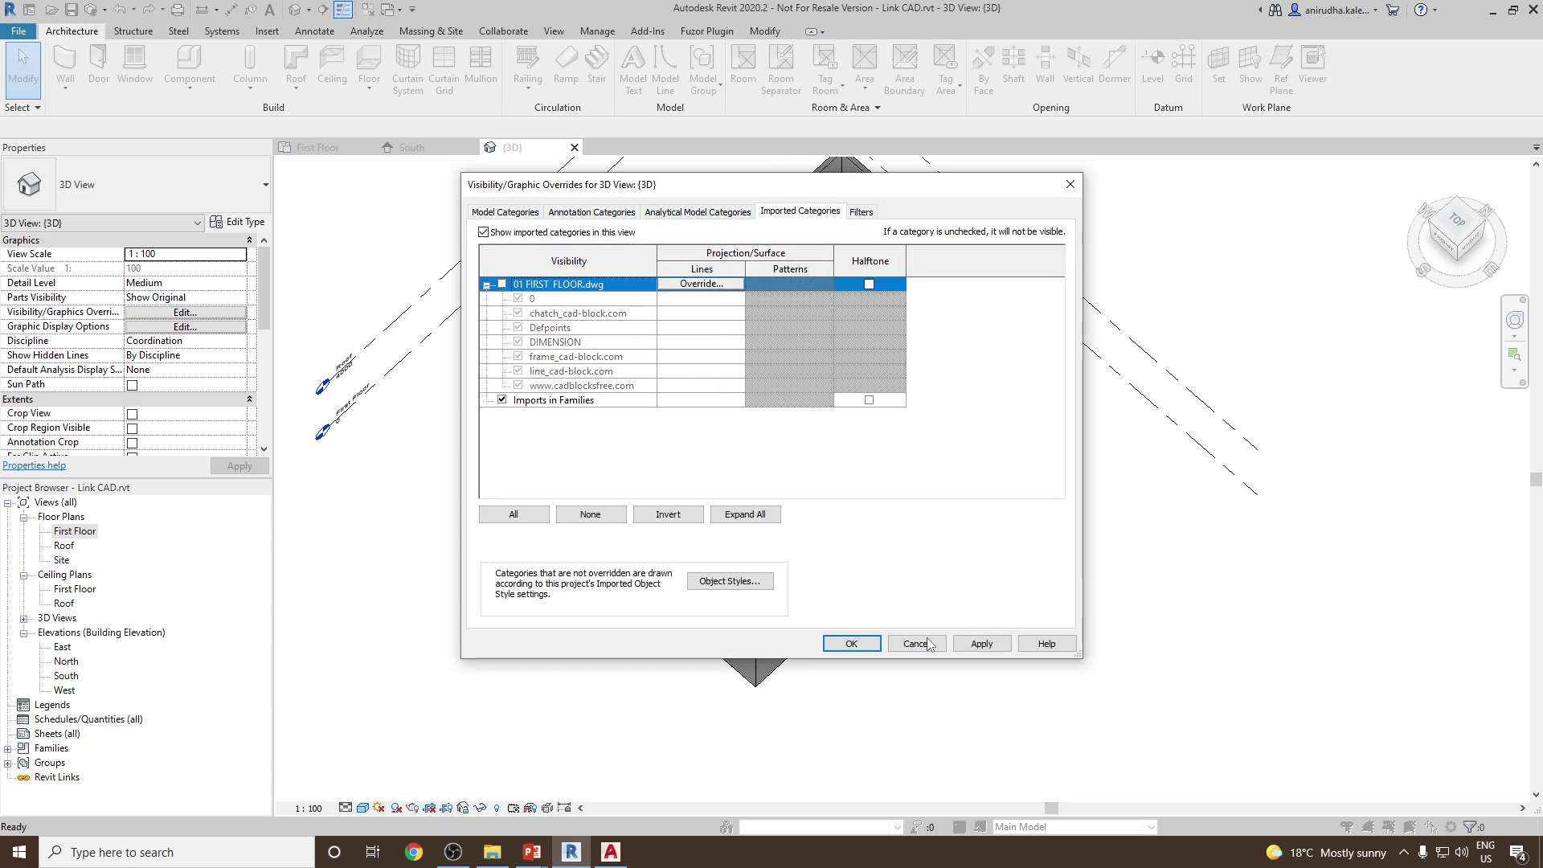
{"action": "left_click", "coordinate": [854, 643]}
- Hide the Levels annotation category in the 3D view
{"action": "scroll", "coordinate": [991, 591], "scroll_direction": "down", "scroll_amount": 2}
{"action": "middle_click_drag", "start_coordinate": [981, 592], "coordinate": [999, 434], "text": "shift"}
{"action": "scroll", "coordinate": [998, 435], "scroll_direction": "up", "scroll_amount": 2}
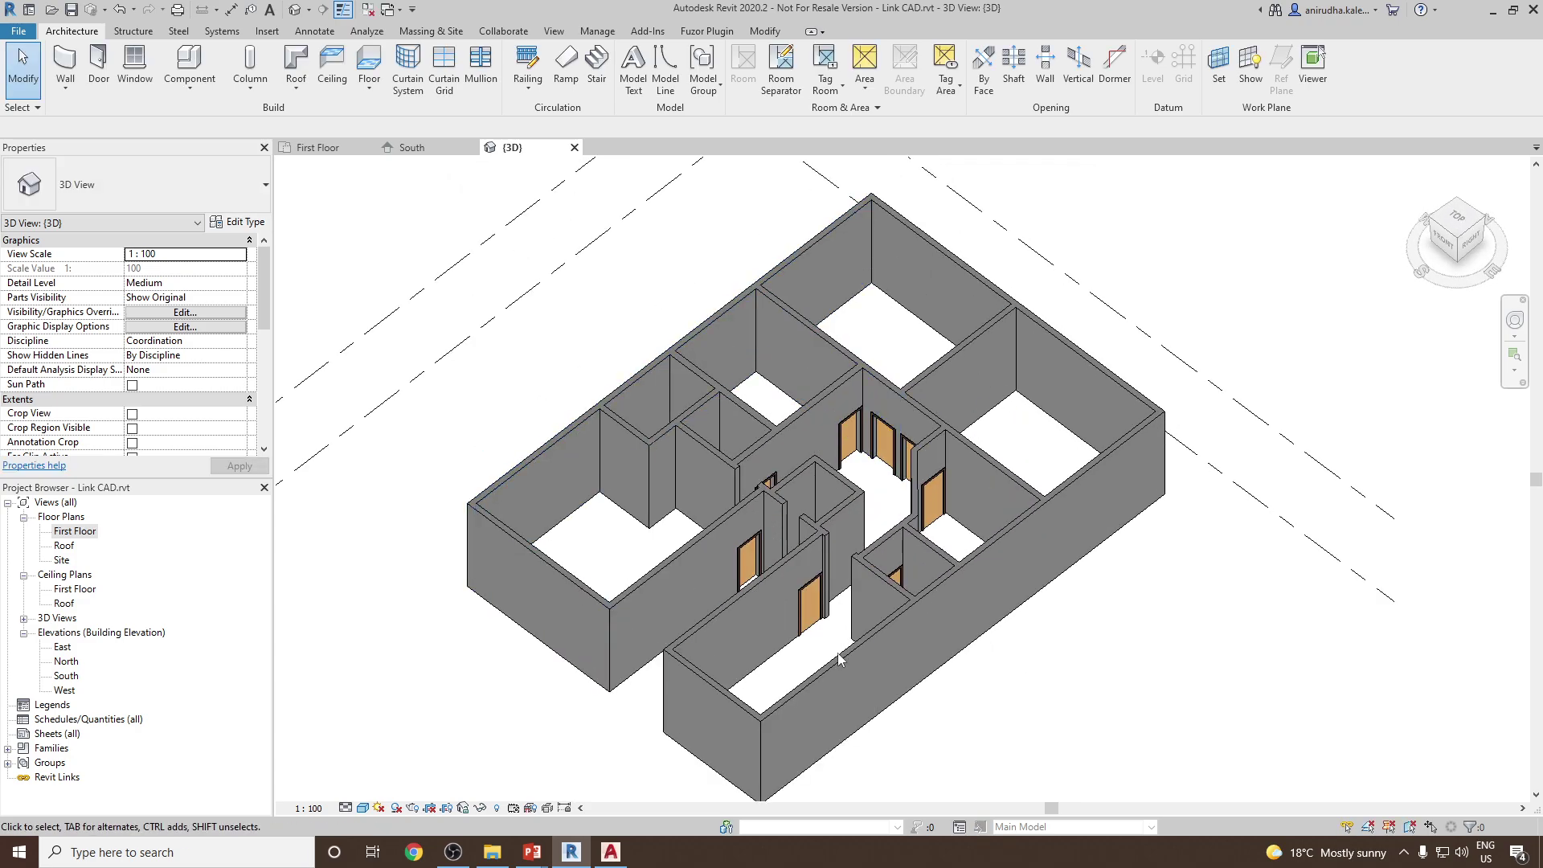
{"action": "middle_click_drag", "start_coordinate": [948, 378], "coordinate": [982, 576], "text": "shift"}
{"action": "scroll", "coordinate": [937, 474], "scroll_direction": "down", "scroll_amount": 2}
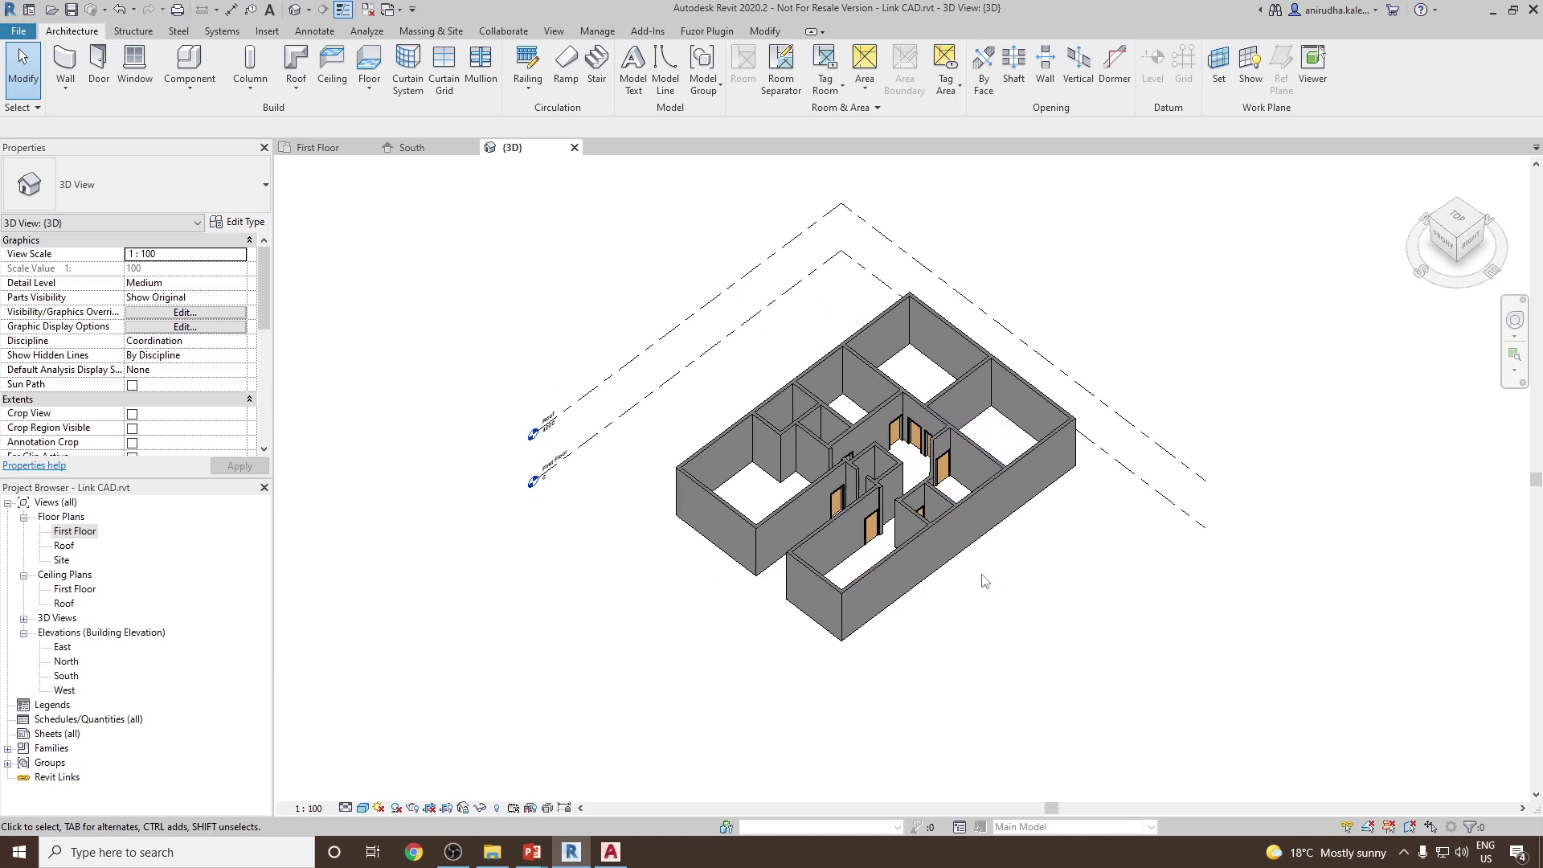
{"action": "key", "text": "v"}
{"action": "key", "text": "v"}
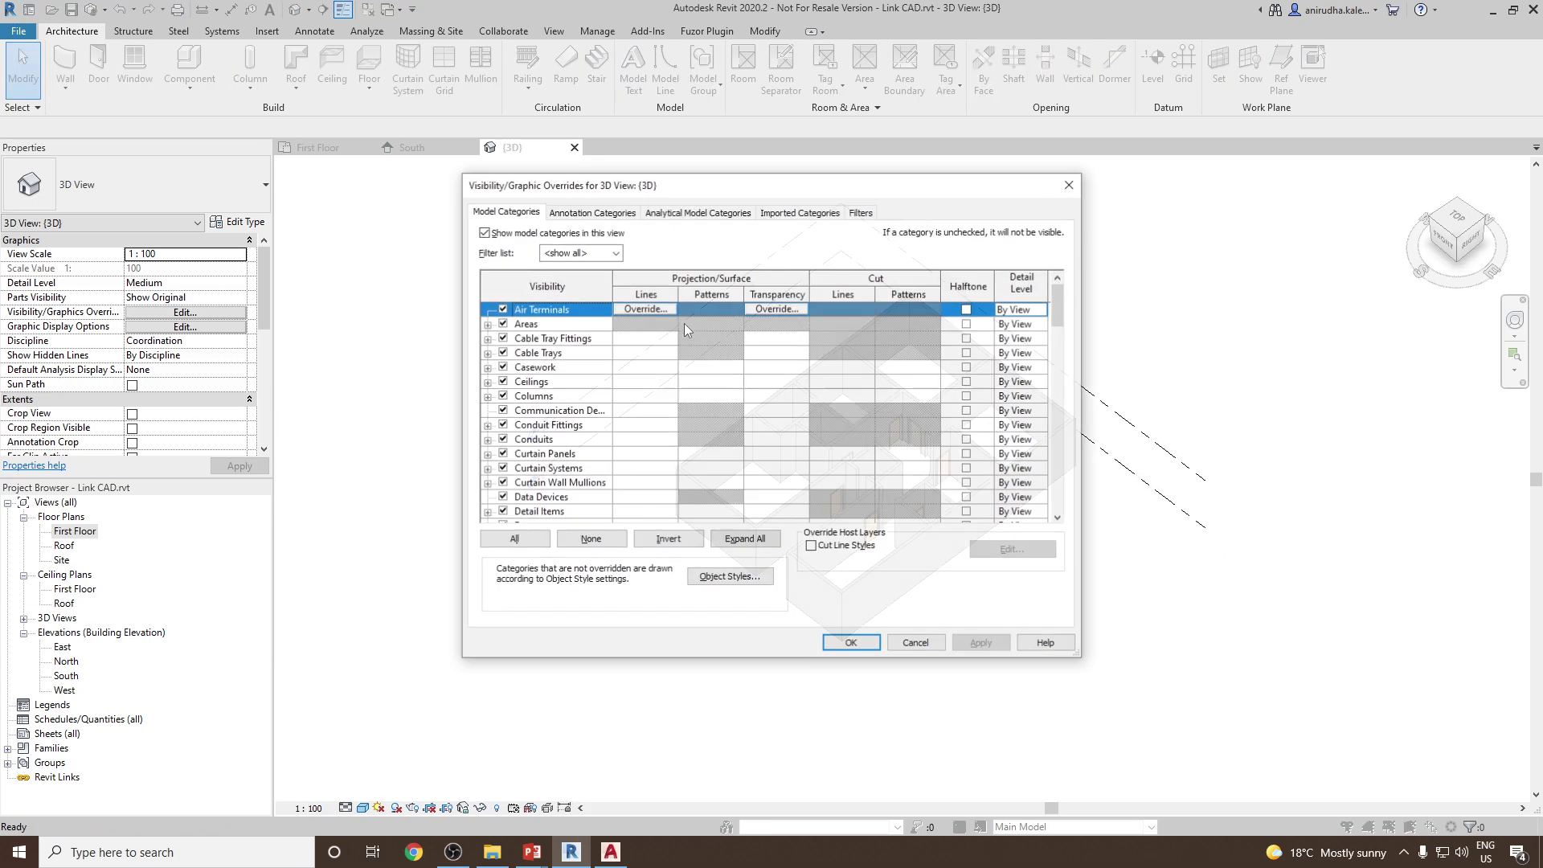
{"action": "left_click", "coordinate": [589, 211]}
{"action": "left_click", "coordinate": [588, 370]}
{"action": "key", "text": "l"}
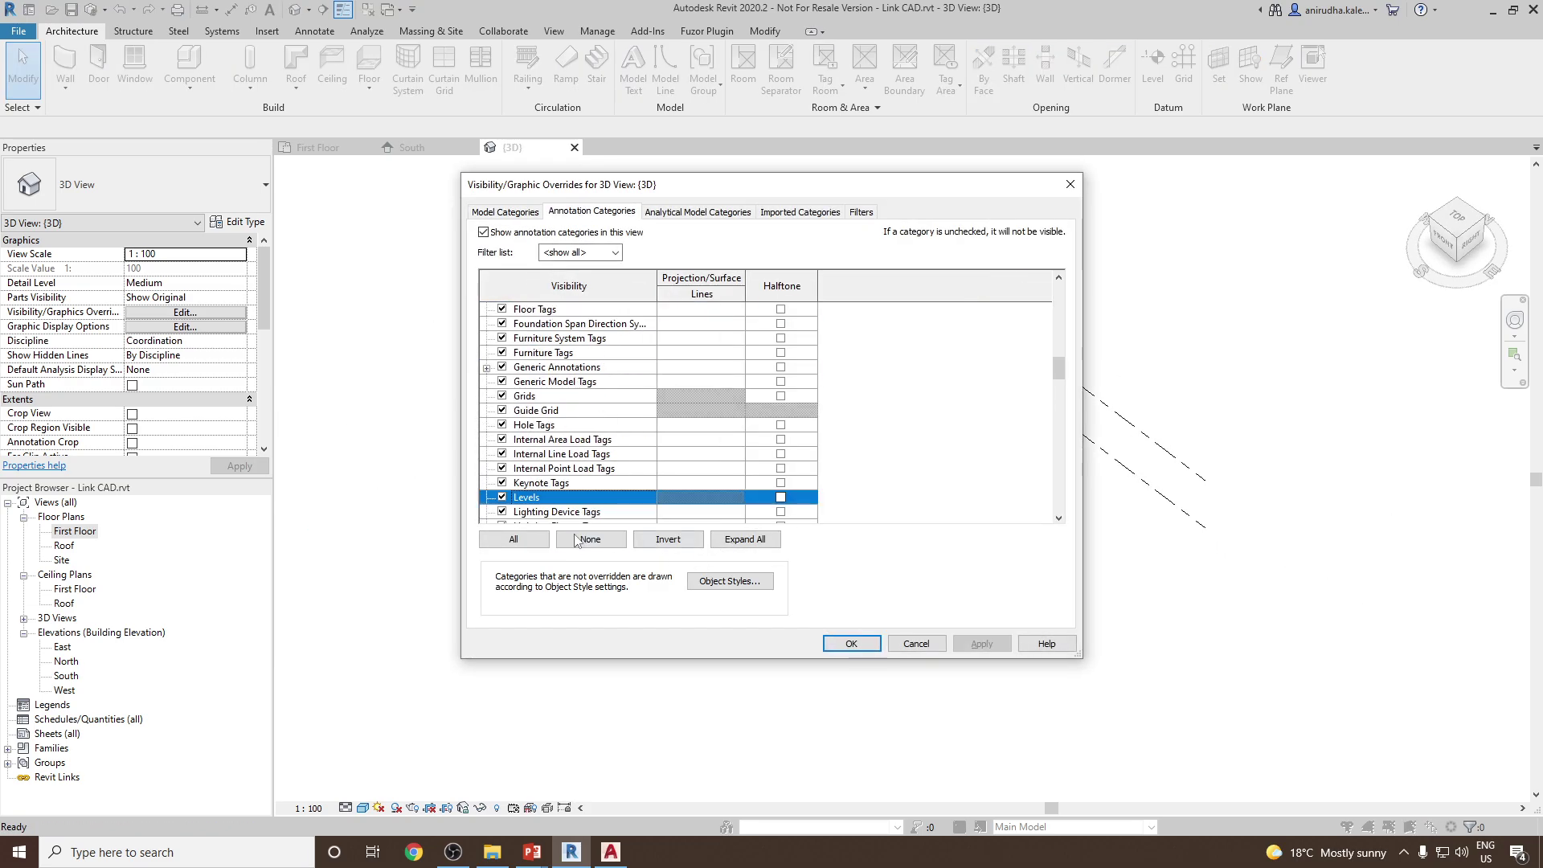
{"action": "left_click", "coordinate": [981, 643]}
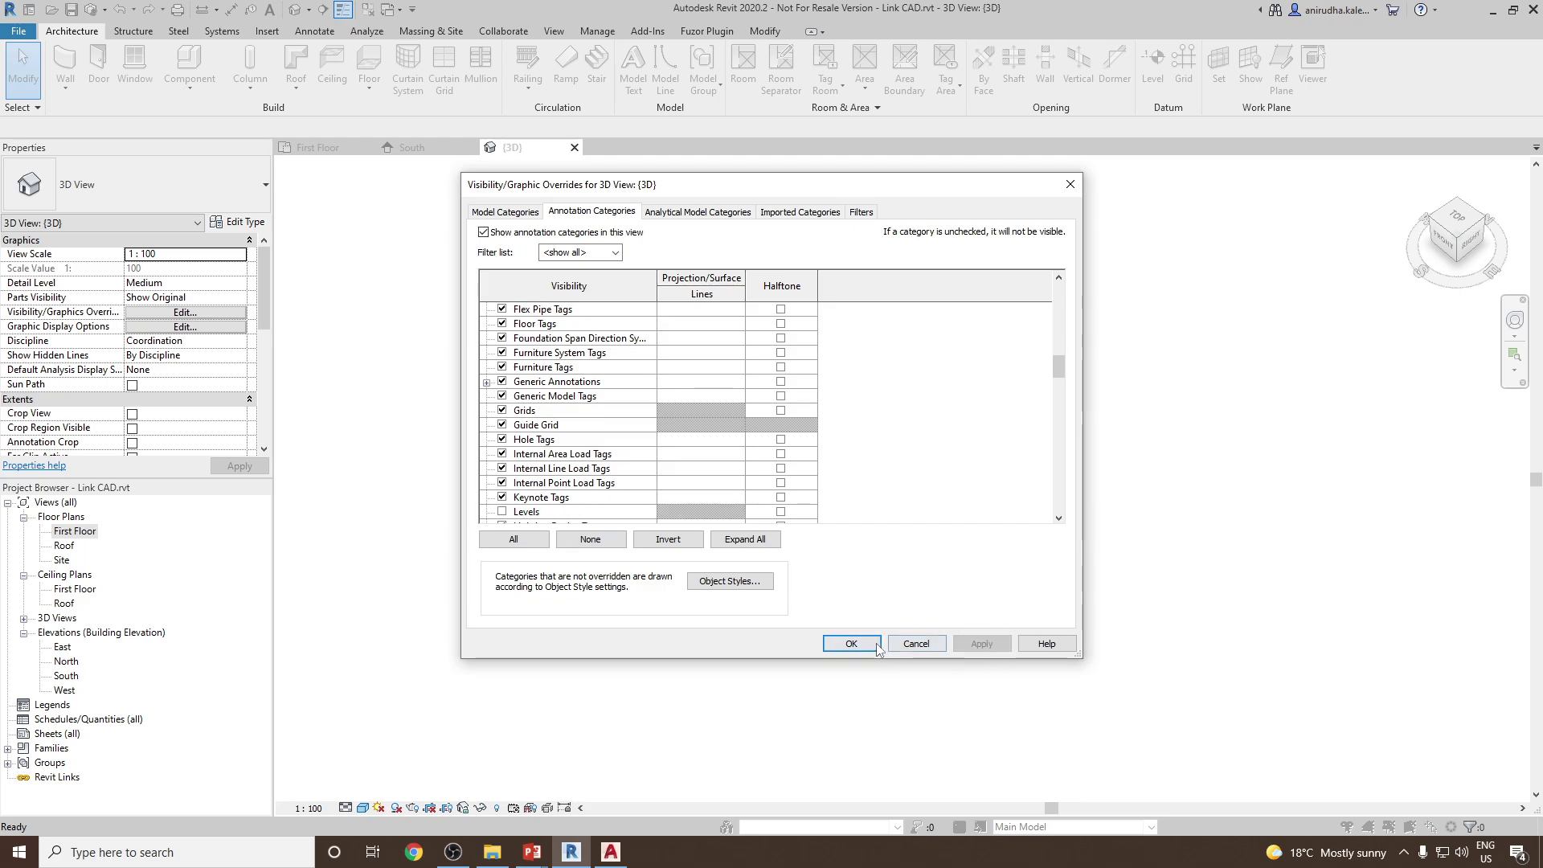
{"action": "left_click", "coordinate": [851, 643]}
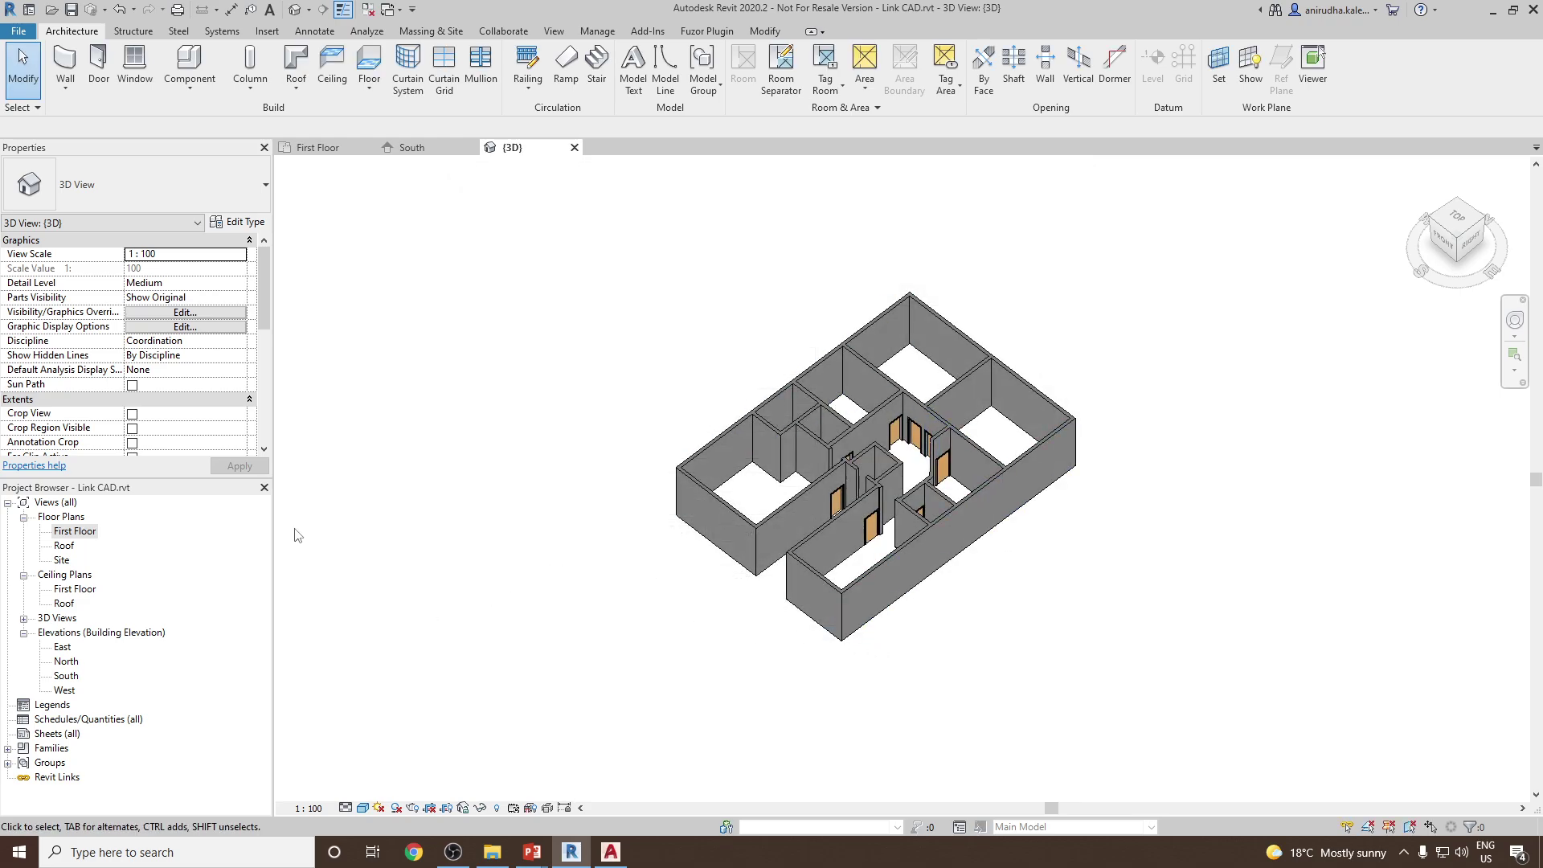
- In the First Floor plan, start a Generic 150mm floor and pick the building's outer walls as its boundary
{"action": "double_click", "coordinate": [68, 532]}
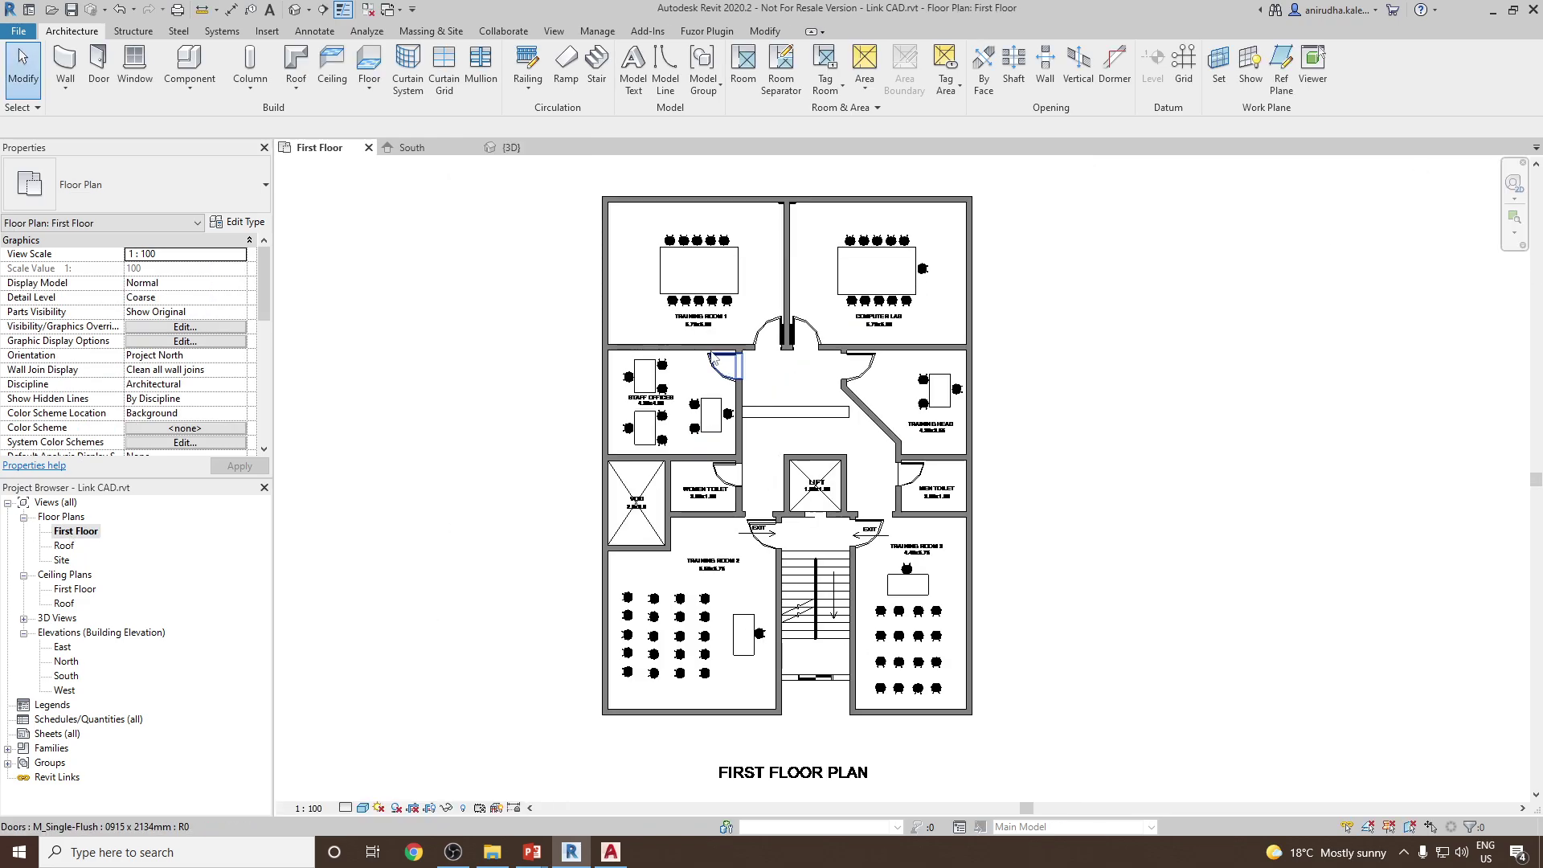
{"action": "left_click", "coordinate": [369, 64]}
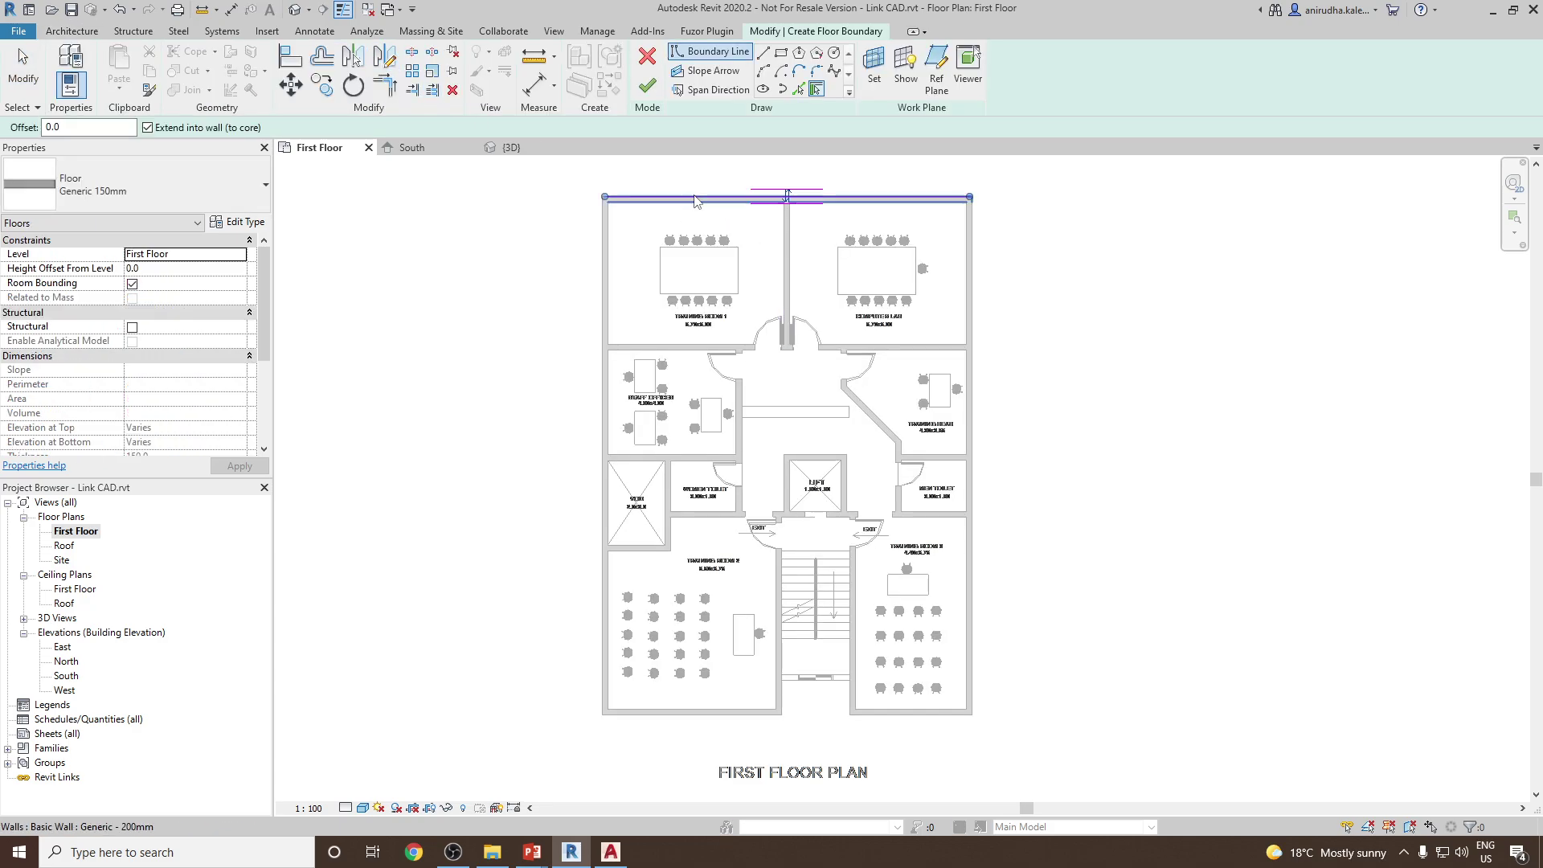
{"action": "left_click", "coordinate": [971, 378]}
{"action": "left_click", "coordinate": [912, 713]}
{"action": "left_click", "coordinate": [606, 651]}
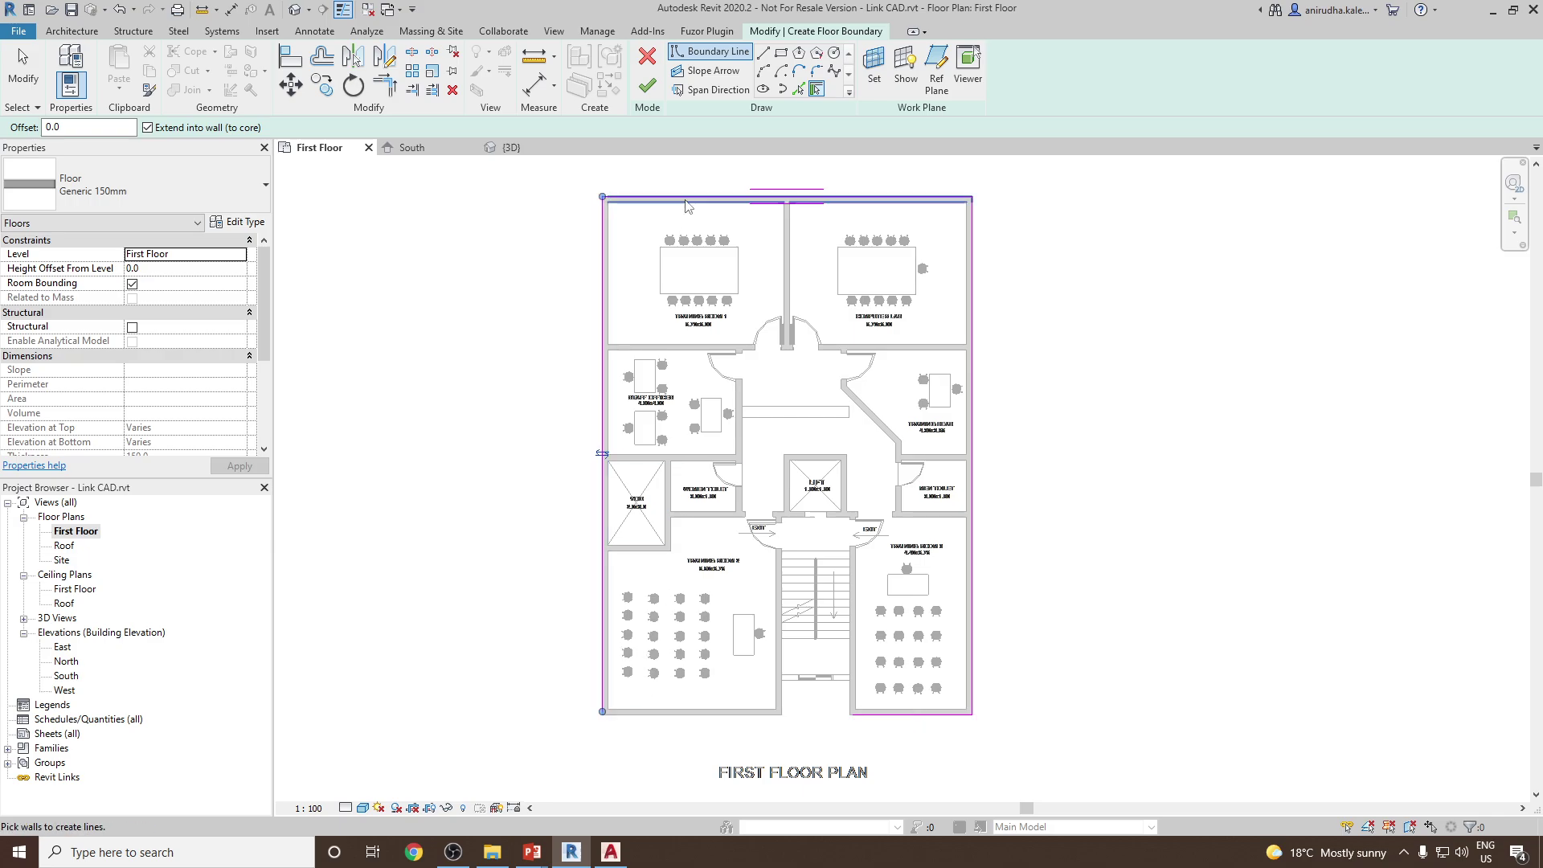
- Trim the floor boundary into a closed rectangle across the staircase opening, and finish the floor to view it in 3D
{"action": "key", "text": "t"}
{"action": "key", "text": "r"}
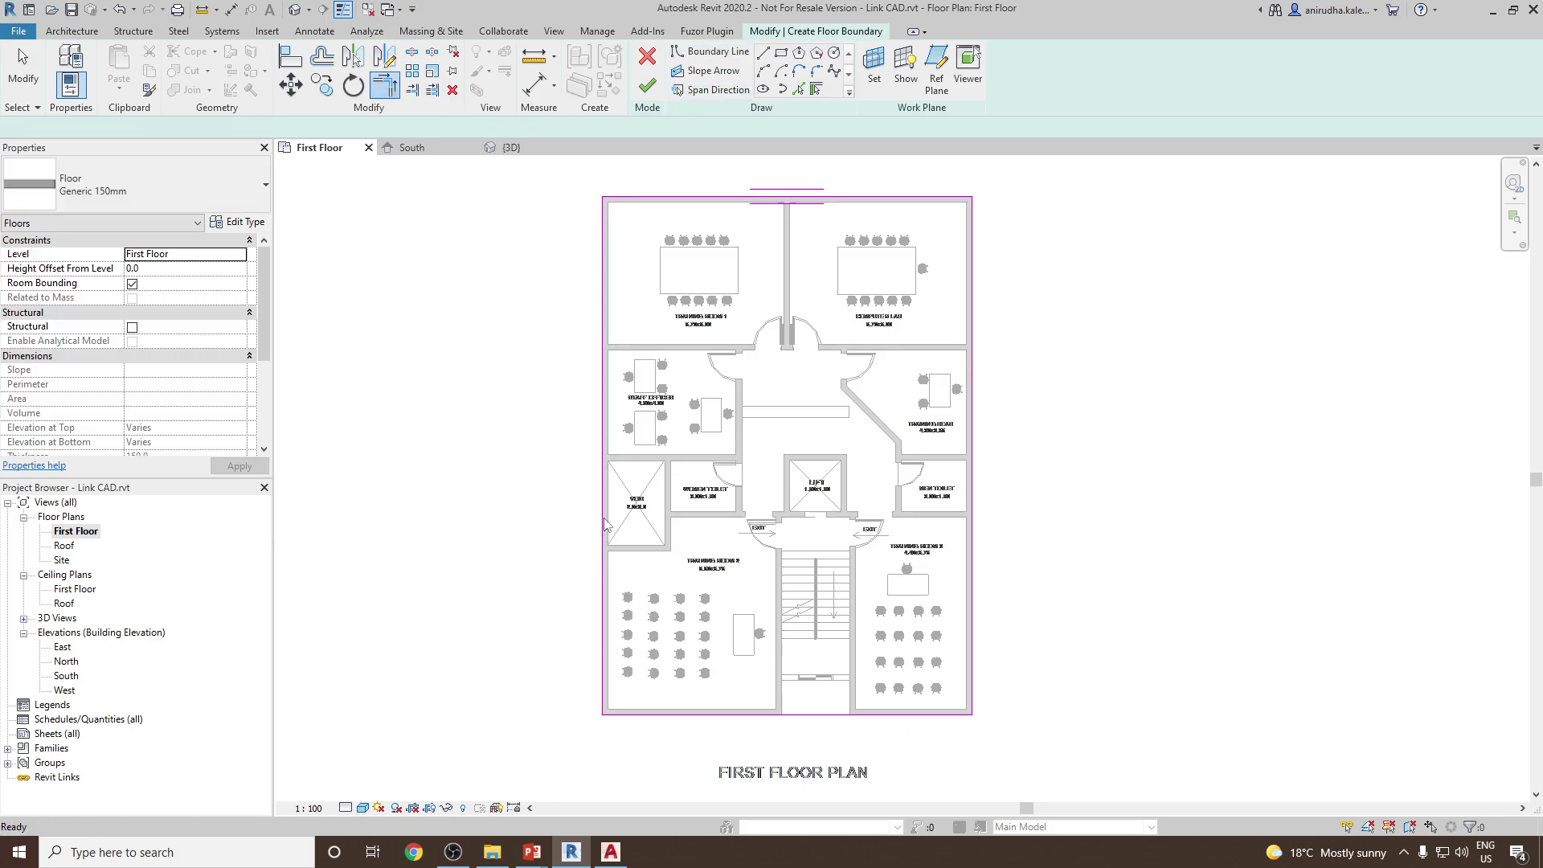
{"action": "left_click", "coordinate": [647, 85]}
{"action": "left_click", "coordinate": [294, 9]}
{"action": "middle_click_drag", "start_coordinate": [995, 456], "coordinate": [1087, 604], "text": "shift"}
{"action": "middle_click_drag", "start_coordinate": [1101, 548], "coordinate": [589, 507], "text": "shift"}
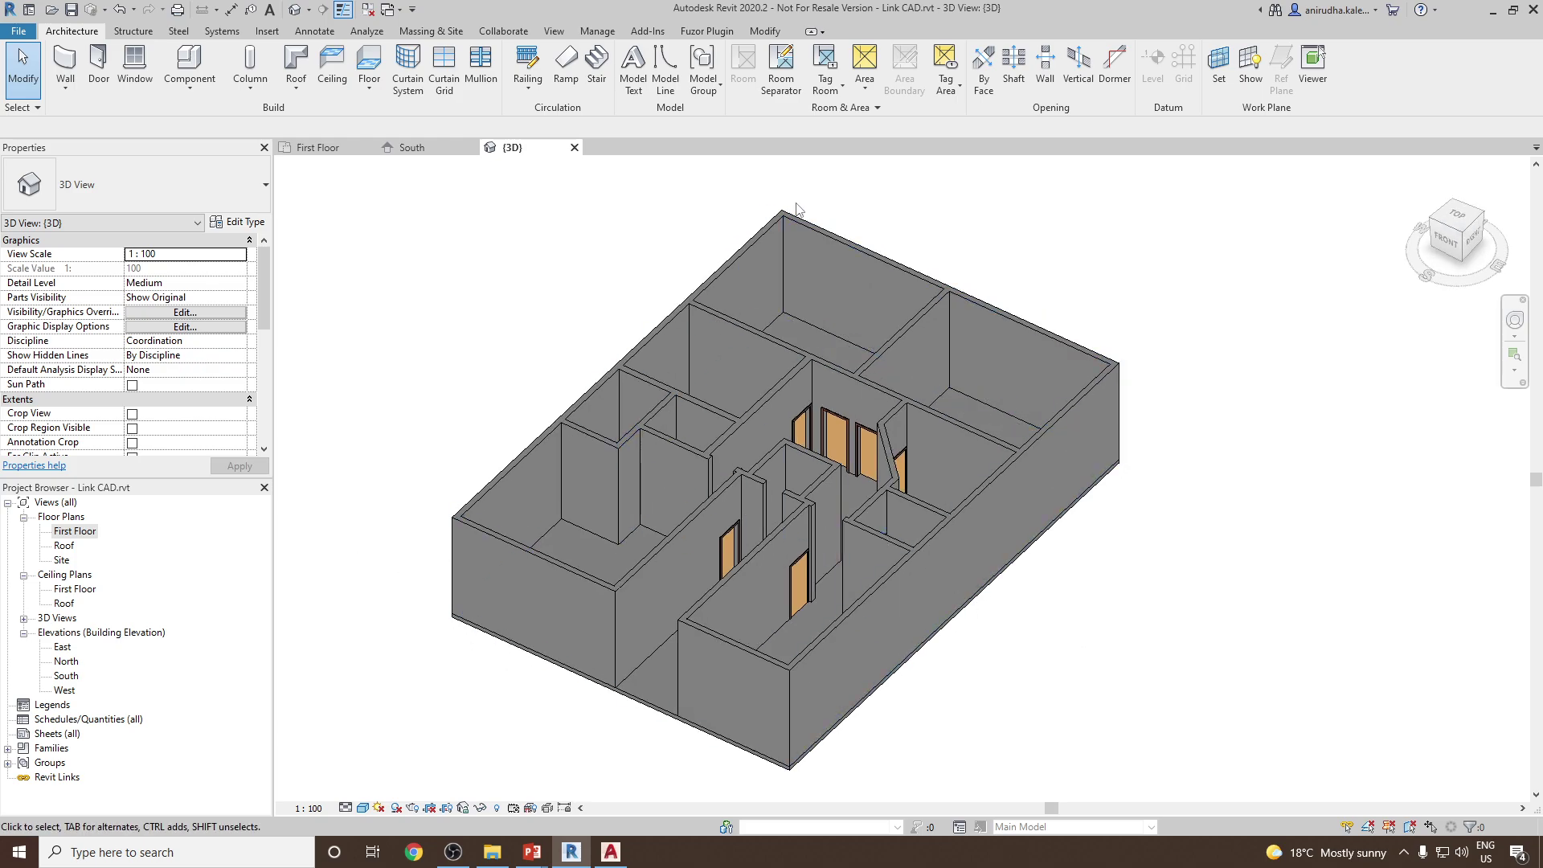
- In the Roof plan, start a Generic 400mm footprint roof with no defined slope and pick the building's outer walls as its boundary
{"action": "double_click", "coordinate": [64, 548]}
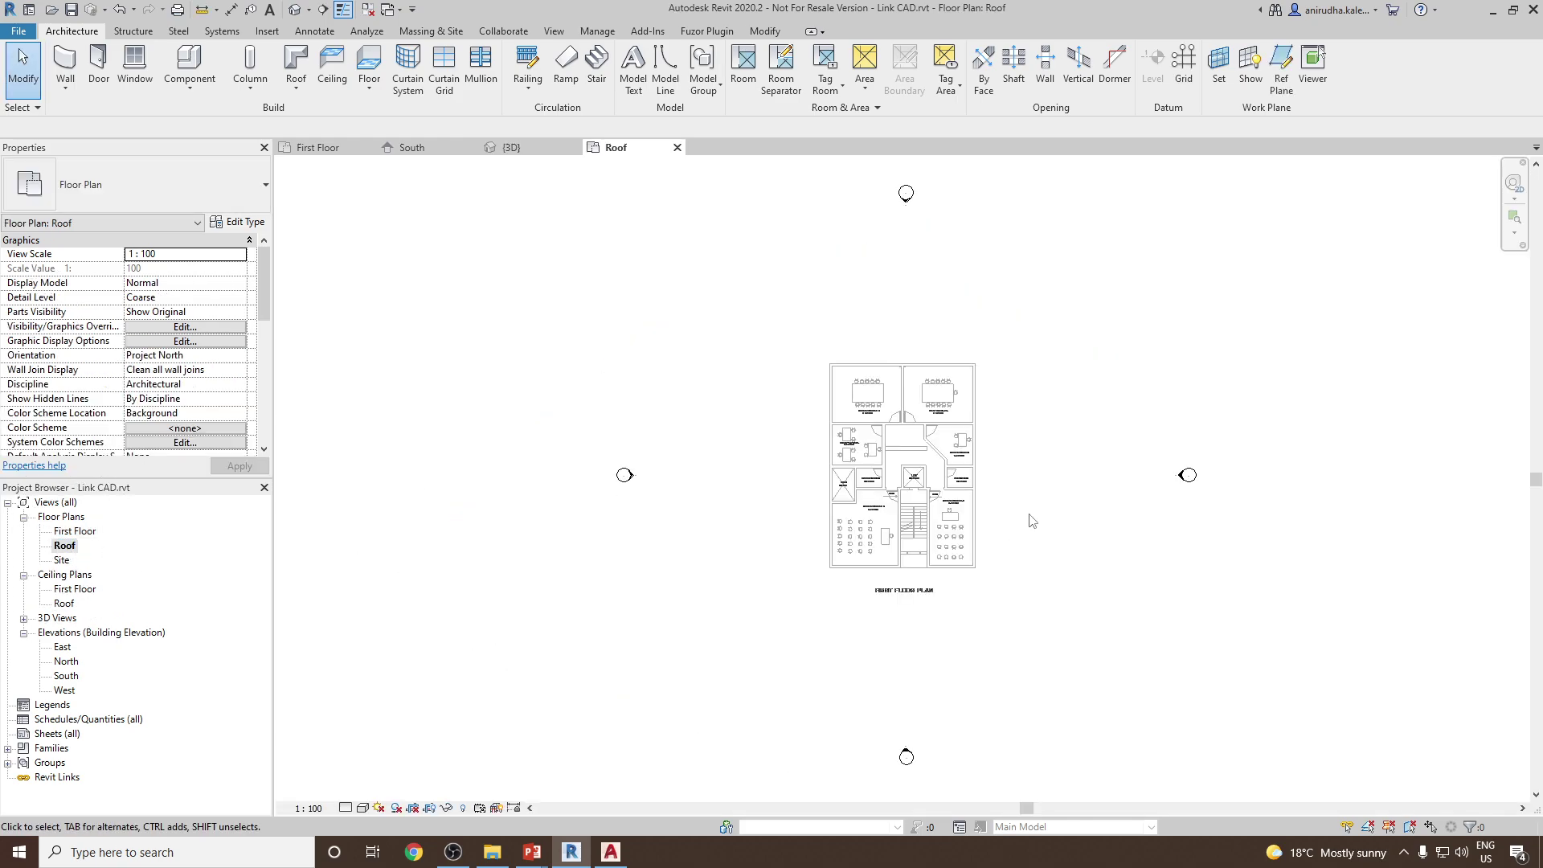
{"action": "scroll", "coordinate": [1028, 518], "scroll_direction": "up", "scroll_amount": 3}
{"action": "left_click", "coordinate": [303, 89]}
{"action": "left_click", "coordinate": [325, 117]}
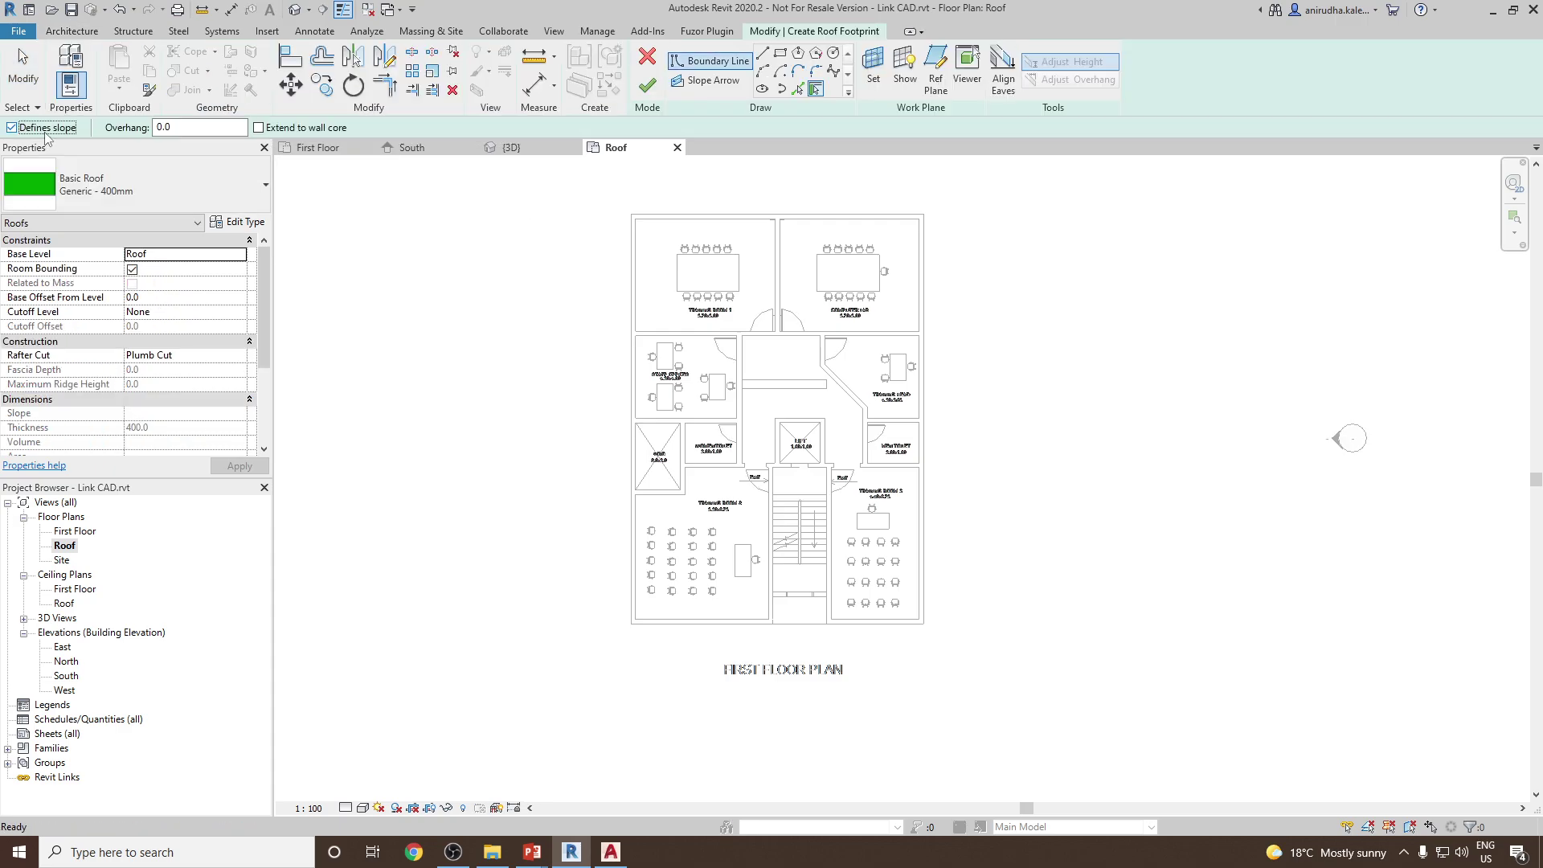
{"action": "middle_click_drag", "start_coordinate": [462, 257], "coordinate": [486, 398]}
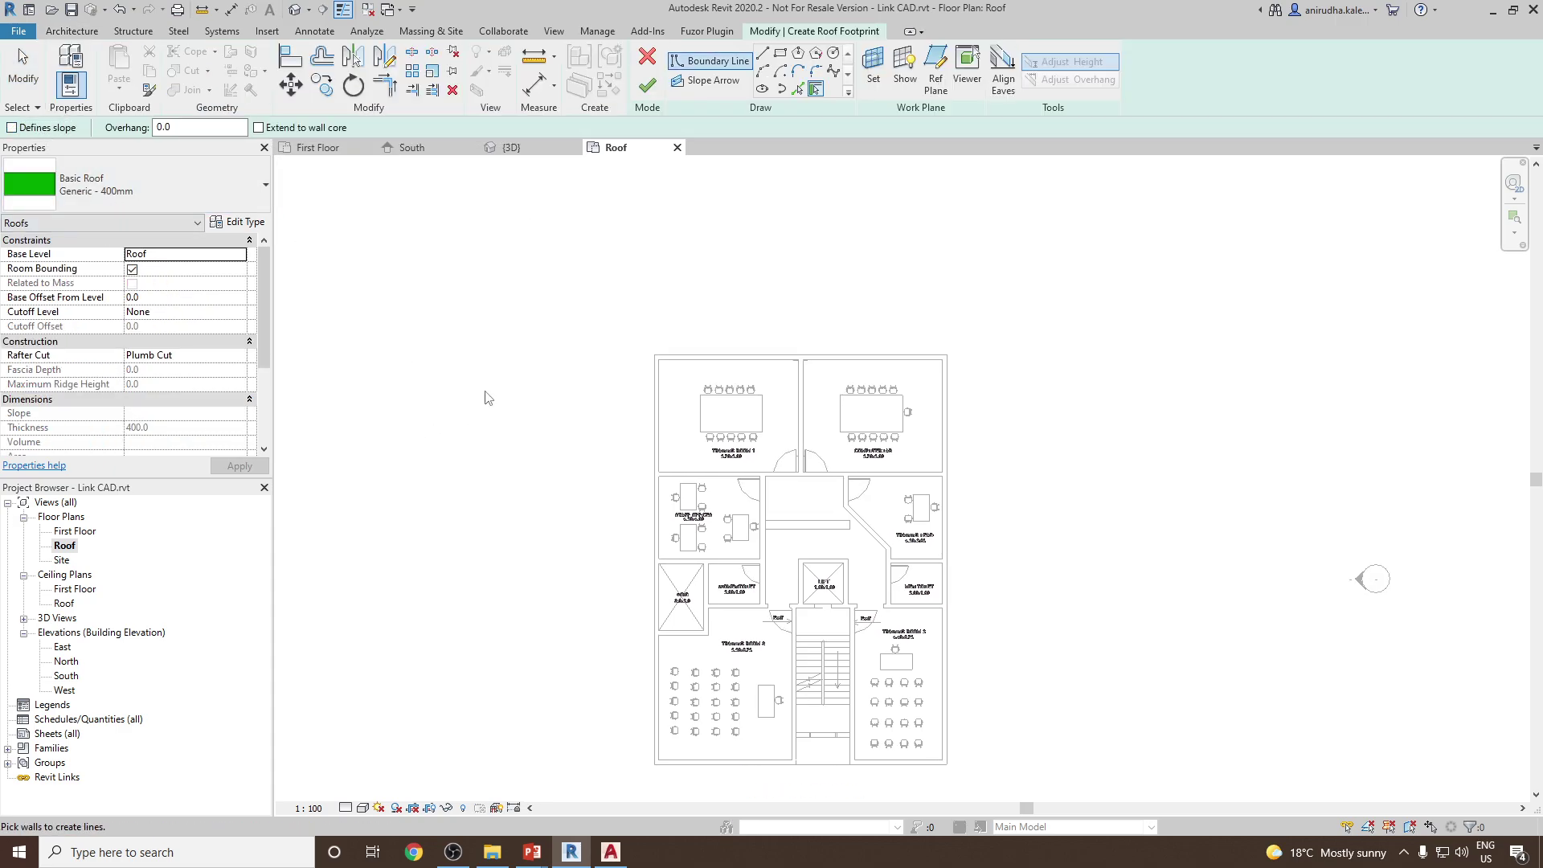
{"action": "left_click", "coordinate": [679, 356]}
{"action": "left_click", "coordinate": [945, 534]}
{"action": "middle_click_drag", "start_coordinate": [897, 797], "coordinate": [914, 659]}
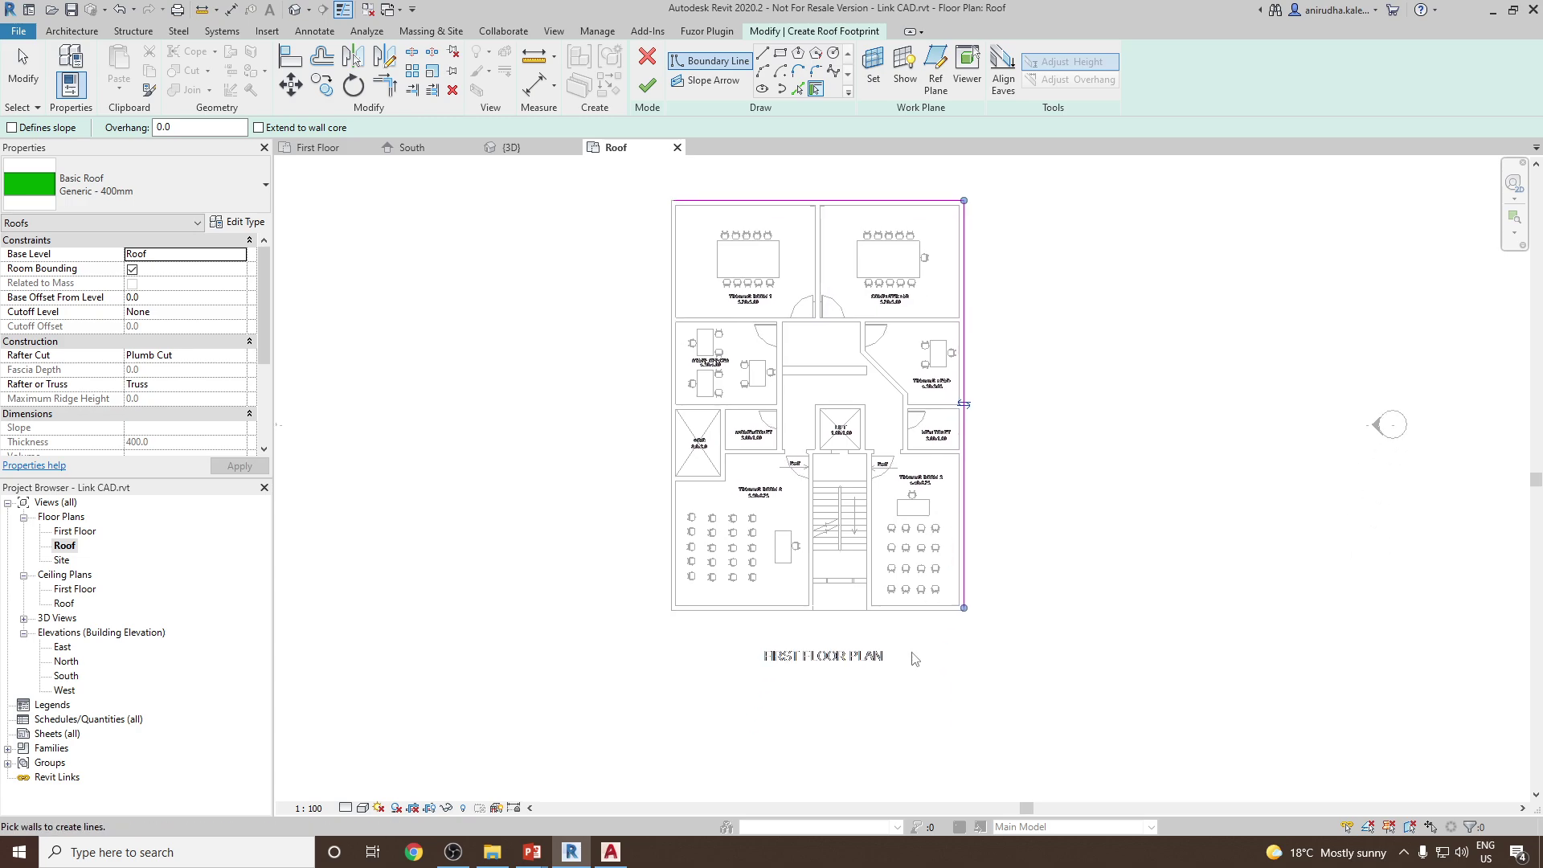
{"action": "left_click", "coordinate": [674, 527]}
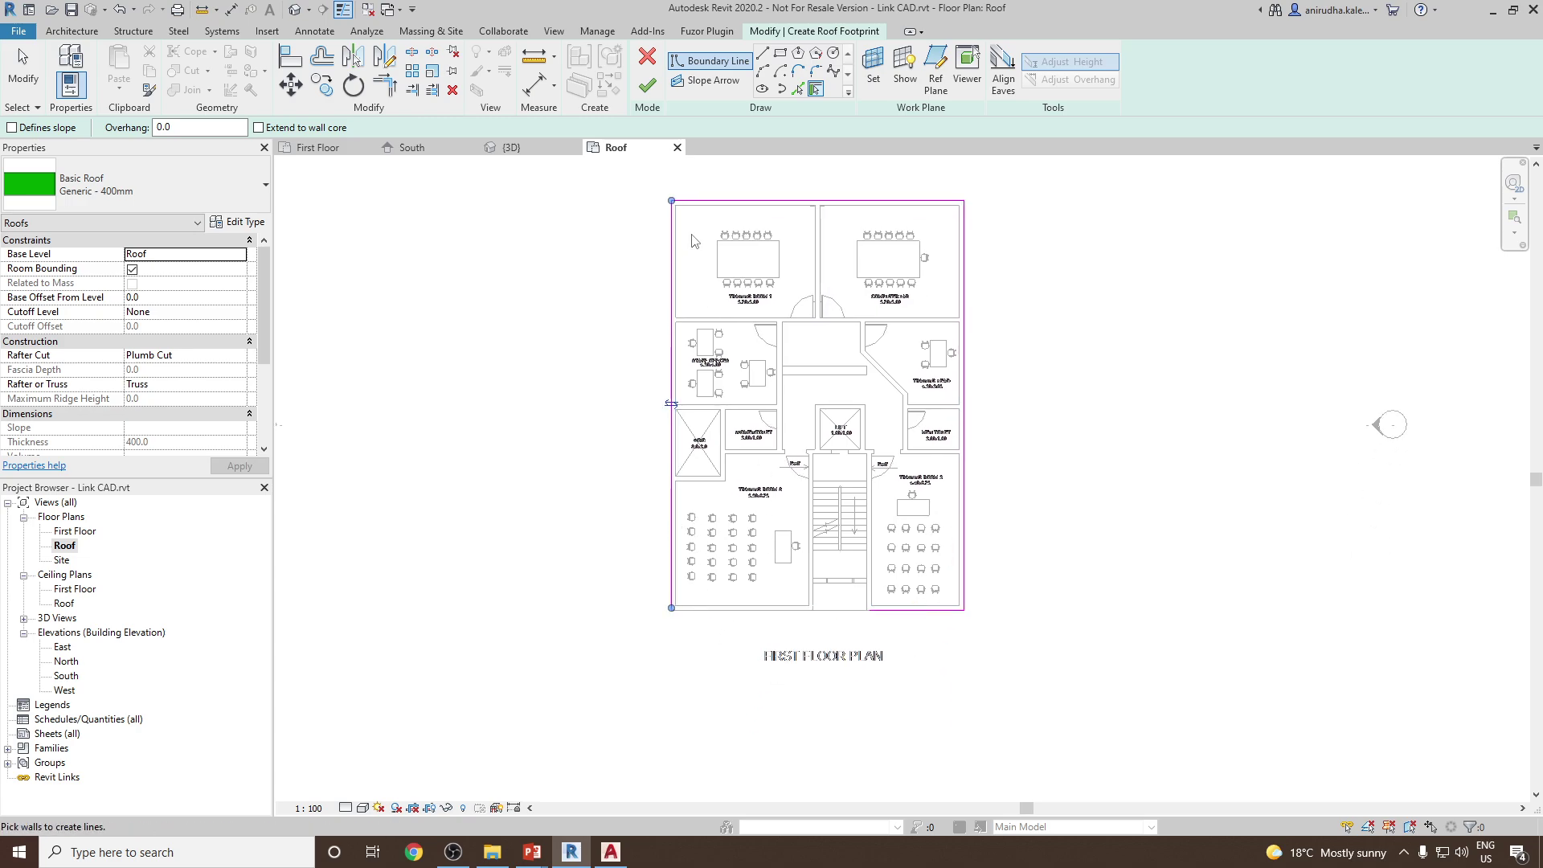
- Trim the roof boundary into a closed rectangle across the staircase opening, and finish the roof to view it in 3D
{"action": "left_click", "coordinate": [384, 84]}
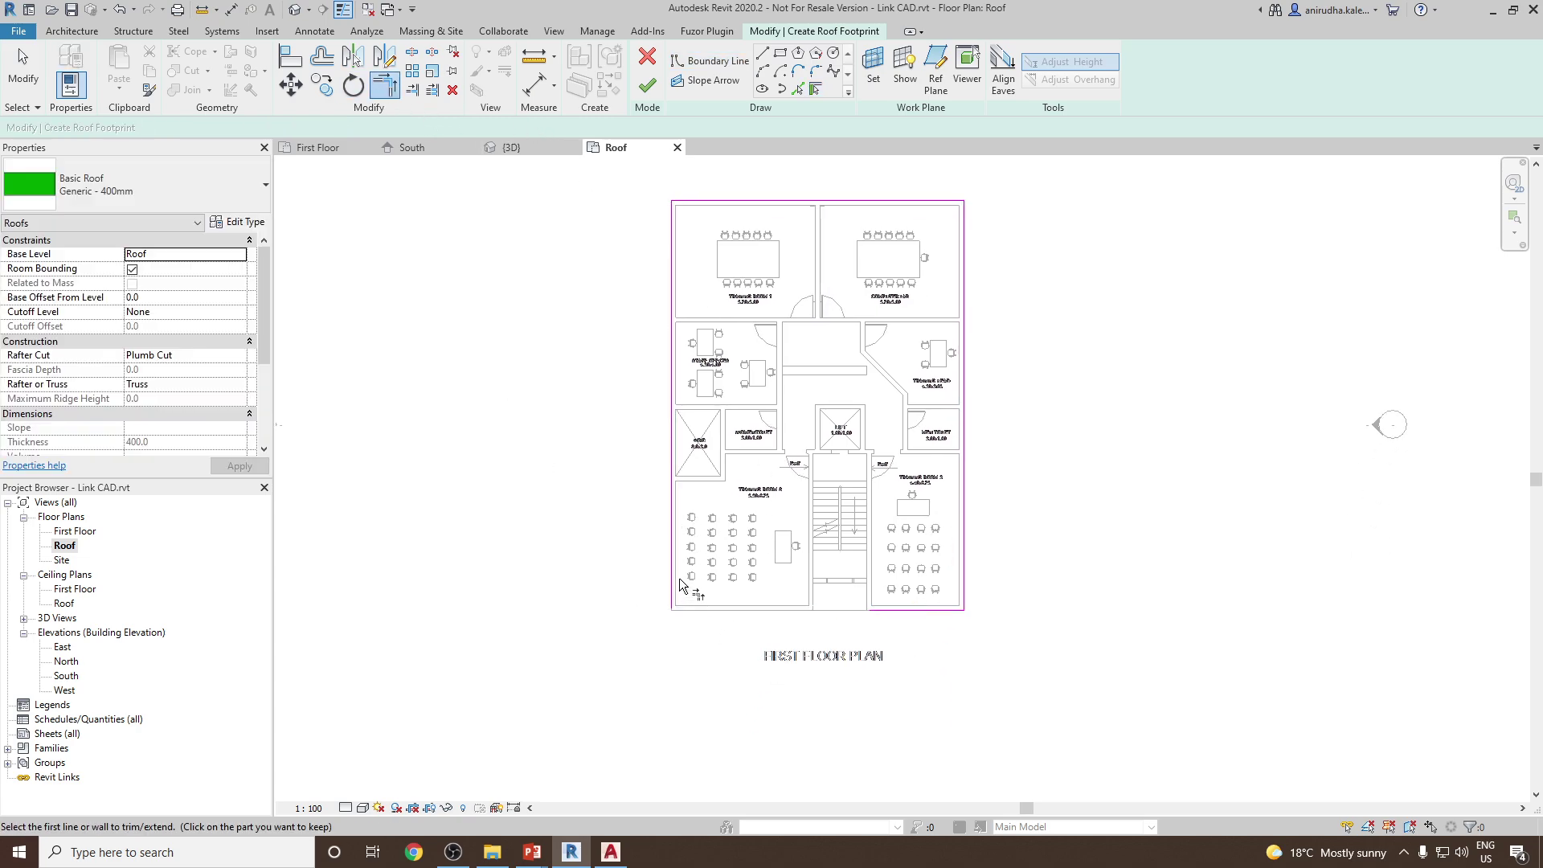
{"action": "left_click", "coordinate": [901, 613]}
{"action": "mouse_move", "coordinate": [832, 403]}
{"action": "middle_mouse_down"}
{"action": "mouse_move", "coordinate": [764, 492]}
{"action": "mouse_move", "coordinate": [770, 481]}
{"action": "middle_mouse_up"}
{"action": "left_click", "coordinate": [646, 86]}
{"action": "left_click", "coordinate": [990, 336]}
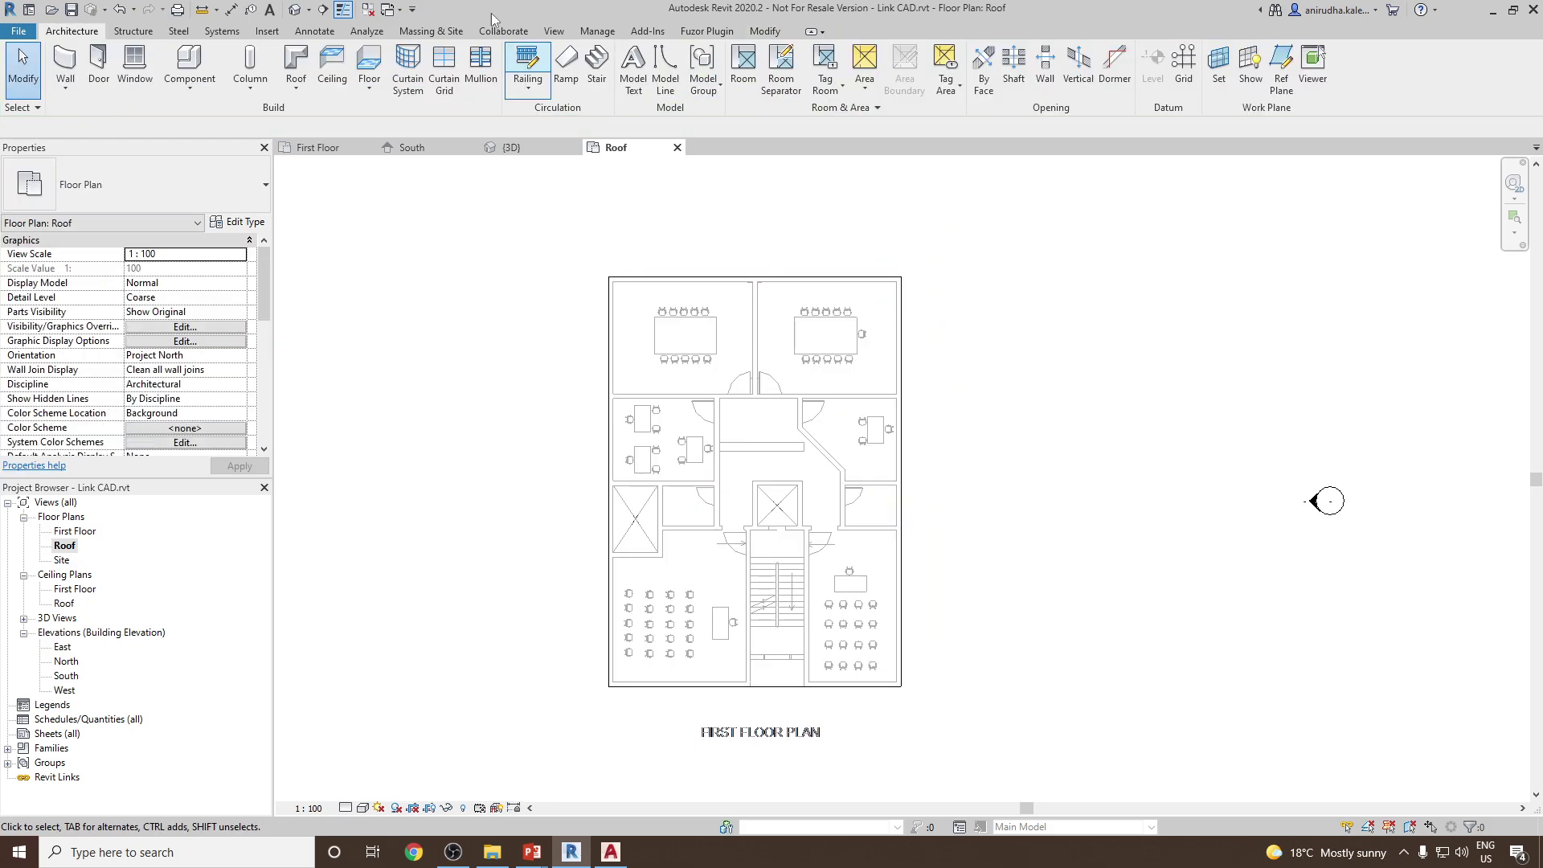
{"action": "left_click", "coordinate": [295, 10]}
{"action": "middle_click_drag", "start_coordinate": [803, 368], "coordinate": [840, 534], "text": "shift"}
{"action": "left_click", "coordinate": [1420, 171]}
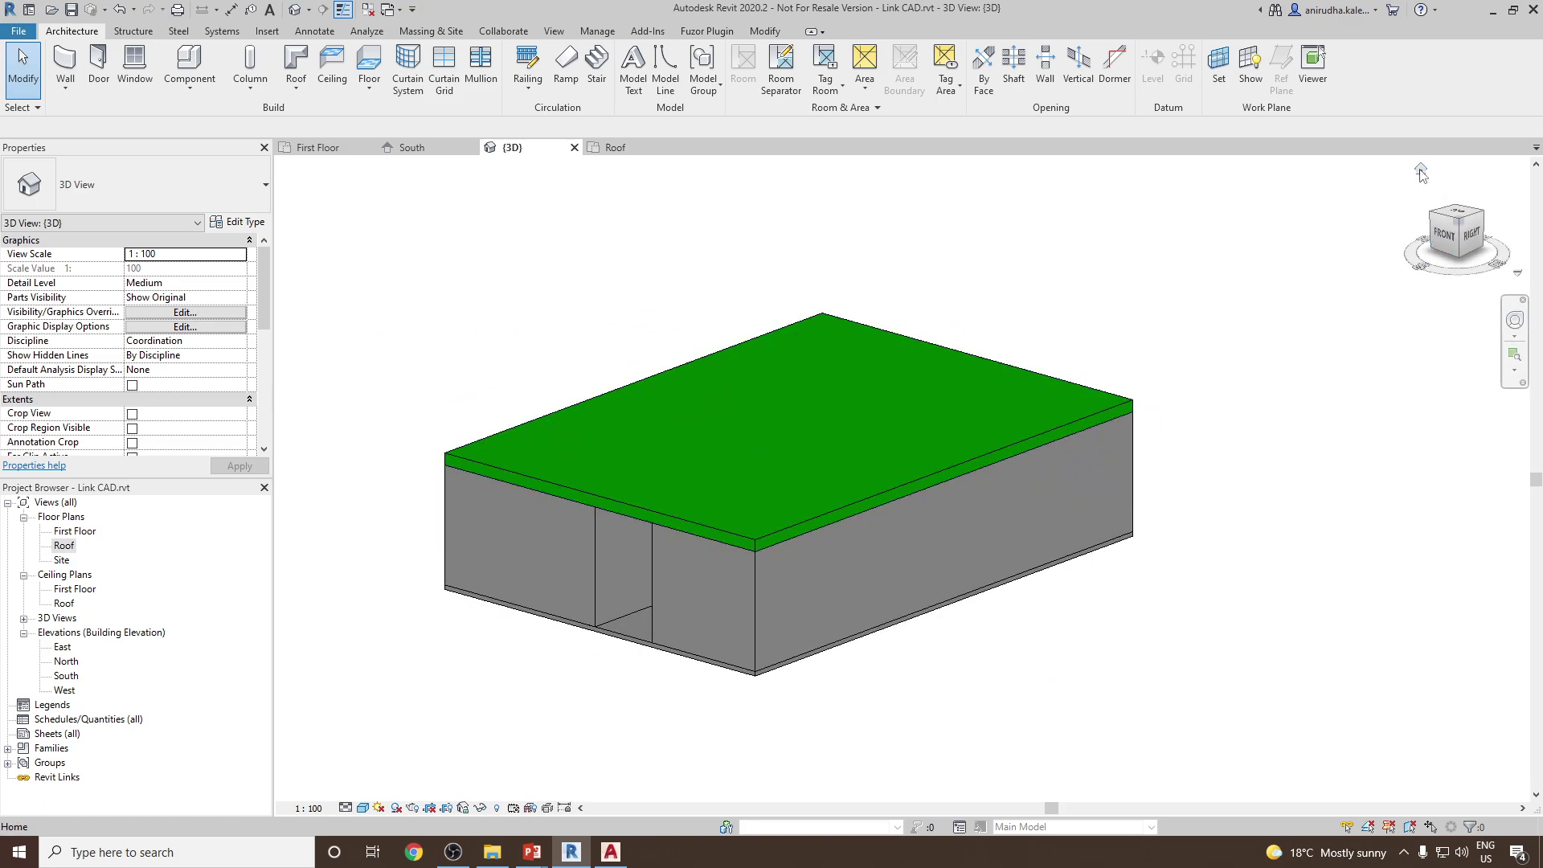
- Enable the 3D view's section box and lower its top face below the roof to expose the interior rooms
{"action": "scroll", "coordinate": [102, 344], "scroll_direction": "down", "scroll_amount": 5}
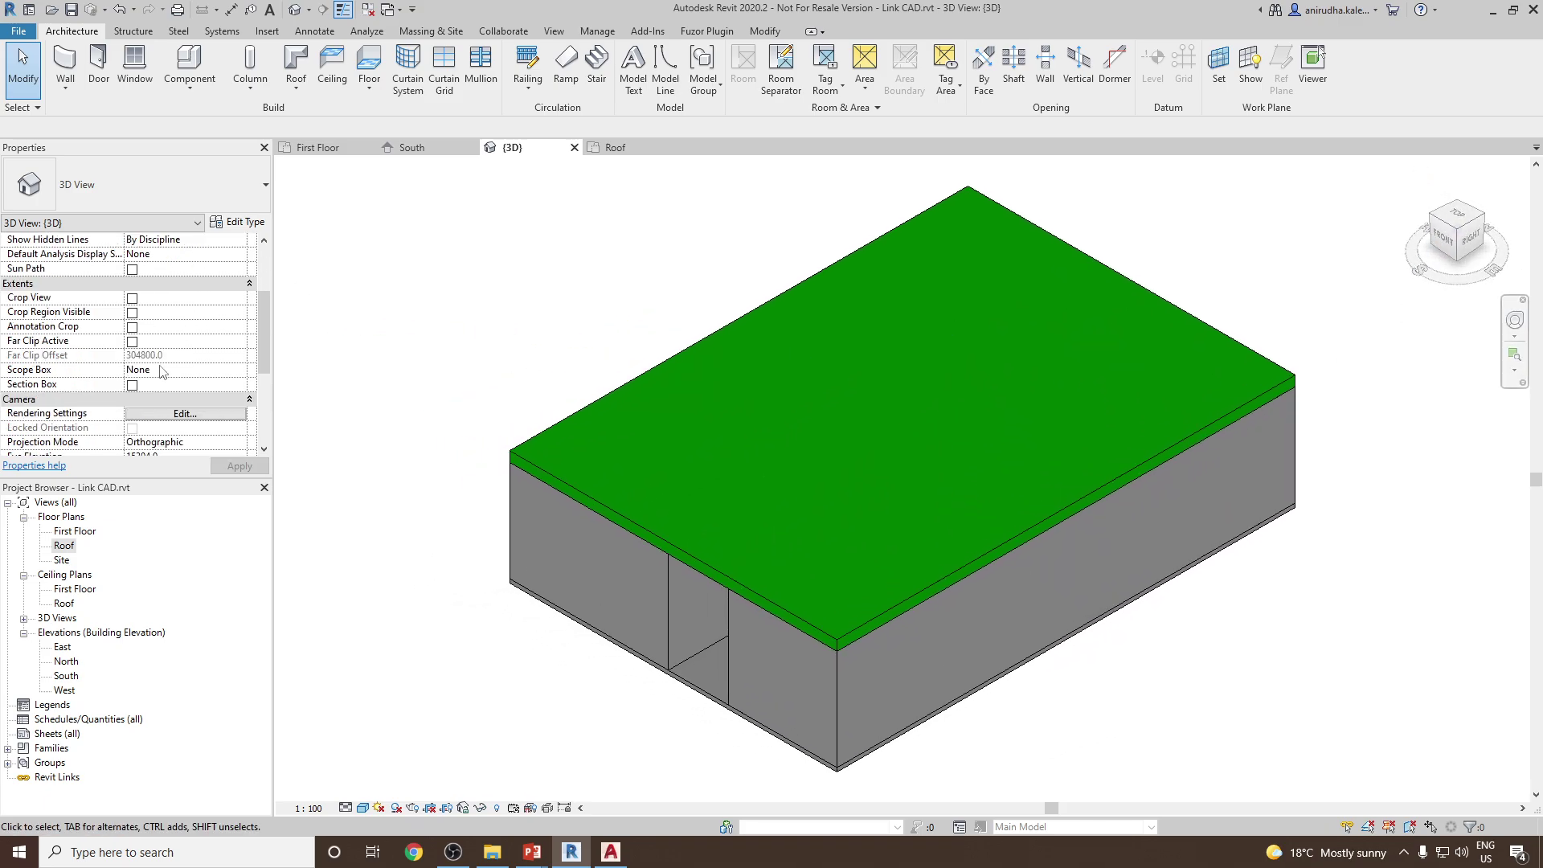
{"action": "left_click", "coordinate": [132, 313]}
{"action": "scroll", "coordinate": [816, 370], "scroll_direction": "down", "scroll_amount": 2}
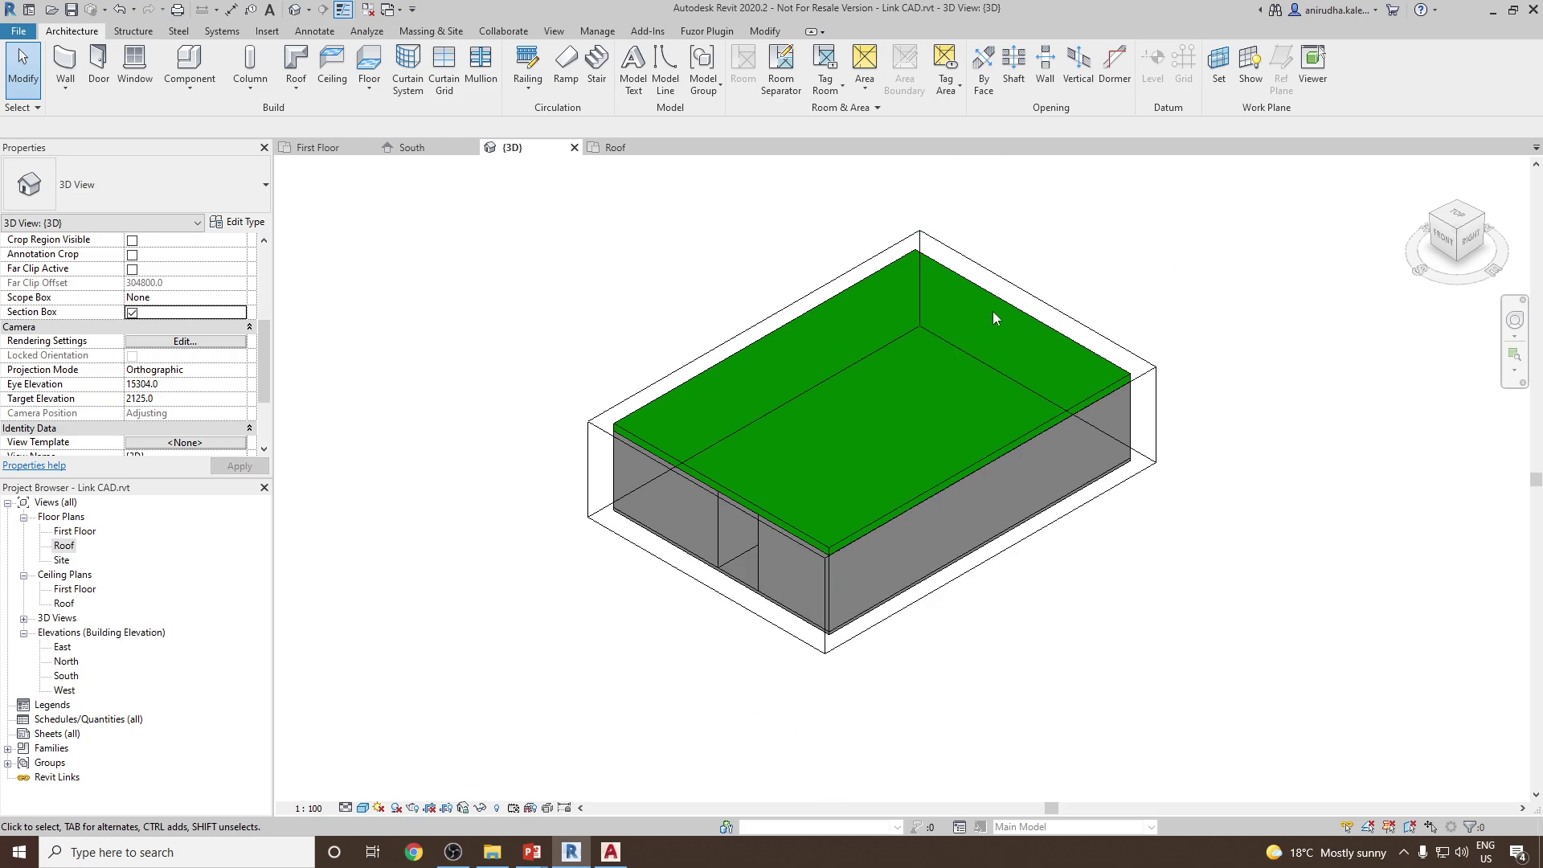
{"action": "left_click", "coordinate": [927, 363]}
{"action": "left_click_drag", "start_coordinate": [872, 395], "coordinate": [876, 425]}
{"action": "left_click", "coordinate": [1173, 399]}
{"action": "middle_click_drag", "start_coordinate": [1173, 406], "coordinate": [1229, 474], "text": "shift"}
{"action": "left_click", "coordinate": [1420, 170]}
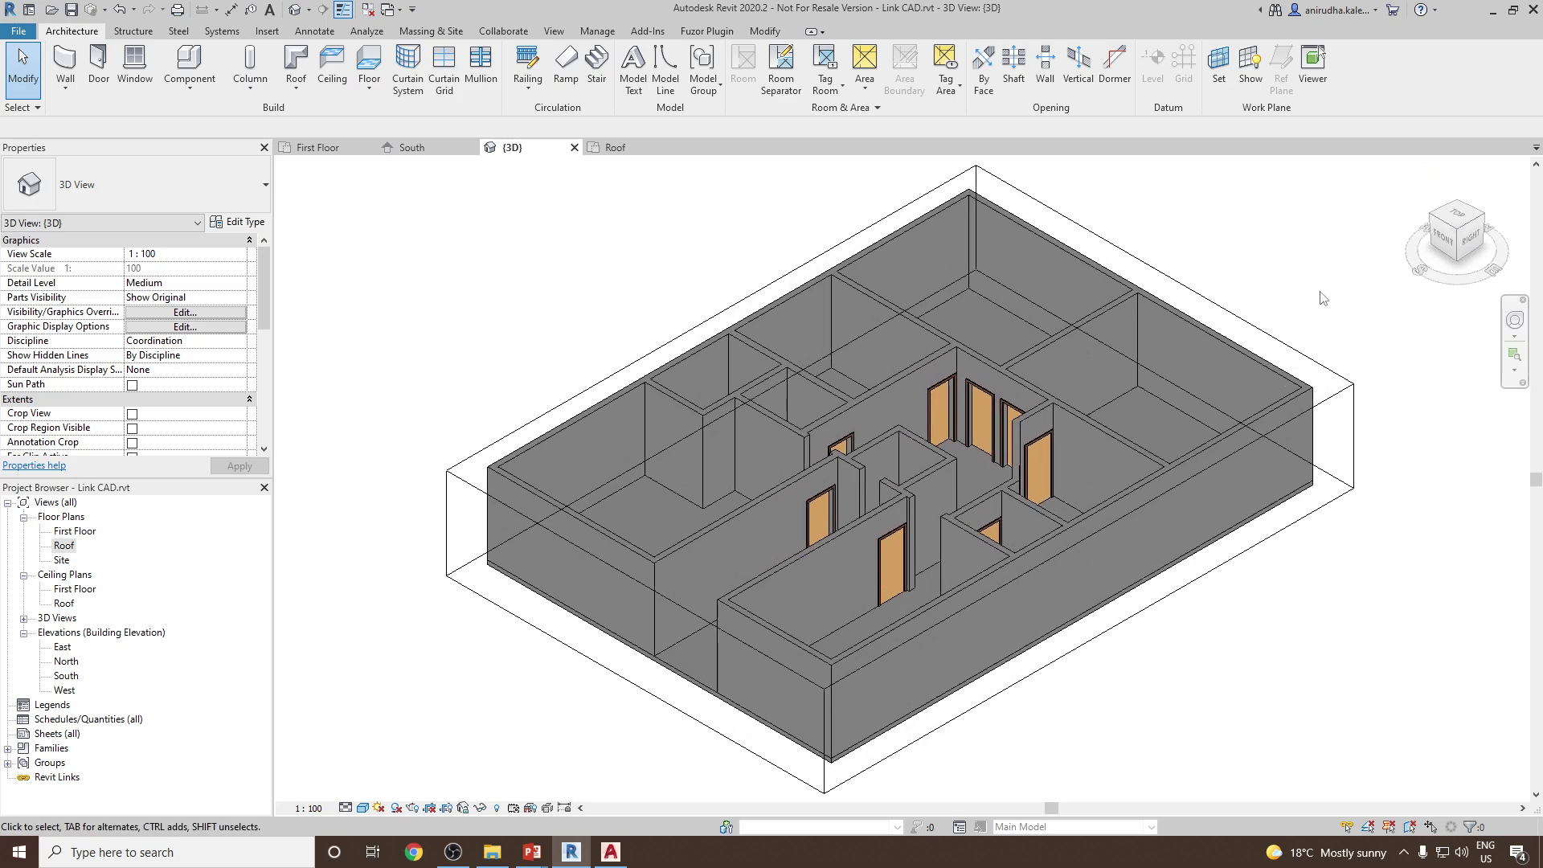